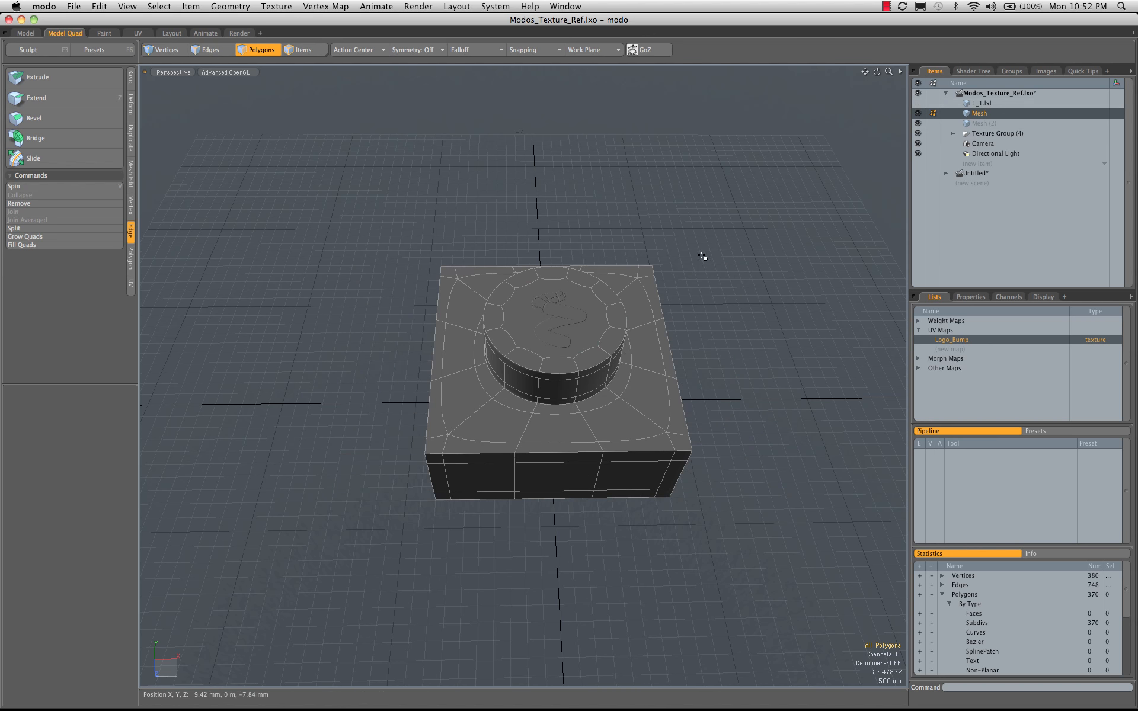
Step: Delete the round stud with its surrounding faces from the block's top, growing the selection outward from the stud's centre face
{"action": "left_click", "coordinate": [551, 322]}
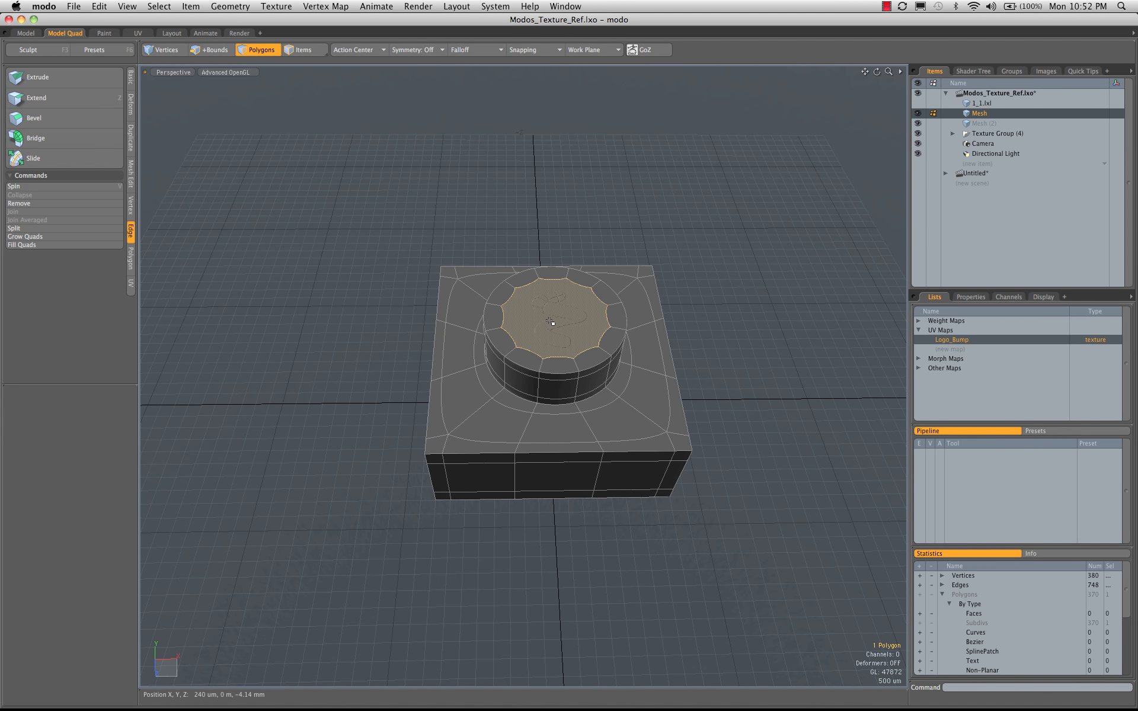
{"action": "key", "text": "shift+Up"}
{"action": "key", "text": "shift+Up"}
{"action": "key", "text": "shift+Up"}
{"action": "key", "text": "shift+Up"}
{"action": "key", "text": "shift+Up"}
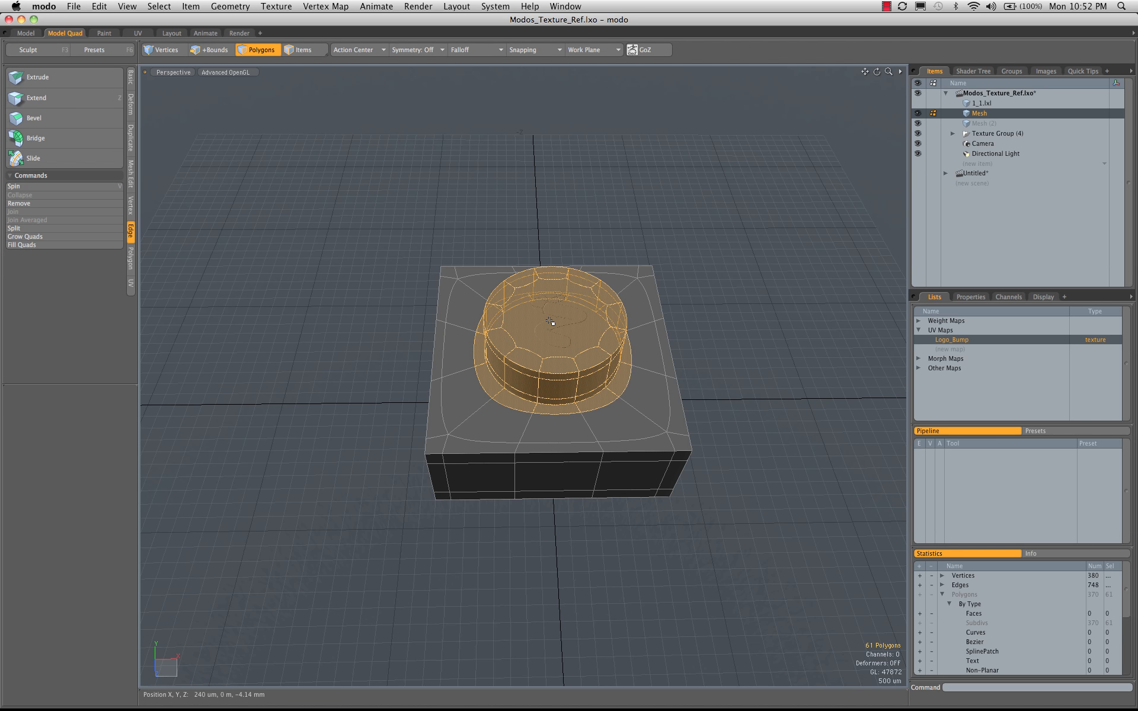
{"action": "key", "text": "shift+Up"}
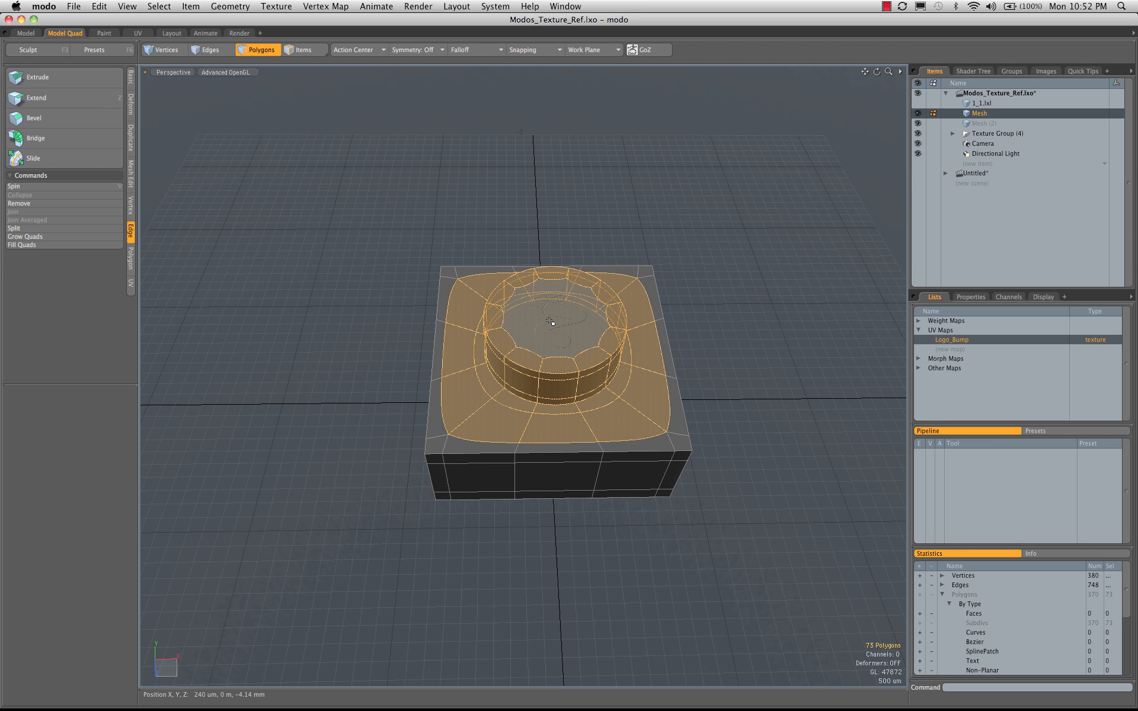
{"action": "key", "text": "Delete"}
Step: Delete the round recess and its surrounding faces from the block's inner ceiling, growing the selection from the recess's centre face
{"action": "left_click_drag", "start_coordinate": [543, 291], "coordinate": [520, 397], "text": "alt"}
{"action": "scroll", "coordinate": [543, 379], "scroll_direction": "up", "scroll_amount": 5}
{"action": "left_click_drag", "start_coordinate": [533, 308], "coordinate": [532, 324], "text": "alt"}
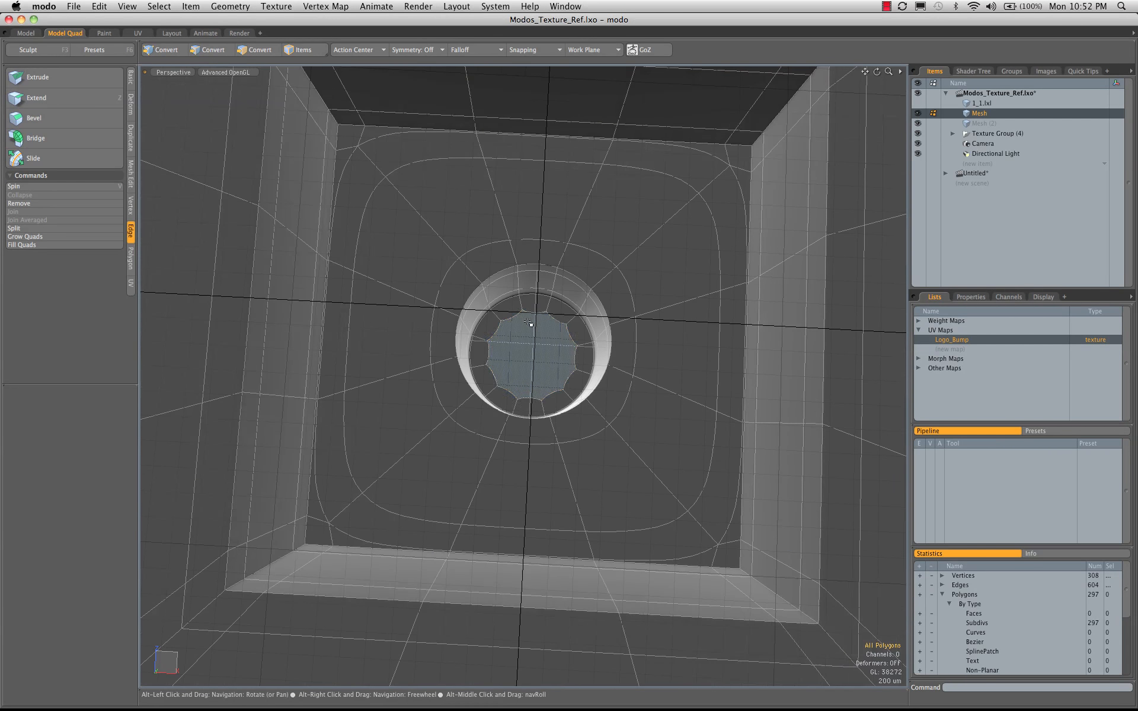
{"action": "left_click", "coordinate": [532, 325]}
{"action": "key", "text": "shift+Up"}
{"action": "key", "text": "shift+Up"}
{"action": "key", "text": "shift+Up"}
{"action": "key", "text": "shift+Up"}
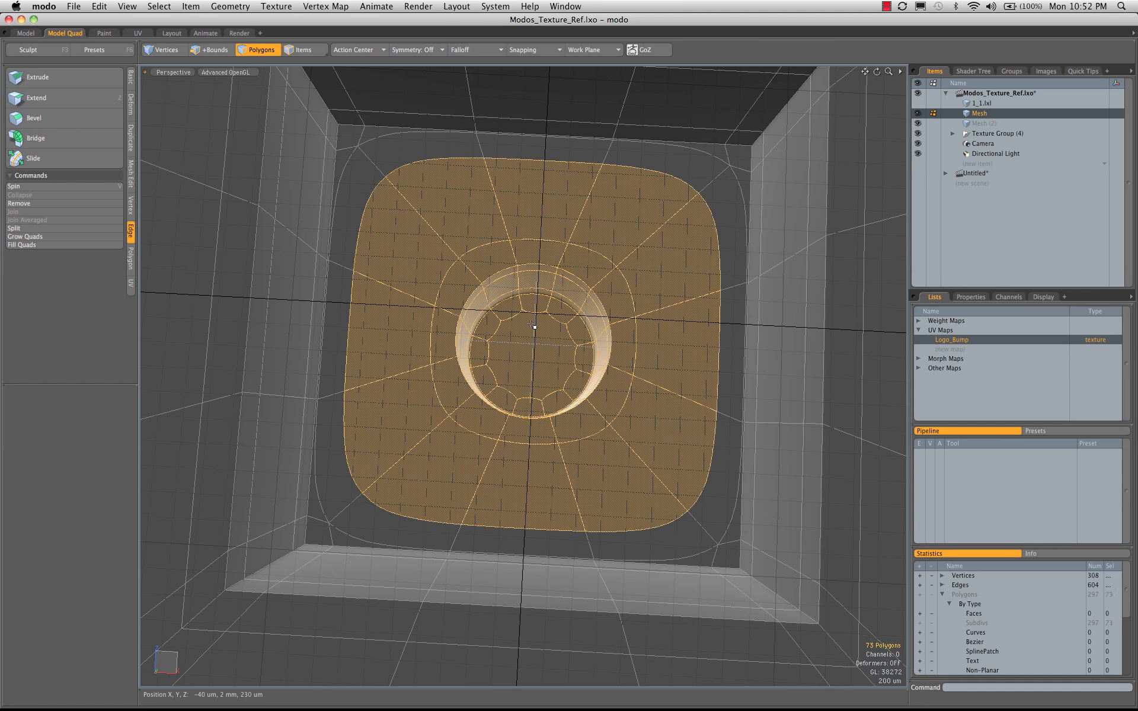
{"action": "key", "text": "Delete"}
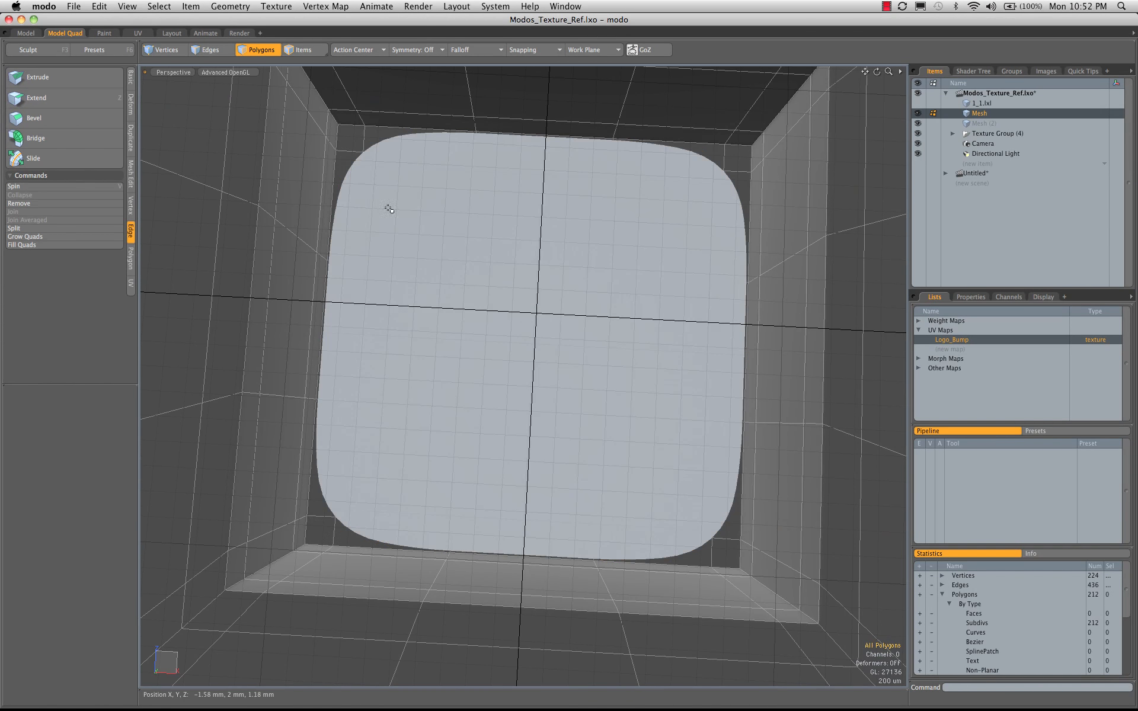
Step: Bridge the two opposite middle edges of the inner ceiling's opening in Linear mode with 3 segments
{"action": "key", "text": "1"}
{"action": "key", "text": "2"}
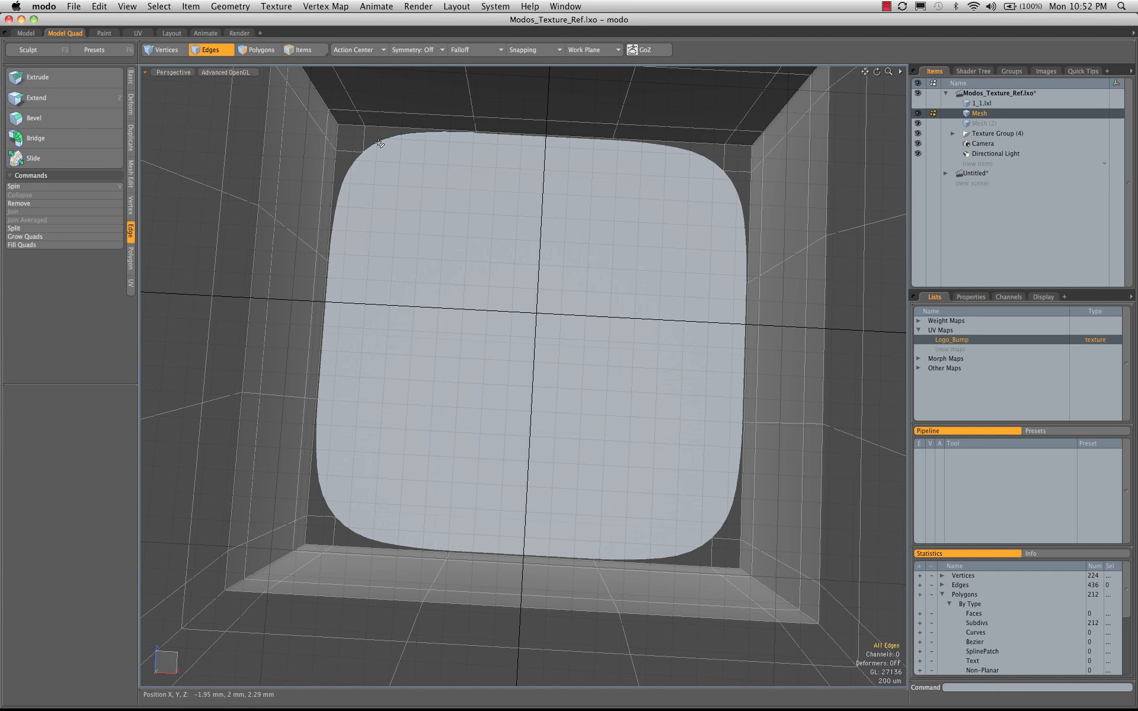
{"action": "double_click", "coordinate": [437, 147]}
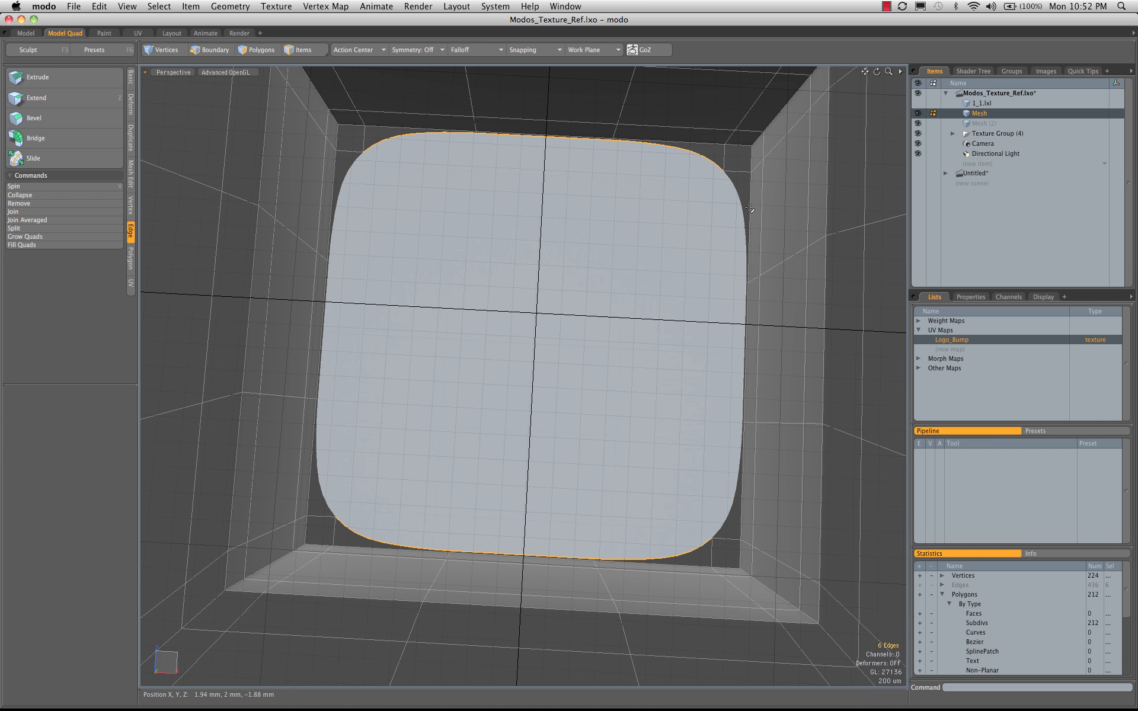
{"action": "key", "text": "2"}
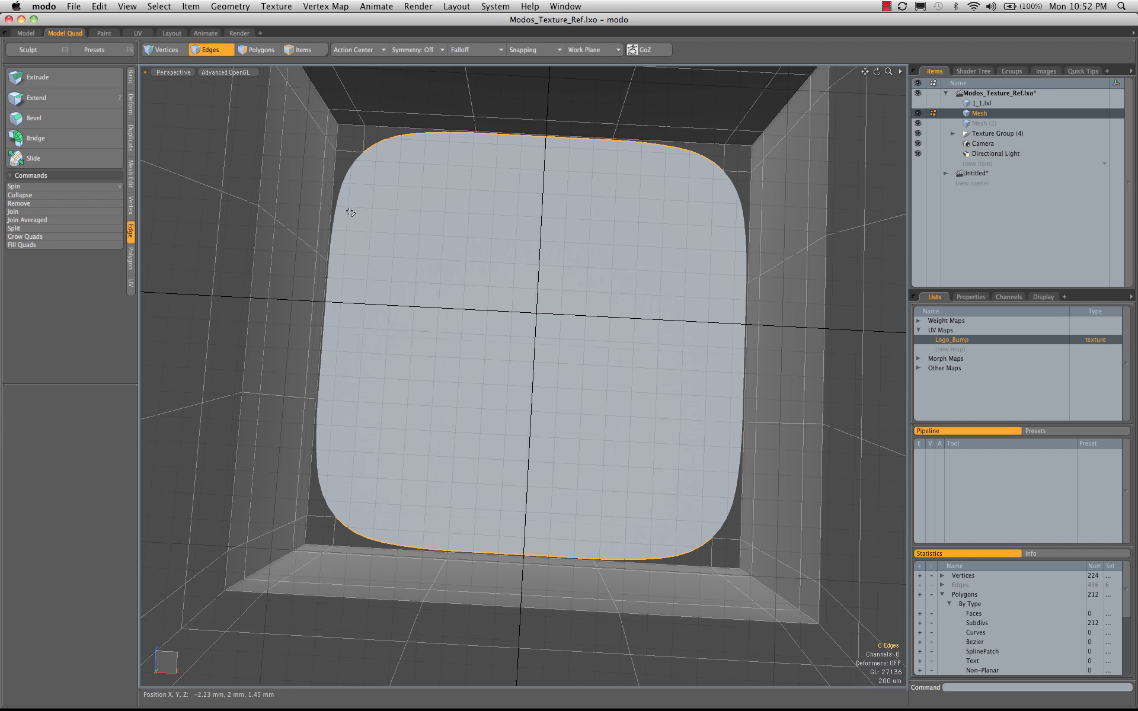
{"action": "key", "text": "ctrl"}
{"action": "left_click", "coordinate": [39, 142]}
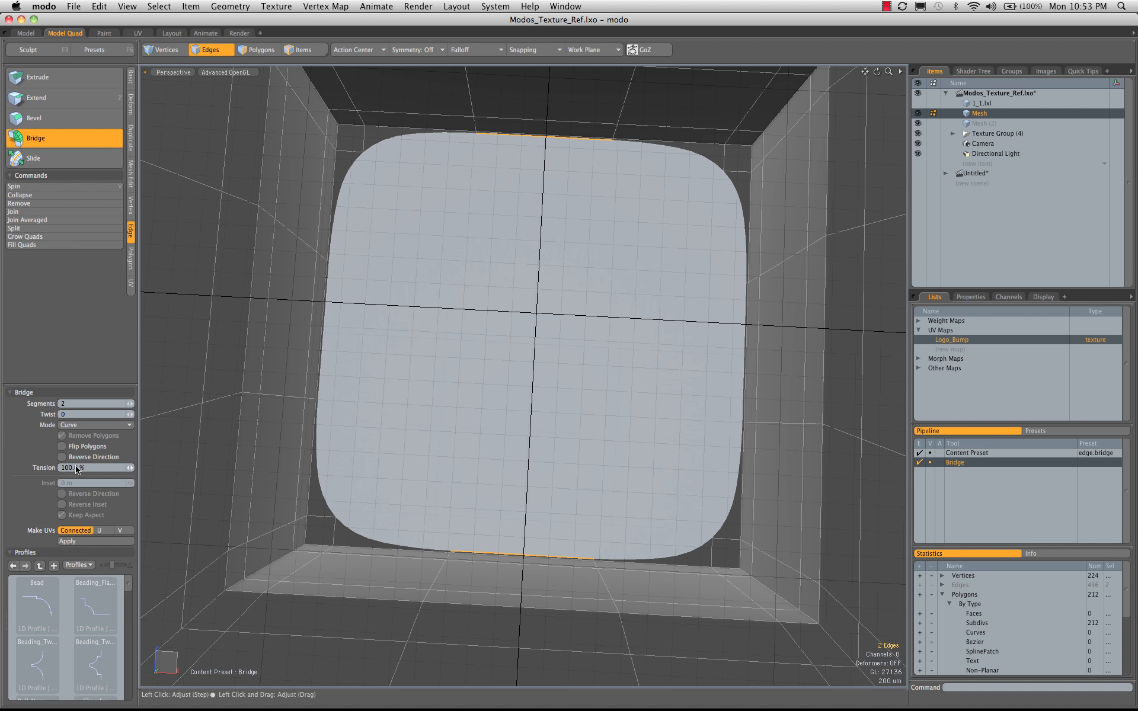
{"action": "left_click", "coordinate": [107, 425]}
{"action": "left_click", "coordinate": [107, 415]}
{"action": "left_click_drag", "start_coordinate": [517, 290], "coordinate": [432, 330], "text": "alt"}
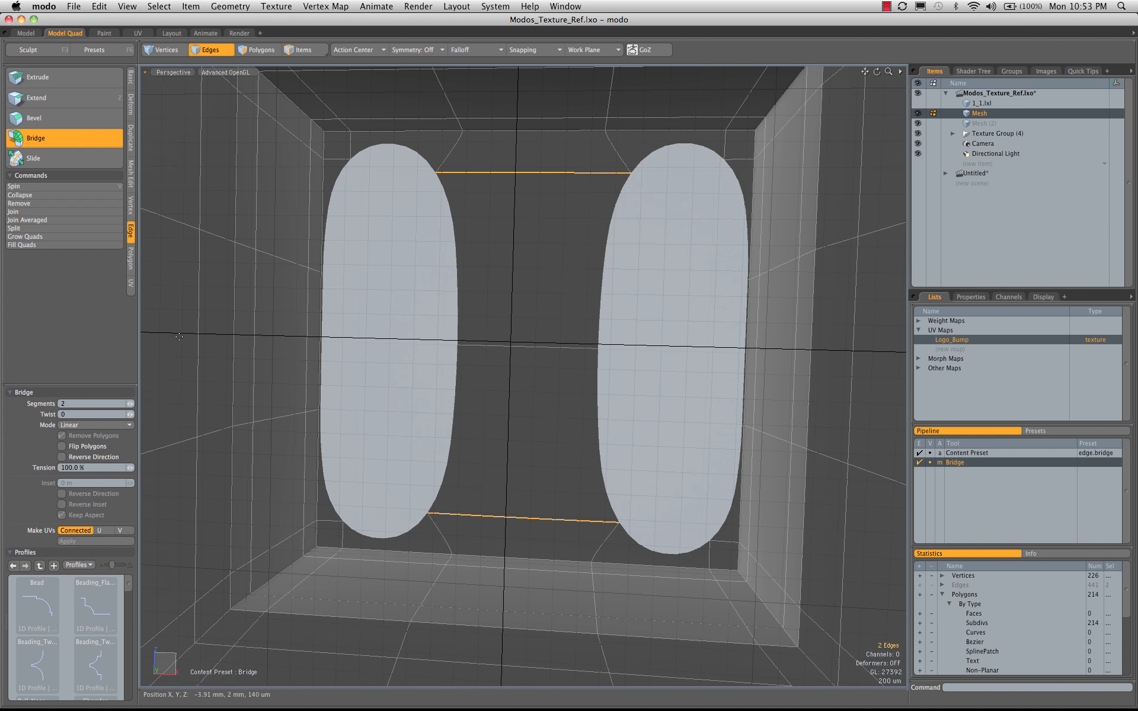
{"action": "left_click", "coordinate": [132, 404]}
{"action": "mouse_move", "coordinate": [552, 326]}
{"action": "left_mouse_down", "text": "alt"}
{"action": "mouse_move", "coordinate": [536, 329]}
{"action": "mouse_move", "coordinate": [555, 324]}
{"action": "left_mouse_up", "text": "alt"}
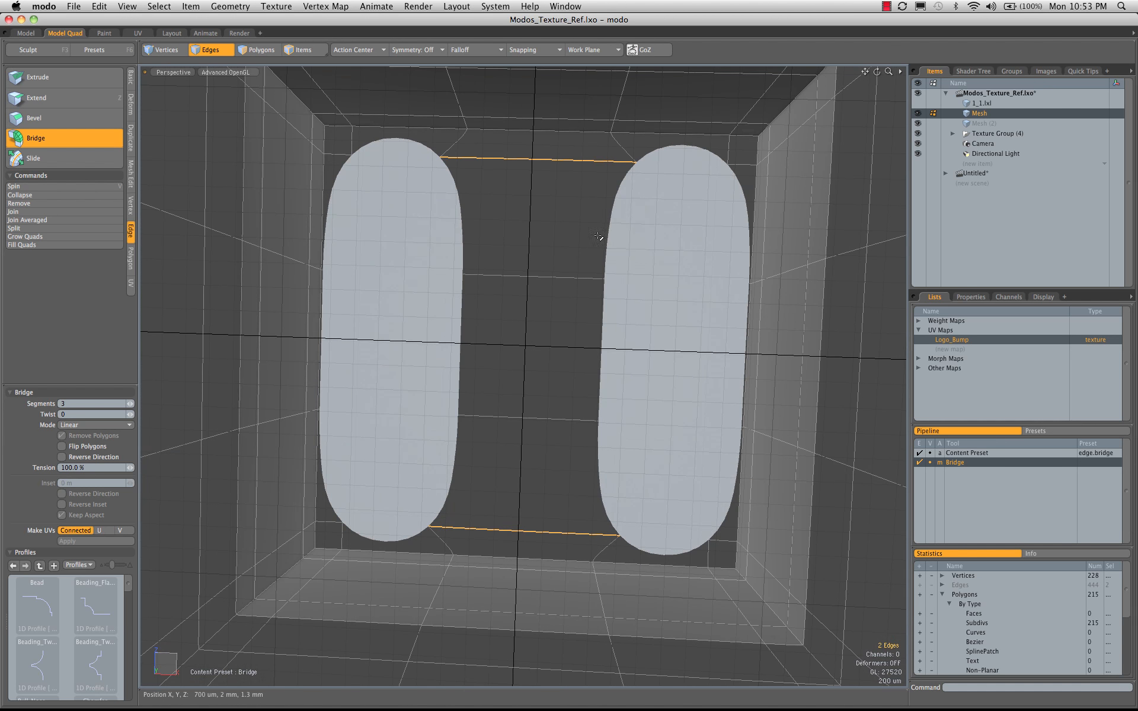
{"action": "key", "text": "space"}
Step: Bridge the long side edges of one remaining slot in the inner ceiling to close it
{"action": "key", "text": "3"}
{"action": "key", "text": "1"}
{"action": "key", "text": "2"}
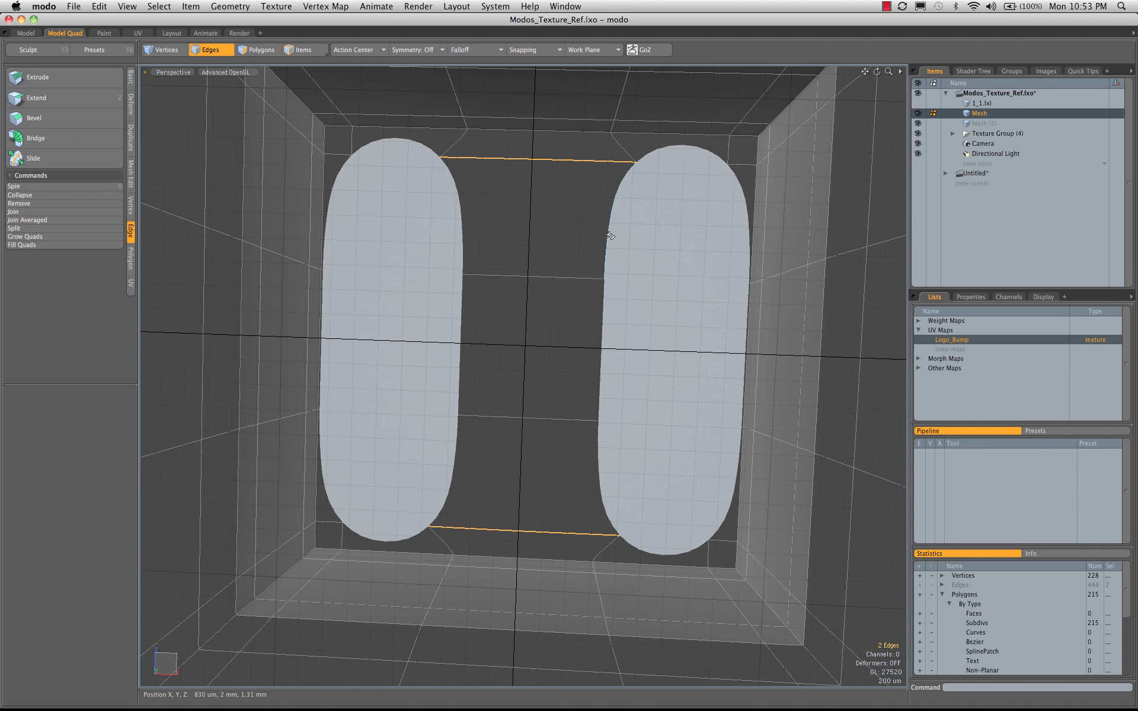
{"action": "double_click", "coordinate": [609, 236]}
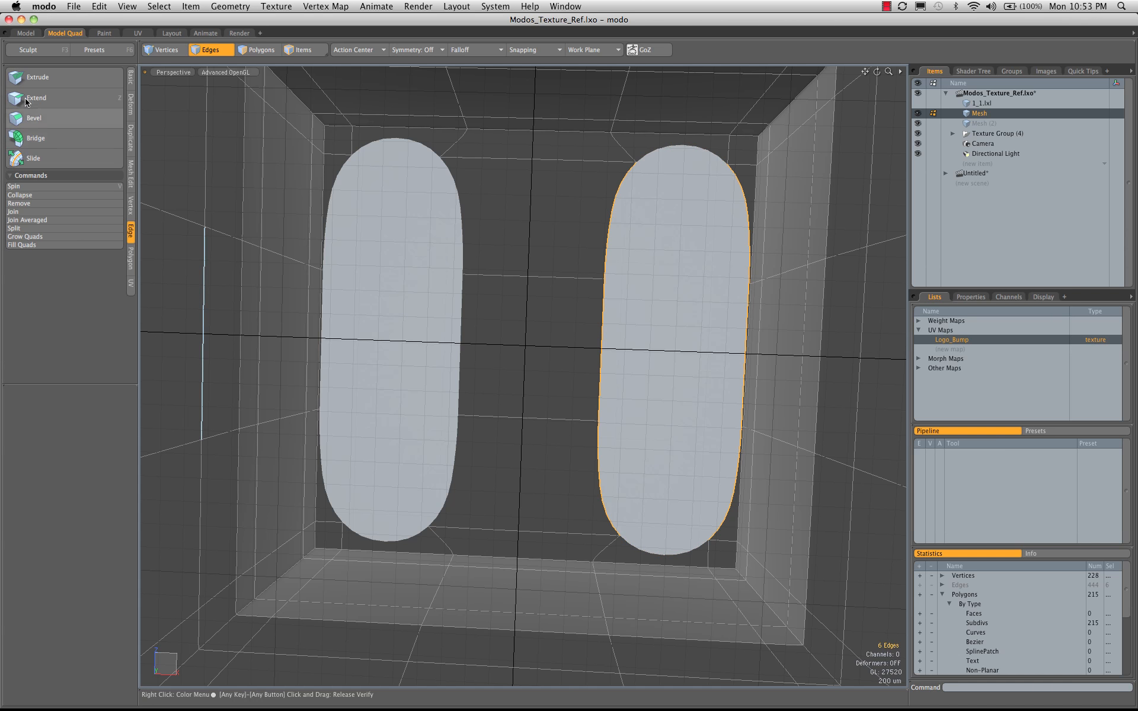
{"action": "left_click", "coordinate": [36, 138]}
{"action": "left_click_drag", "start_coordinate": [648, 271], "coordinate": [565, 250]}
{"action": "key", "text": "q"}
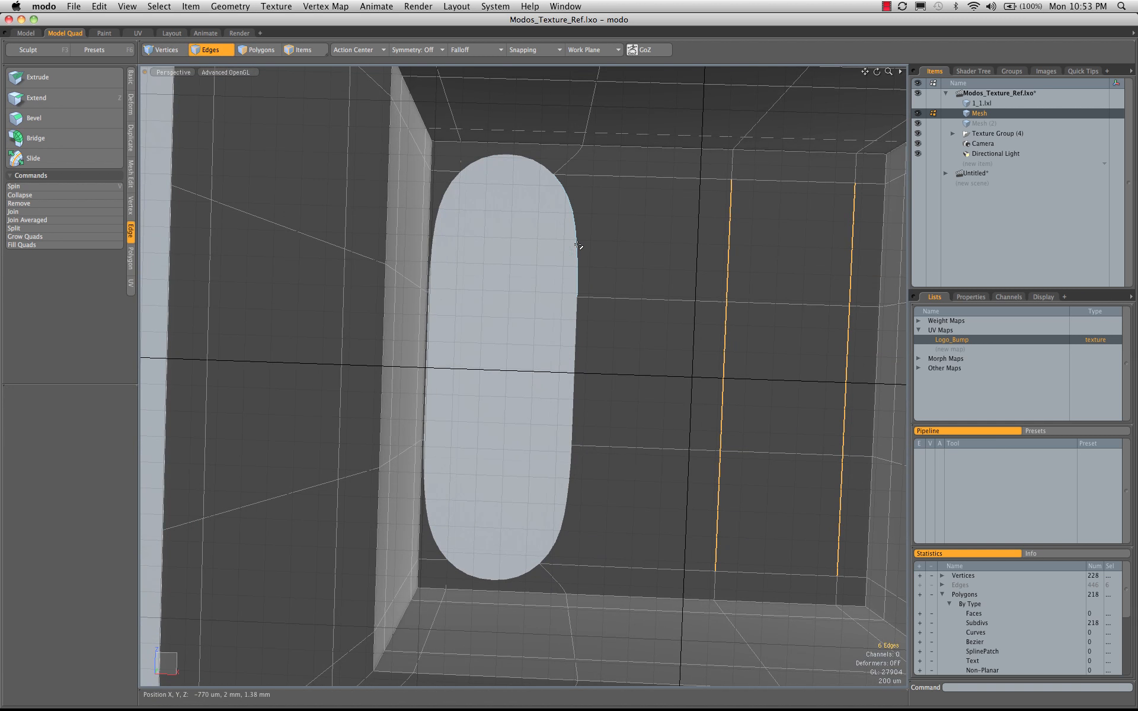
Step: Close the inner ceiling's other slot by bridging its three edges on each long side
{"action": "double_click", "coordinate": [578, 244]}
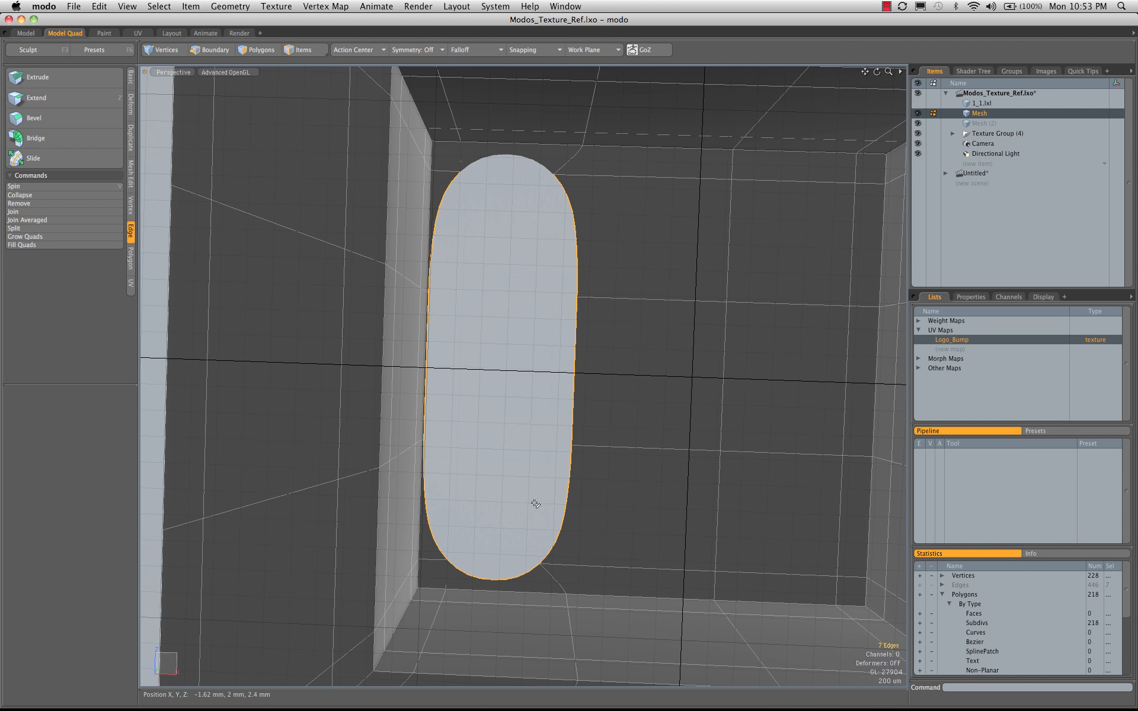
{"action": "key", "text": "2"}
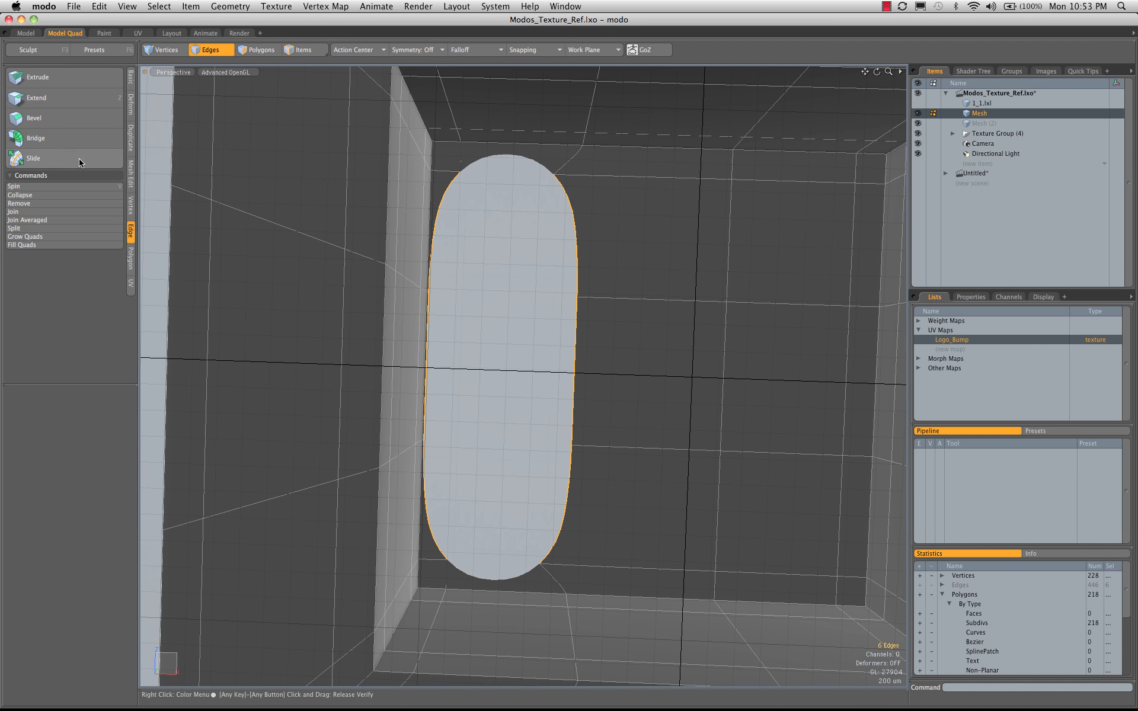
{"action": "left_click", "coordinate": [53, 138]}
{"action": "left_click_drag", "start_coordinate": [704, 242], "coordinate": [513, 460], "text": "alt"}
{"action": "key", "text": "q"}
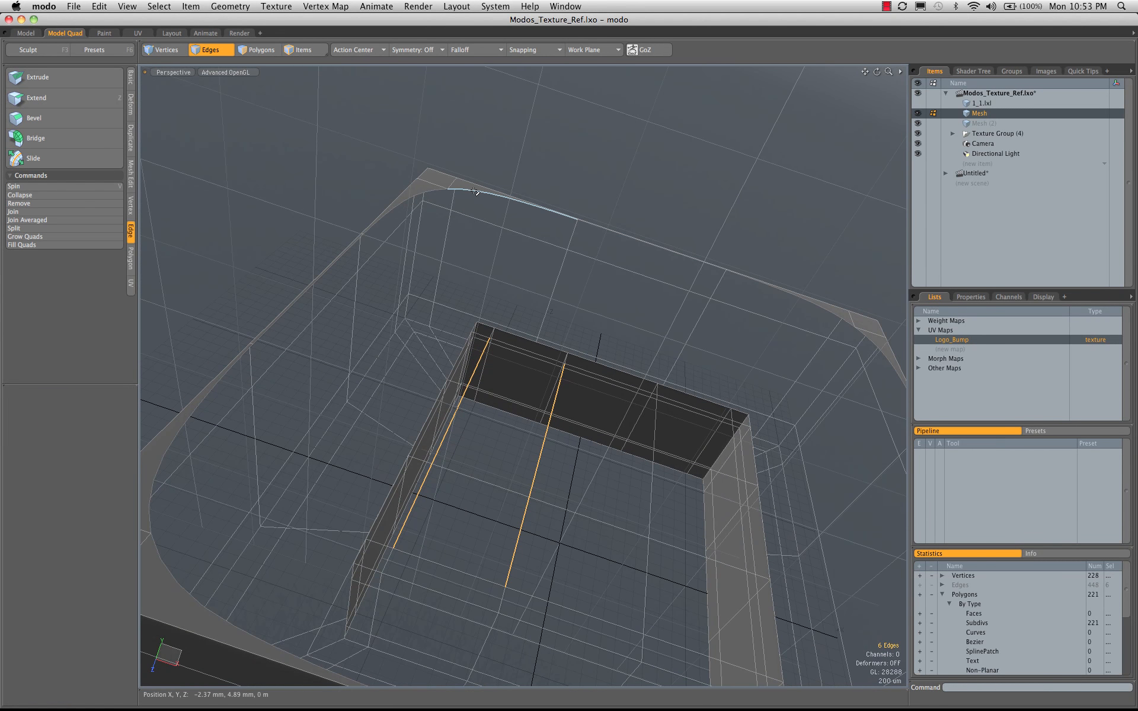
Step: Bridge the two opposite middle edges of the block's outer top opening with three segments
{"action": "double_click", "coordinate": [474, 192]}
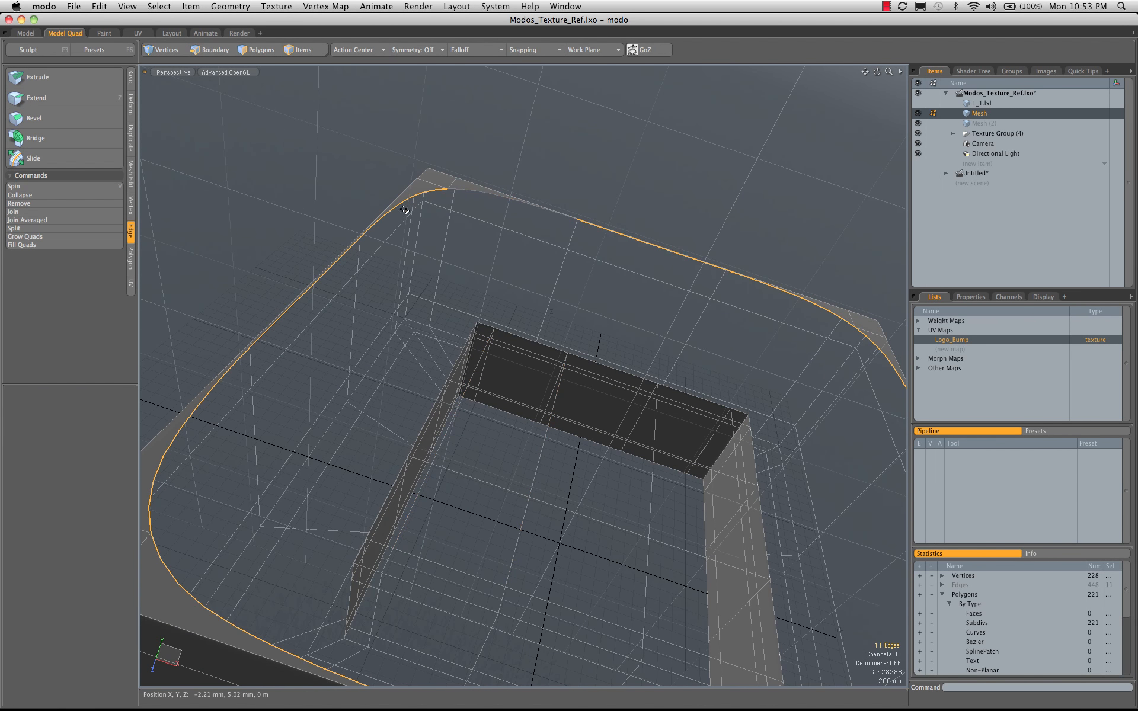
{"action": "left_click_drag", "start_coordinate": [193, 411], "coordinate": [161, 557], "text": "ctrl"}
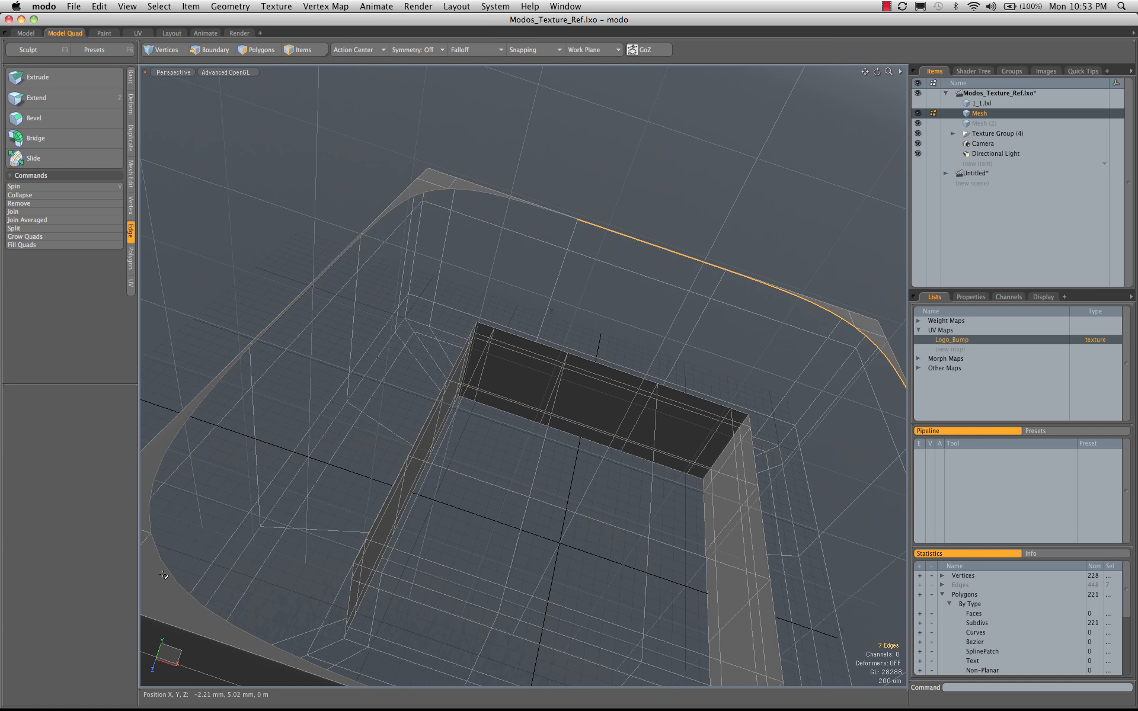
{"action": "left_click_drag", "start_coordinate": [676, 456], "coordinate": [727, 273], "text": "alt"}
{"action": "scroll", "coordinate": [577, 244], "scroll_direction": "down", "scroll_amount": 5}
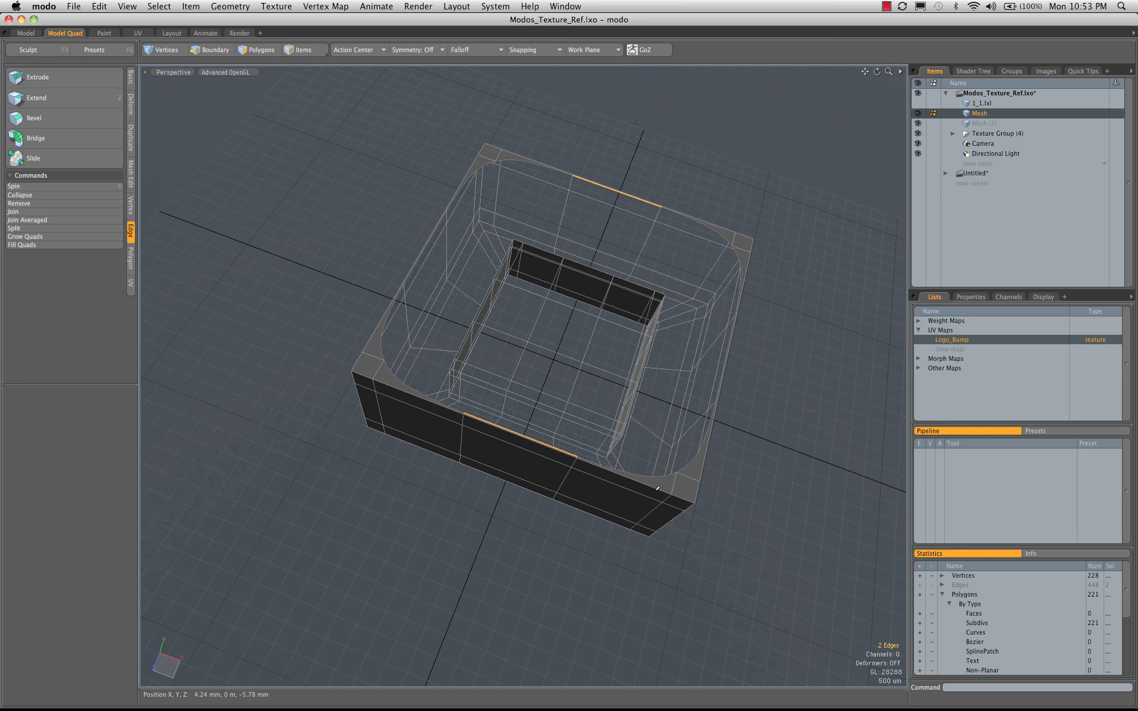
{"action": "left_click_drag", "start_coordinate": [719, 408], "coordinate": [653, 352], "text": "alt"}
{"action": "left_click_drag", "start_coordinate": [671, 394], "coordinate": [593, 332], "text": "alt"}
{"action": "left_click", "coordinate": [36, 138]}
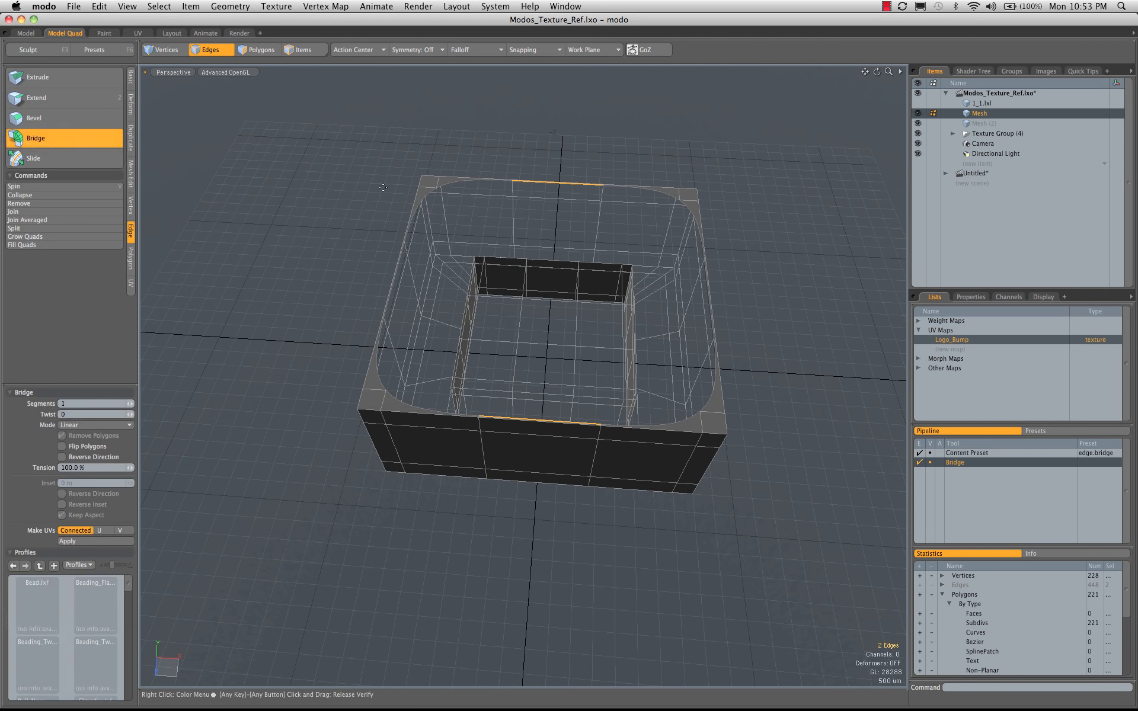
{"action": "left_click_drag", "start_coordinate": [557, 232], "coordinate": [604, 238]}
{"action": "key", "text": "q"}
Step: Close both remaining slots in the block's outer top by bridging the long side edges of each
{"action": "double_click", "coordinate": [639, 185]}
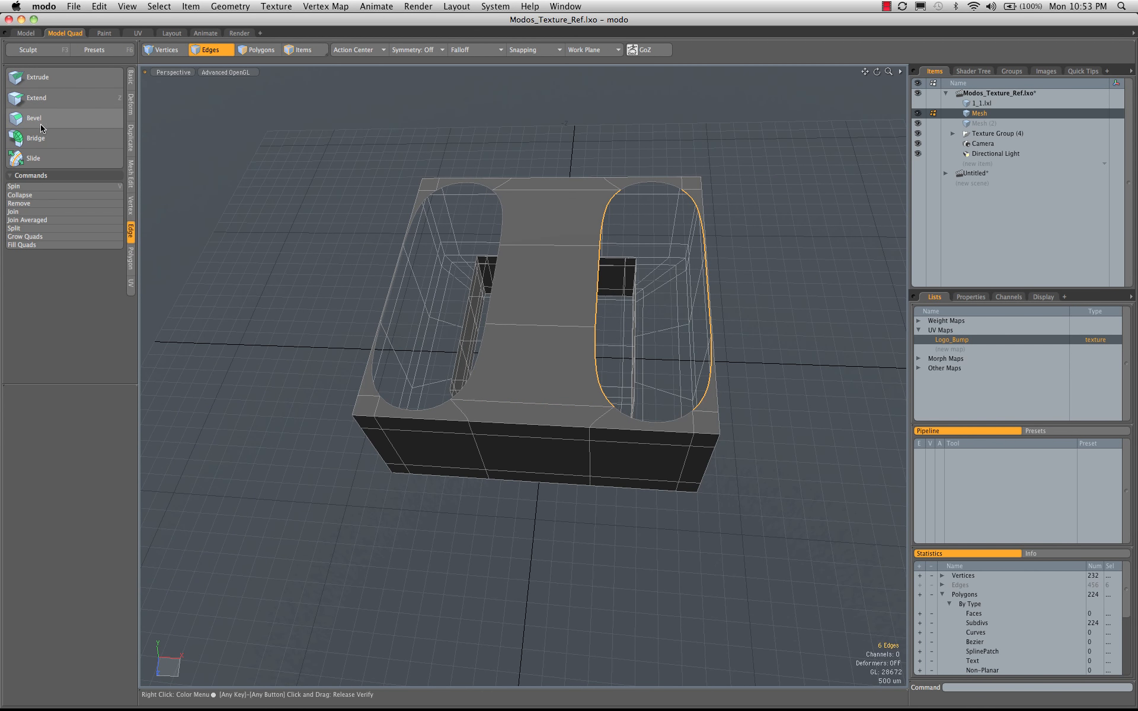
{"action": "left_click", "coordinate": [83, 138]}
{"action": "key", "text": "q"}
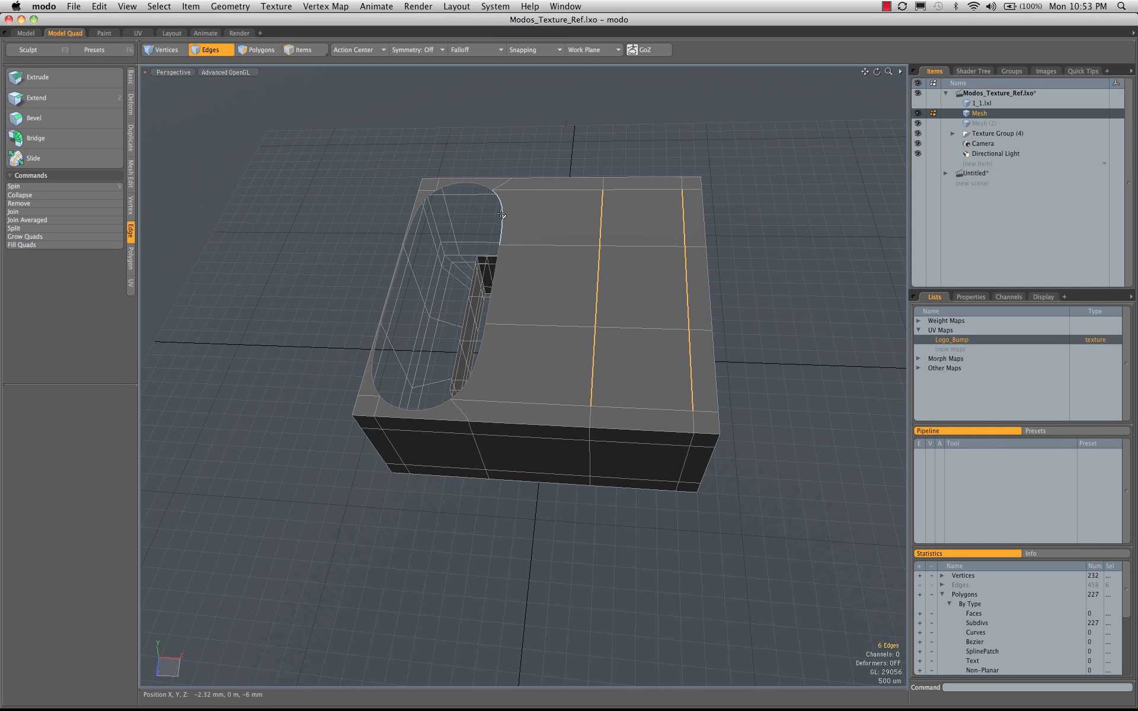
{"action": "double_click", "coordinate": [502, 215]}
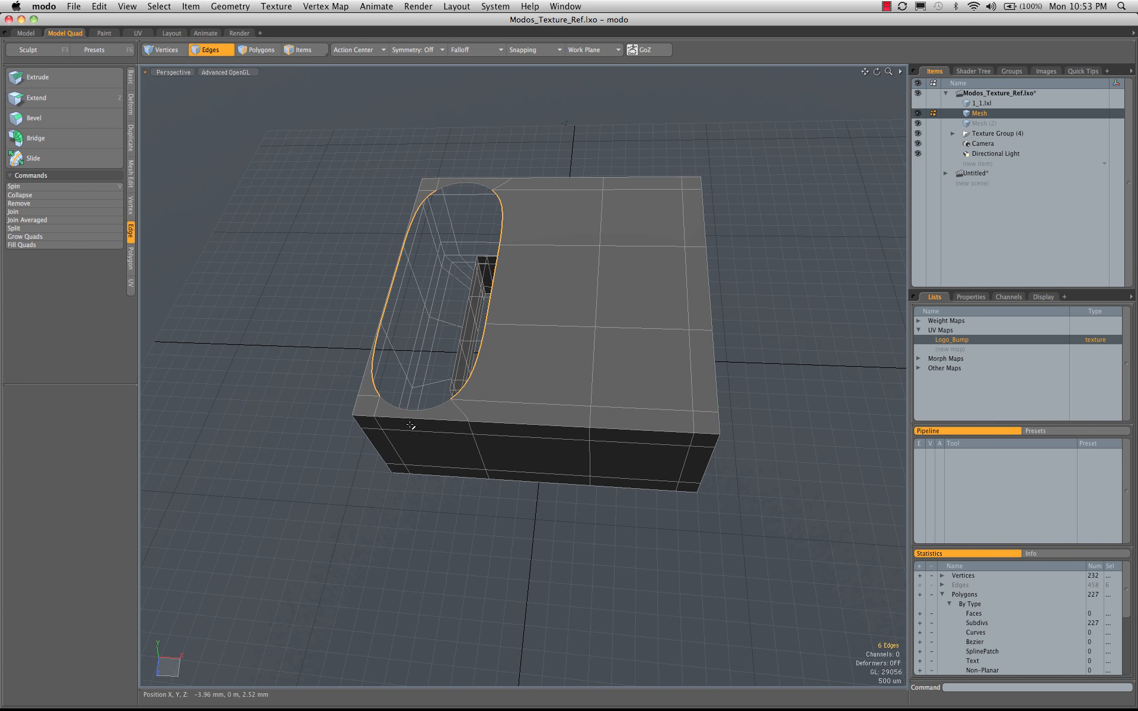
{"action": "left_click", "coordinate": [59, 138]}
{"action": "key", "text": "q"}
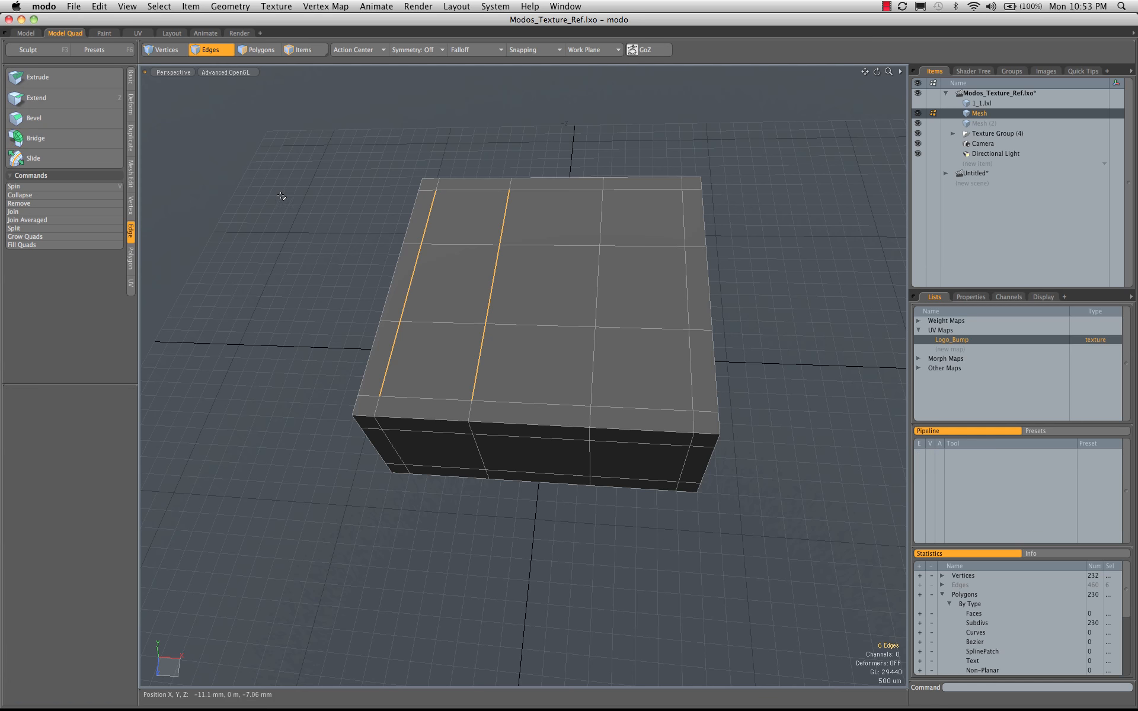
Step: Delete the two middle edge loops in each direction across the block, keeping the loops near its borders
{"action": "left_click", "coordinate": [551, 291]}
{"action": "left_click_drag", "start_coordinate": [551, 290], "coordinate": [594, 340], "text": "alt"}
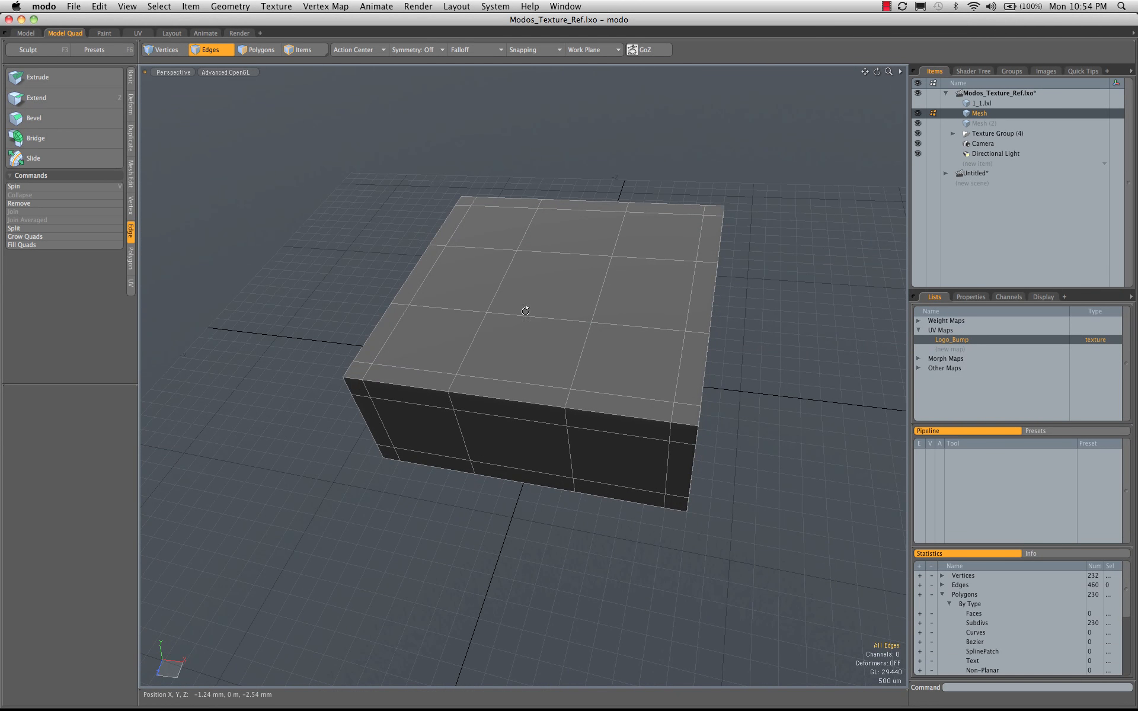
{"action": "left_click_drag", "start_coordinate": [525, 310], "coordinate": [579, 249], "text": "alt"}
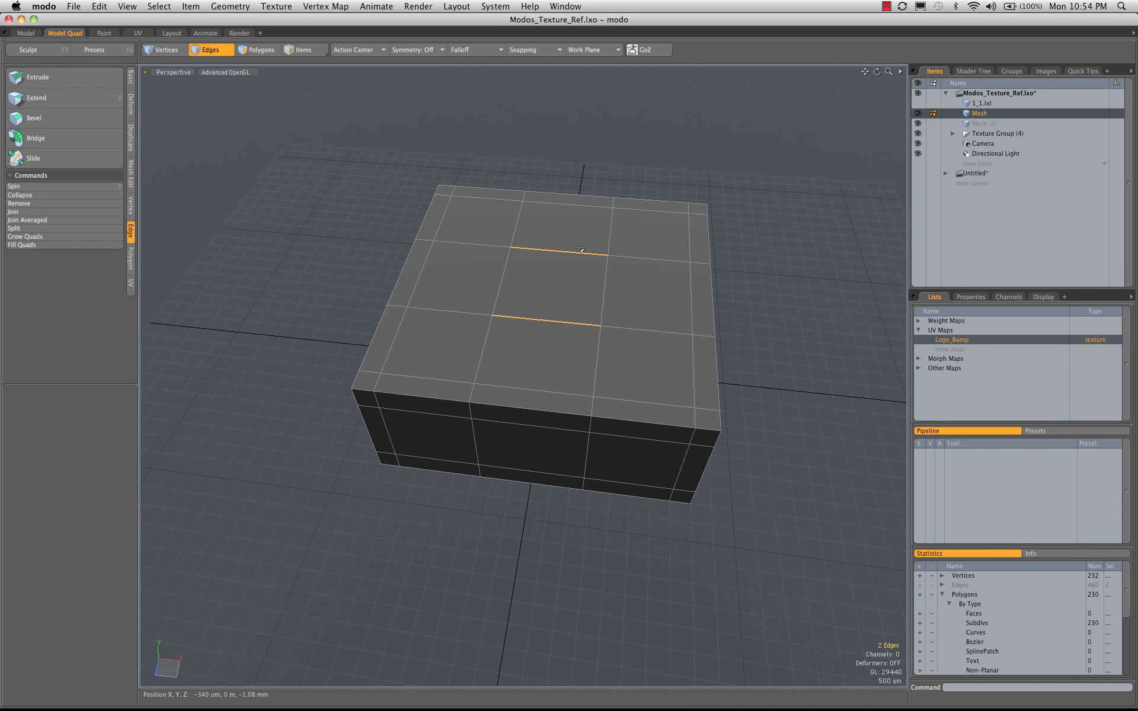
{"action": "key", "text": "l"}
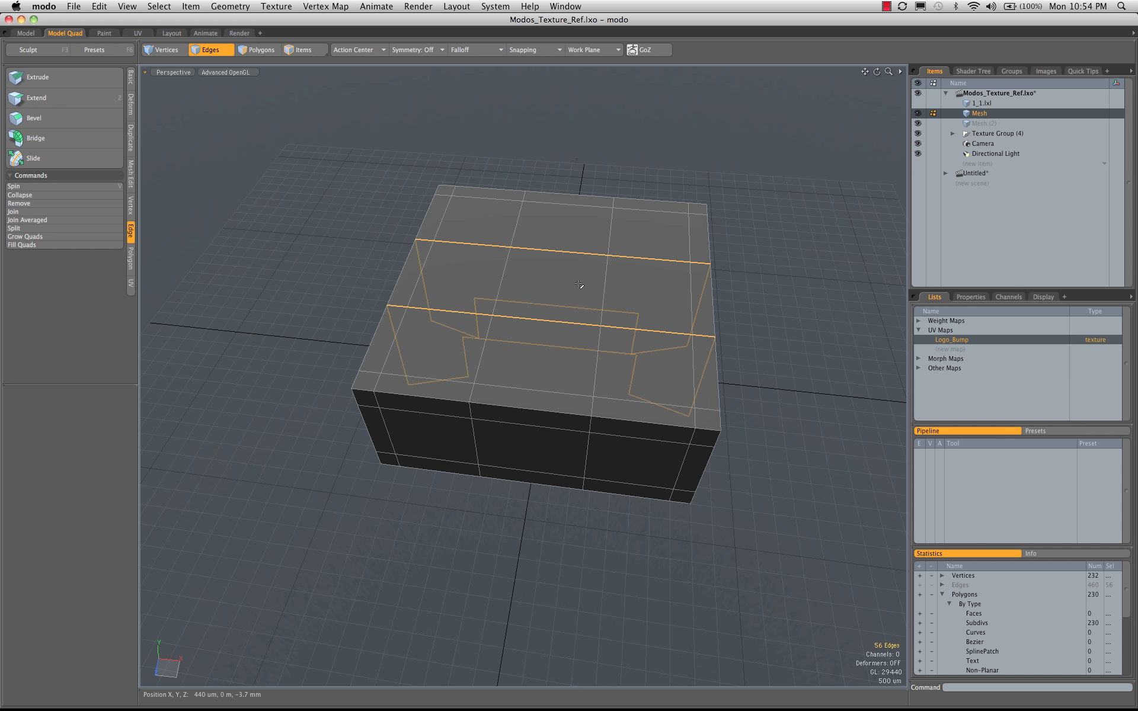
{"action": "key", "text": "Delete"}
{"action": "left_click_drag", "start_coordinate": [500, 321], "coordinate": [602, 344]}
{"action": "key", "text": "l"}
{"action": "key", "text": "Delete"}
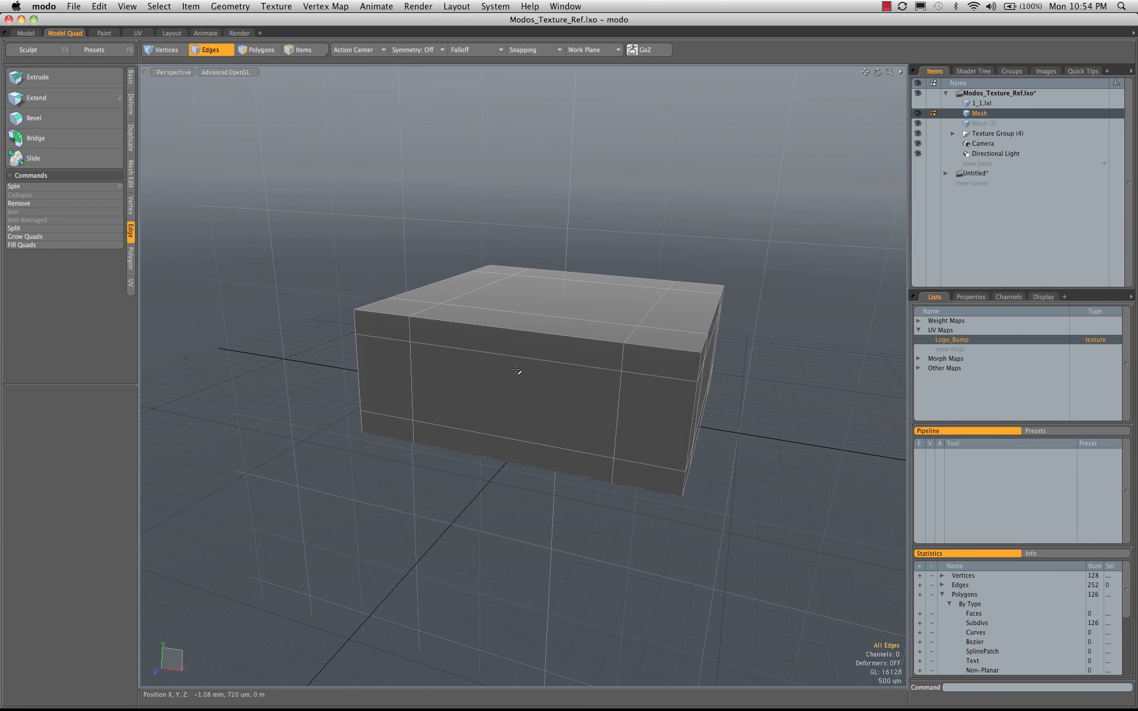
Step: Inspect the simplified block from several angles, check its connected polygons, and compare it with Mesh (2)
{"action": "left_click_drag", "start_coordinate": [517, 371], "coordinate": [665, 409], "text": "alt"}
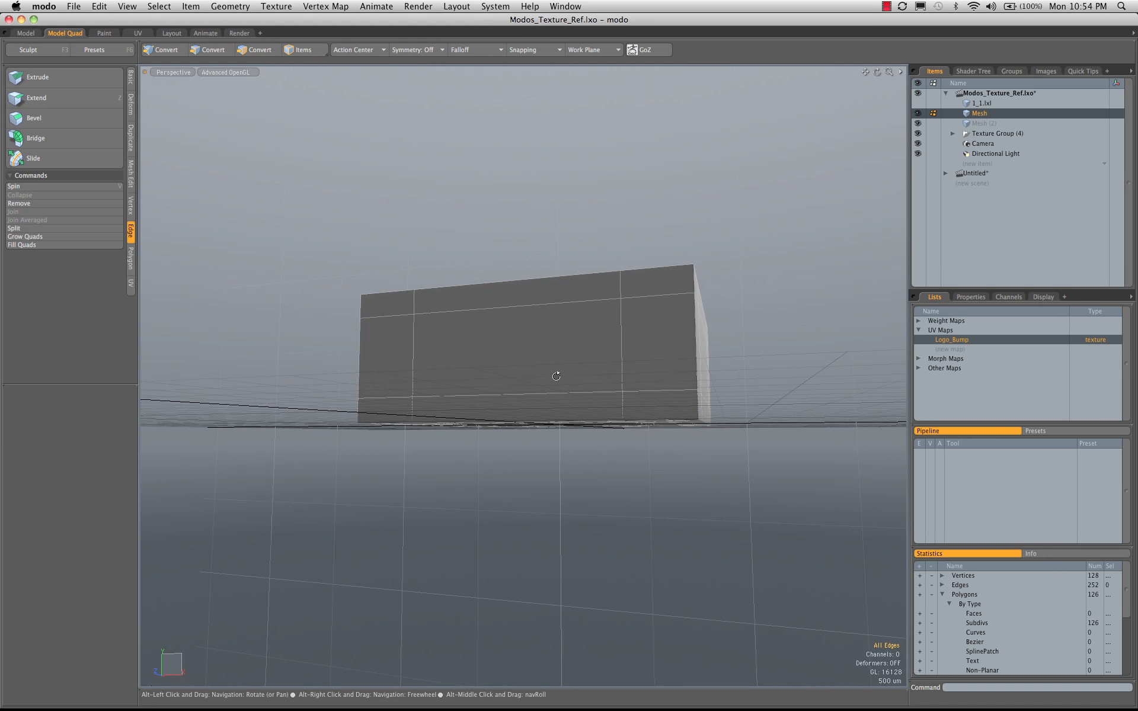
{"action": "left_click_drag", "start_coordinate": [556, 376], "coordinate": [603, 333], "text": "alt"}
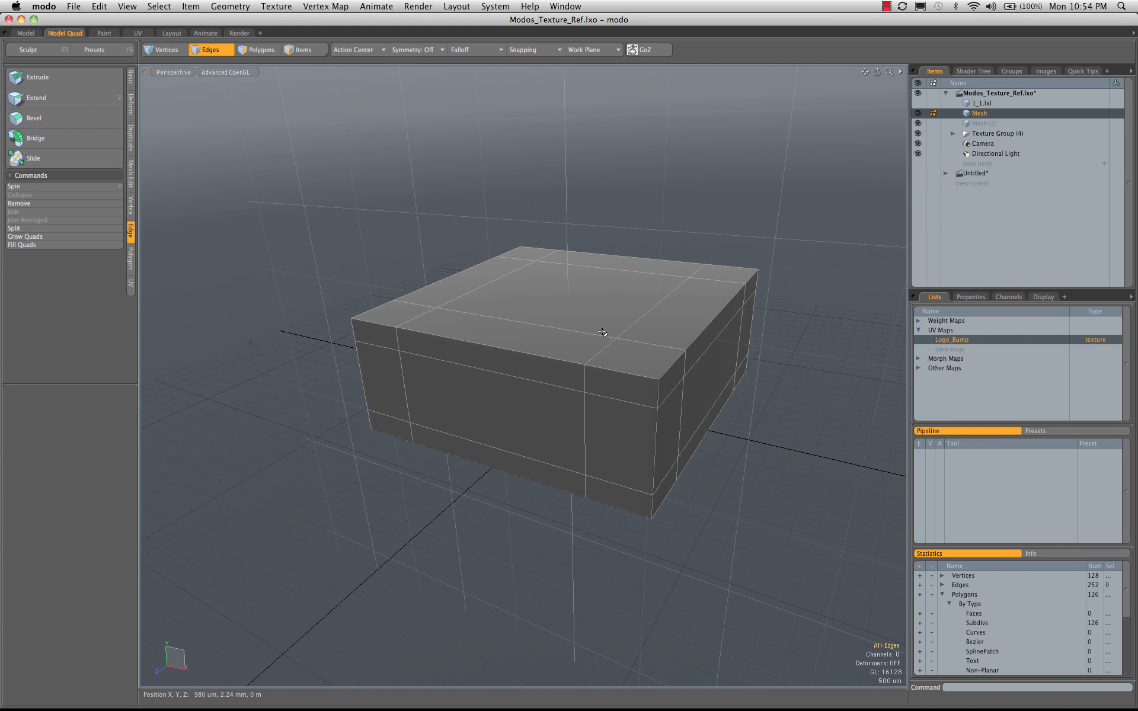
{"action": "key", "text": "3"}
{"action": "double_click", "coordinate": [578, 305]}
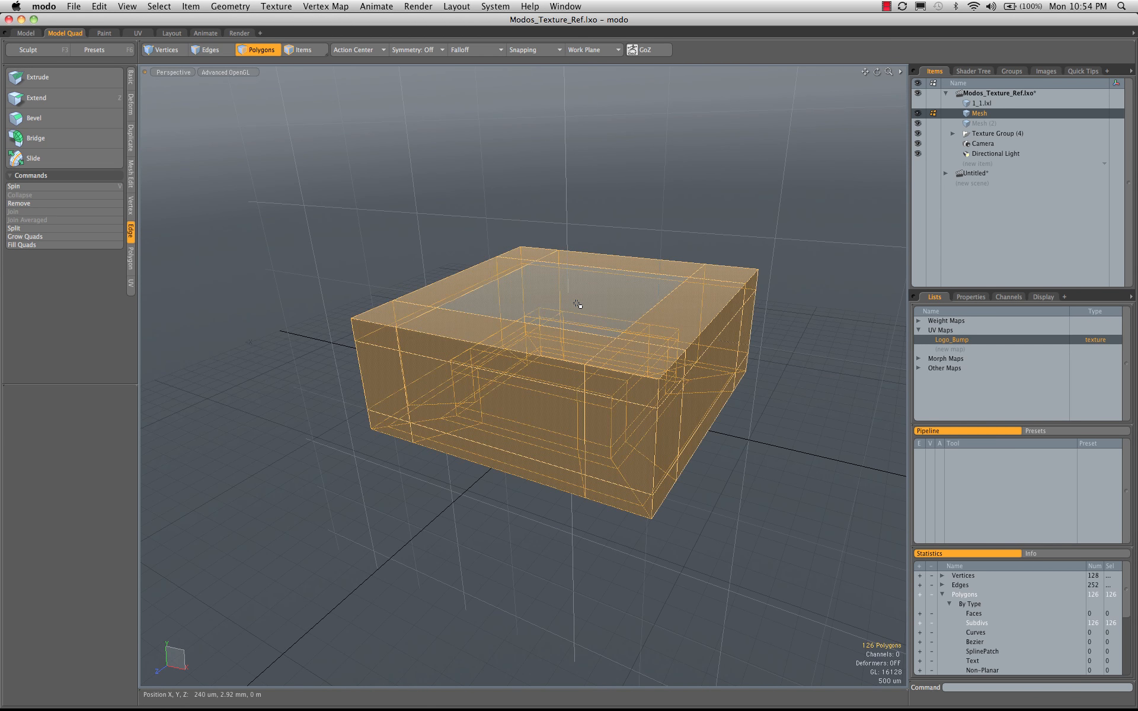
{"action": "left_click", "coordinate": [1002, 122]}
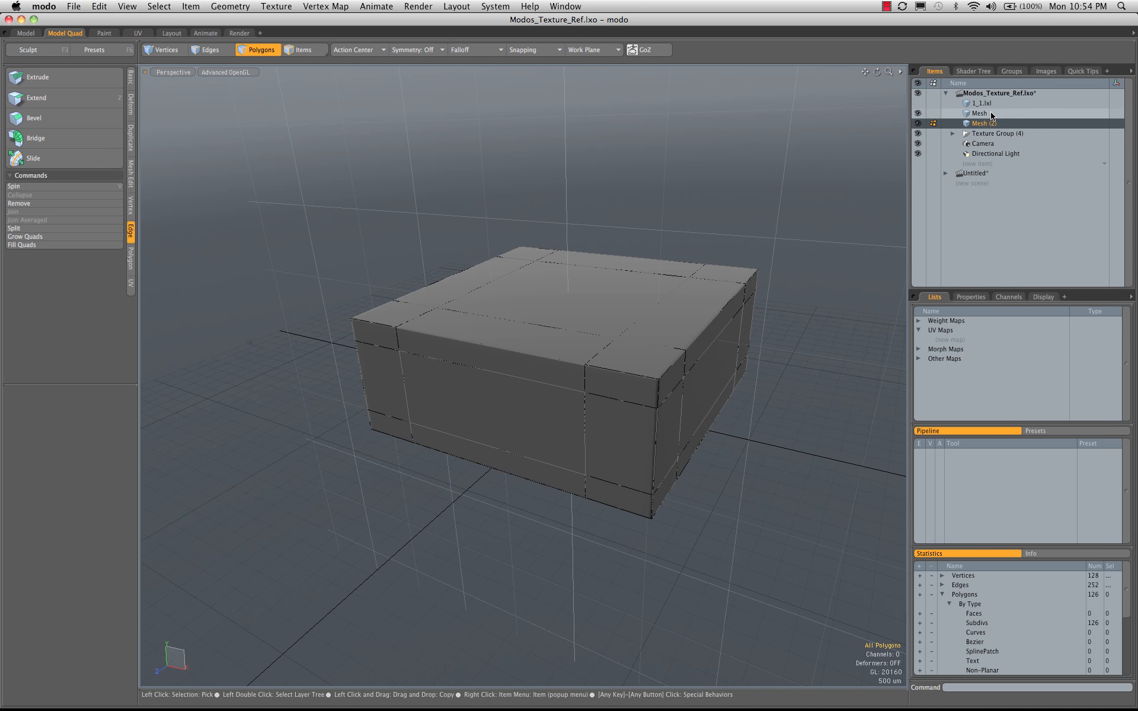
Step: Make Mesh the active item again and convert its subdivision surfaces to plain polygon faces
{"action": "left_click", "coordinate": [992, 113]}
{"action": "left_click_drag", "start_coordinate": [486, 415], "coordinate": [531, 419], "text": "alt"}
{"action": "key", "text": "Tab"}
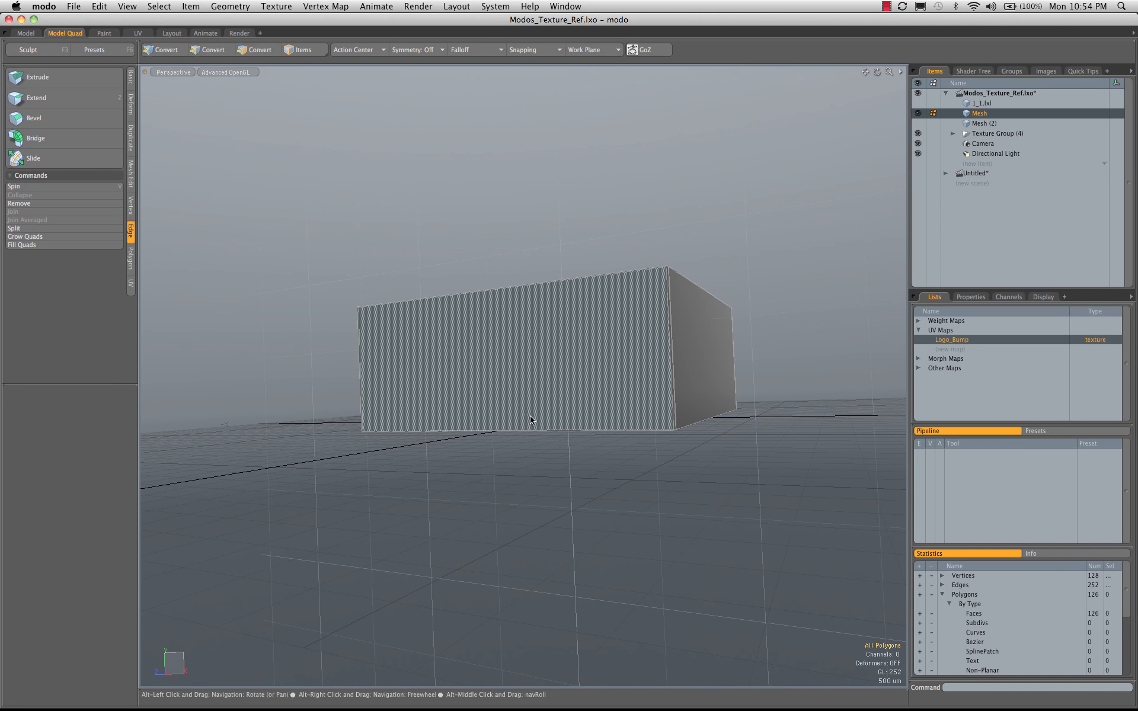
Step: Loop-slice the block's outer side walls in Free mode, placing one edge loop at 90% near the base
{"action": "key", "text": "ctrl+space"}
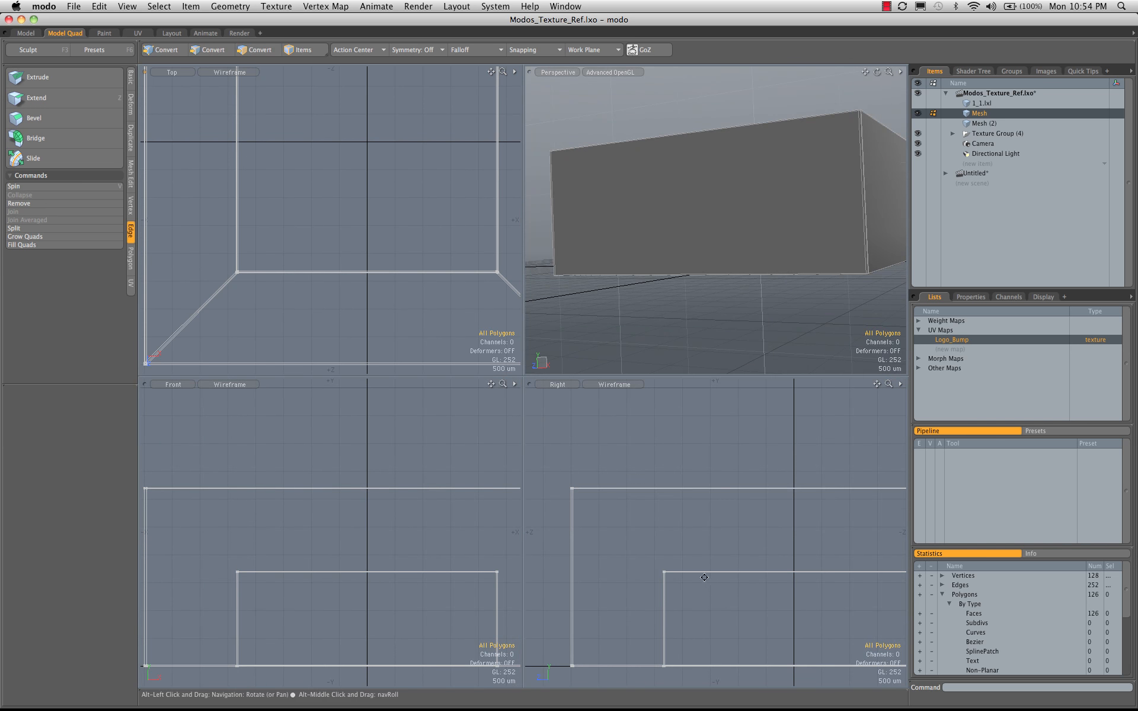
{"action": "left_click_drag", "start_coordinate": [795, 198], "coordinate": [694, 254], "text": "alt"}
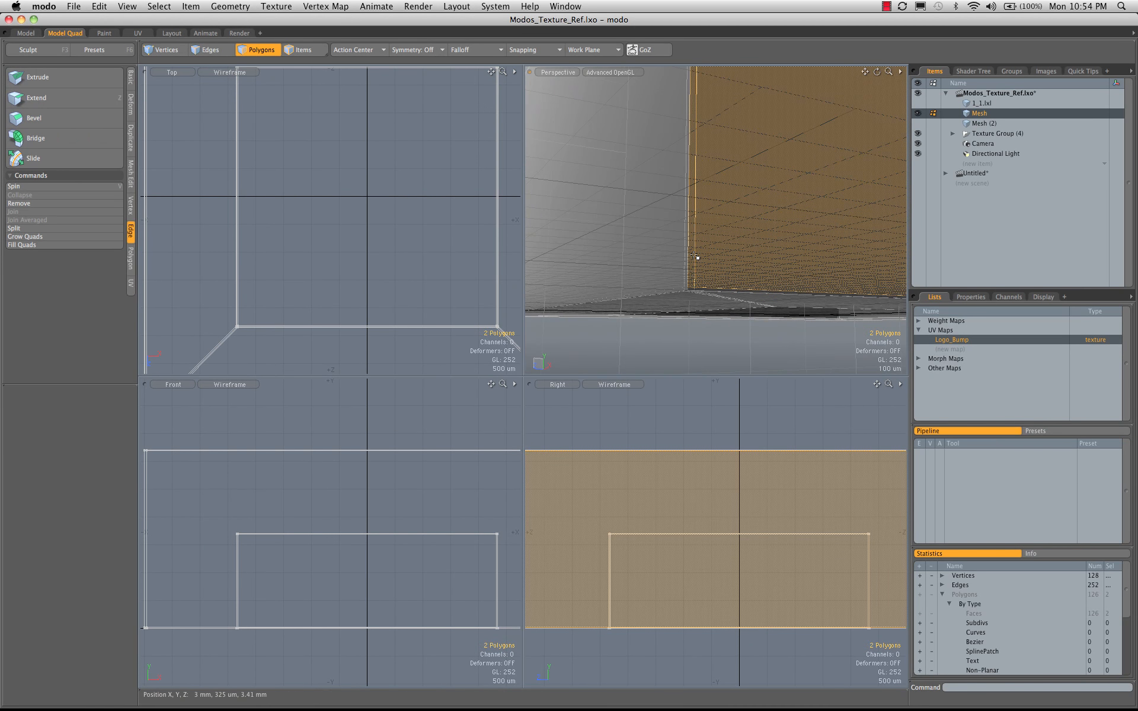
{"action": "key", "text": "alt+c"}
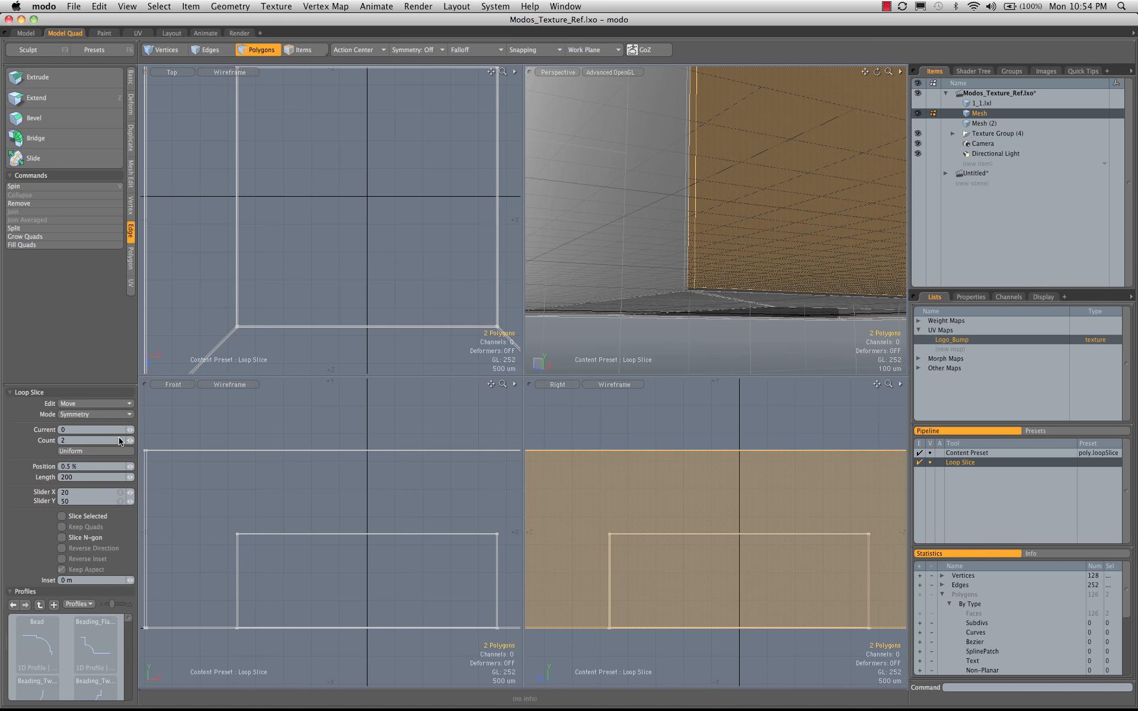
{"action": "left_click", "coordinate": [114, 411]}
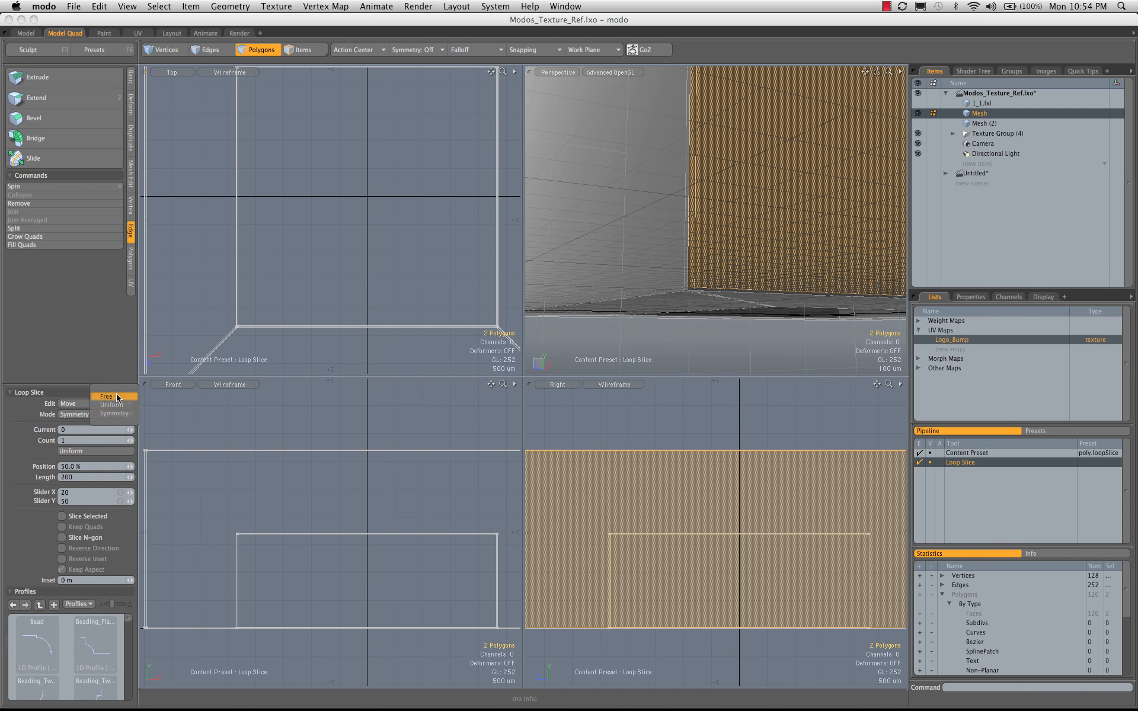
{"action": "left_click", "coordinate": [113, 394]}
{"action": "left_click_drag", "start_coordinate": [223, 558], "coordinate": [339, 546], "text": "alt+shift"}
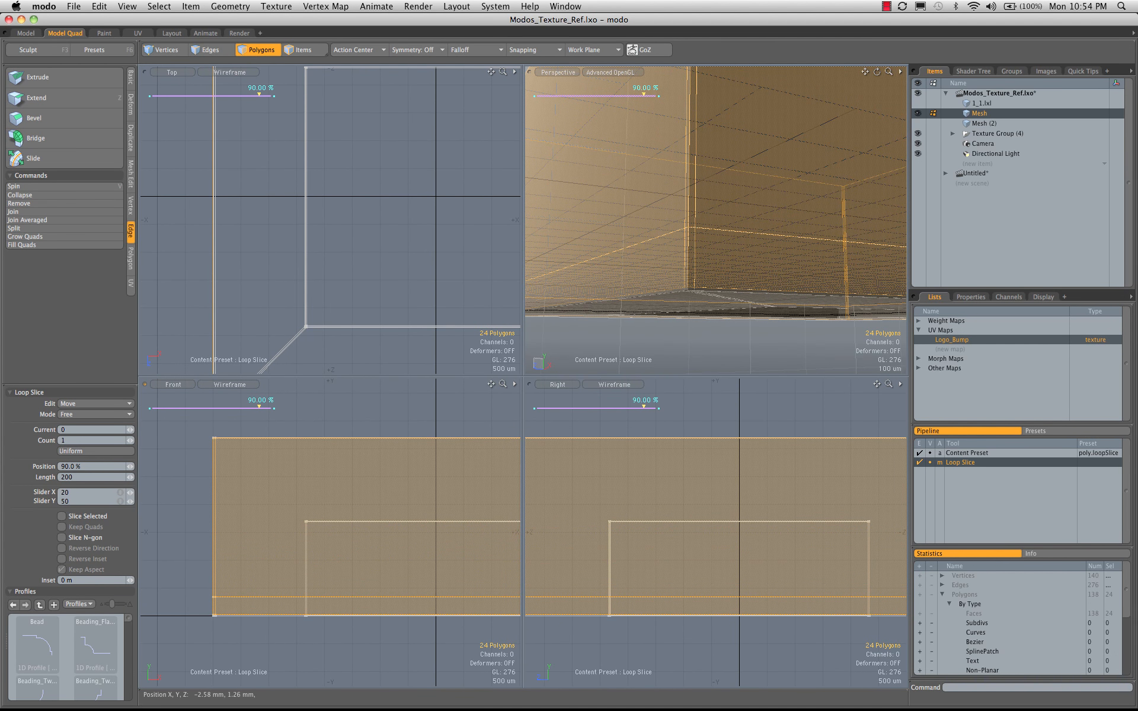
{"action": "left_click_drag", "start_coordinate": [749, 207], "coordinate": [794, 234], "text": "alt"}
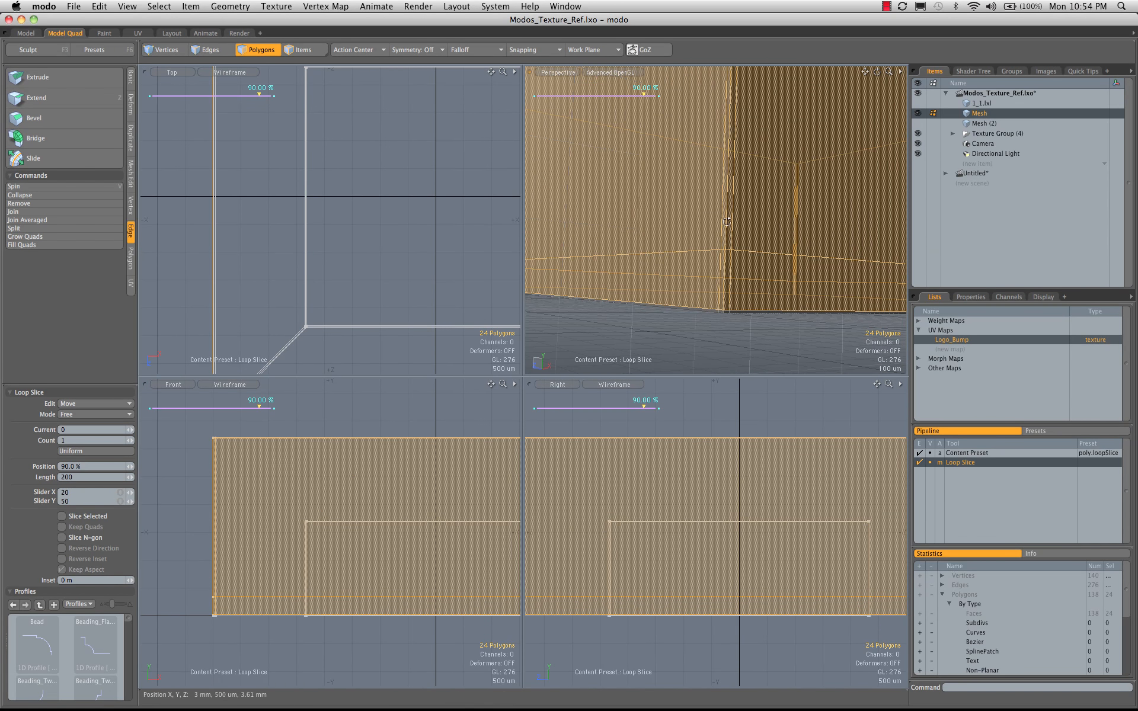
{"action": "mouse_move", "coordinate": [727, 222]}
{"action": "left_mouse_down", "text": "alt"}
{"action": "mouse_move", "coordinate": [833, 245]}
{"action": "mouse_move", "coordinate": [845, 226]}
{"action": "mouse_move", "coordinate": [797, 252]}
{"action": "mouse_move", "coordinate": [714, 238]}
{"action": "left_mouse_up", "text": "alt"}
Step: Measure the thin lower band of the block's side walls with the Dimensions Tool
{"action": "left_click", "coordinate": [100, 6]}
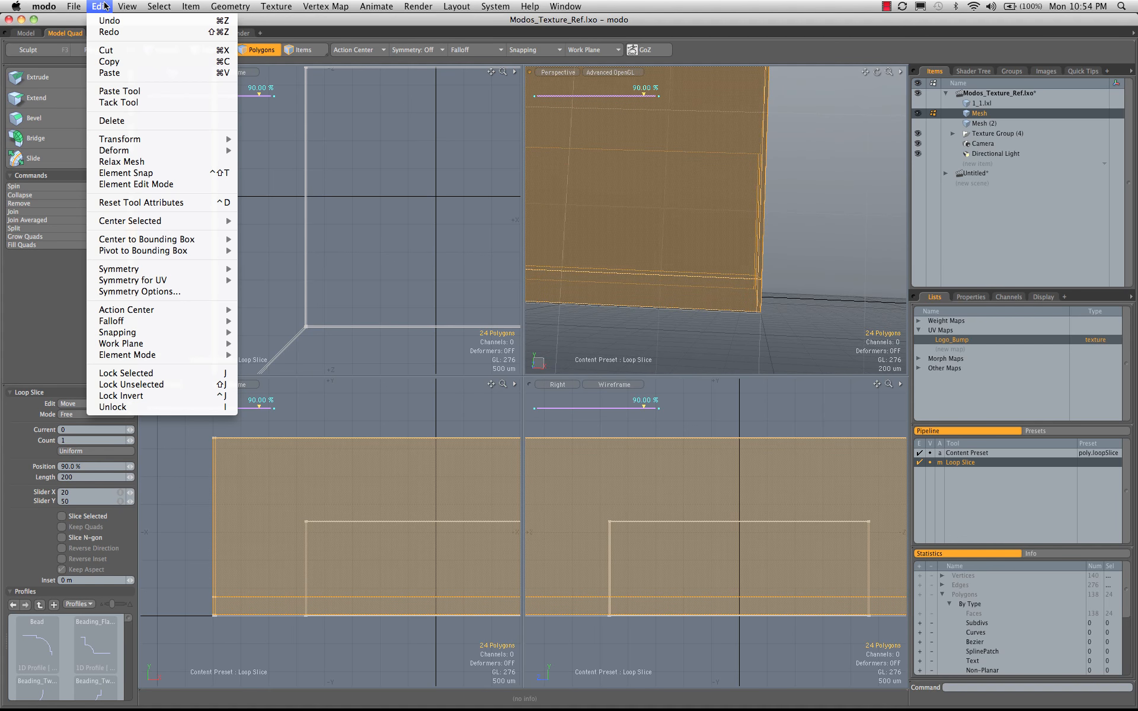
{"action": "mouse_move", "coordinate": [127, 6]}
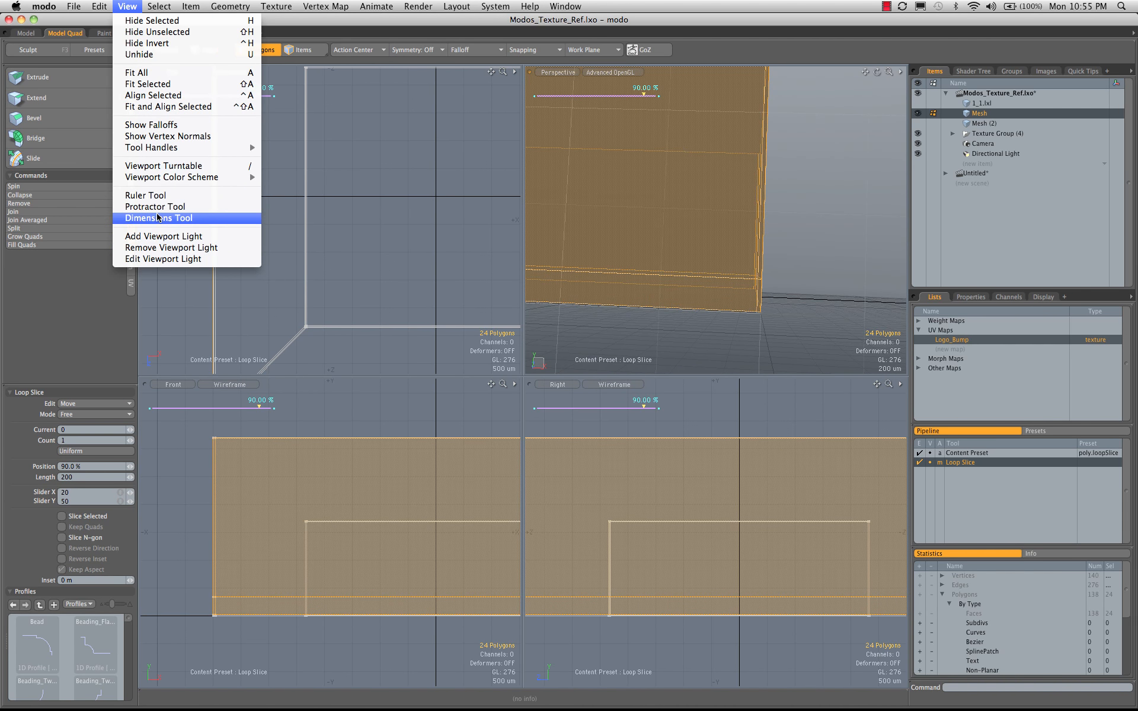
{"action": "left_click", "coordinate": [695, 261]}
{"action": "left_click_drag", "start_coordinate": [695, 261], "coordinate": [837, 298], "text": "alt"}
{"action": "key", "text": "q"}
{"action": "left_click", "coordinate": [821, 244]}
{"action": "left_click", "coordinate": [743, 301]}
{"action": "left_click_drag", "start_coordinate": [738, 264], "coordinate": [697, 336], "text": "alt"}
{"action": "left_click", "coordinate": [723, 328], "text": "shift"}
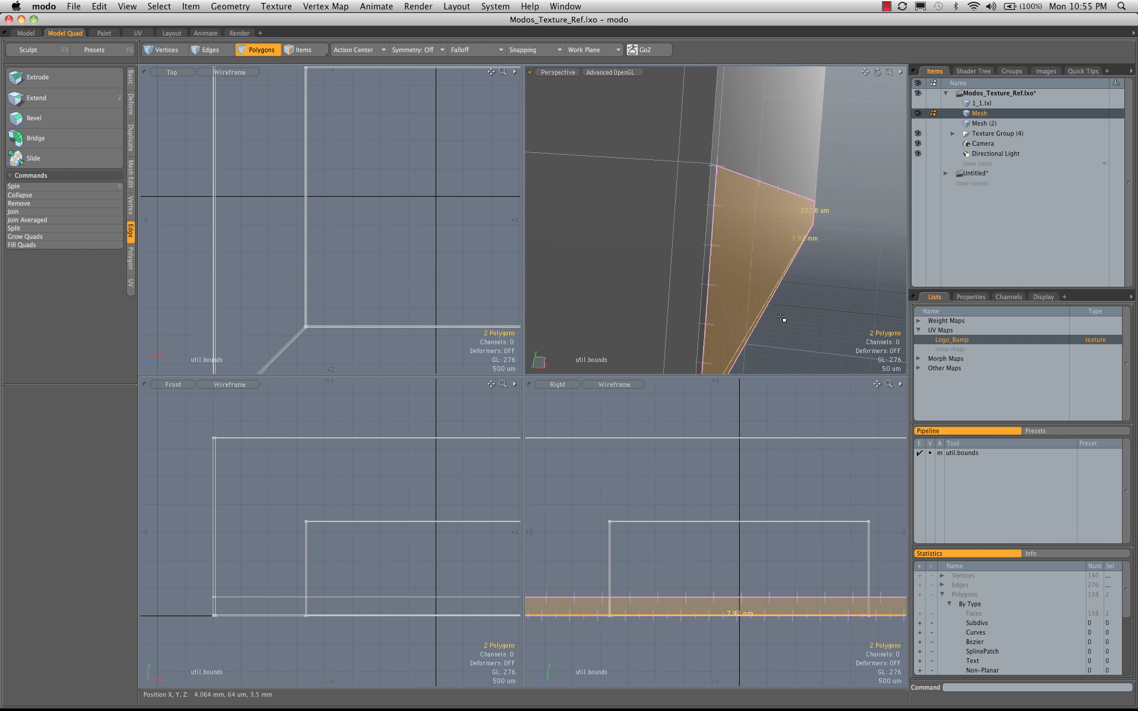
{"action": "left_click_drag", "start_coordinate": [787, 312], "coordinate": [761, 272], "text": "alt"}
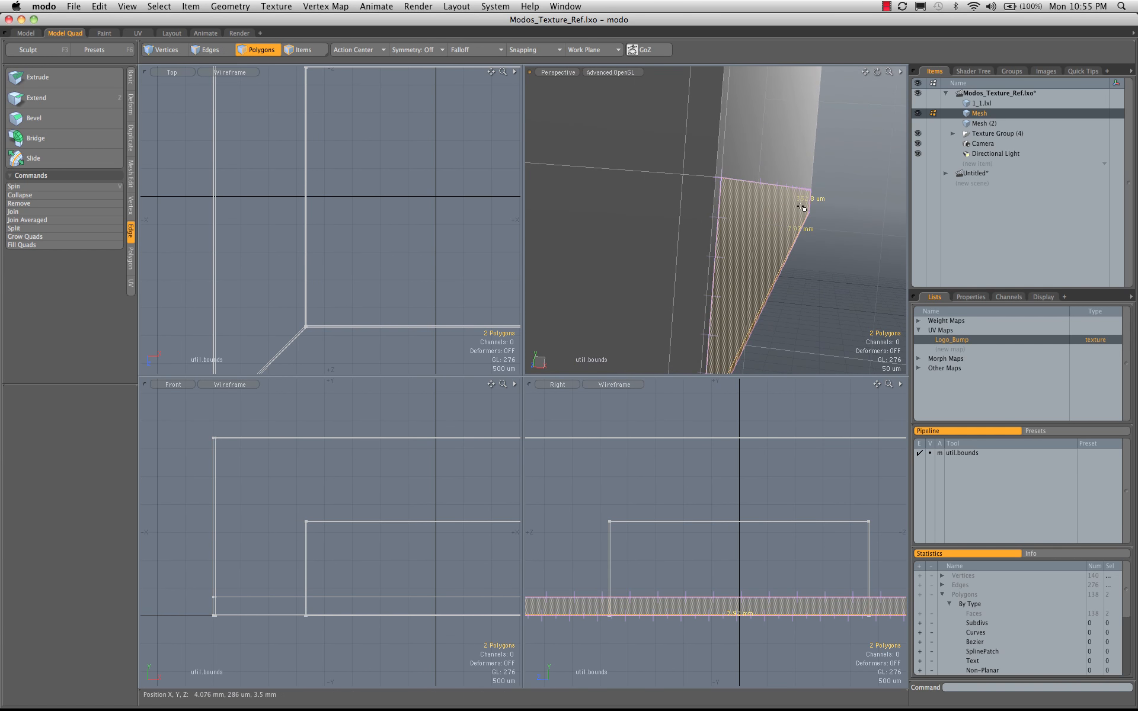
{"action": "left_click_drag", "start_coordinate": [803, 204], "coordinate": [714, 189], "text": "alt"}
{"action": "left_click", "coordinate": [830, 288]}
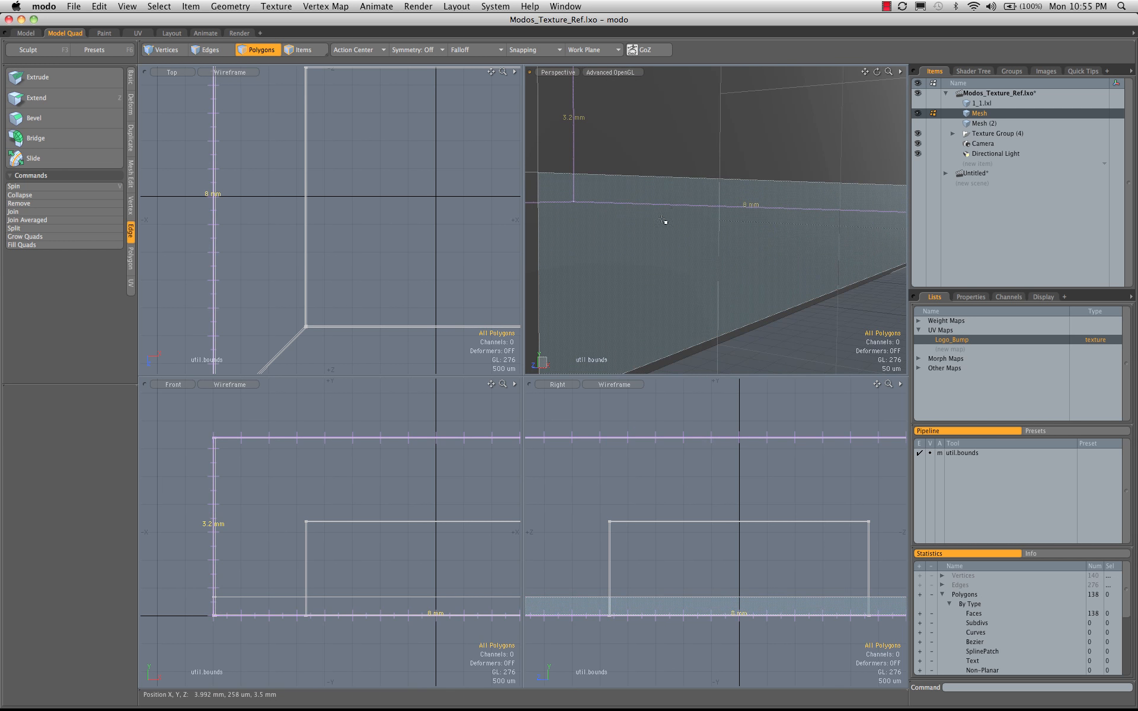
{"action": "key", "text": "q"}
Step: Loop-slice the lower band once more, placing an edge loop at 99.5% close to its bottom edge
{"action": "left_click_drag", "start_coordinate": [605, 192], "coordinate": [703, 206], "text": "alt"}
{"action": "mouse_move", "coordinate": [703, 206]}
{"action": "left_mouse_down", "text": "alt"}
{"action": "mouse_move", "coordinate": [686, 204]}
{"action": "mouse_move", "coordinate": [694, 251]}
{"action": "mouse_move", "coordinate": [676, 248]}
{"action": "mouse_move", "coordinate": [739, 242]}
{"action": "mouse_move", "coordinate": [713, 237]}
{"action": "mouse_move", "coordinate": [711, 215]}
{"action": "left_mouse_up", "text": "alt"}
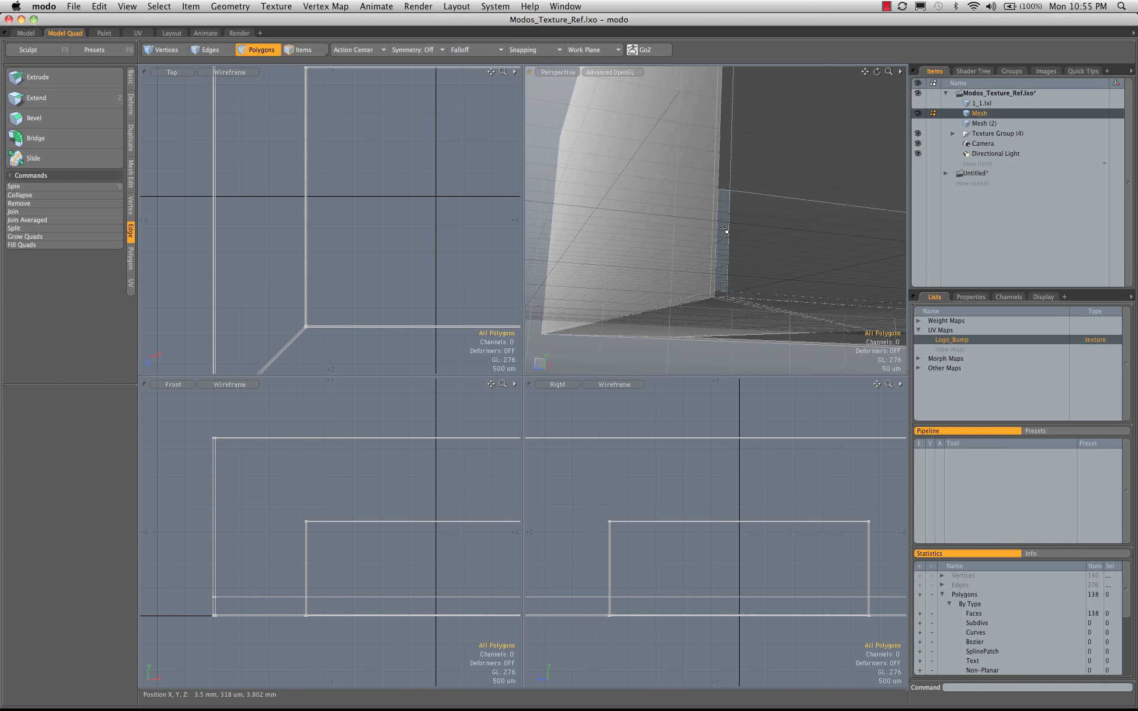
{"action": "left_click_drag", "start_coordinate": [724, 230], "coordinate": [701, 258]}
{"action": "key", "text": "alt+c"}
{"action": "key", "text": "space"}
{"action": "scroll", "coordinate": [732, 312], "scroll_direction": "up", "scroll_amount": 3}
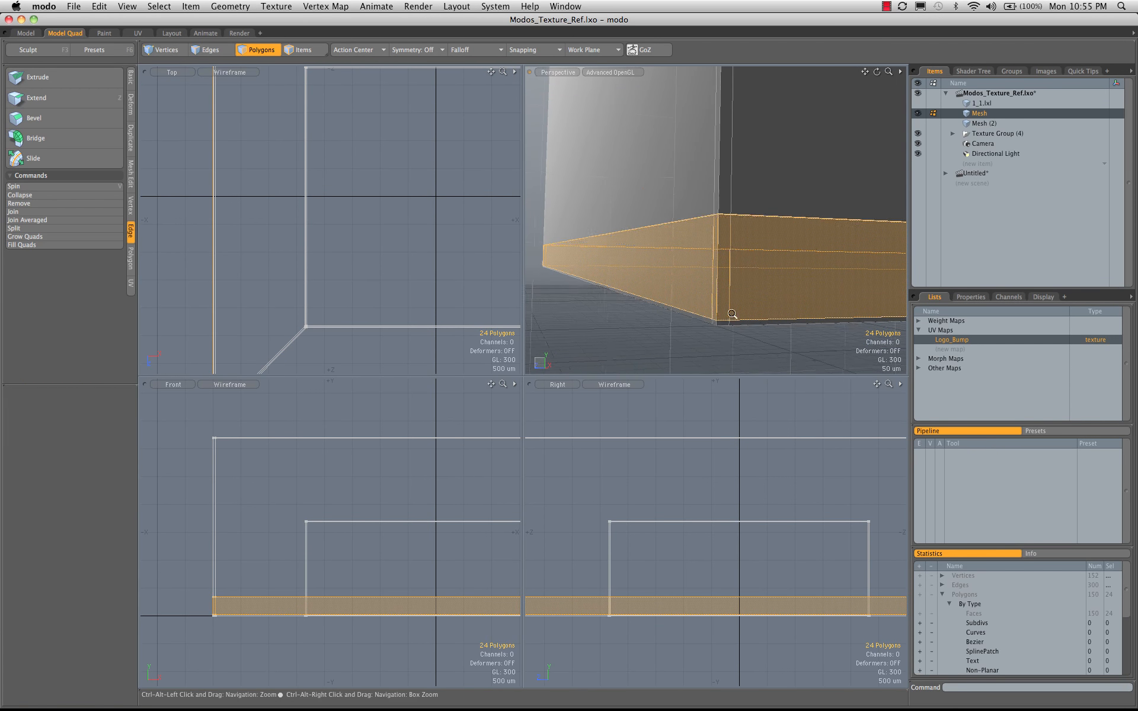
Step: Select the lower band and its bottom rim all around the block and scale them to 92% in X and Z
{"action": "left_click", "coordinate": [735, 210]}
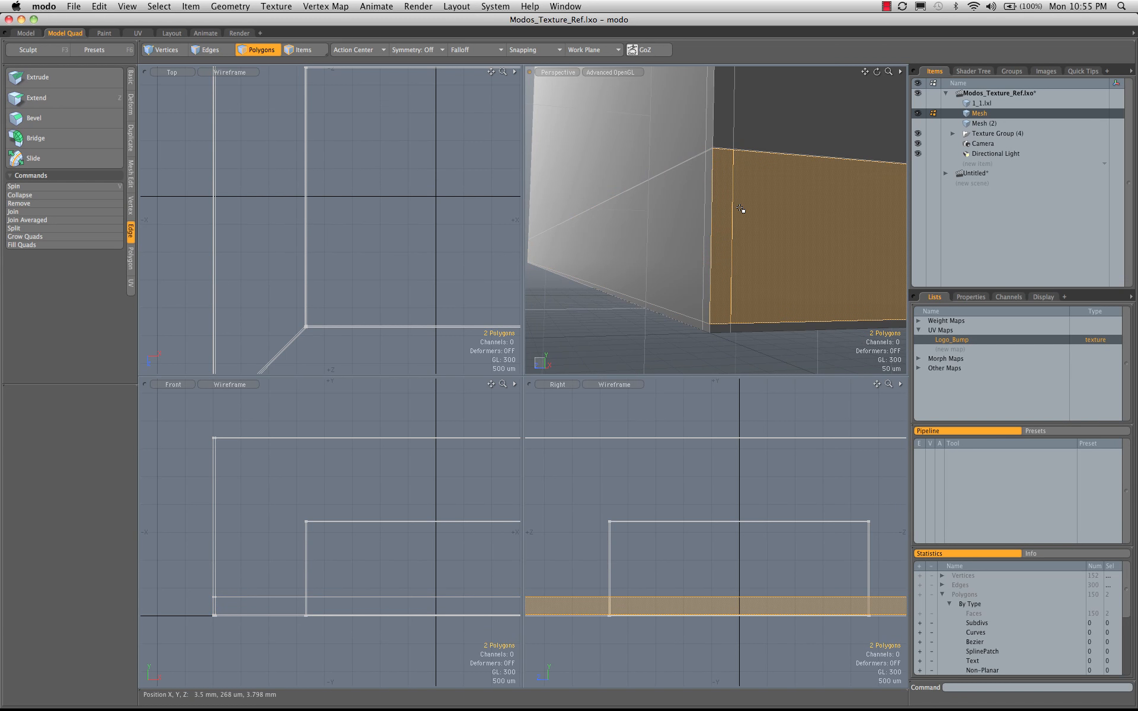
{"action": "key", "text": "shift+Up"}
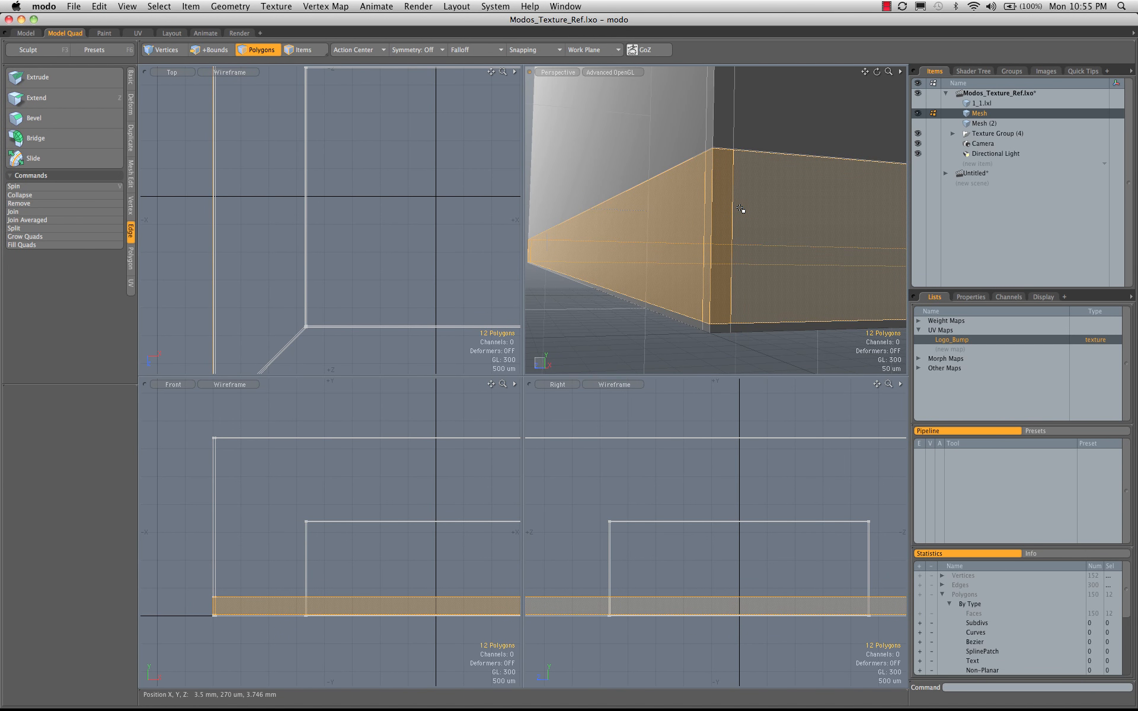
{"action": "key", "text": "shift+Up"}
{"action": "left_click_drag", "start_coordinate": [740, 209], "coordinate": [772, 209], "text": "alt"}
{"action": "key", "text": "shift+Up"}
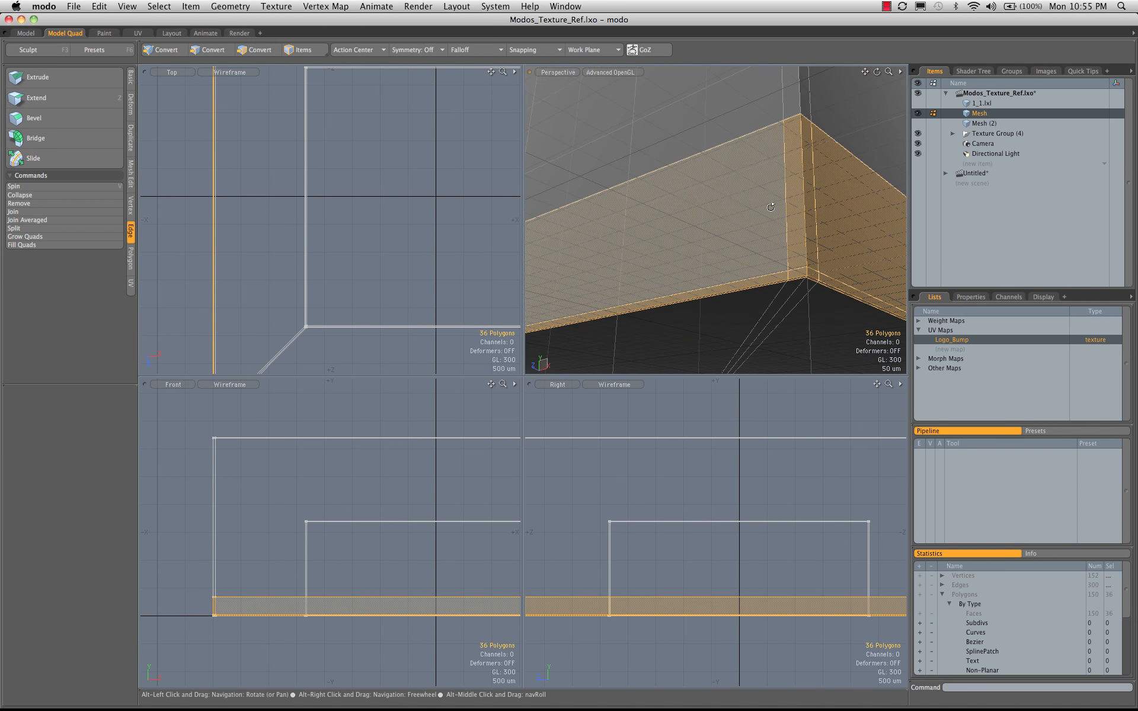
{"action": "key", "text": "r"}
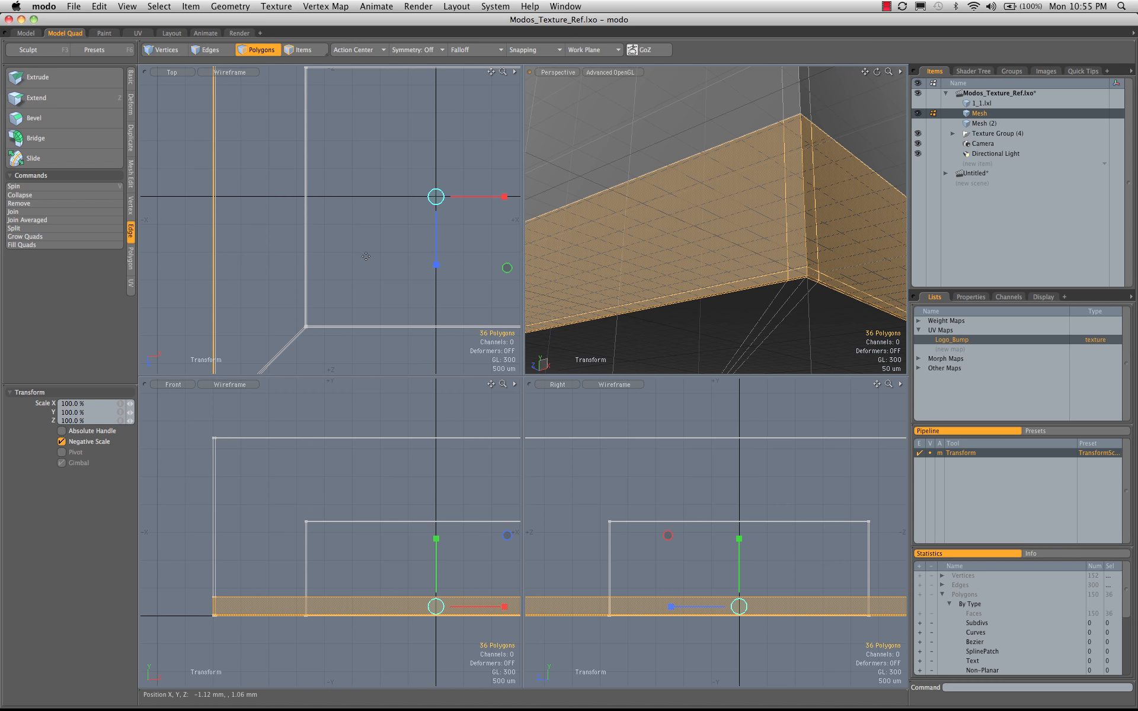
{"action": "key", "text": "ctrl+space"}
{"action": "key", "text": "ctrl+space"}
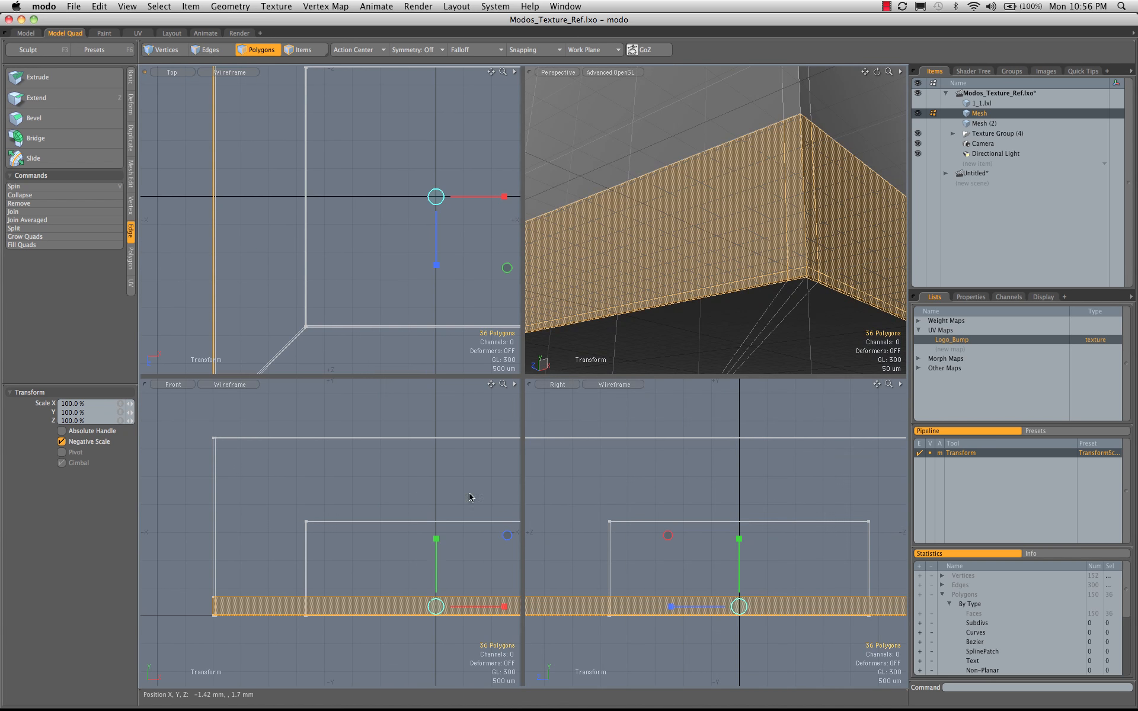
{"action": "key", "text": "ctrl+space"}
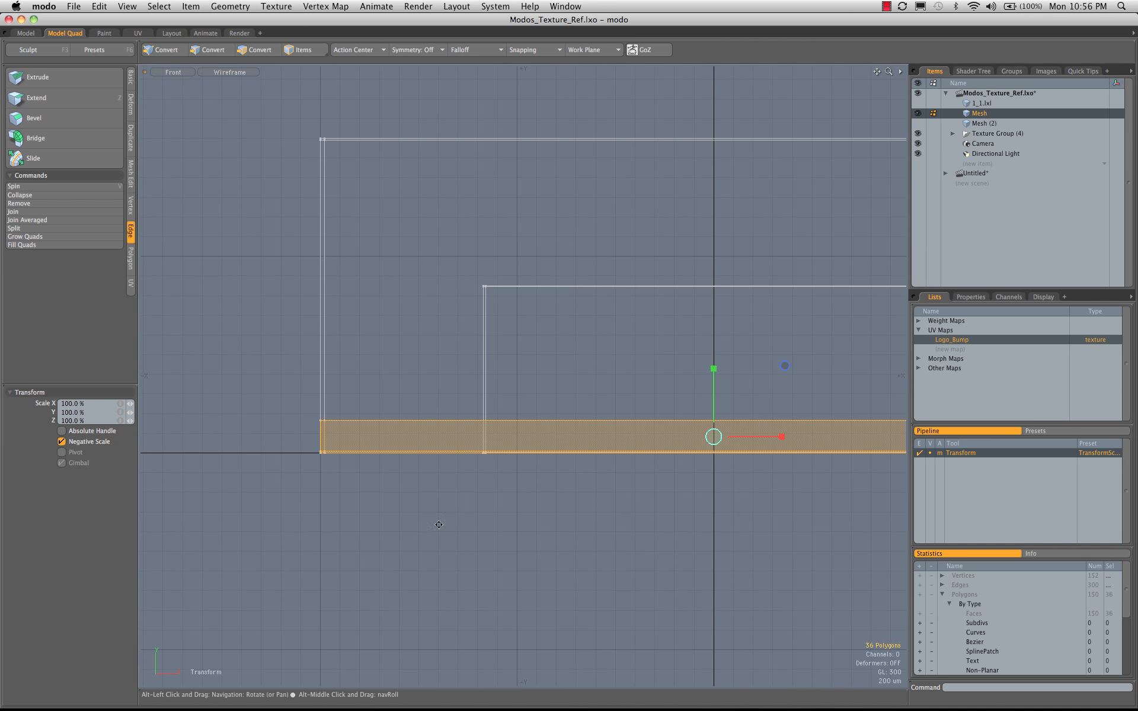
{"action": "key", "text": "0"}
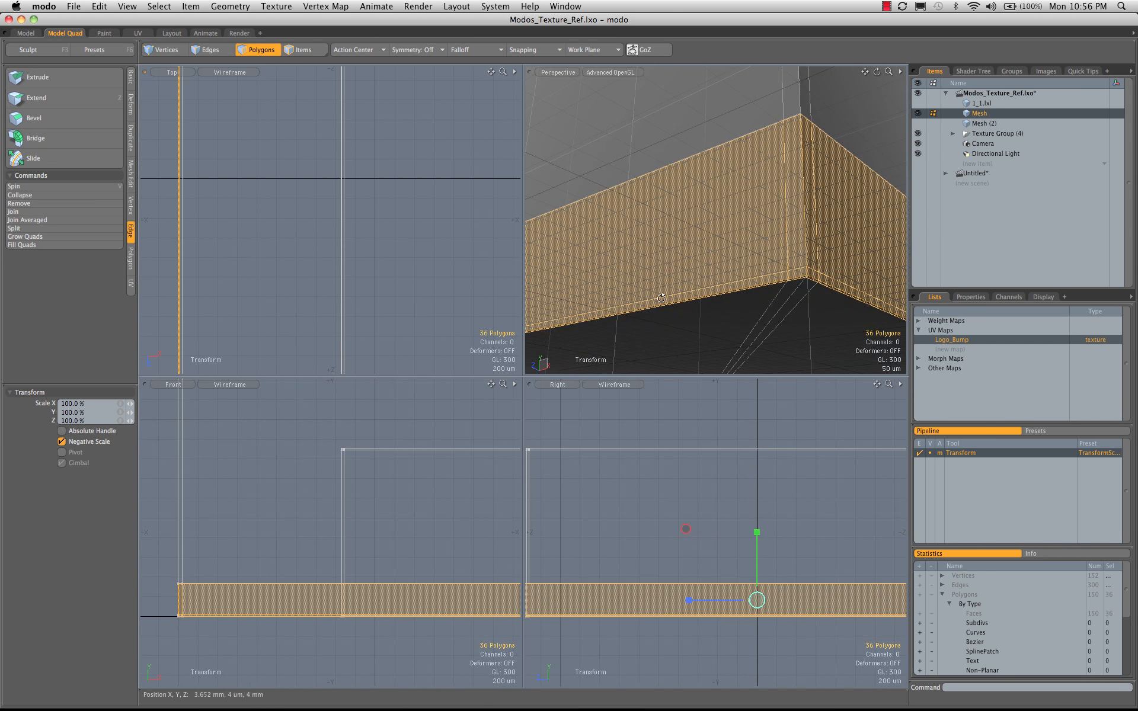
{"action": "left_click_drag", "start_coordinate": [437, 511], "coordinate": [528, 489], "text": "alt"}
{"action": "mouse_move", "coordinate": [391, 540]}
{"action": "left_mouse_down", "text": "ctrl+alt"}
{"action": "mouse_move", "coordinate": [378, 541]}
{"action": "mouse_move", "coordinate": [402, 527]}
{"action": "left_mouse_up", "text": "ctrl+alt"}
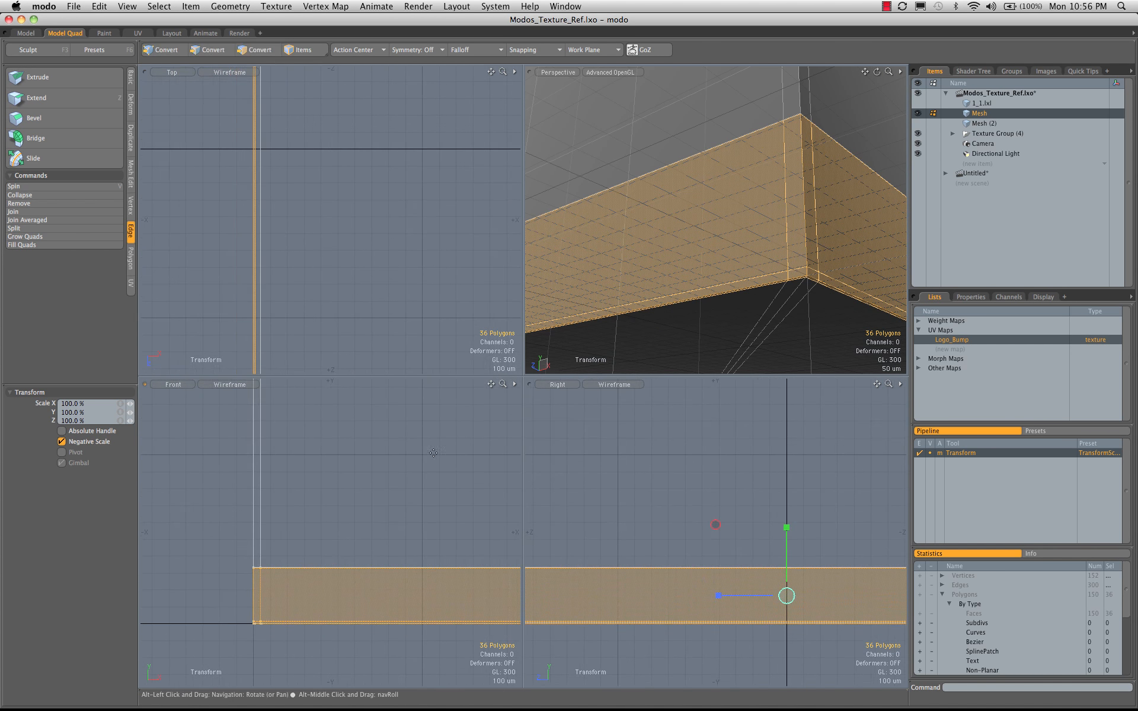
{"action": "left_click_drag", "start_coordinate": [842, 198], "coordinate": [704, 247], "text": "alt"}
{"action": "key", "text": "shift+a"}
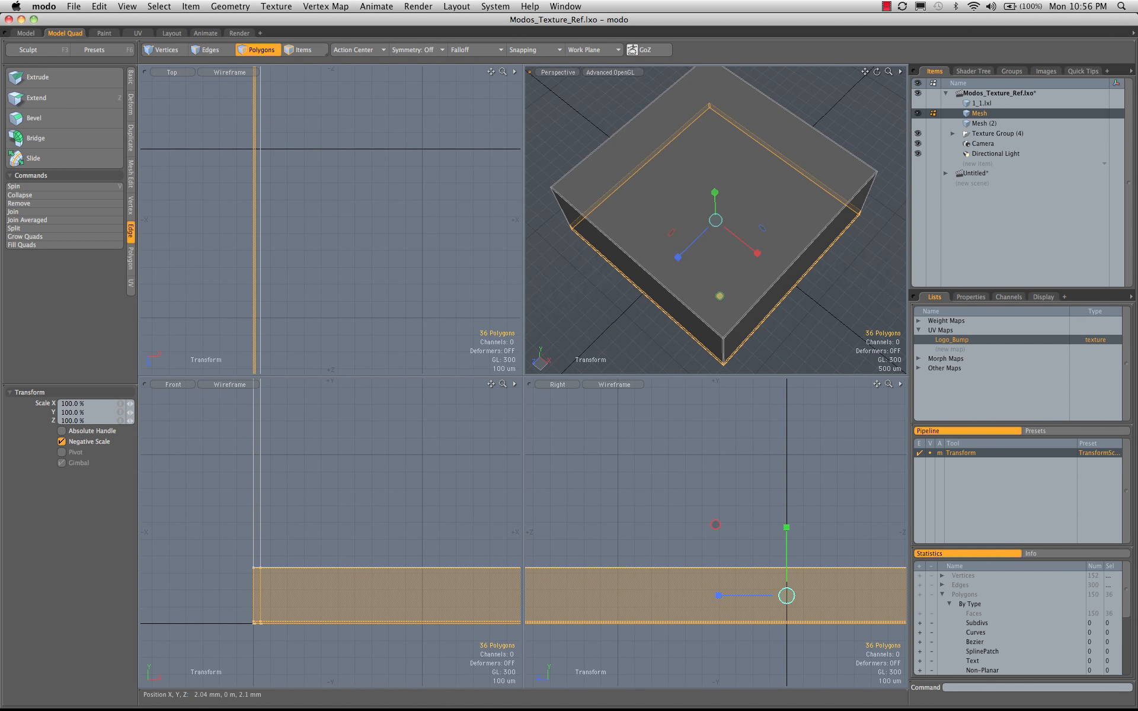
{"action": "left_click_drag", "start_coordinate": [719, 295], "coordinate": [709, 296]}
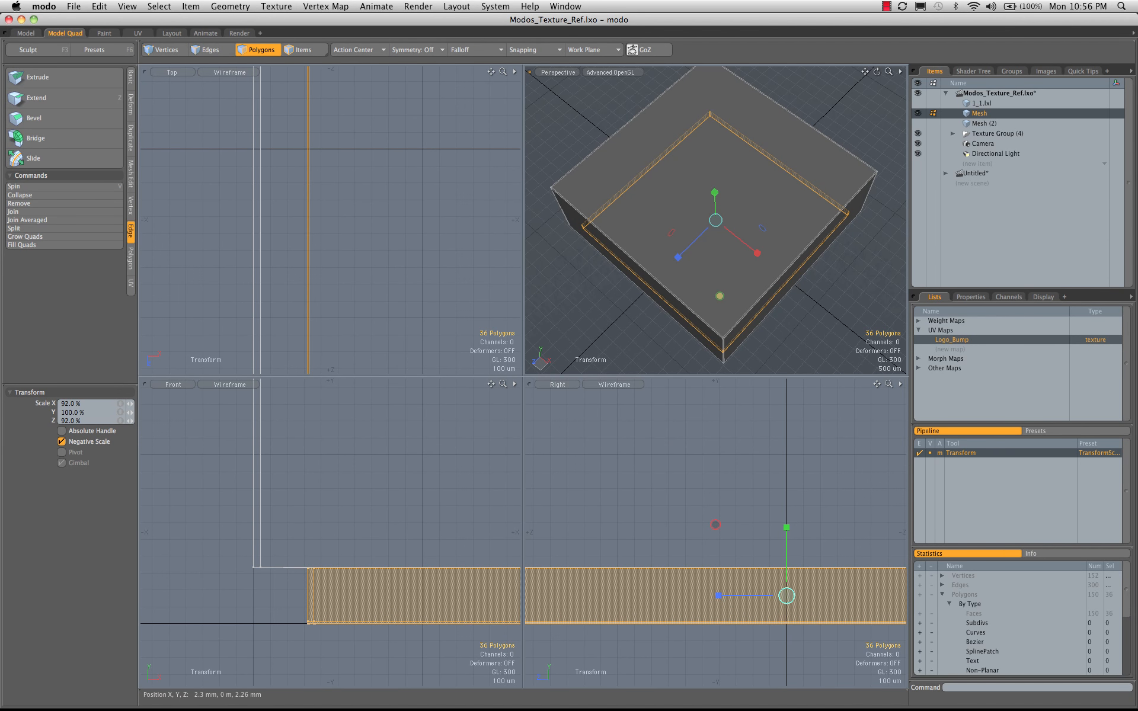
{"action": "left_click_drag", "start_coordinate": [720, 296], "coordinate": [722, 296]}
{"action": "key", "text": "q"}
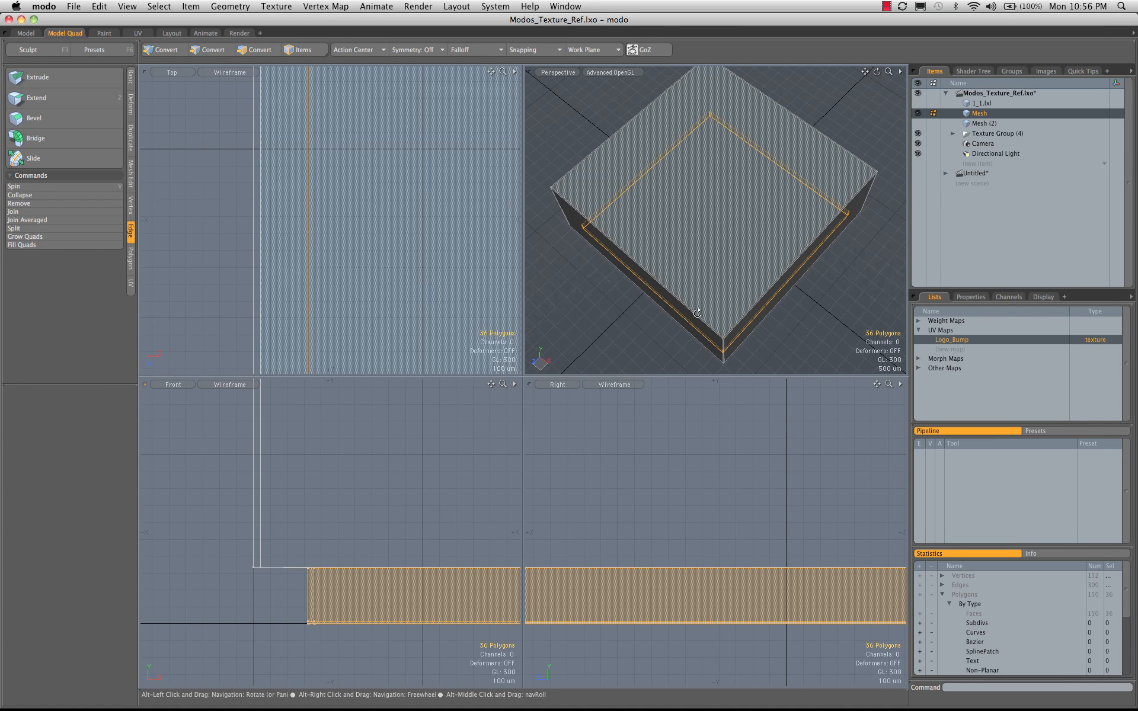
Step: Loop-slice the new underside ledge in Symmetry mode with two slices at 0.5%, temporarily showing the mesh as subdivision surfaces
{"action": "left_click_drag", "start_coordinate": [726, 323], "coordinate": [790, 168], "text": "alt"}
{"action": "left_click", "coordinate": [807, 288]}
{"action": "key", "text": "Tab"}
{"action": "key", "text": "alt+c"}
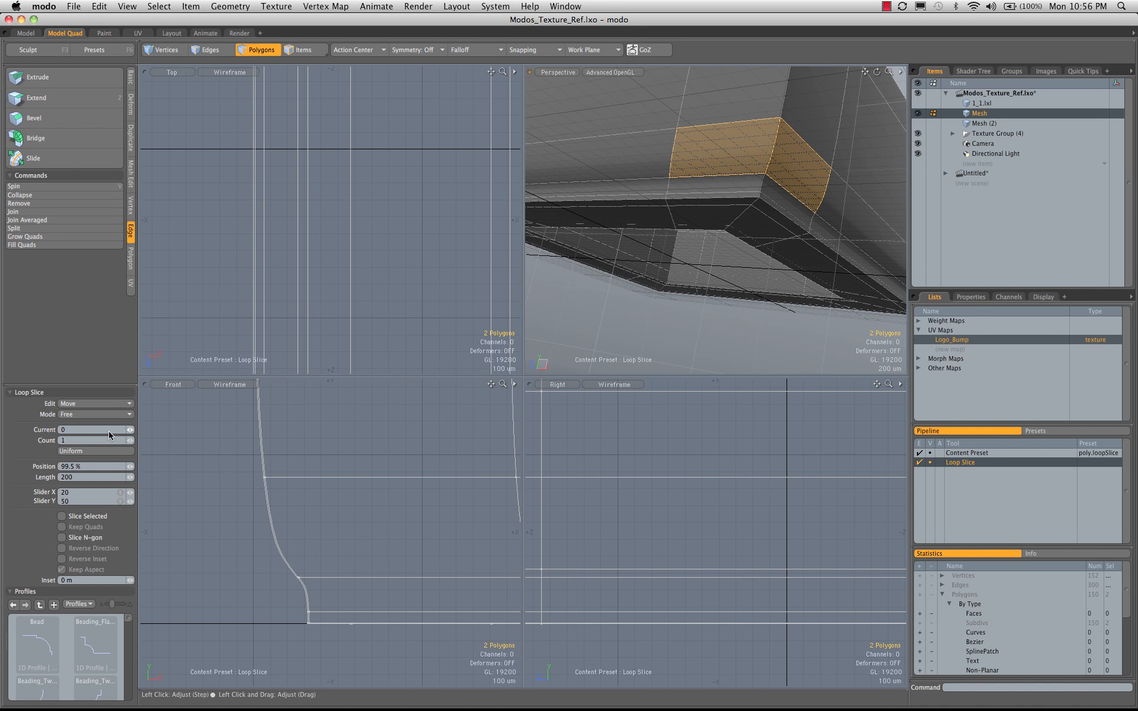
{"action": "left_click", "coordinate": [116, 414]}
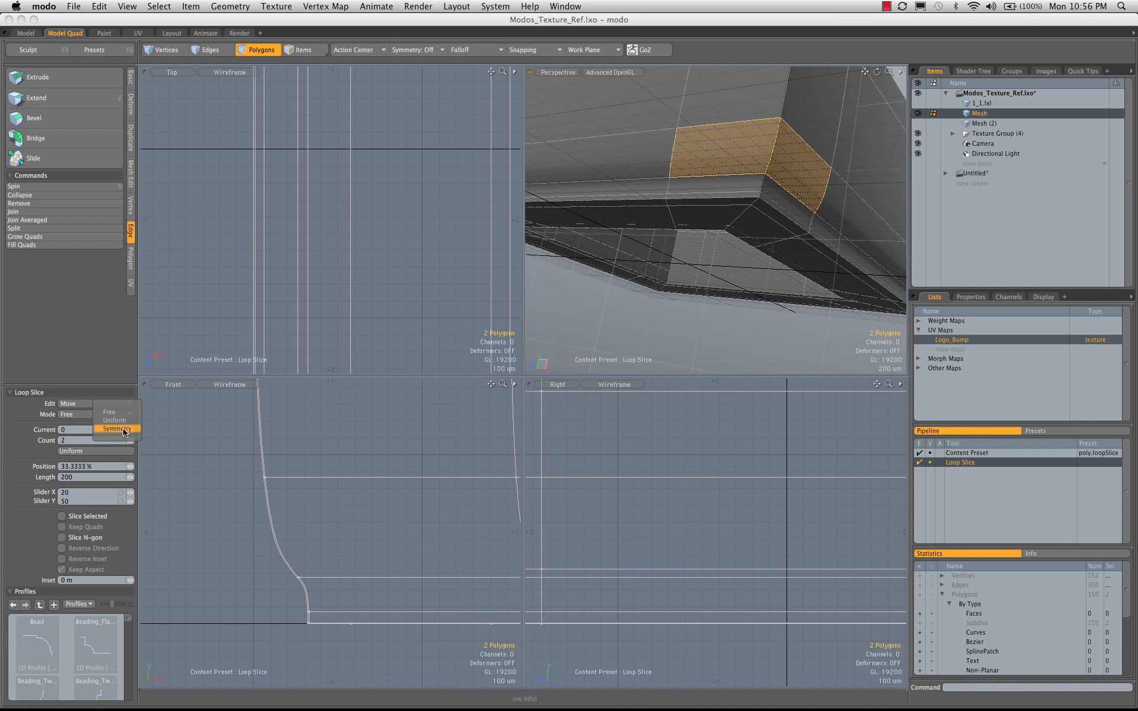
{"action": "left_click", "coordinate": [112, 425]}
{"action": "left_click_drag", "start_coordinate": [784, 193], "coordinate": [763, 211], "text": "alt"}
{"action": "key", "text": "space"}
{"action": "left_click", "coordinate": [755, 195]}
{"action": "key", "text": "Tab"}
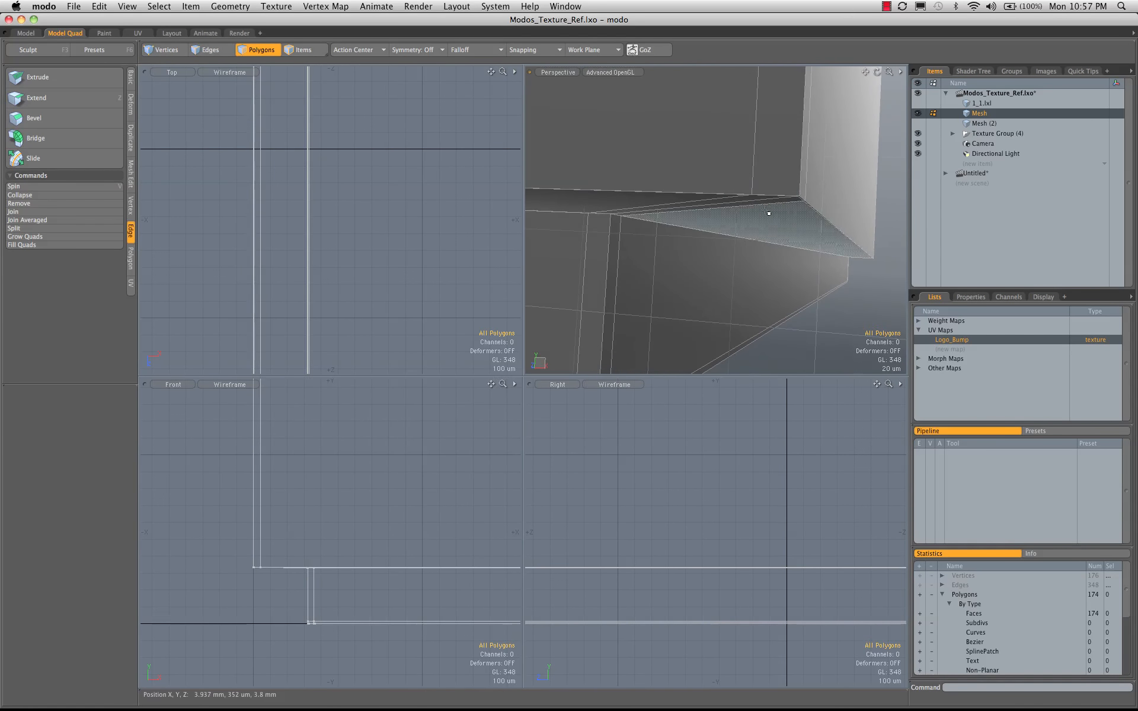
Step: Loop-slice the outer side walls in Free mode, adding a single edge loop just above the ledge
{"action": "left_click", "coordinate": [724, 170], "text": "shift"}
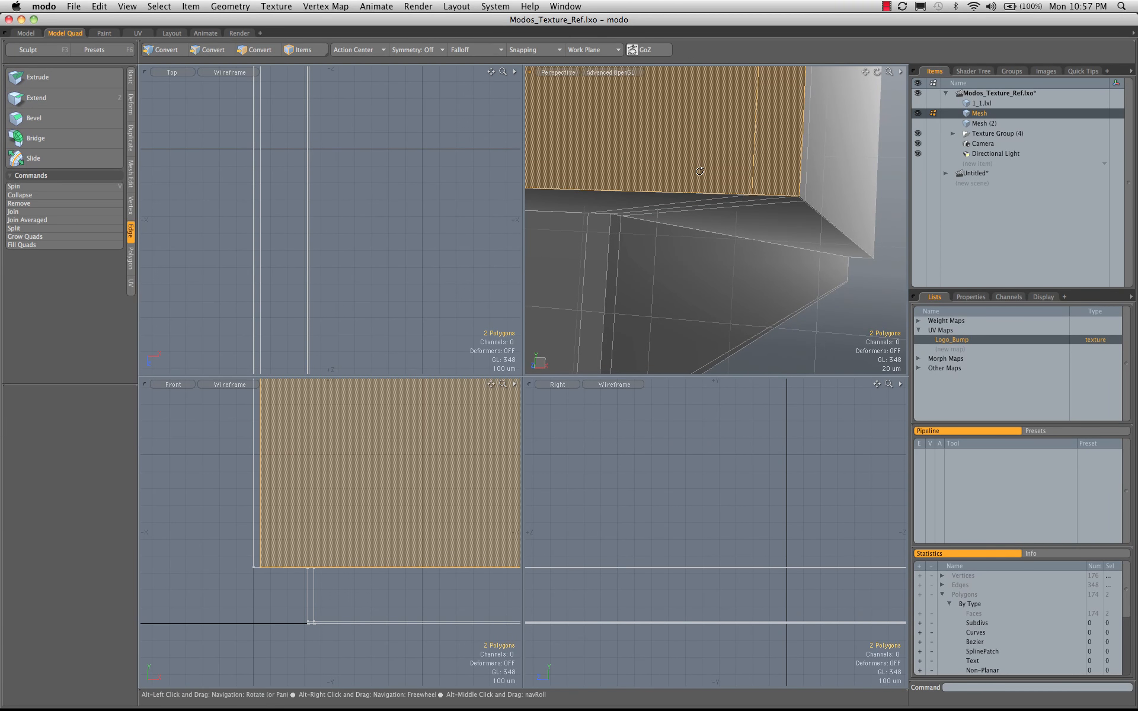
{"action": "key", "text": "alt+c"}
{"action": "left_click", "coordinate": [127, 415]}
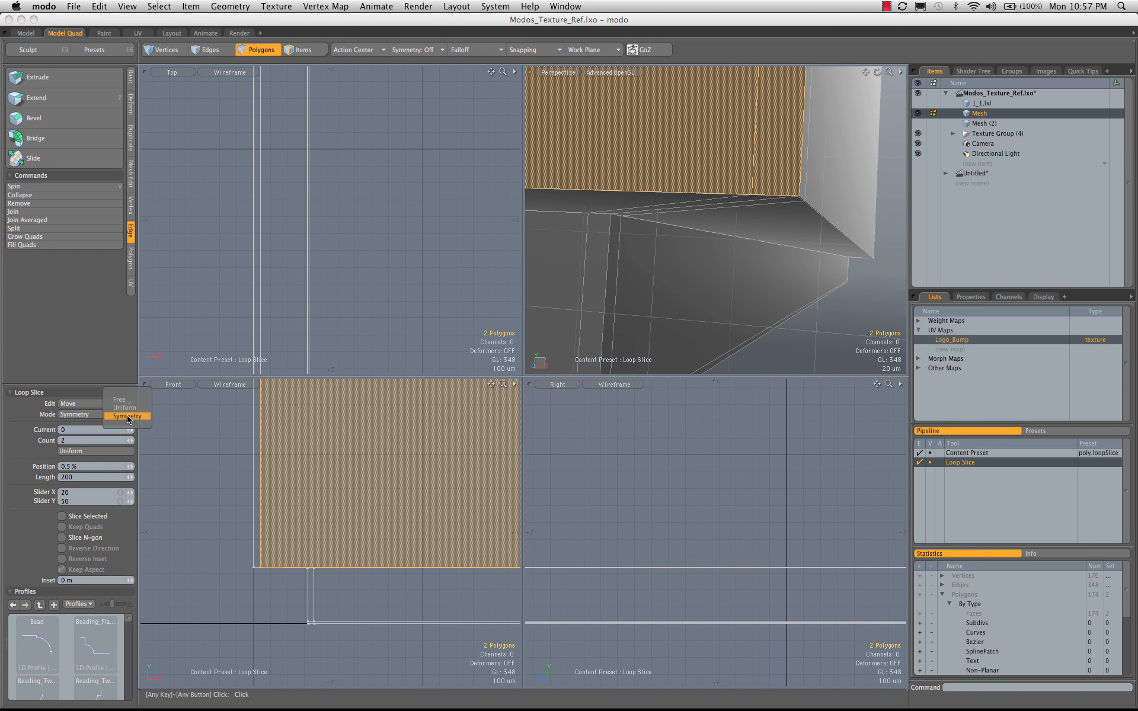
{"action": "left_click", "coordinate": [126, 401]}
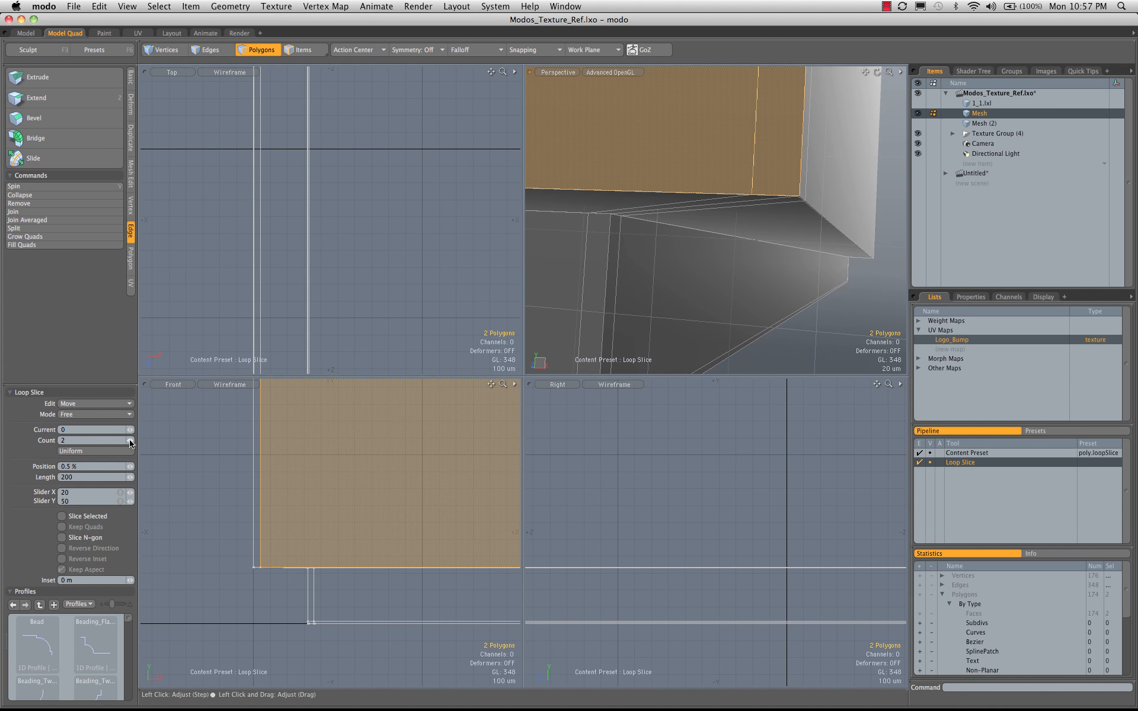
{"action": "left_click_drag", "start_coordinate": [690, 144], "coordinate": [729, 145]}
{"action": "left_click_drag", "start_coordinate": [741, 278], "coordinate": [775, 238], "text": "alt"}
{"action": "key", "text": "space"}
{"action": "left_click", "coordinate": [816, 273]}
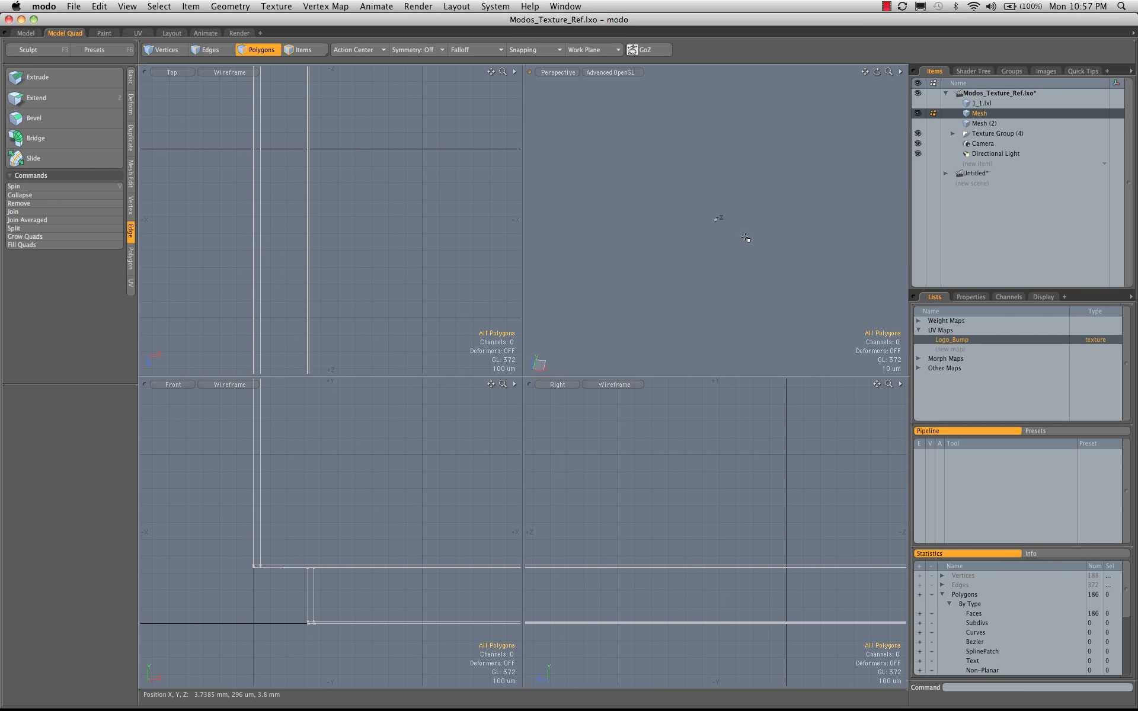
Step: Examine the vertices and closely spaced edge loops at the ledge's inner and outer corners up close
{"action": "left_click_drag", "start_coordinate": [720, 184], "coordinate": [676, 297], "text": "ctrl+alt"}
{"action": "key", "text": "2"}
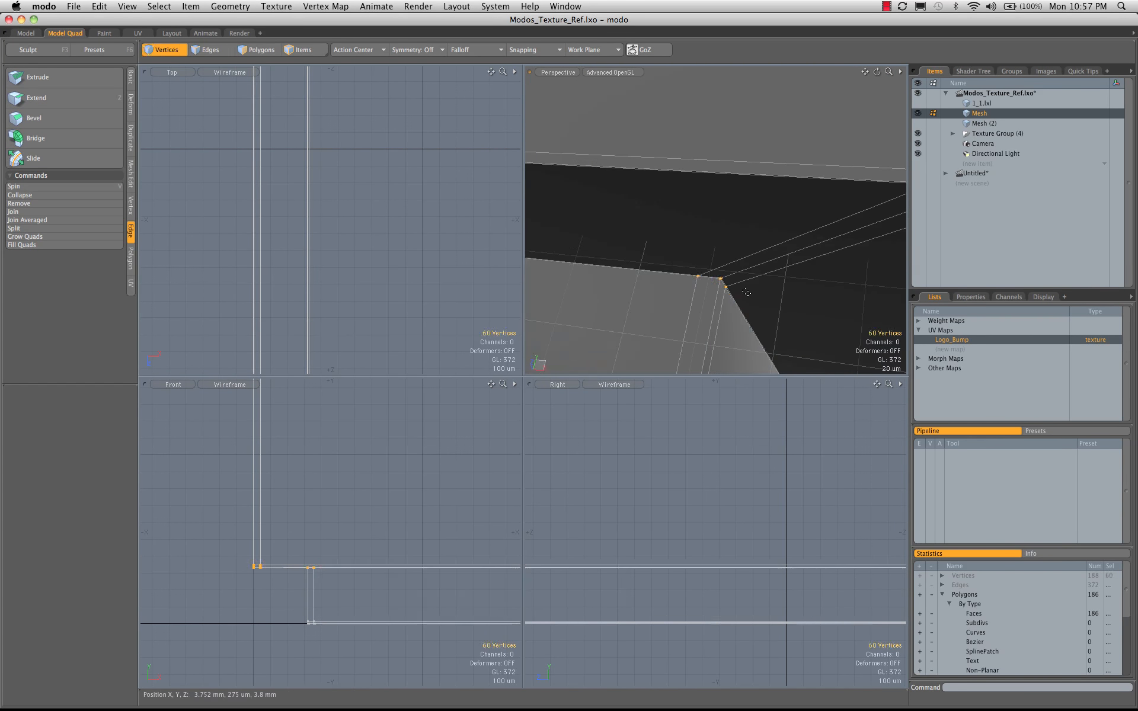
{"action": "key", "text": "3"}
{"action": "key", "text": "1"}
{"action": "key", "text": "shift+a"}
{"action": "key", "text": "a"}
{"action": "key", "text": "shift+a"}
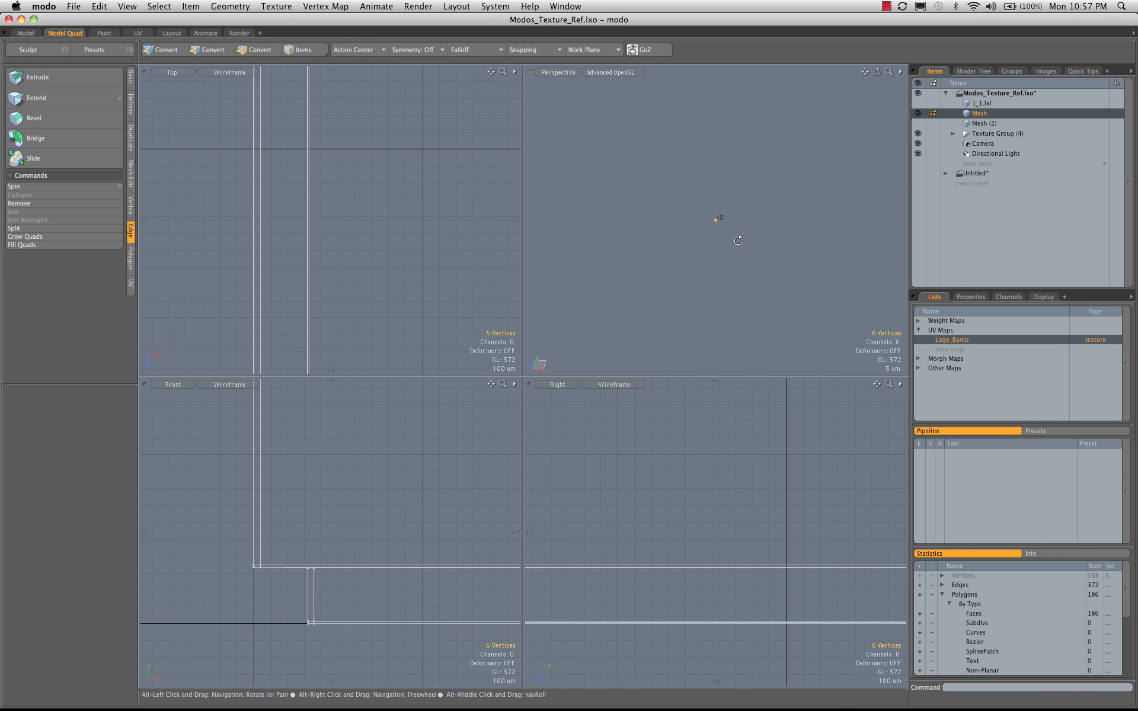
{"action": "left_click_drag", "start_coordinate": [630, 214], "coordinate": [607, 220], "text": "ctrl+alt"}
{"action": "left_click_drag", "start_coordinate": [735, 230], "coordinate": [678, 190], "text": "alt"}
{"action": "key", "text": "KP_0"}
{"action": "left_click_drag", "start_coordinate": [447, 385], "coordinate": [764, 161], "text": "ctrl+alt"}
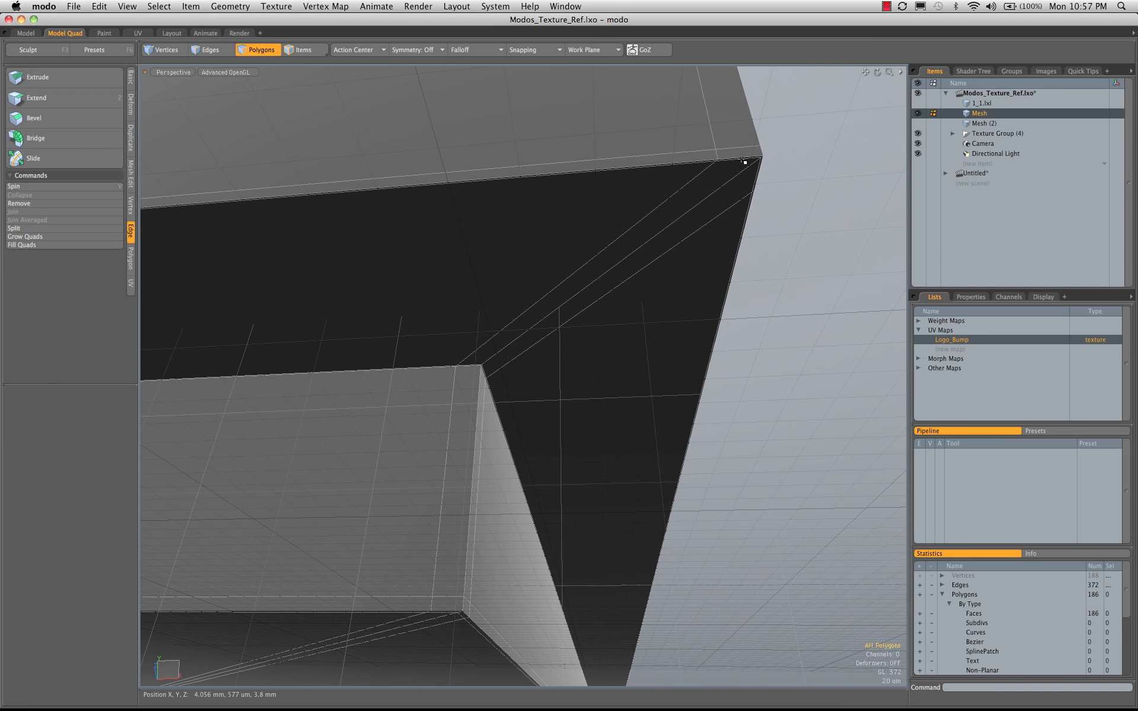
Step: Try to remove the edge loop running along the ledge's outer rim
{"action": "double_click", "coordinate": [744, 161]}
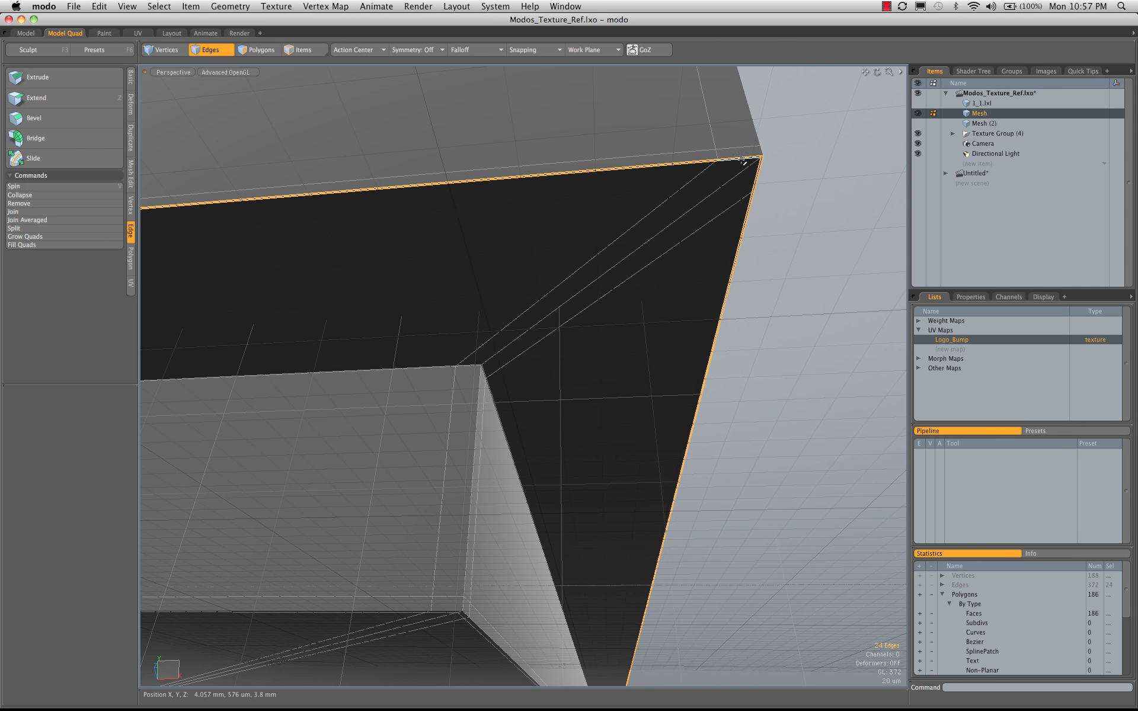
{"action": "left_click_drag", "start_coordinate": [745, 160], "coordinate": [778, 162], "text": "ctrl+alt"}
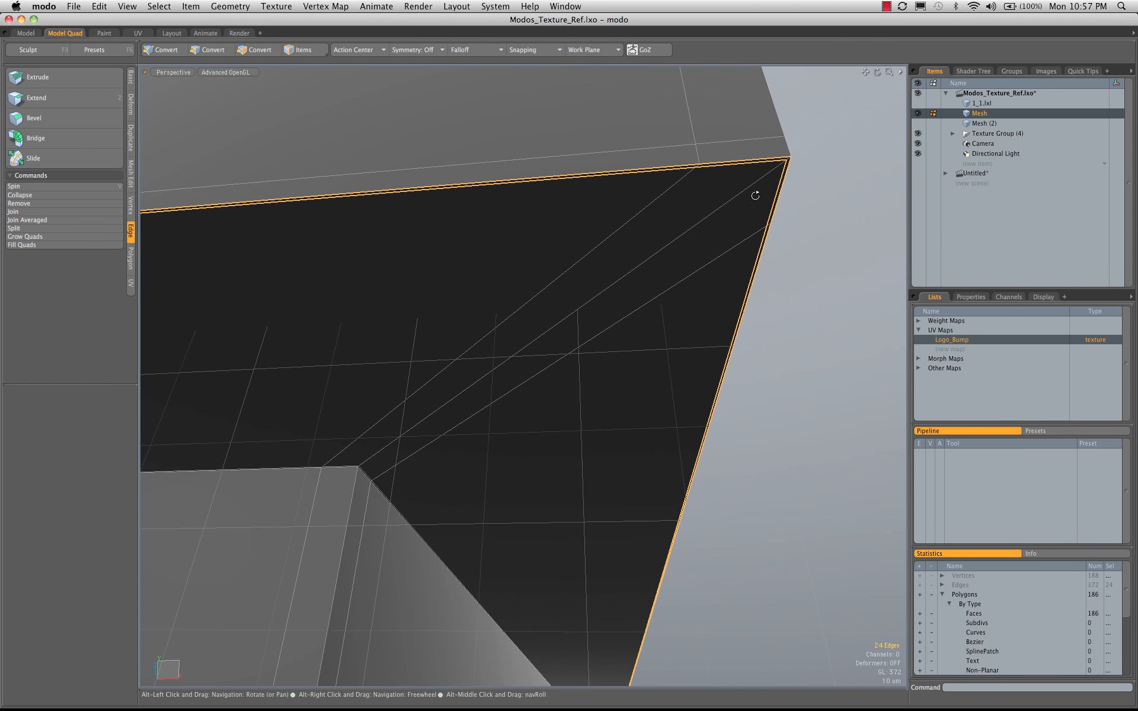
{"action": "double_click", "coordinate": [741, 167]}
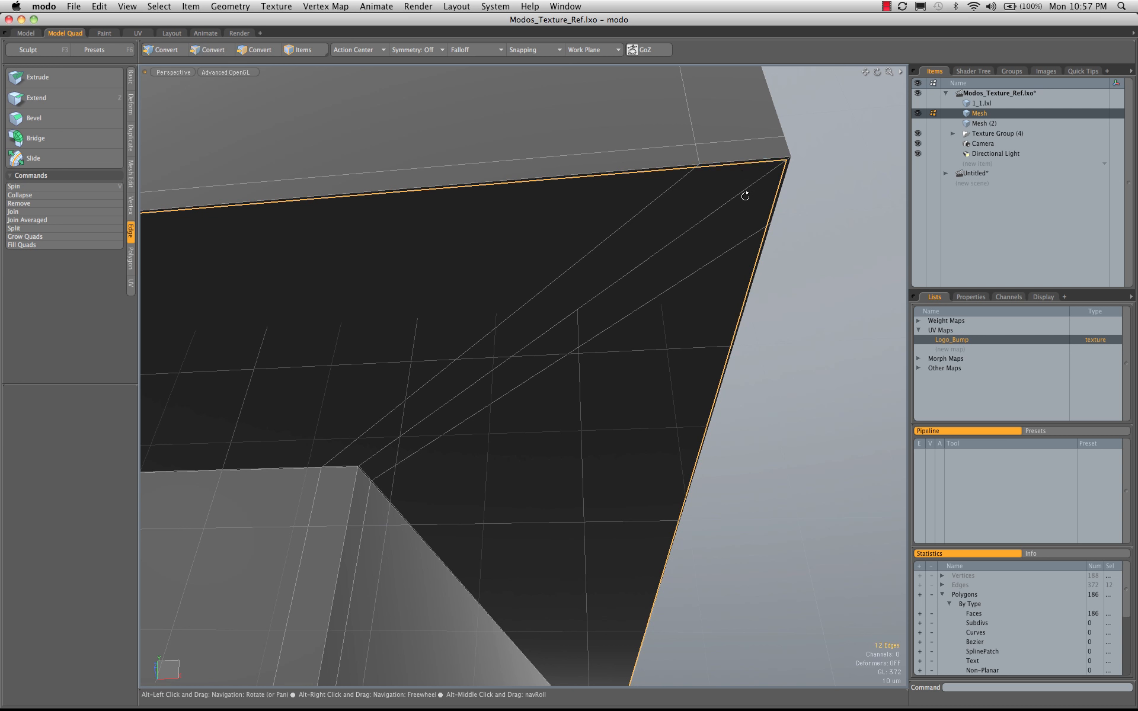
{"action": "left_click_drag", "start_coordinate": [745, 193], "coordinate": [640, 276], "text": "alt"}
{"action": "left_click_drag", "start_coordinate": [640, 276], "coordinate": [676, 379], "text": "alt"}
{"action": "key", "text": "Delete"}
{"action": "left_click_drag", "start_coordinate": [405, 355], "coordinate": [357, 363], "text": "ctrl+alt"}
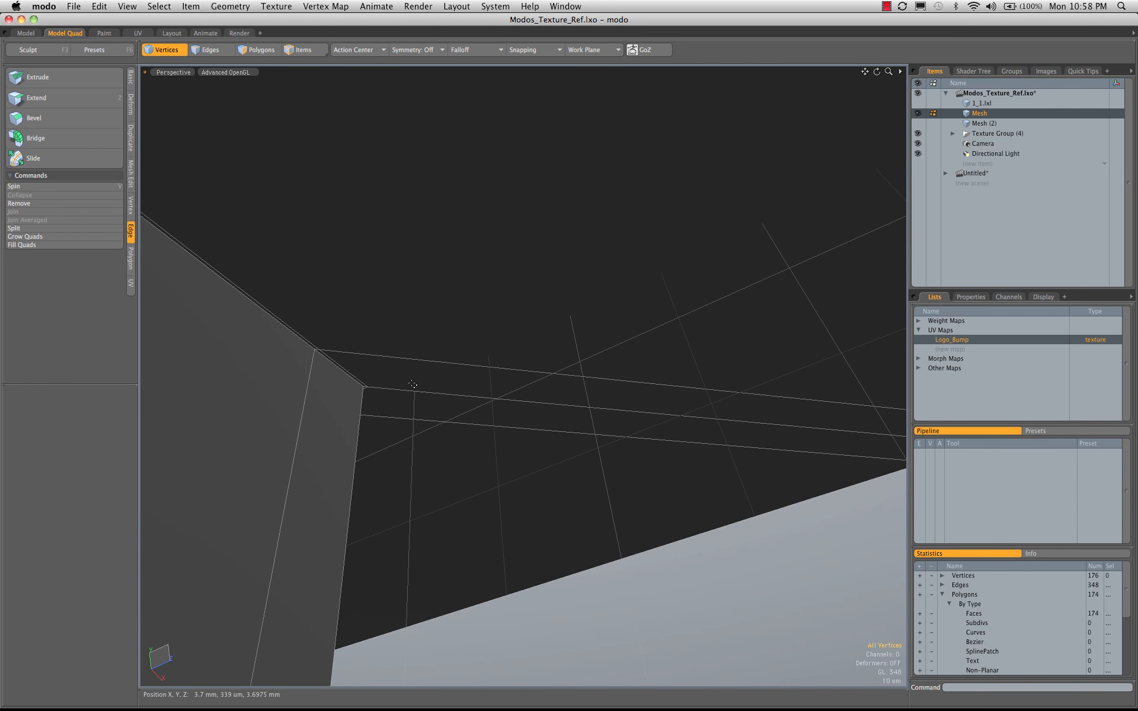
{"action": "key", "text": "3"}
{"action": "left_click_drag", "start_coordinate": [579, 358], "coordinate": [675, 380], "text": "alt"}
{"action": "key", "text": "2"}
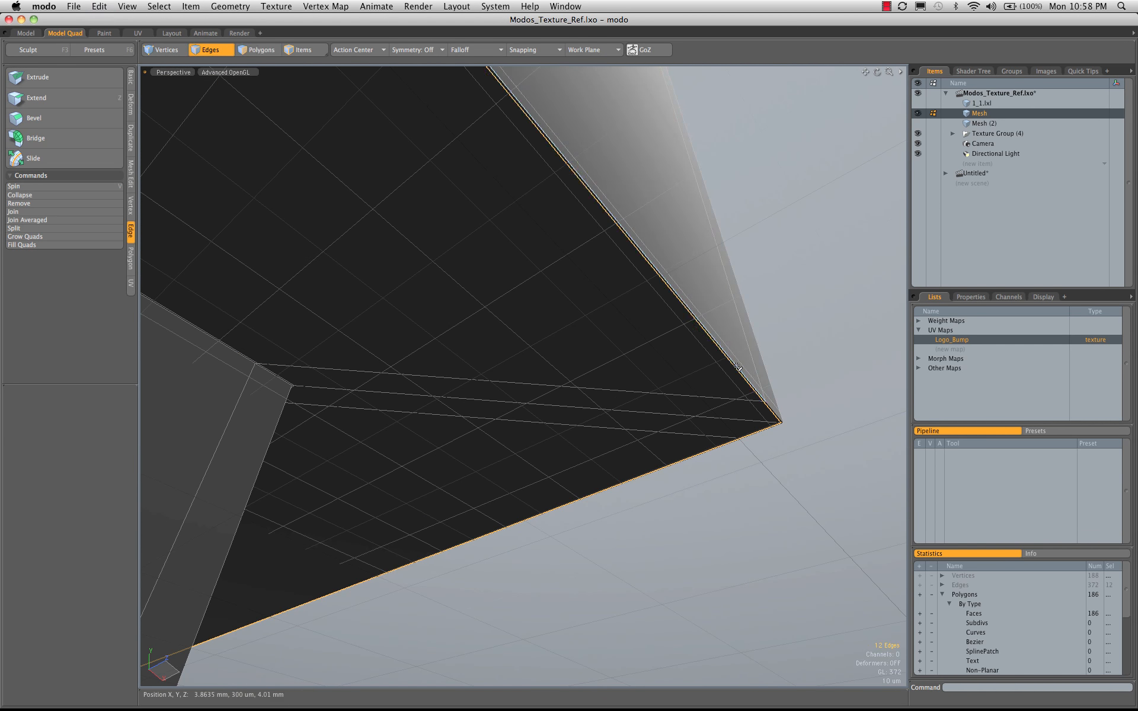
Step: Clear the edge selection and display the mesh as subdivision surfaces around the ledge corners
{"action": "left_click", "coordinate": [694, 575]}
{"action": "key", "text": "Tab"}
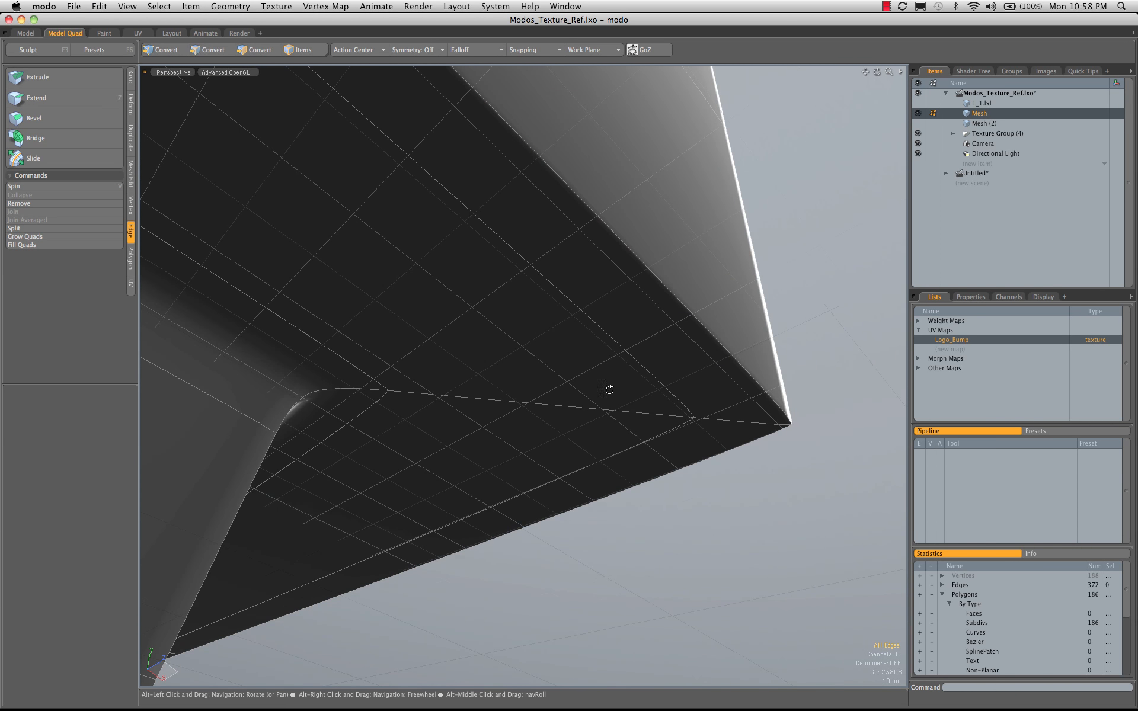
{"action": "left_click_drag", "start_coordinate": [607, 389], "coordinate": [511, 354], "text": "ctrl+alt"}
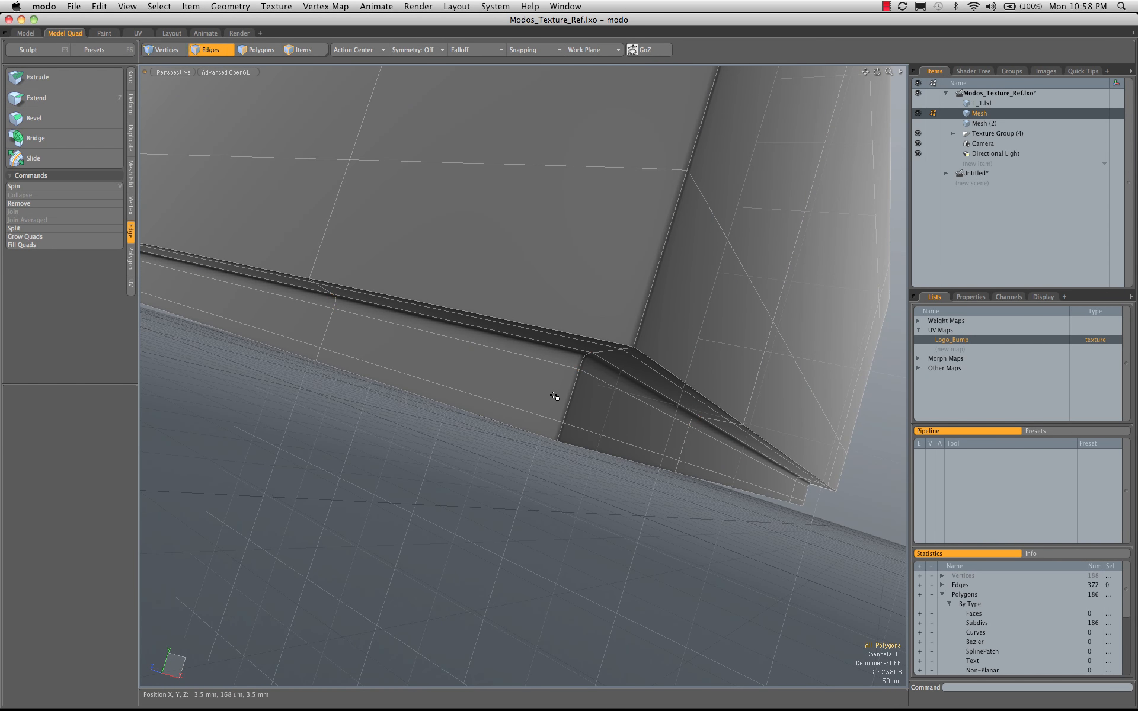
Step: Loop-slice the recessed lower band all around the block in Free mode at 99.5%
{"action": "key", "text": "alt+c"}
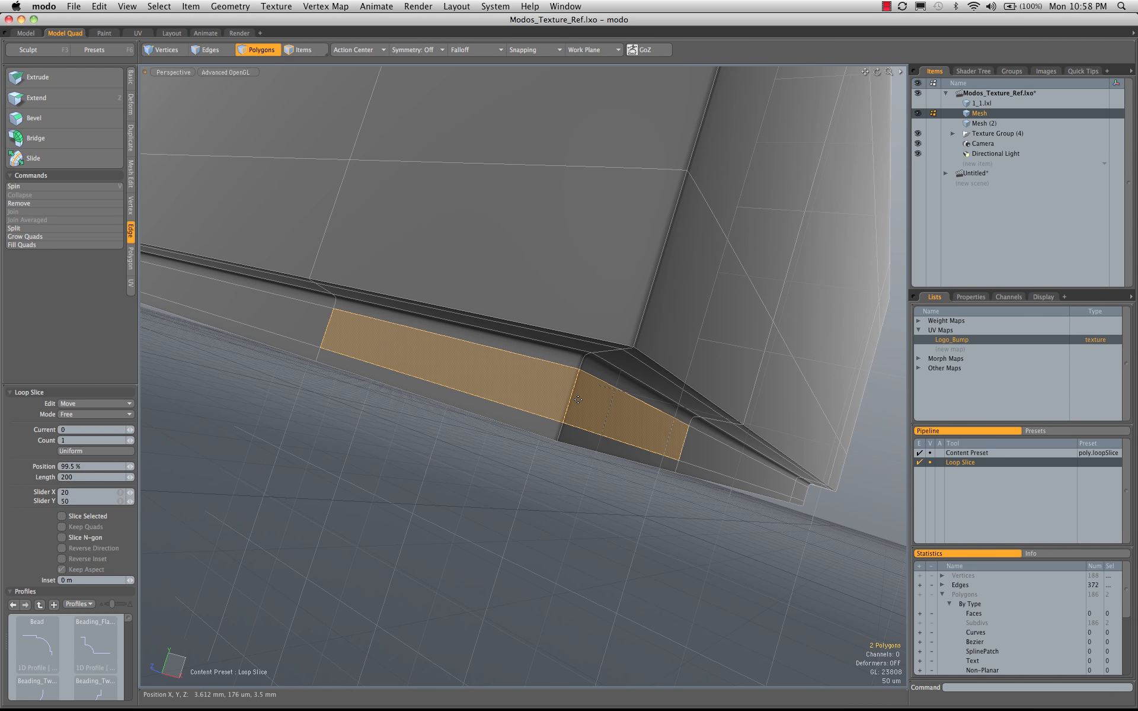
{"action": "left_click", "coordinate": [578, 400]}
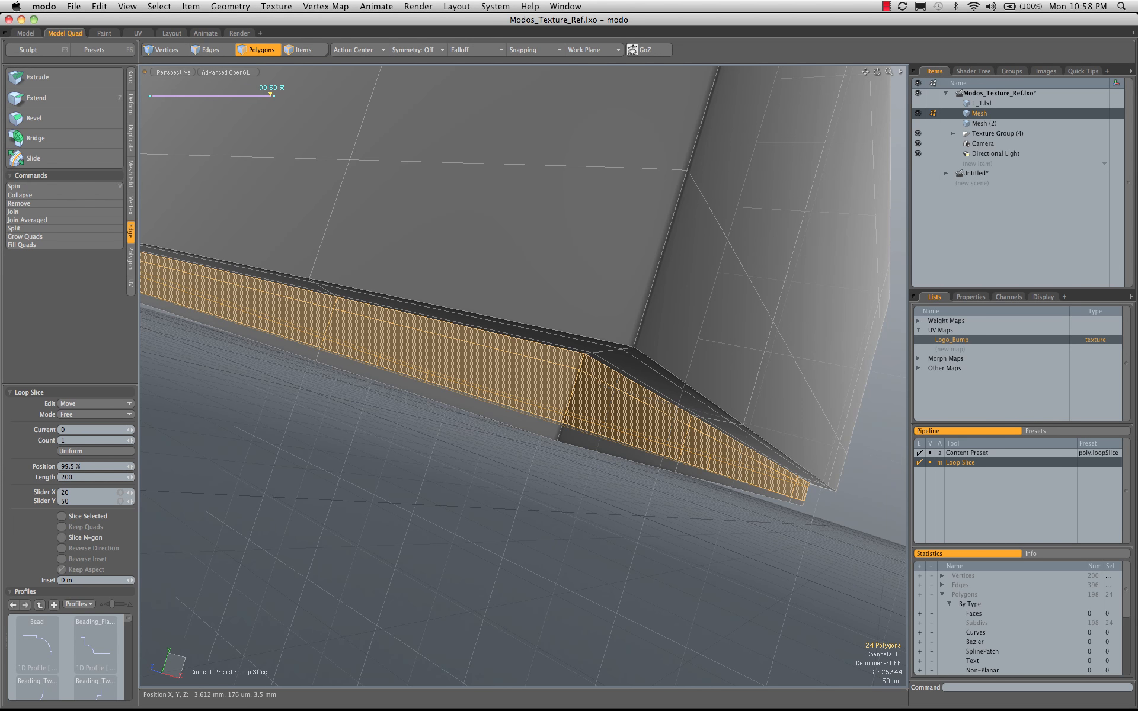
{"action": "left_click", "coordinate": [640, 564]}
Step: Select the full underside ledge ring, including its narrow border strips, and flatten it by scaling to 0% in Y
{"action": "left_click_drag", "start_coordinate": [641, 564], "coordinate": [495, 234], "text": "alt"}
{"action": "left_click_drag", "start_coordinate": [557, 383], "coordinate": [539, 287], "text": "ctrl+alt"}
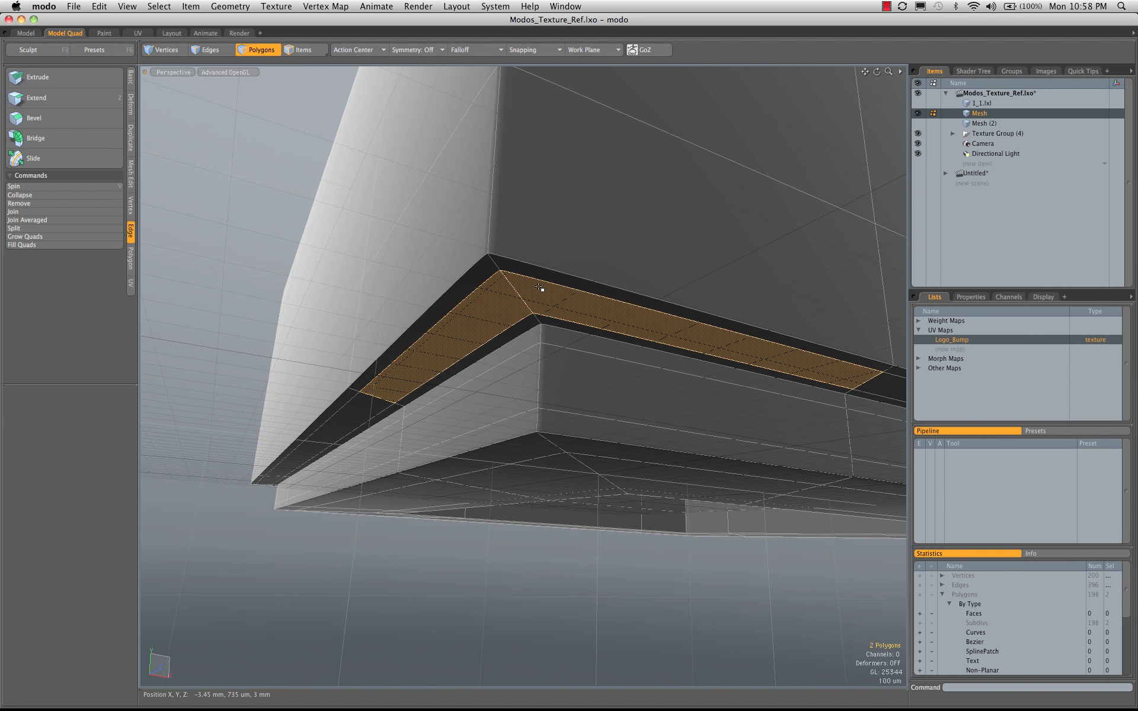
{"action": "key", "text": "l"}
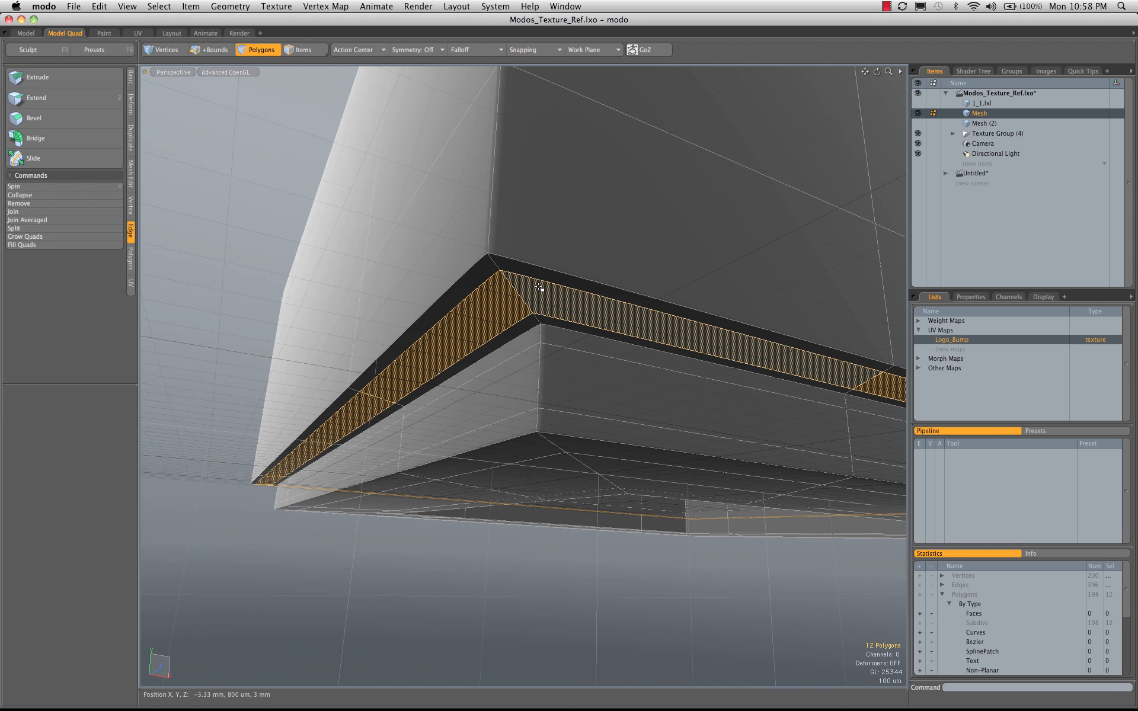
{"action": "key", "text": "shift+Up"}
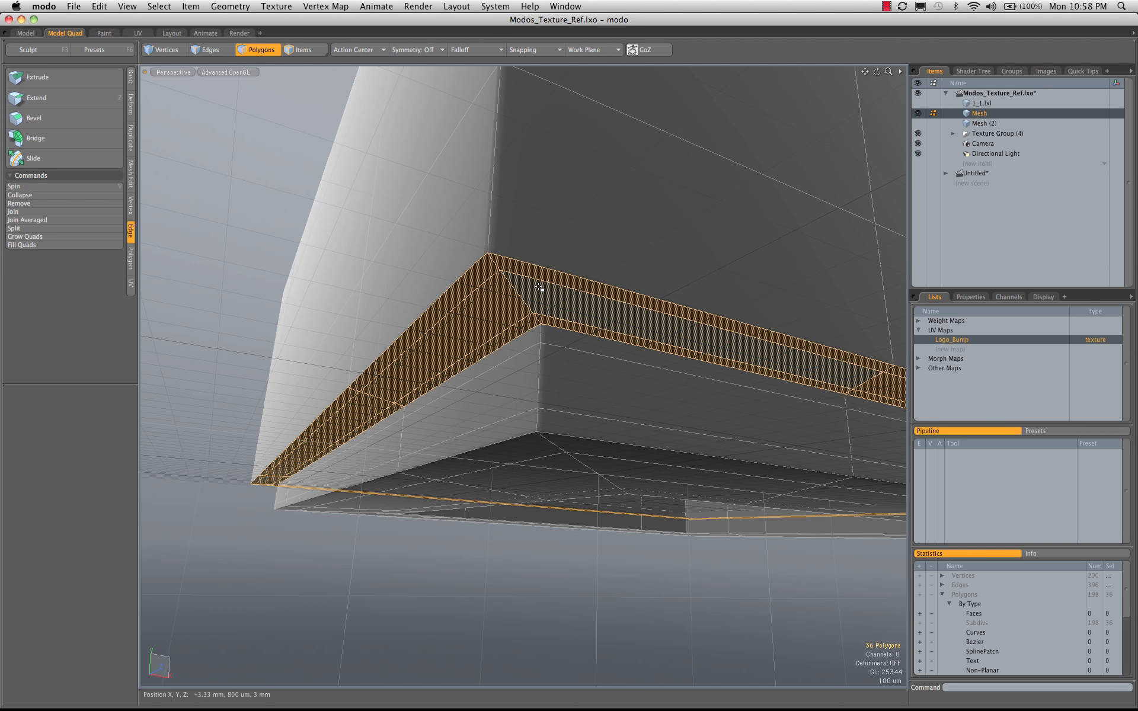
{"action": "key", "text": "r"}
{"action": "left_click_drag", "start_coordinate": [539, 288], "coordinate": [361, 402], "text": "alt"}
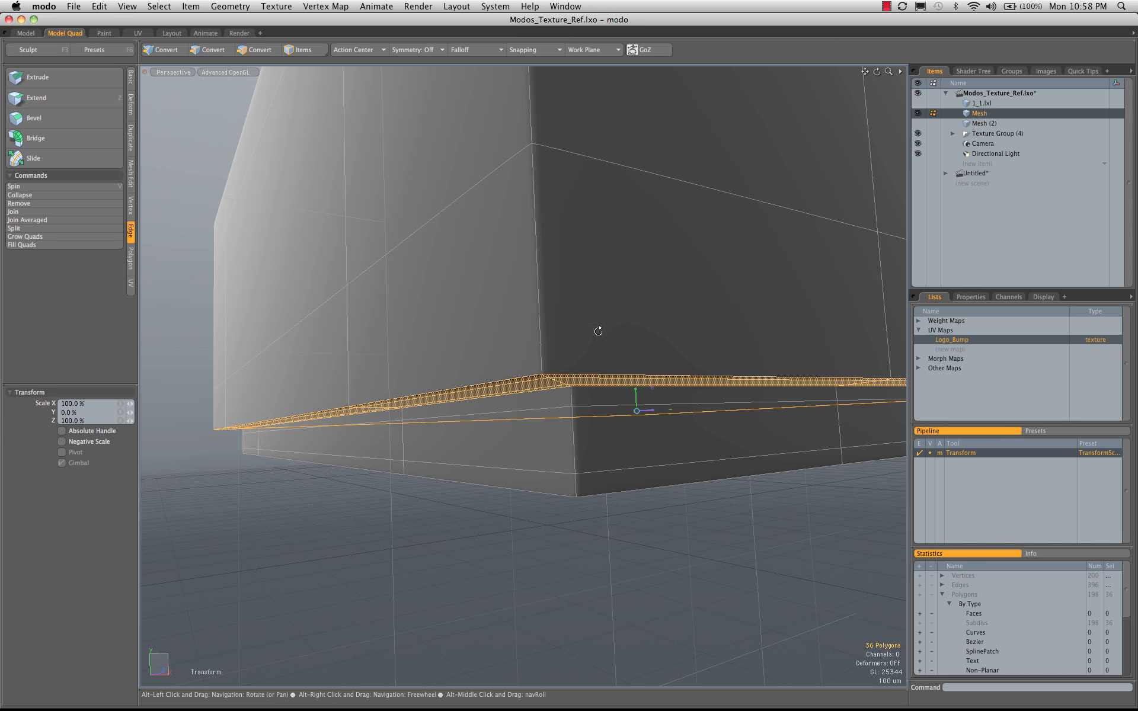
{"action": "left_click_drag", "start_coordinate": [597, 326], "coordinate": [478, 365], "text": "alt"}
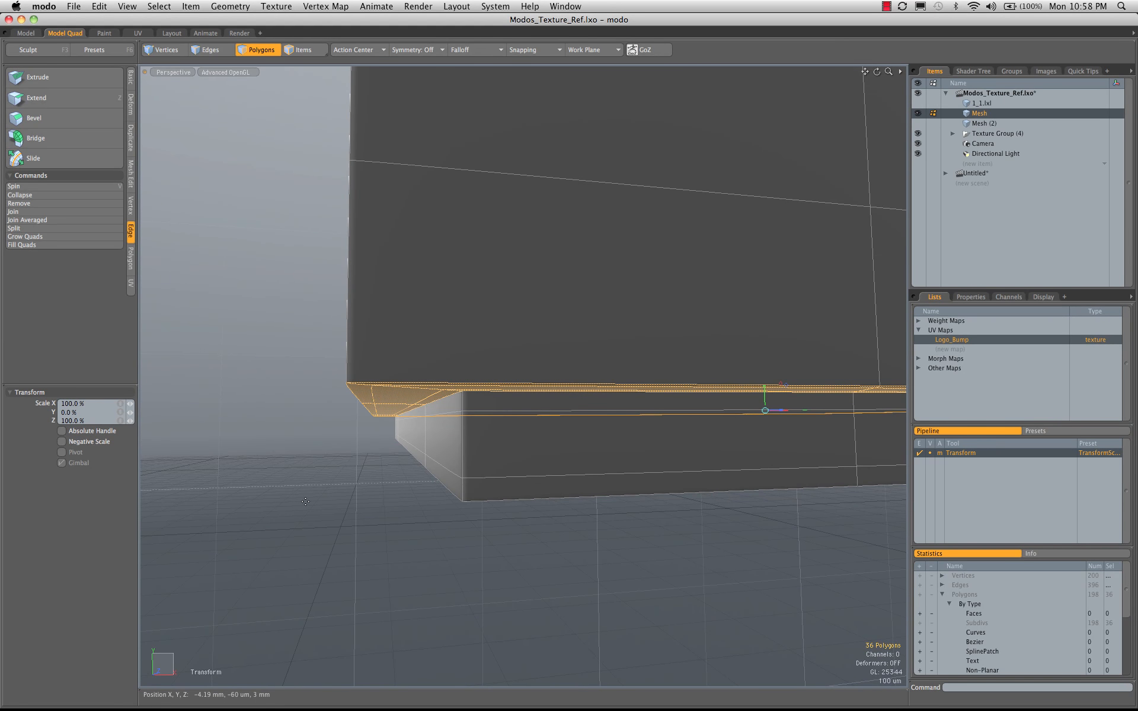
{"action": "key", "text": "space"}
{"action": "left_click", "coordinate": [322, 499]}
Step: Switch to the Model layout and inspect the smoothed block without its wireframe
{"action": "left_click_drag", "start_coordinate": [514, 321], "coordinate": [367, 527], "text": "alt"}
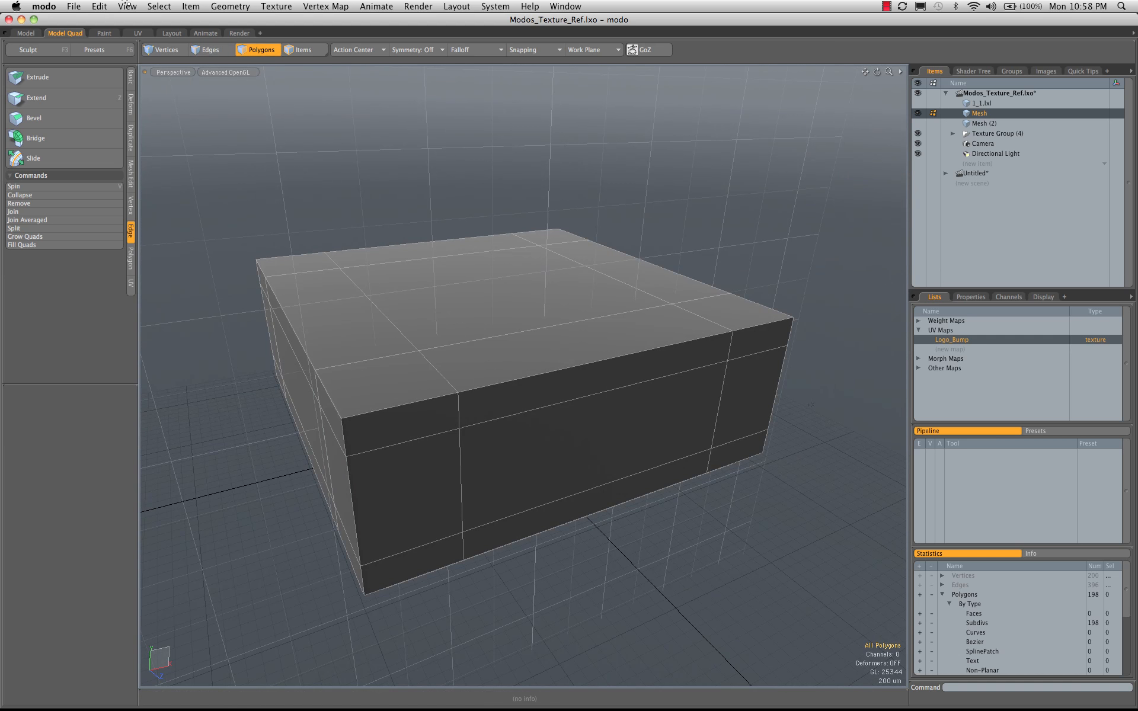
{"action": "left_click", "coordinate": [25, 34]}
{"action": "left_click_drag", "start_coordinate": [439, 454], "coordinate": [637, 448], "text": "alt"}
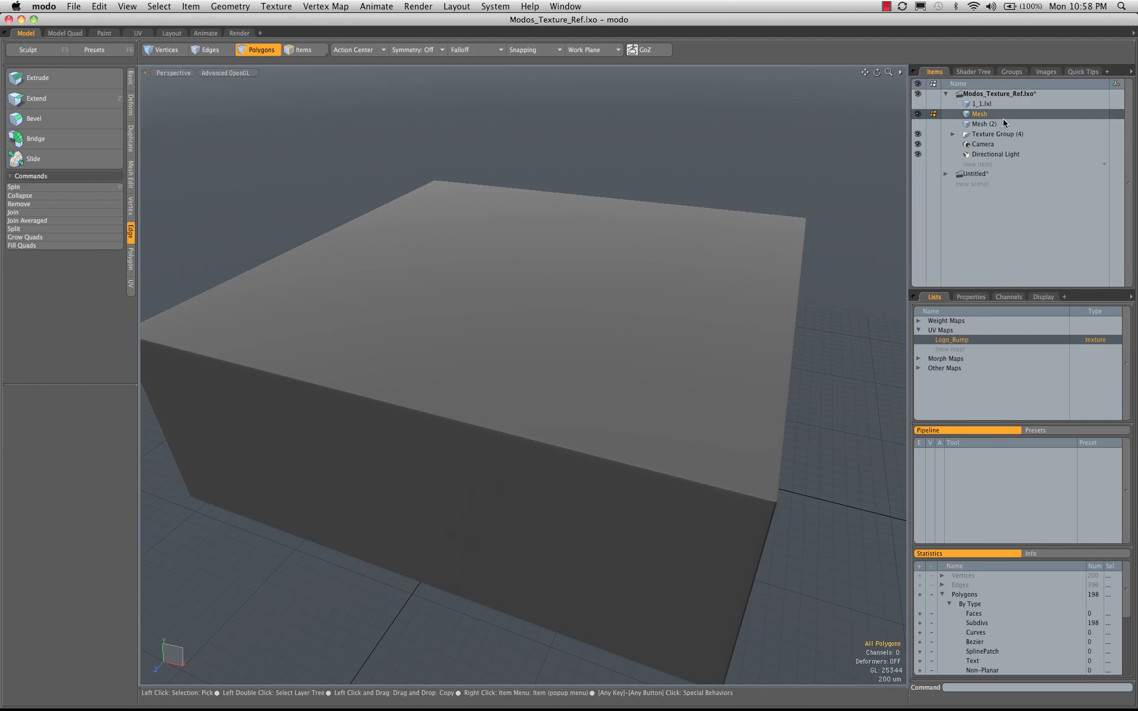
Step: Hide the first mesh, show Mesh (2) instead, and inspect its smoothed box from several sides
{"action": "left_click", "coordinate": [1004, 123]}
{"action": "left_click", "coordinate": [919, 124]}
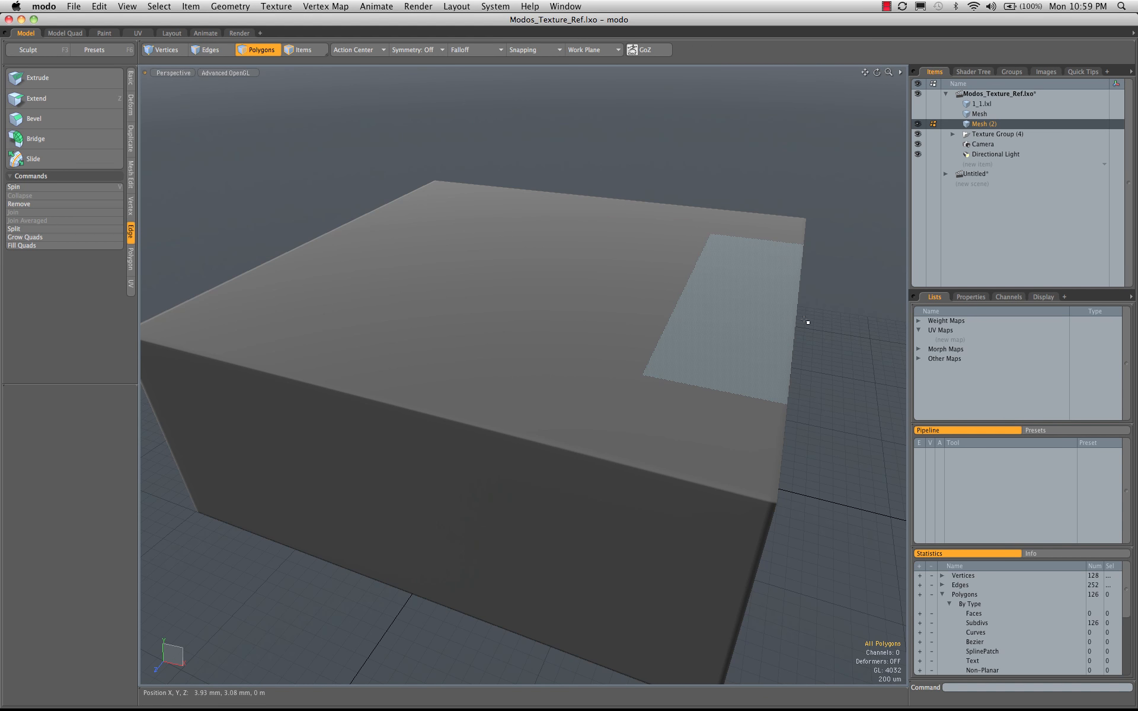
{"action": "left_click_drag", "start_coordinate": [805, 320], "coordinate": [638, 402], "text": "alt"}
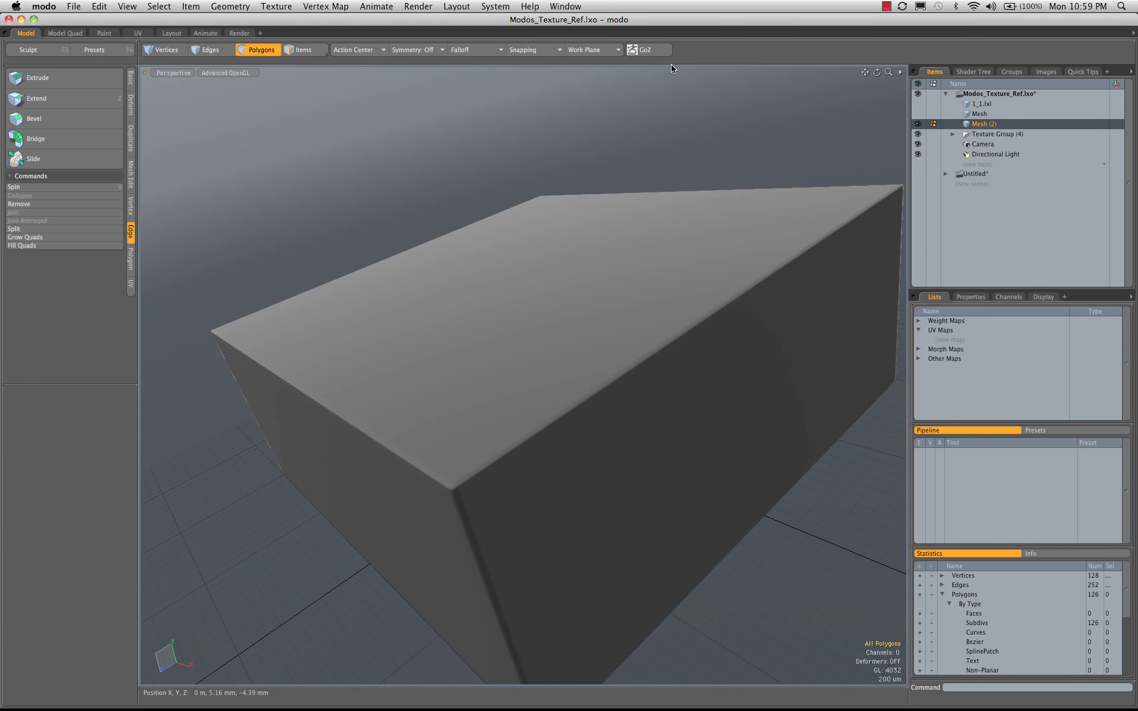
{"action": "left_click_drag", "start_coordinate": [649, 210], "coordinate": [774, 287], "text": "alt"}
{"action": "key", "text": "shift+a"}
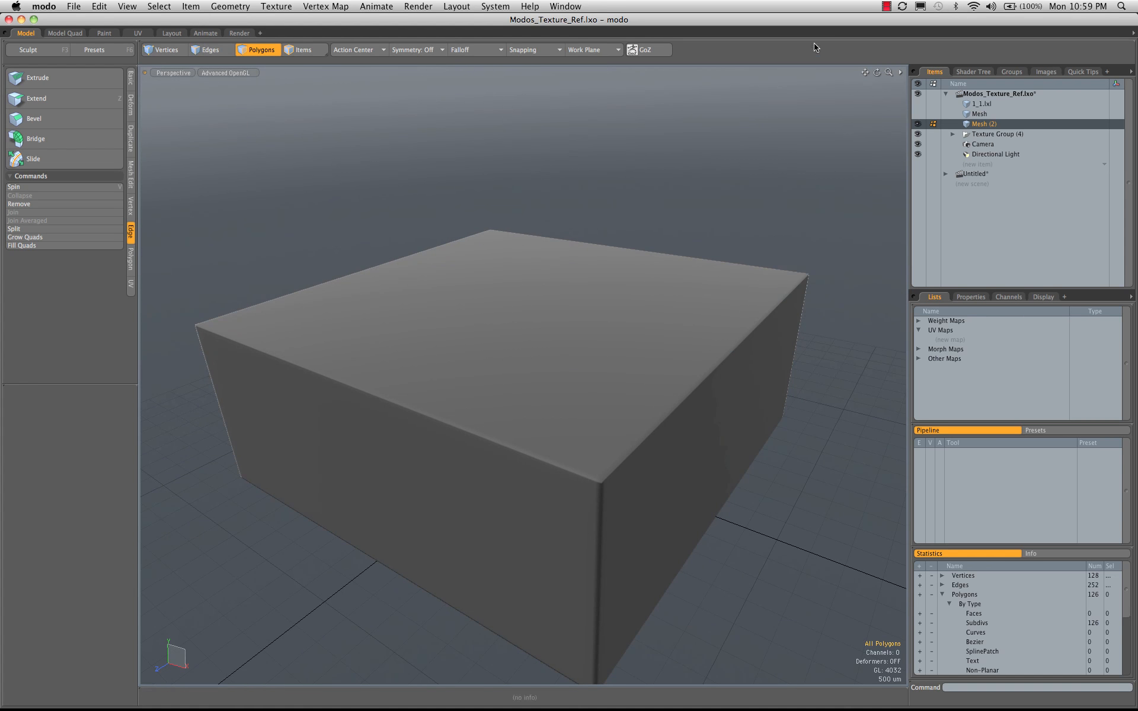
{"action": "left_click_drag", "start_coordinate": [636, 276], "coordinate": [624, 239], "text": "alt"}
{"action": "left_click_drag", "start_coordinate": [763, 336], "coordinate": [626, 530], "text": "alt"}
{"action": "key", "text": "KP_0"}
{"action": "key", "text": "KP_0"}
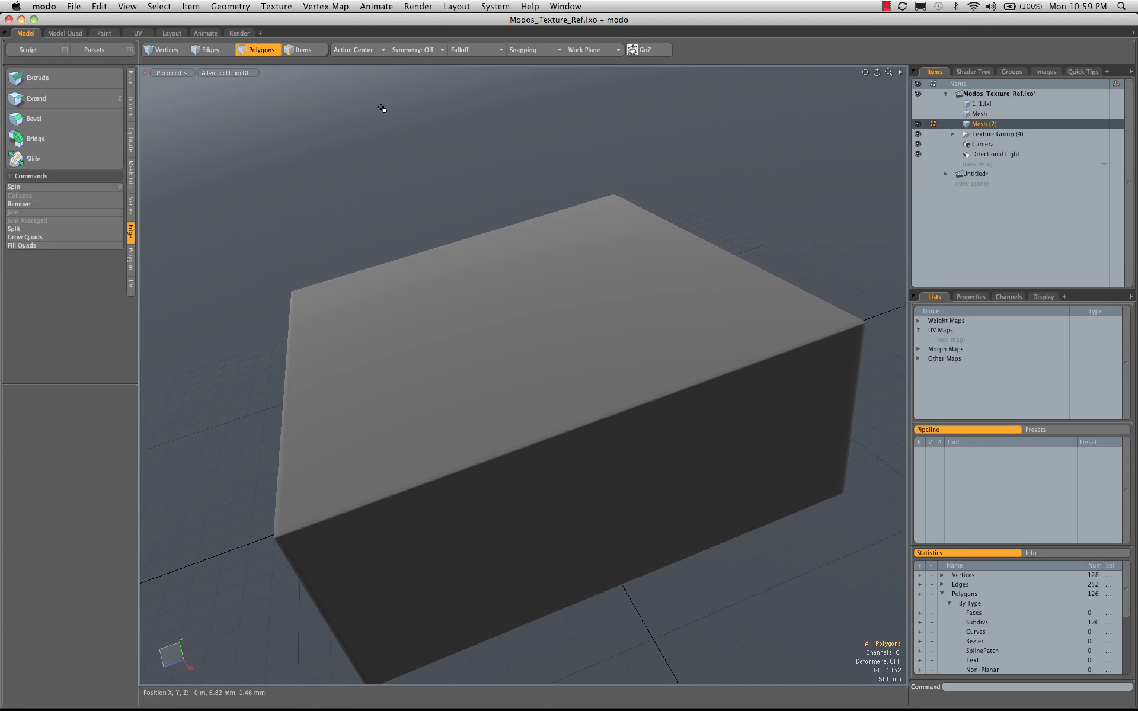
Step: Switch to the Model Quad layout, turn off subdivision on Mesh (2), and fit the mesh in the four-view display
{"action": "left_click", "coordinate": [67, 33]}
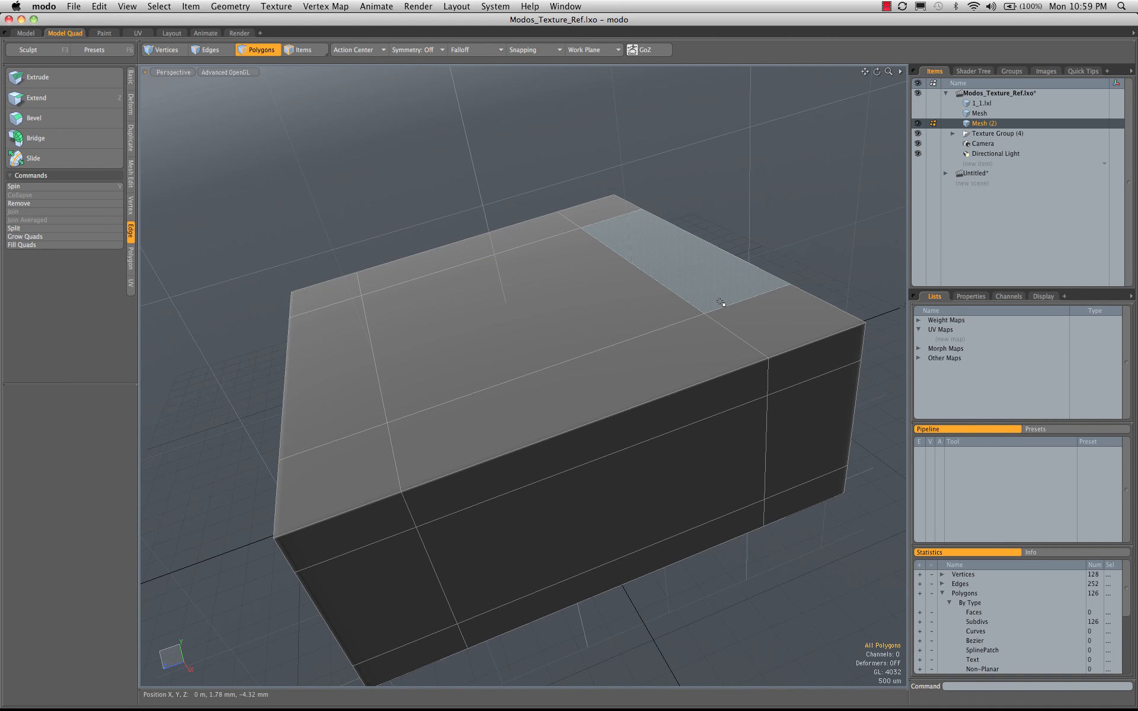
{"action": "key", "text": "Tab"}
{"action": "left_click_drag", "start_coordinate": [737, 359], "coordinate": [748, 451], "text": "alt"}
{"action": "key", "text": "KP_0"}
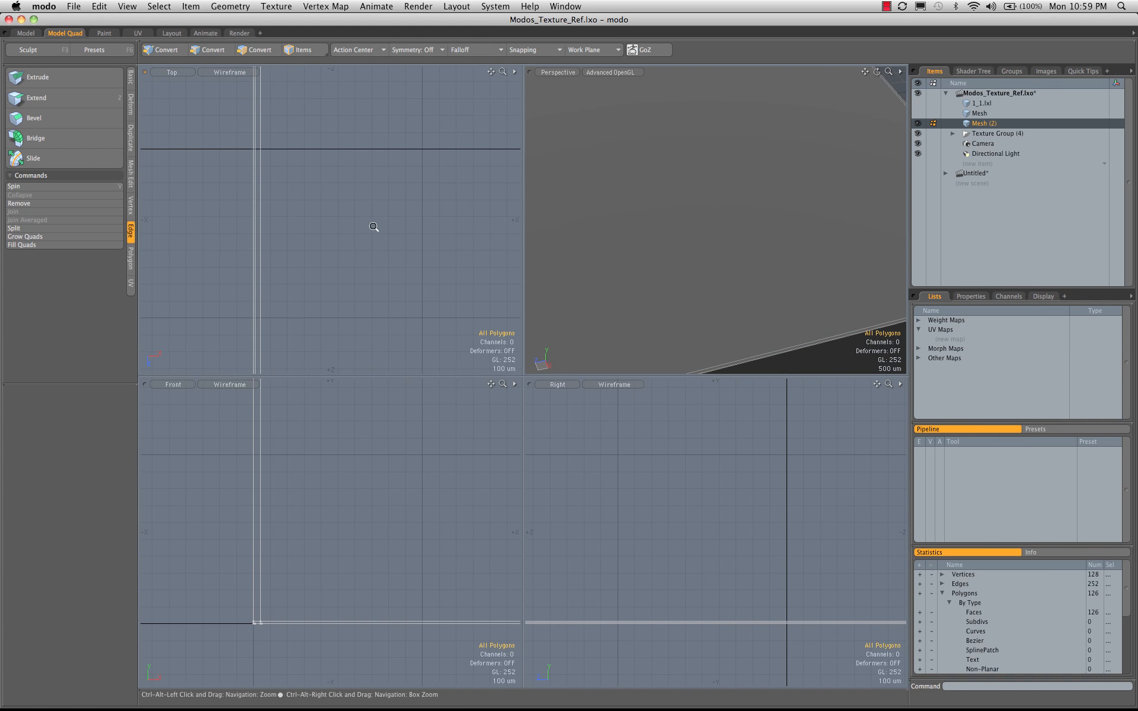
{"action": "key", "text": "a"}
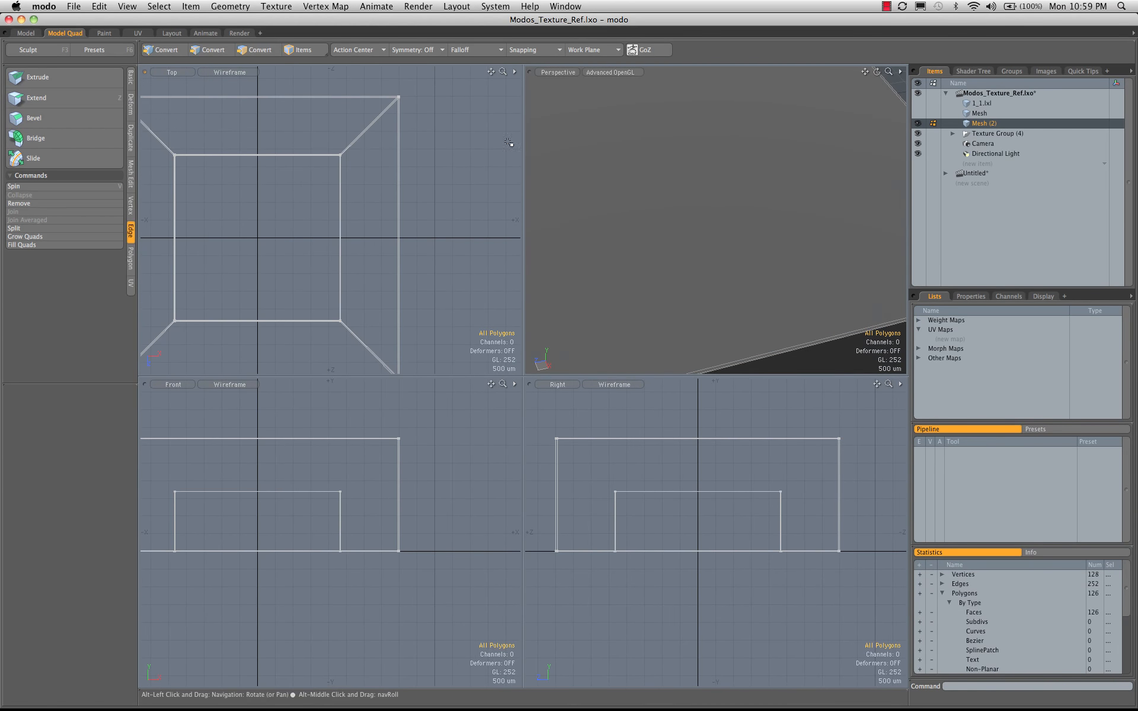
Step: Loop-slice Mesh (2) across its top and side walls in Free mode, placing one slice at 20.5% near the cavity wall
{"action": "key", "text": "3"}
{"action": "left_click", "coordinate": [858, 256]}
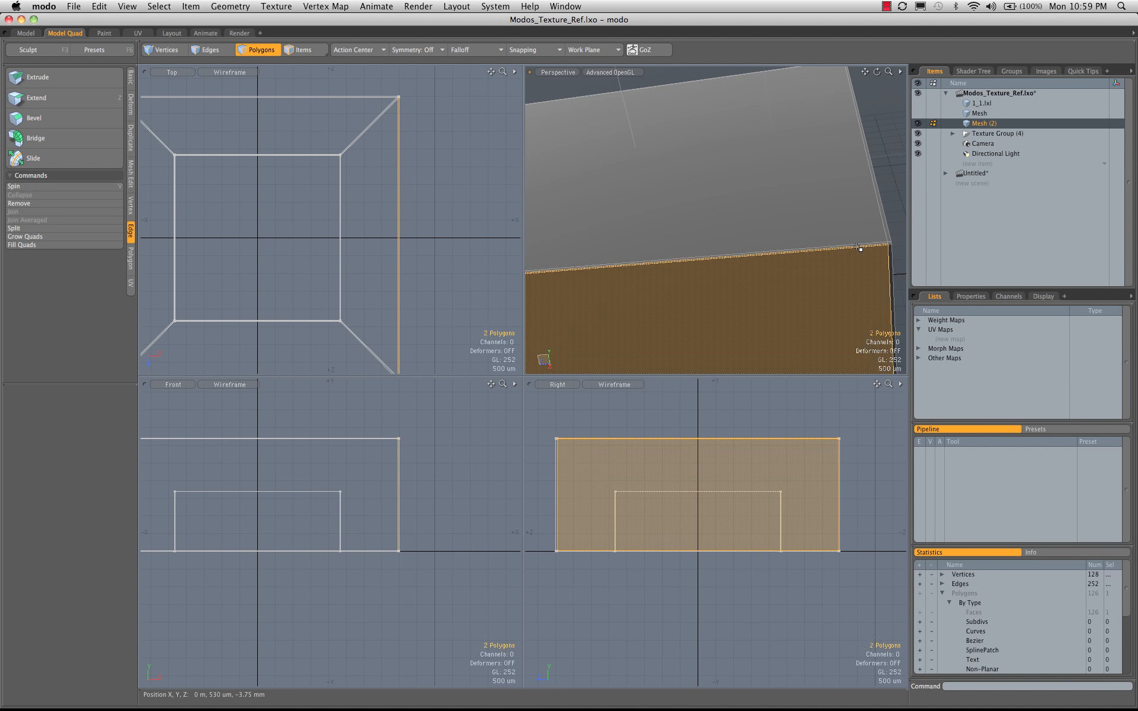
{"action": "key", "text": "alt+c"}
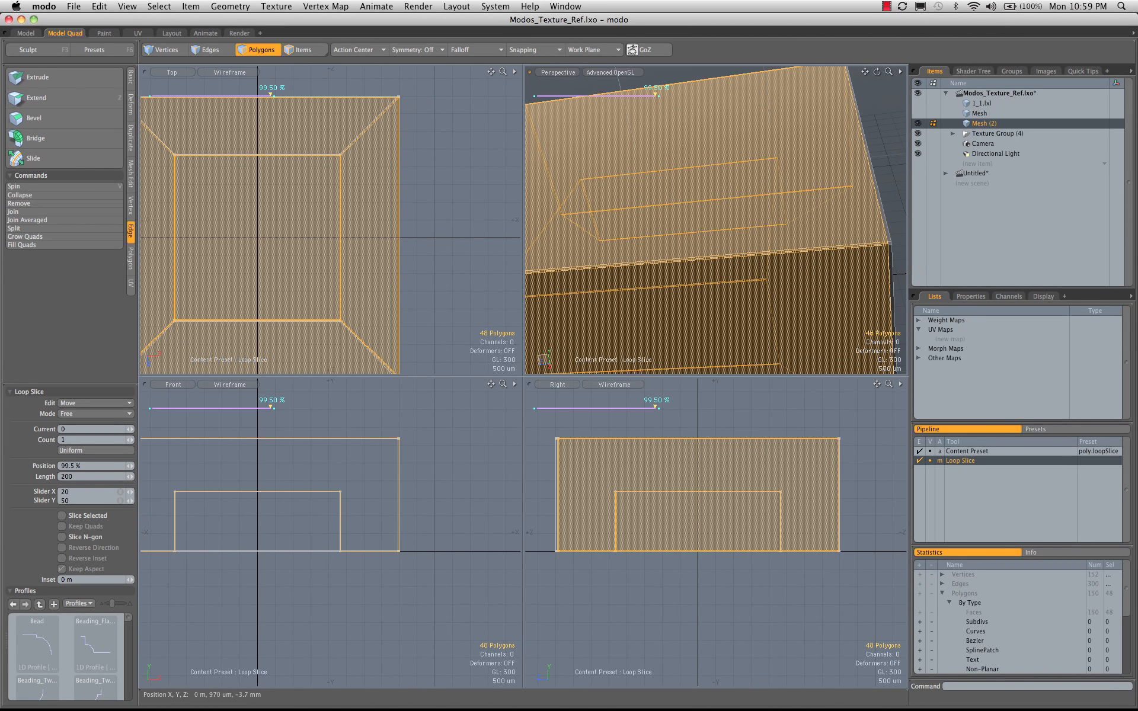
{"action": "left_click_drag", "start_coordinate": [332, 237], "coordinate": [246, 237]}
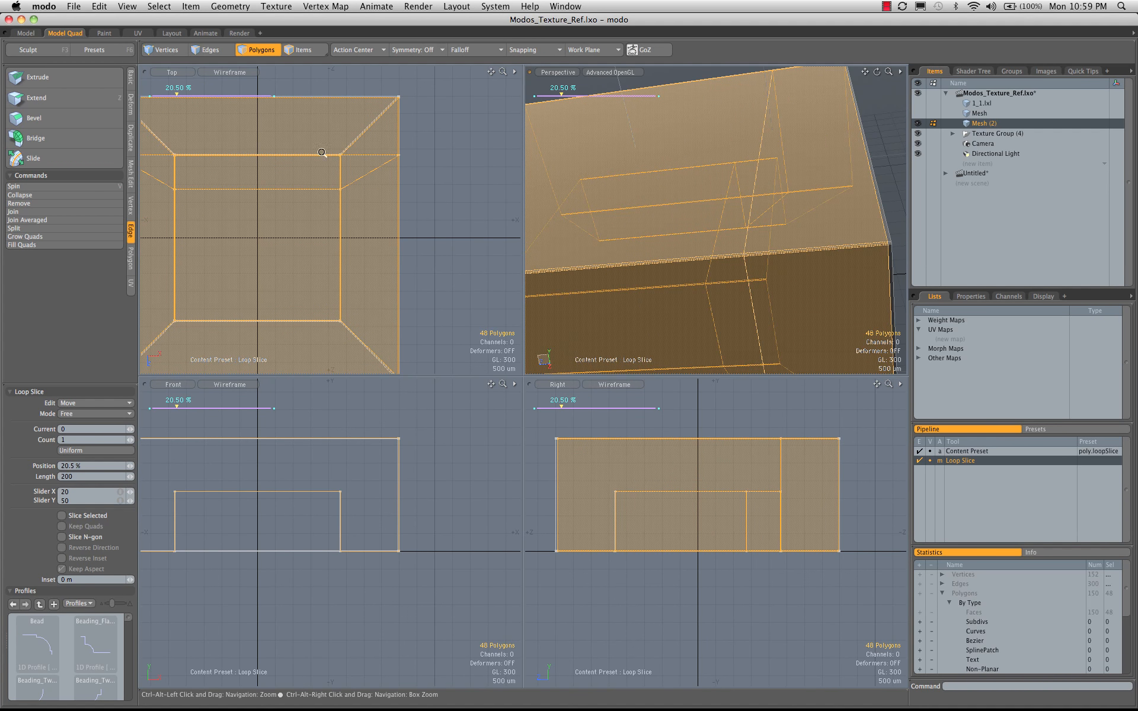
{"action": "left_click_drag", "start_coordinate": [321, 148], "coordinate": [402, 149], "text": "ctrl+alt"}
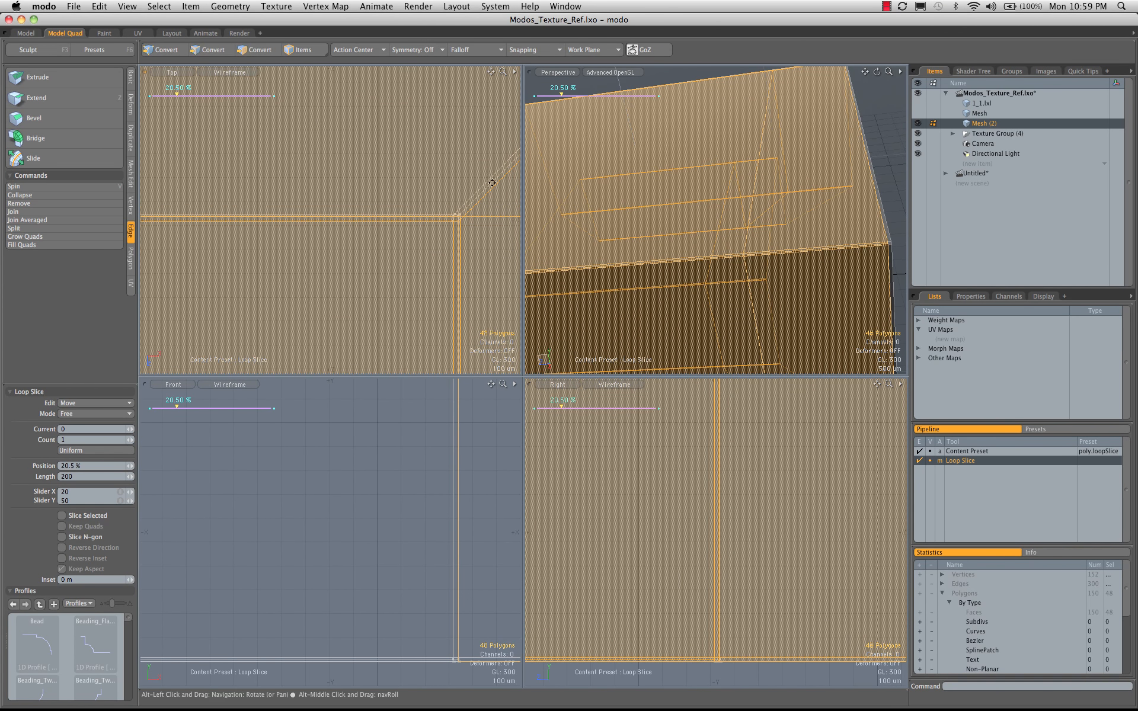
{"action": "mouse_move", "coordinate": [776, 204]}
{"action": "left_mouse_down", "text": "ctrl+alt"}
{"action": "mouse_move", "coordinate": [693, 226]}
{"action": "mouse_move", "coordinate": [735, 199]}
{"action": "mouse_move", "coordinate": [768, 216]}
{"action": "left_mouse_up", "text": "ctrl+alt"}
{"action": "key", "text": "Escape"}
{"action": "key", "text": "Escape"}
Step: Select only the new loop's edges across the box's outer top face, leaving out its side and cavity edges
{"action": "key", "text": "2"}
{"action": "double_click", "coordinate": [768, 218]}
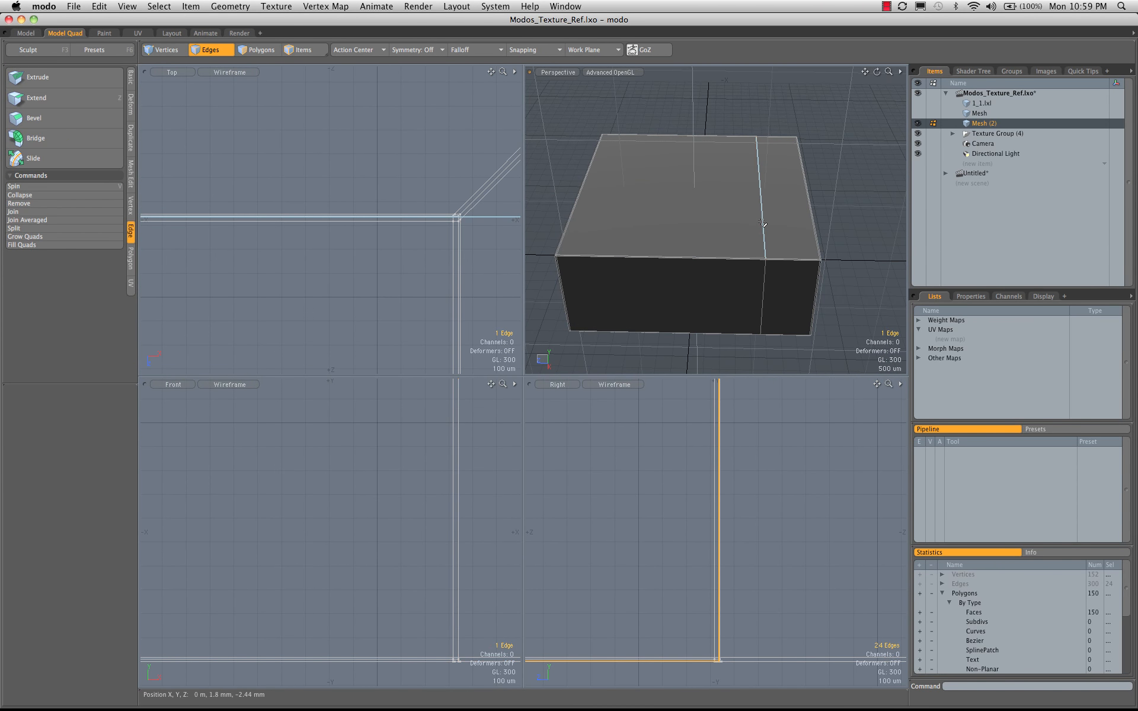
{"action": "left_click_drag", "start_coordinate": [763, 201], "coordinate": [744, 271], "text": "alt"}
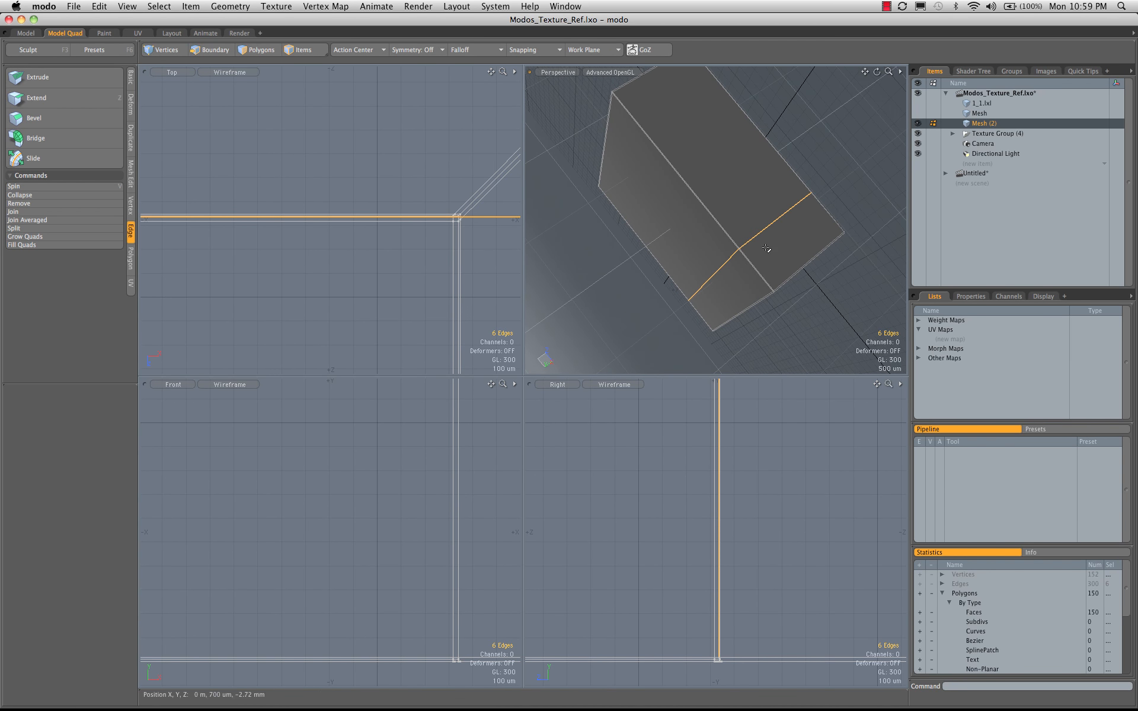
{"action": "left_click_drag", "start_coordinate": [759, 228], "coordinate": [760, 180], "text": "alt"}
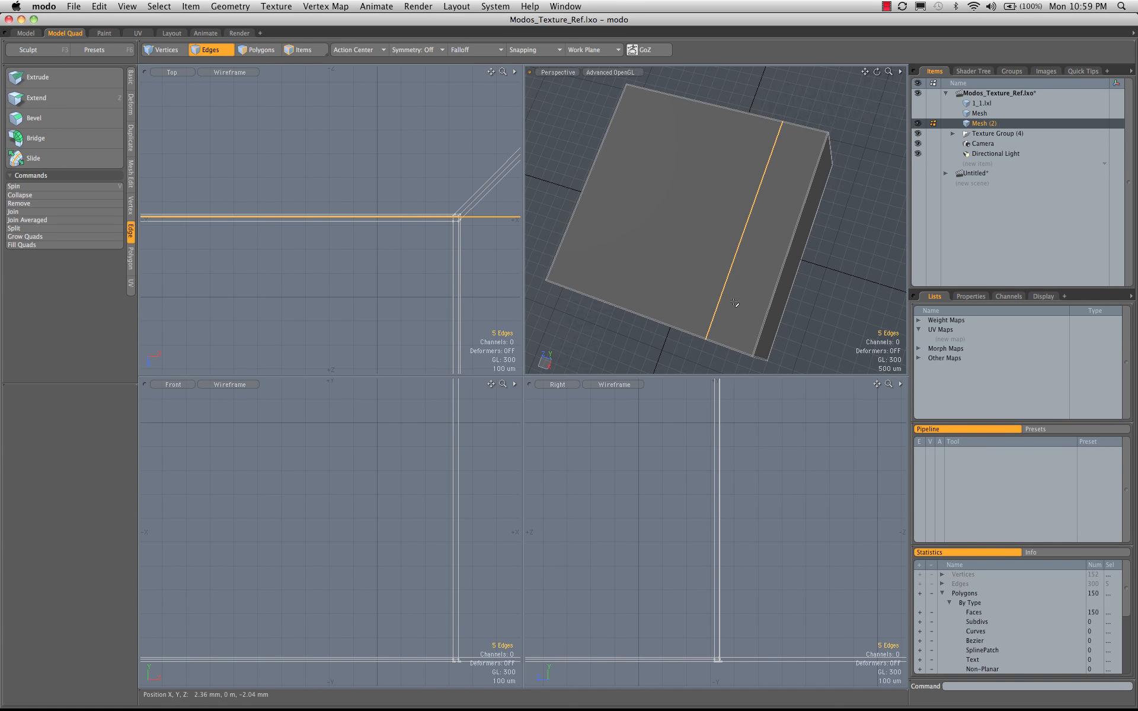
{"action": "left_click_drag", "start_coordinate": [741, 299], "coordinate": [758, 240], "text": "alt"}
{"action": "left_click_drag", "start_coordinate": [746, 405], "coordinate": [767, 681], "text": "alt"}
{"action": "left_click_drag", "start_coordinate": [795, 541], "coordinate": [664, 527], "text": "ctrl+alt"}
{"action": "left_click_drag", "start_coordinate": [753, 517], "coordinate": [769, 462], "text": "ctrl+alt"}
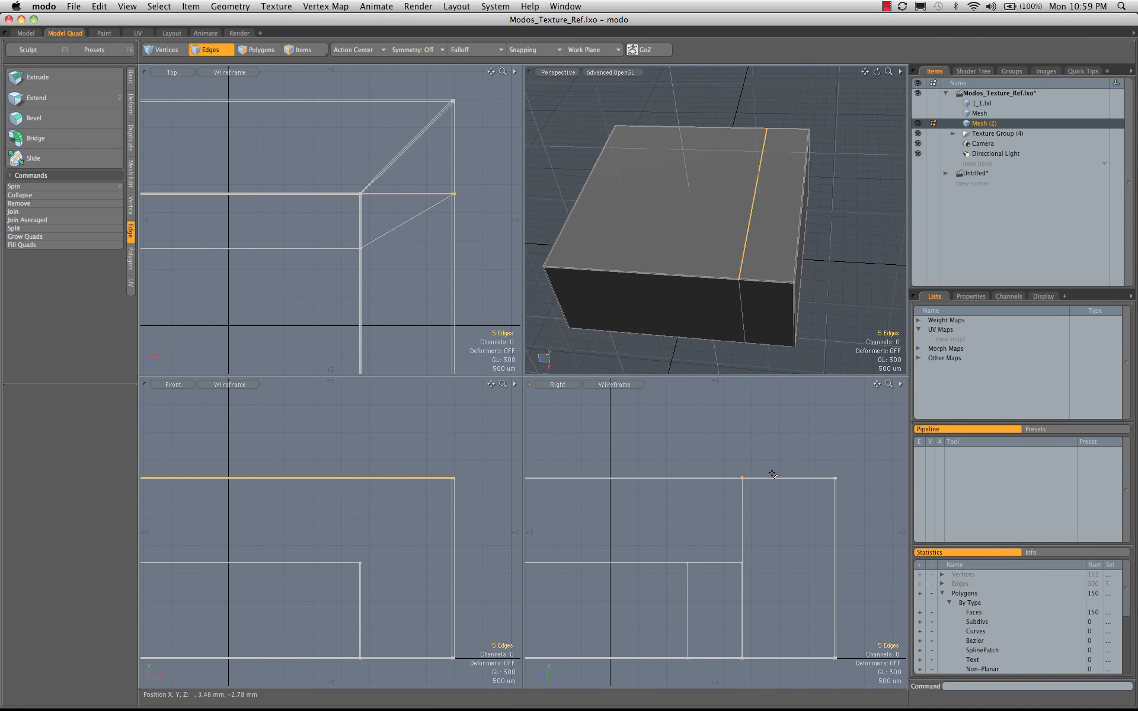
{"action": "left_click_drag", "start_coordinate": [751, 558], "coordinate": [744, 454], "text": "alt"}
{"action": "left_click_drag", "start_coordinate": [787, 232], "coordinate": [720, 143], "text": "alt"}
Step: Align the selected top edges with the inner cavity wall by scaling them to 0% in Z using the Element action center
{"action": "key", "text": "r"}
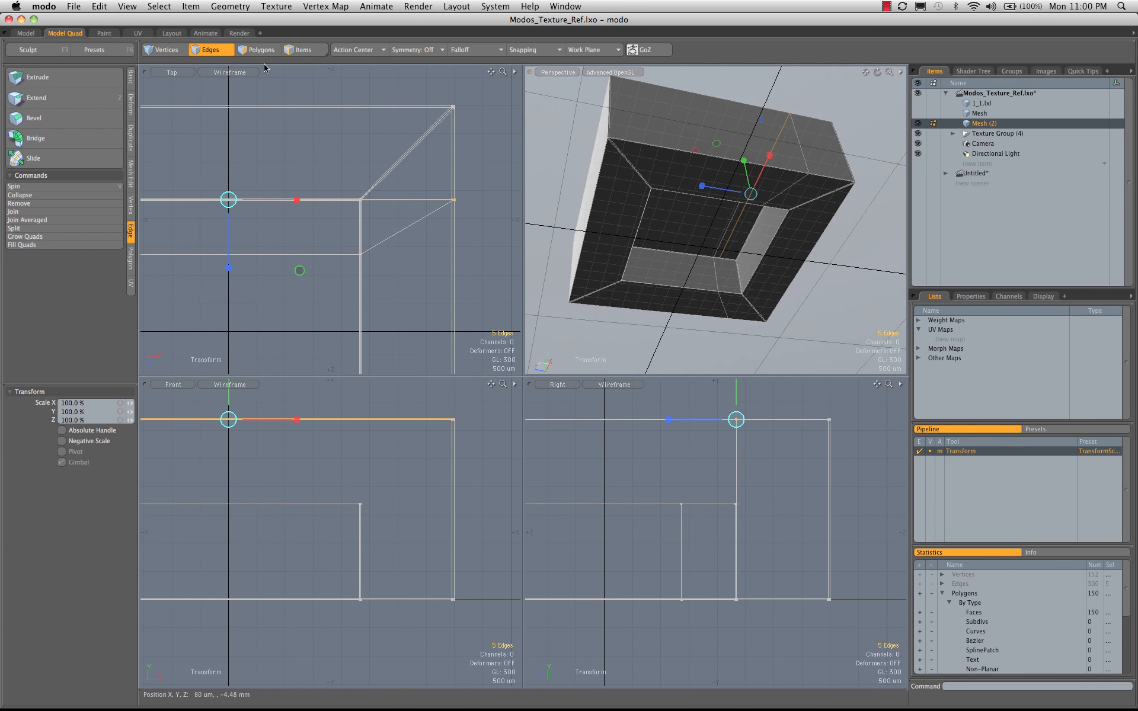
{"action": "left_click", "coordinate": [366, 52]}
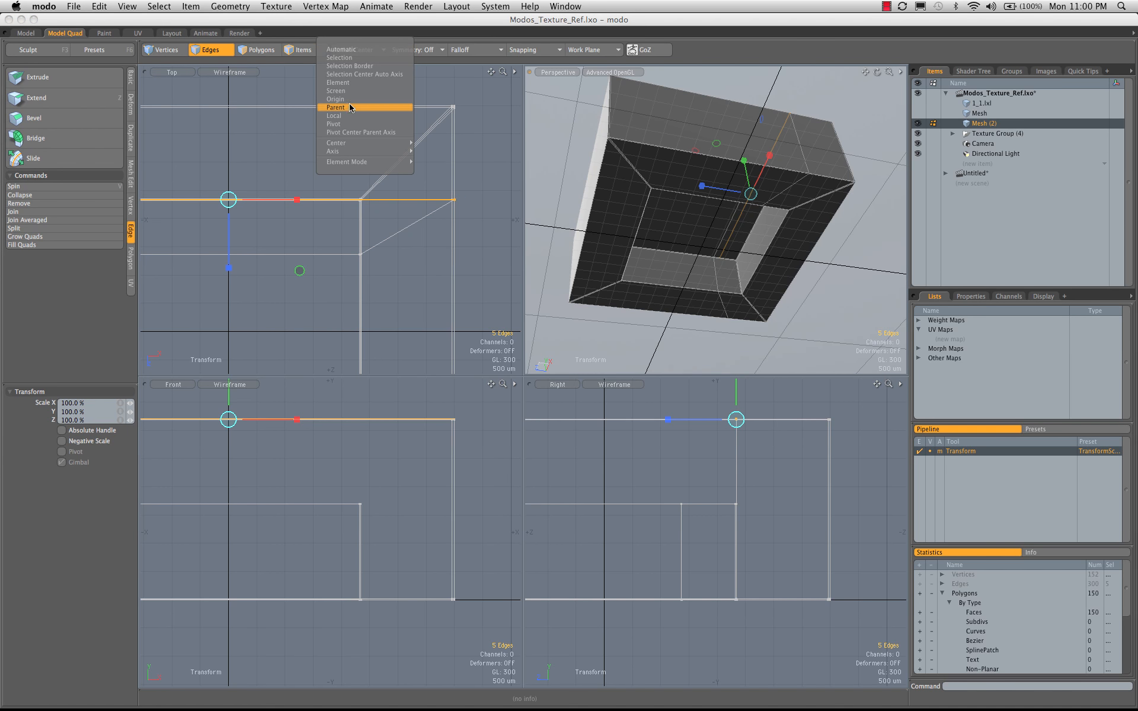
{"action": "left_click", "coordinate": [341, 83]}
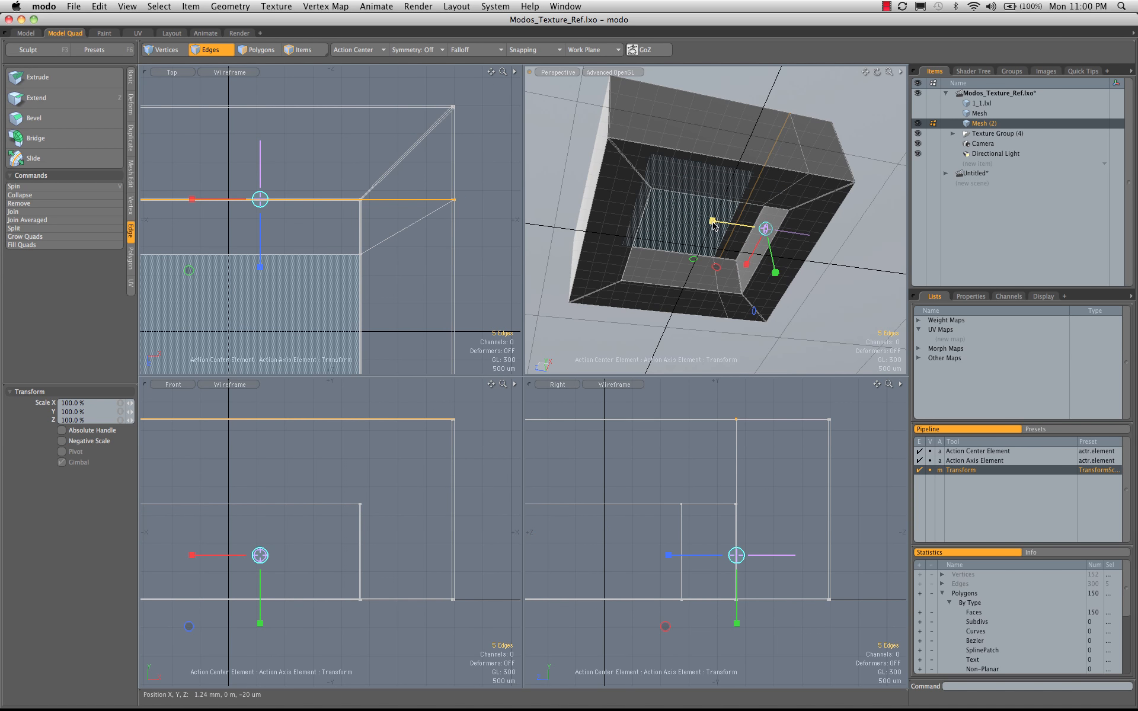
{"action": "left_click_drag", "start_coordinate": [713, 223], "coordinate": [780, 232]}
{"action": "left_click_drag", "start_coordinate": [657, 133], "coordinate": [676, 308], "text": "alt"}
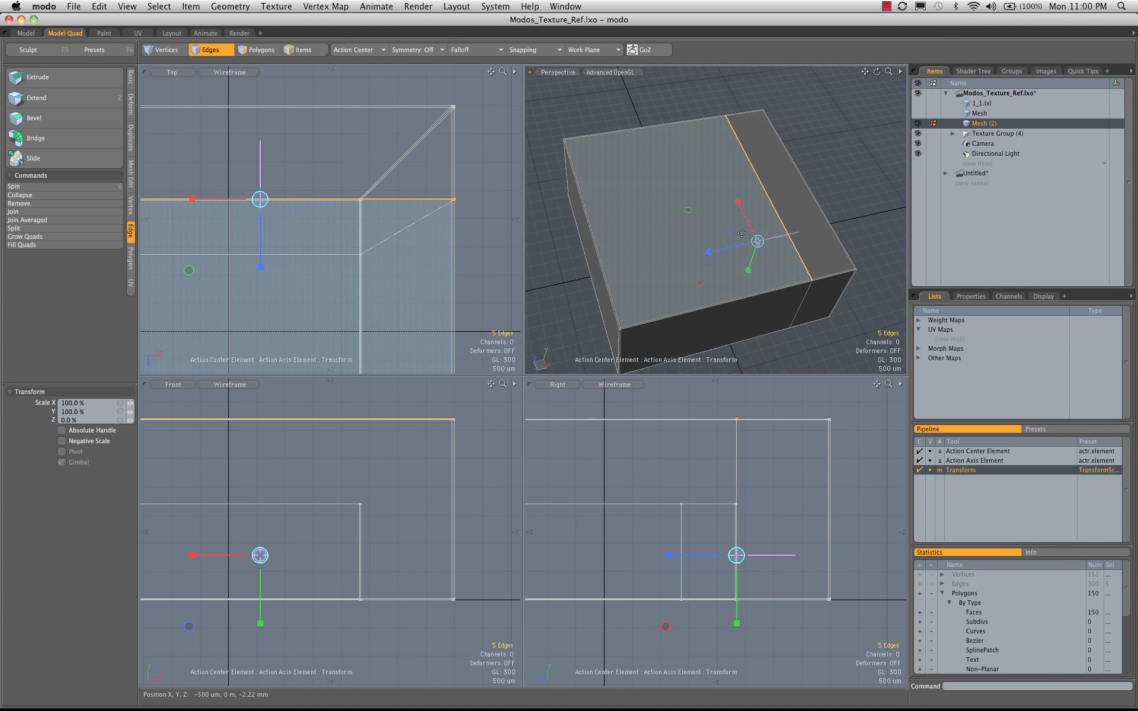
Step: Loop-slice Mesh (2) through its long outer side face at 80%, near the inner cavity's end wall
{"action": "key", "text": "q"}
{"action": "left_click_drag", "start_coordinate": [744, 184], "coordinate": [760, 223], "text": "alt"}
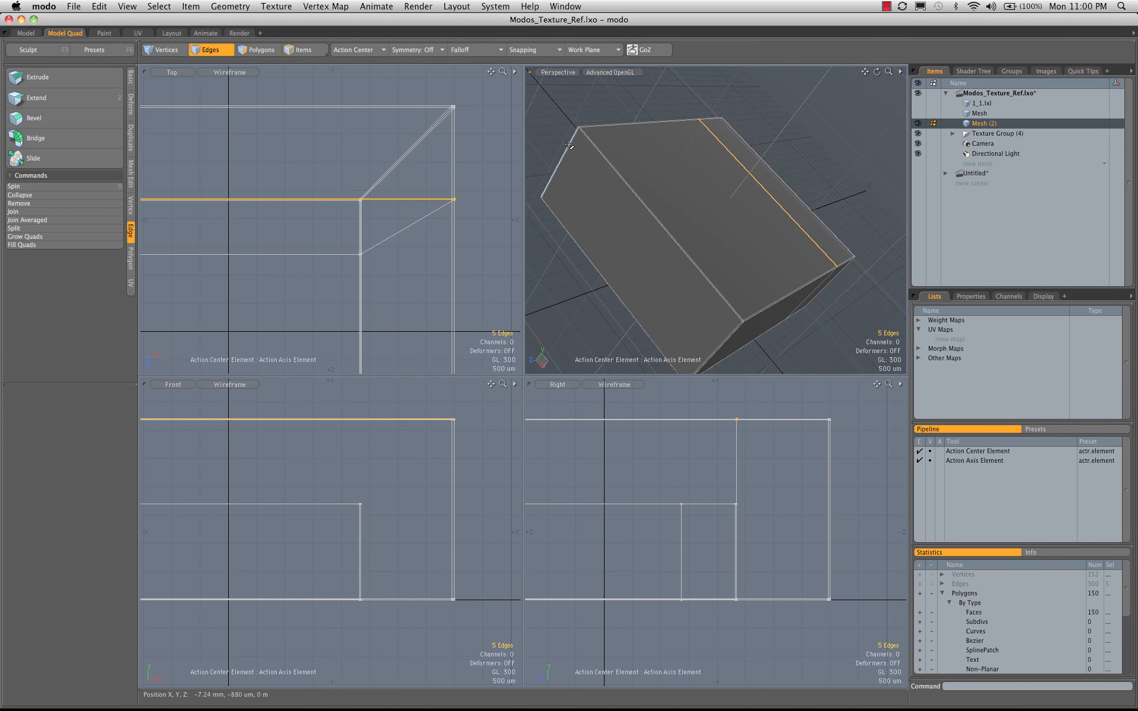
{"action": "left_click_drag", "start_coordinate": [569, 145], "coordinate": [598, 152], "text": "ctrl+alt"}
{"action": "key", "text": "3"}
{"action": "left_click", "coordinate": [605, 151]}
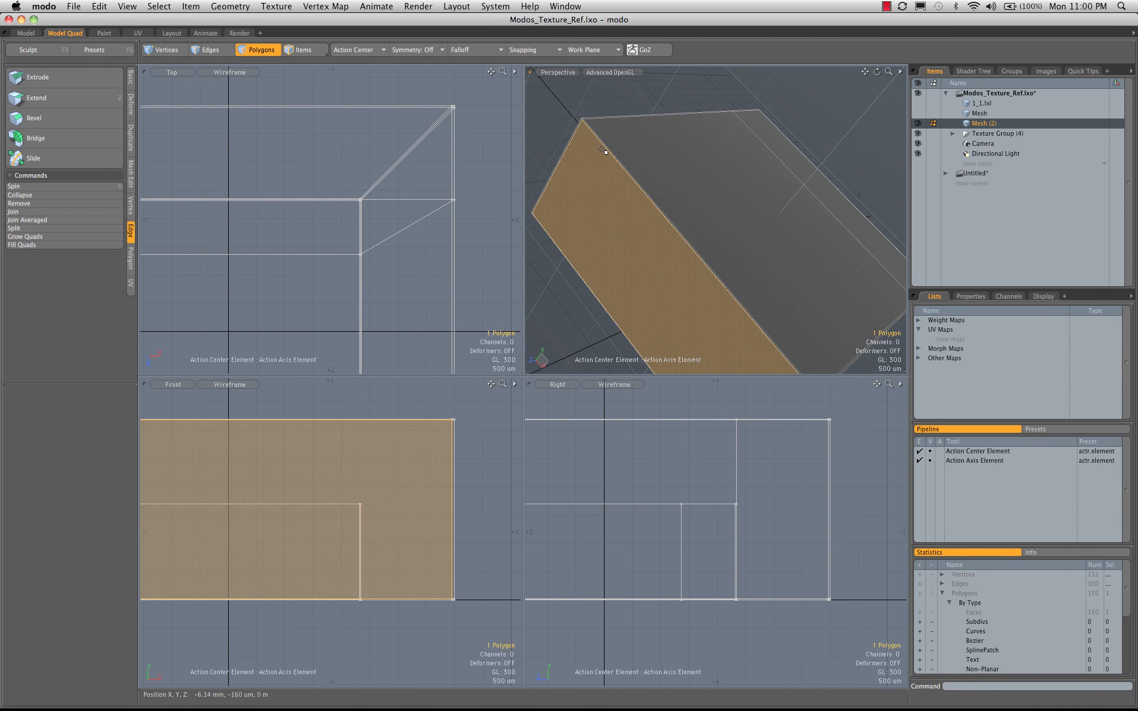
{"action": "key", "text": "alt+c"}
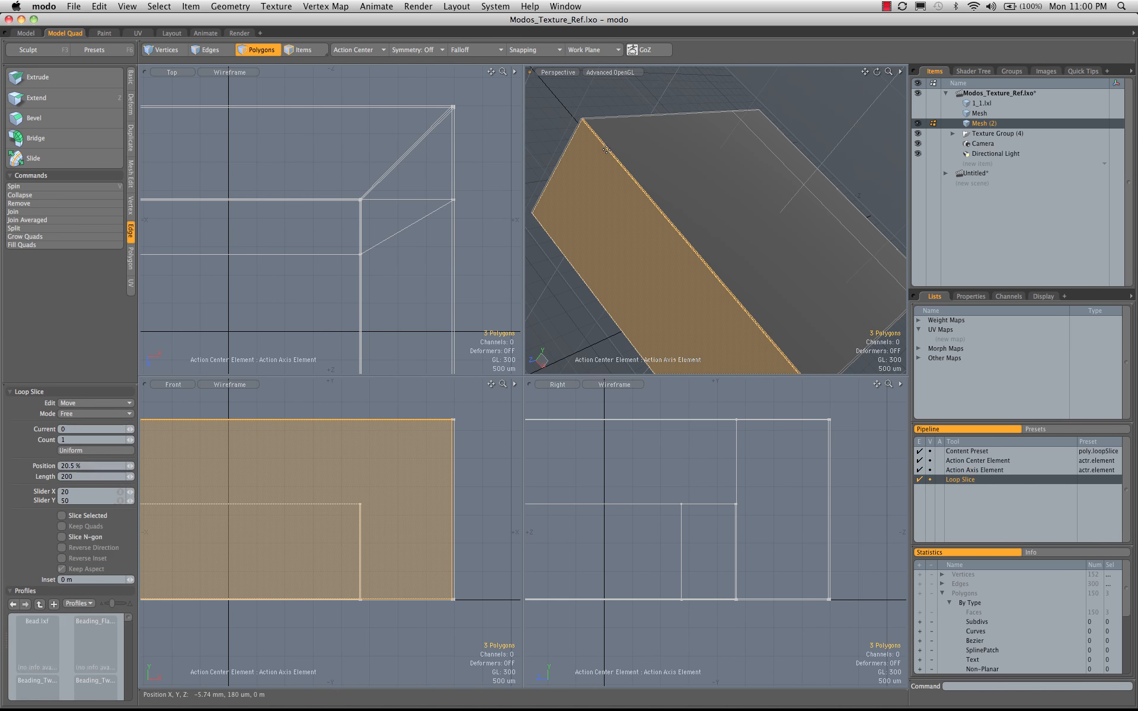
{"action": "left_click", "coordinate": [606, 151]}
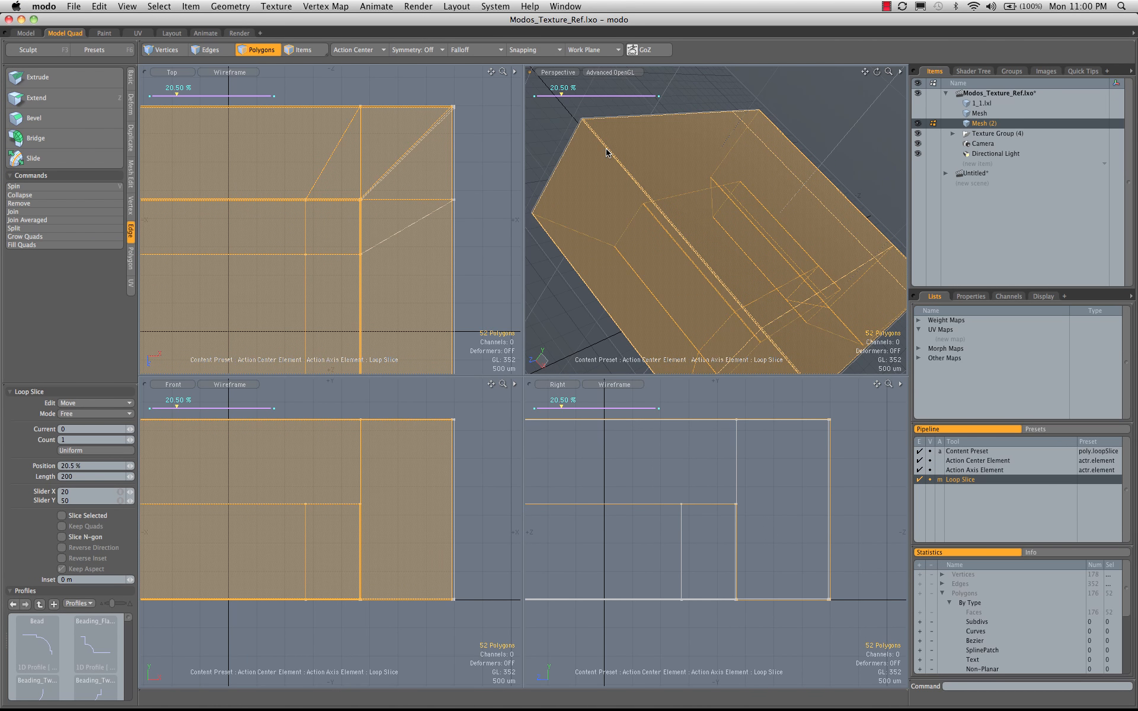
{"action": "left_click_drag", "start_coordinate": [594, 152], "coordinate": [643, 152]}
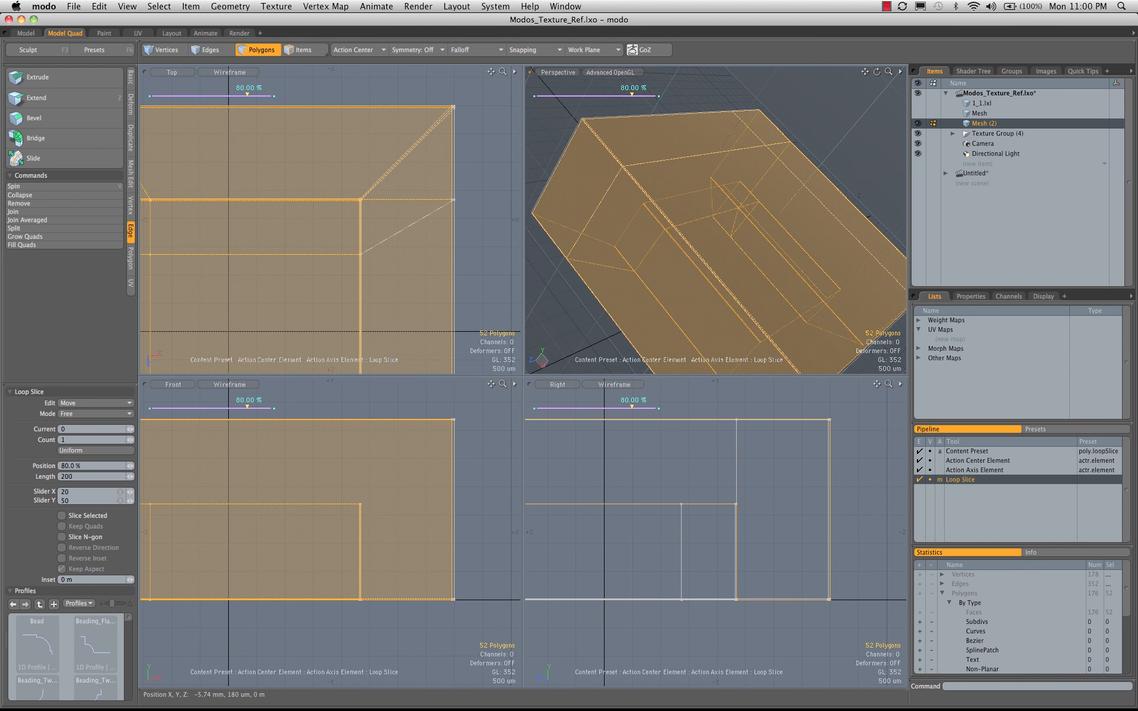
{"action": "left_click_drag", "start_coordinate": [642, 152], "coordinate": [654, 208]}
{"action": "key", "text": "space"}
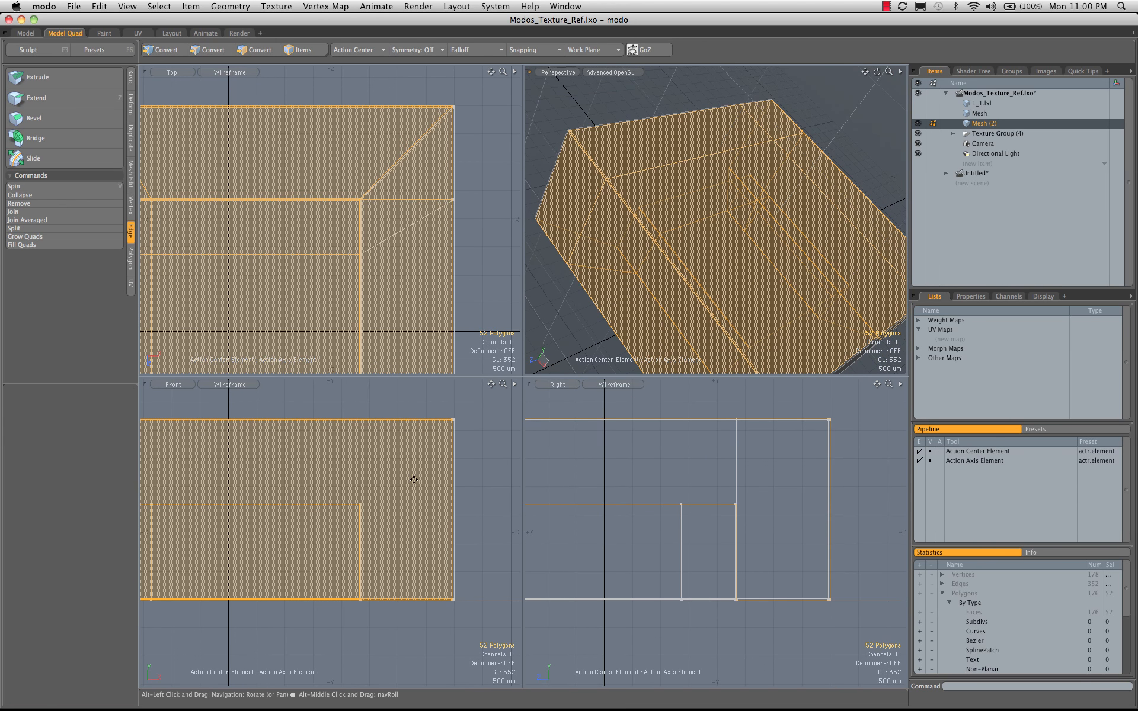
Step: Select only the new loop's edges across the box's outer top face, excluding its side and cavity edges
{"action": "left_click_drag", "start_coordinate": [288, 494], "coordinate": [431, 494], "text": "alt"}
{"action": "key", "text": "1"}
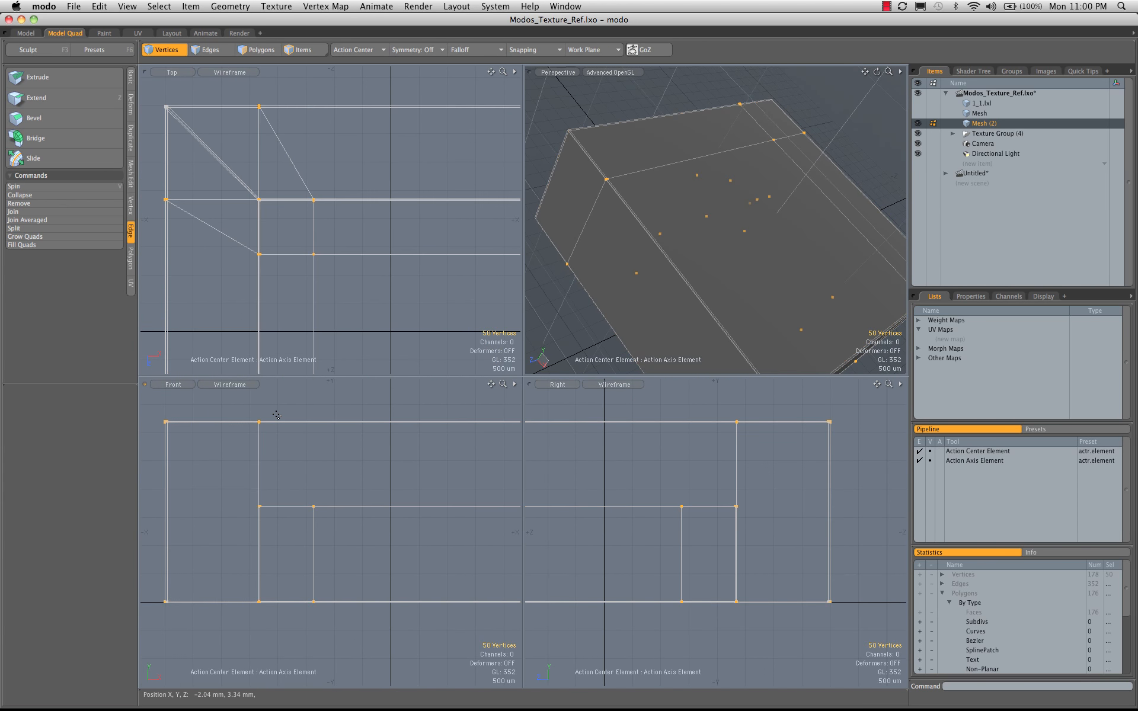
{"action": "key", "text": "2"}
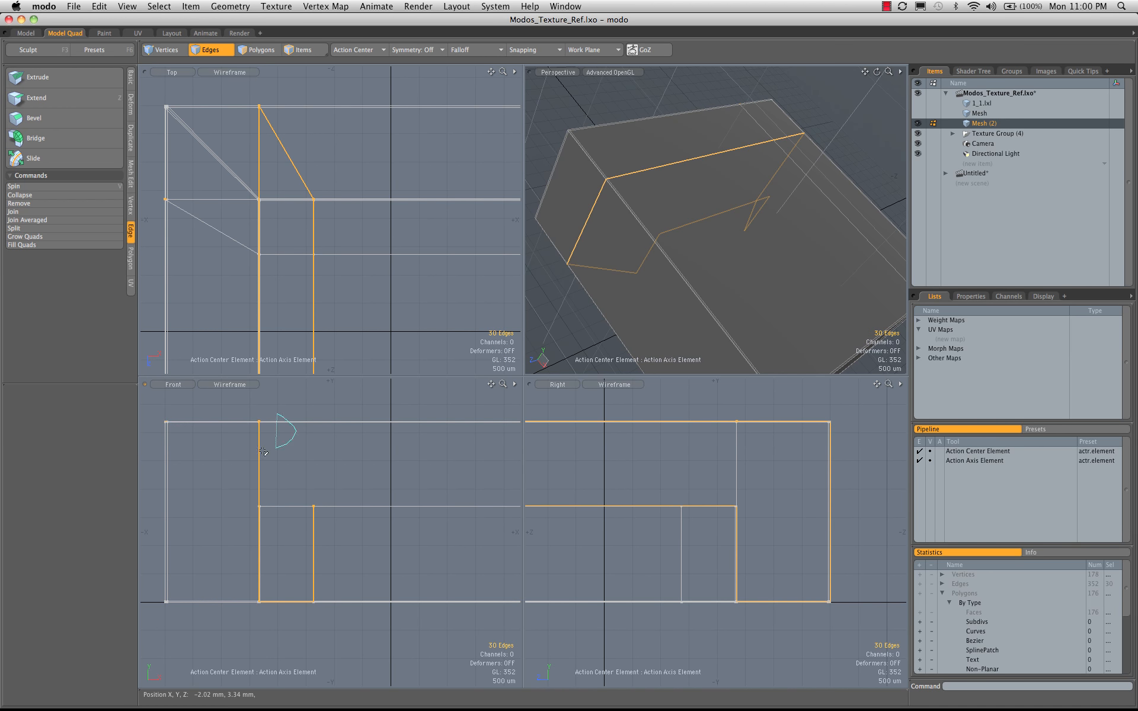
{"action": "double_click", "coordinate": [265, 423]}
{"action": "left_click_drag", "start_coordinate": [654, 249], "coordinate": [690, 233], "text": "alt"}
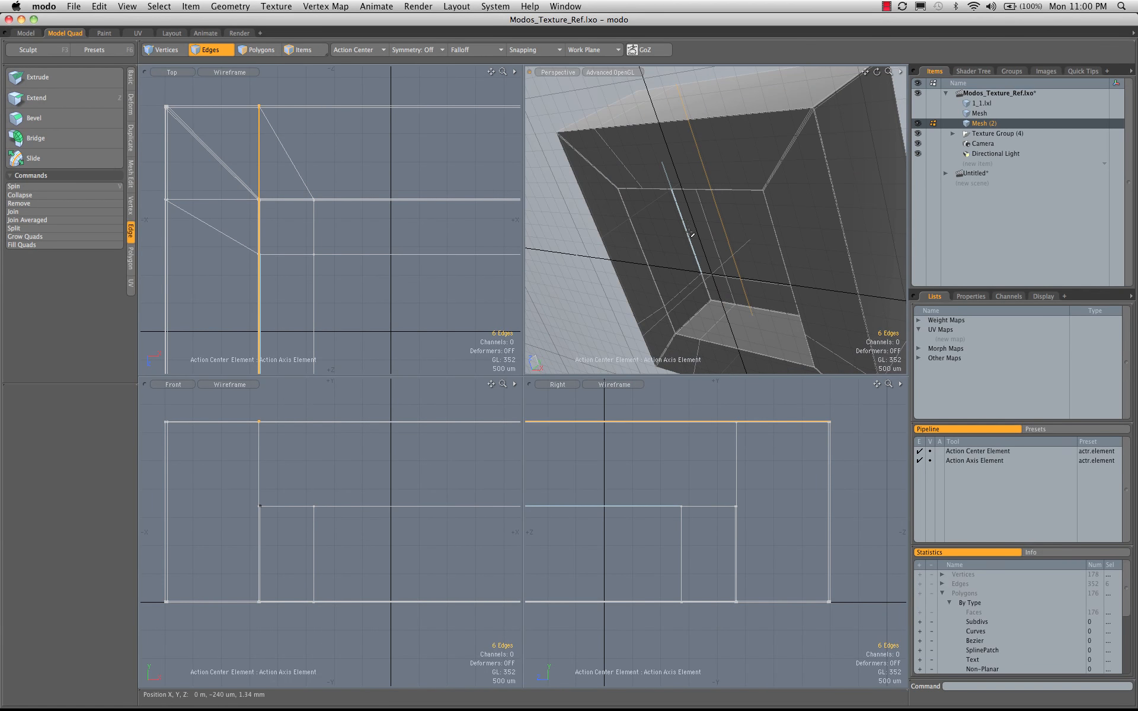
Step: Scale the selected top edges along Z with the Element action center to align them with the inner cavity wall
{"action": "key", "text": "r"}
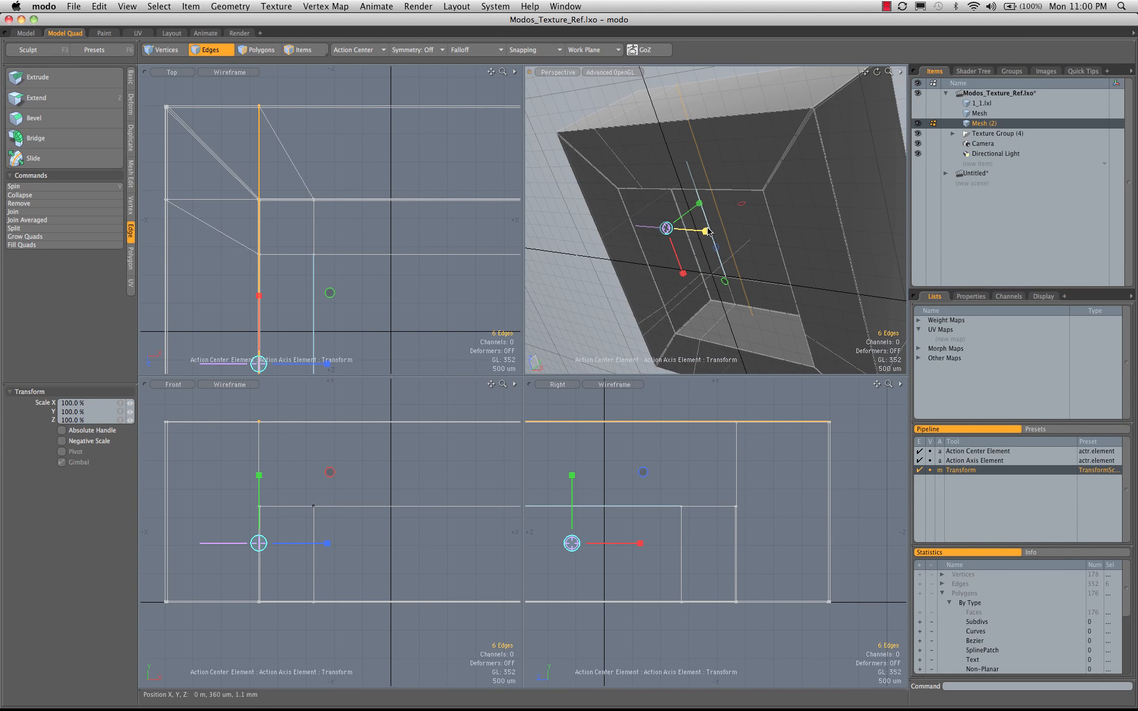
{"action": "left_click_drag", "start_coordinate": [707, 233], "coordinate": [714, 338]}
{"action": "key", "text": "space"}
{"action": "left_click", "coordinate": [615, 127]}
Step: Loop-slice the outer strip beside the aligned loop at 3%, adding a support loop close to it
{"action": "left_click_drag", "start_coordinate": [616, 130], "coordinate": [679, 288], "text": "alt"}
{"action": "scroll", "coordinate": [679, 287], "scroll_direction": "up", "scroll_amount": 5}
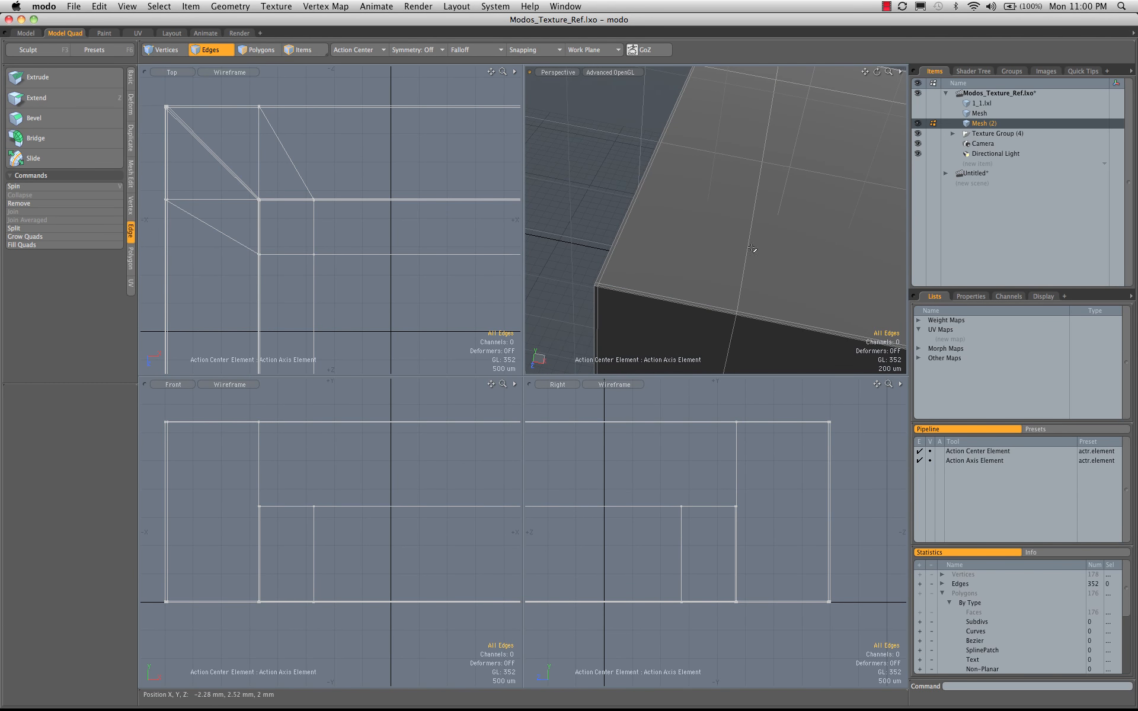
{"action": "left_click_drag", "start_coordinate": [752, 249], "coordinate": [685, 281], "text": "alt"}
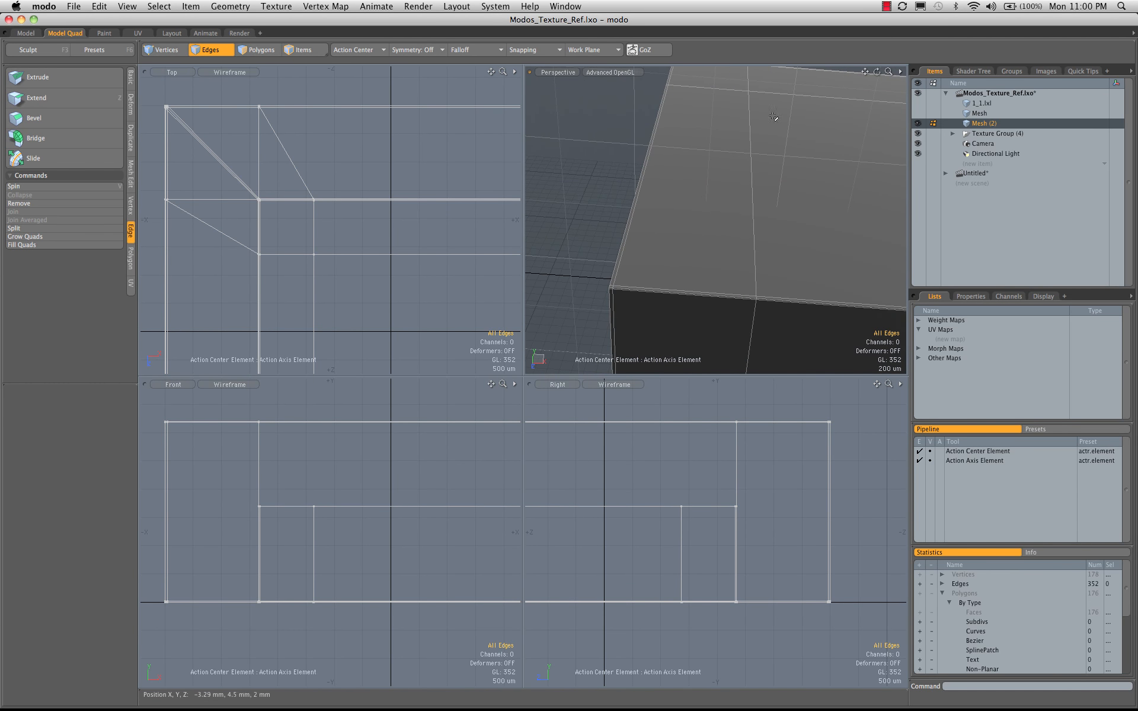
{"action": "left_click_drag", "start_coordinate": [789, 208], "coordinate": [762, 262], "text": "alt"}
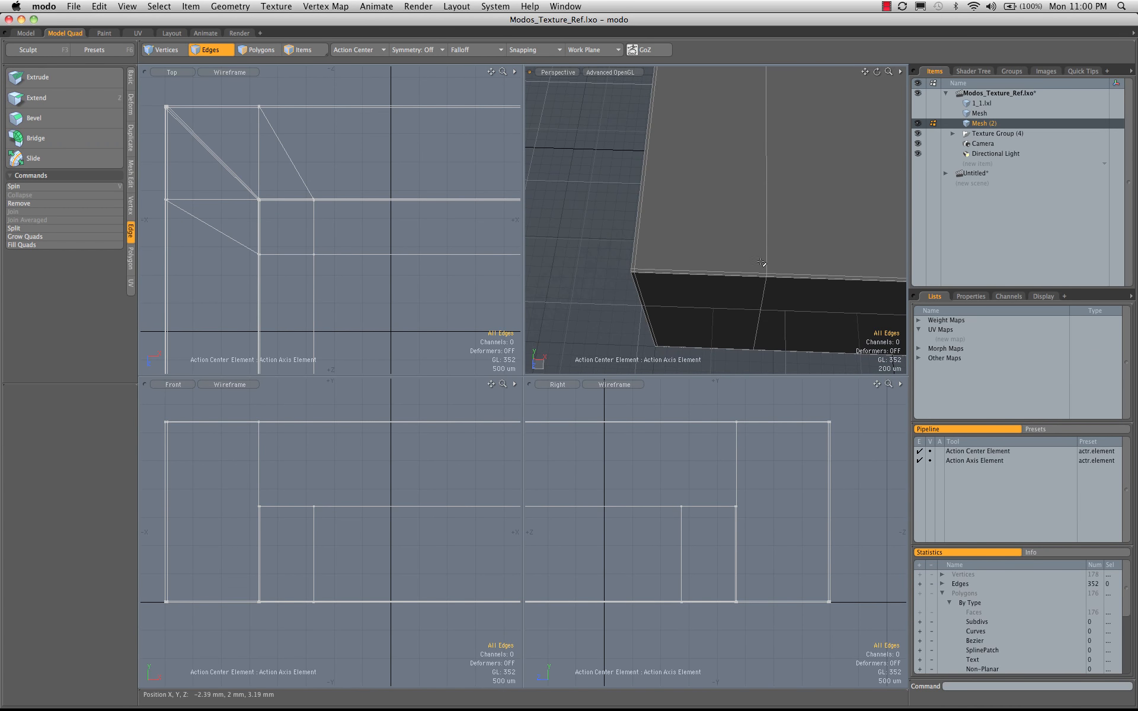
{"action": "key", "text": "3"}
{"action": "double_click", "coordinate": [758, 292]}
{"action": "left_click", "coordinate": [762, 287]}
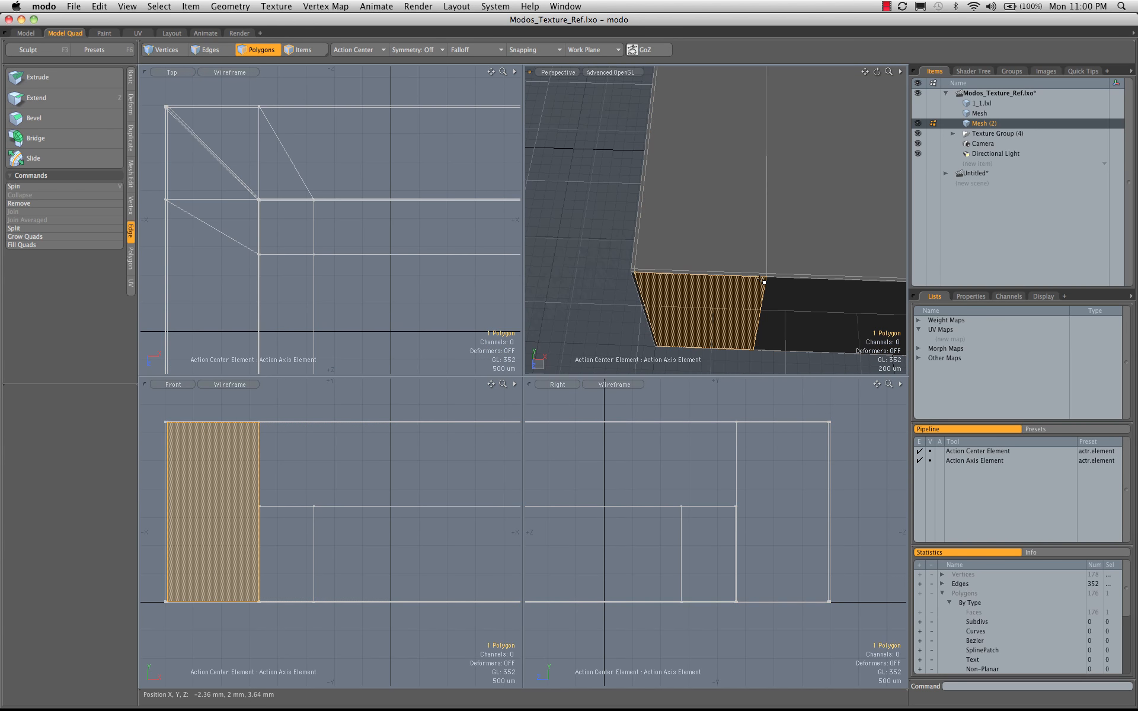
{"action": "key", "text": "alt+c"}
{"action": "left_click_drag", "start_coordinate": [762, 263], "coordinate": [736, 263]}
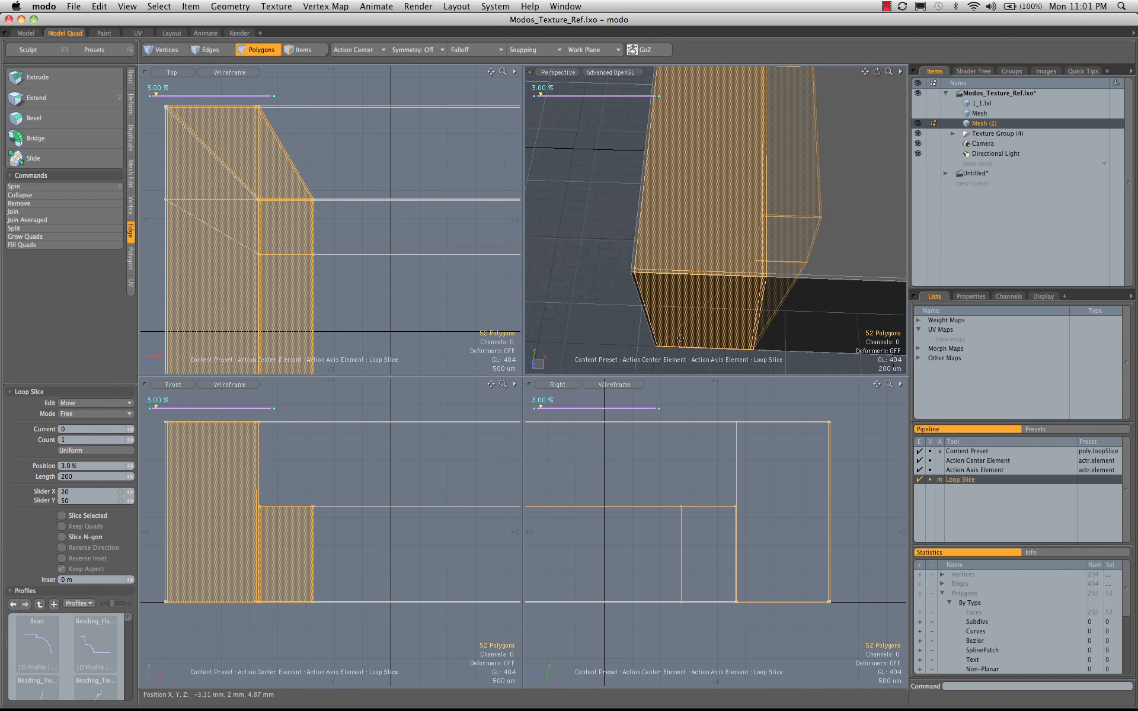
{"action": "key", "text": "q"}
{"action": "left_click", "coordinate": [623, 278]}
Step: Loop-slice the strip along the other aligned top loop at 3% to add a matching support loop
{"action": "left_click_drag", "start_coordinate": [759, 321], "coordinate": [734, 208], "text": "alt"}
{"action": "scroll", "coordinate": [660, 249], "scroll_direction": "down", "scroll_amount": 5}
{"action": "scroll", "coordinate": [771, 223], "scroll_direction": "up", "scroll_amount": 5}
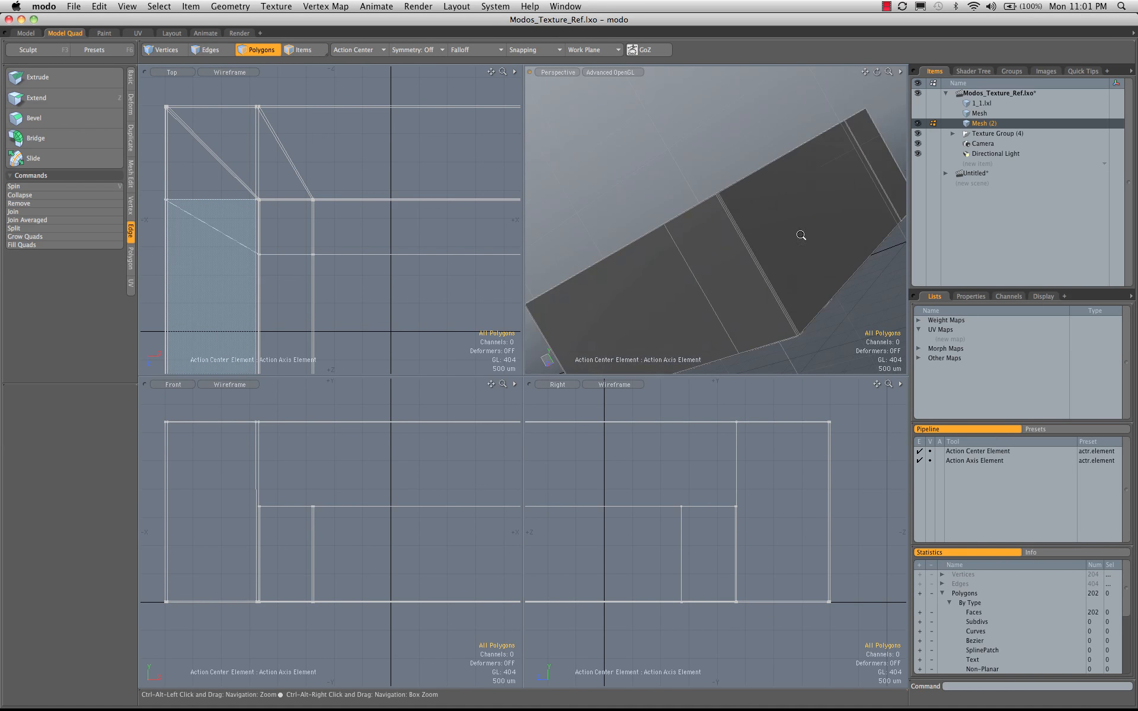
{"action": "left_click_drag", "start_coordinate": [802, 236], "coordinate": [841, 277], "text": "alt"}
{"action": "scroll", "coordinate": [852, 278], "scroll_direction": "up", "scroll_amount": 4}
{"action": "left_click", "coordinate": [851, 298]}
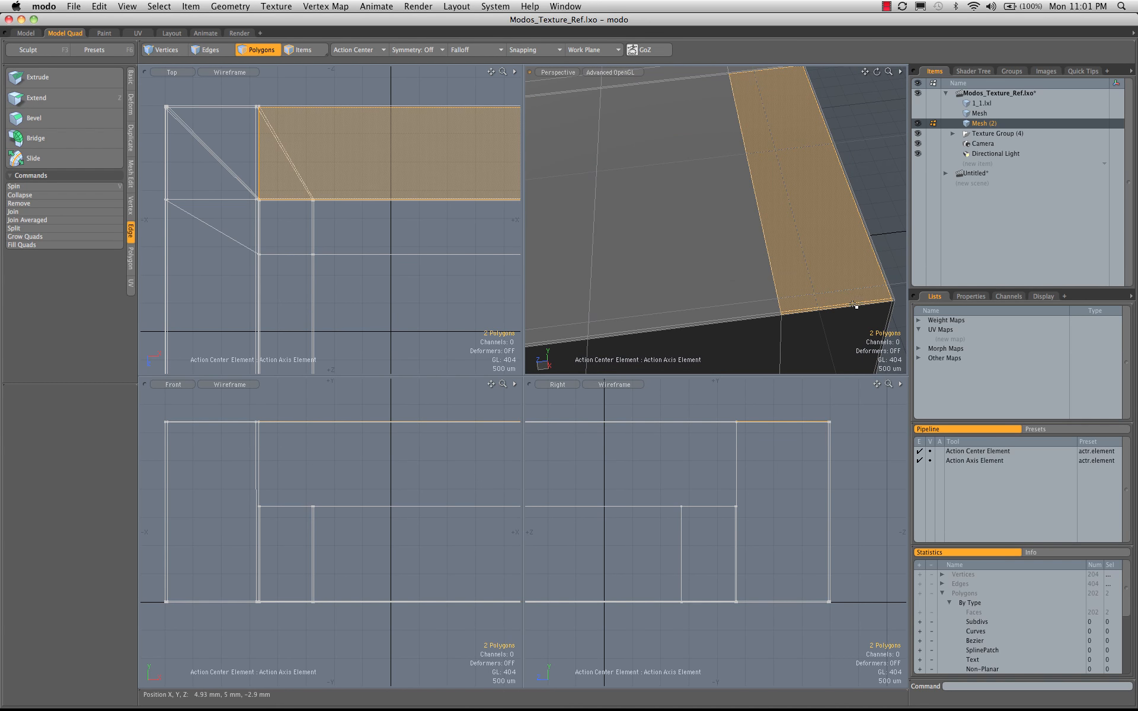
{"action": "key", "text": "alt+c"}
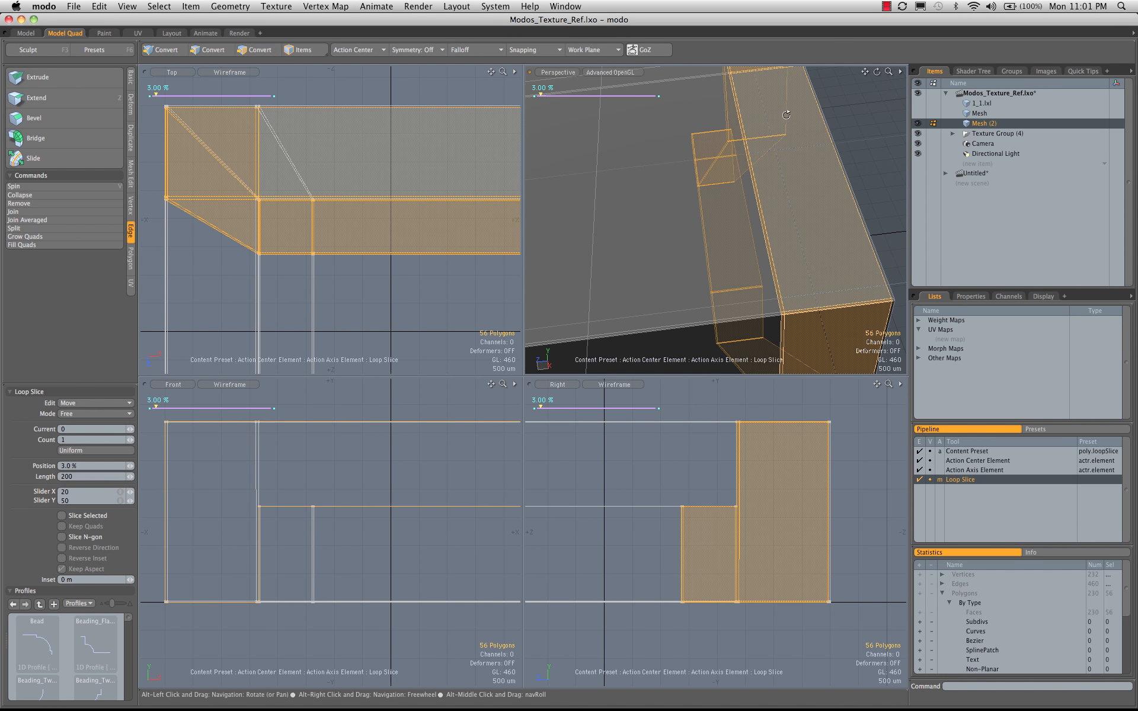
{"action": "key", "text": "q"}
Step: Select the L-shaped strip of top polygons along two adjacent sides of the box, including its narrow border polygons
{"action": "left_click", "coordinate": [798, 142]}
{"action": "left_click_drag", "start_coordinate": [765, 187], "coordinate": [774, 335], "text": "alt+shift"}
{"action": "left_click_drag", "start_coordinate": [764, 224], "coordinate": [740, 219], "text": "shift"}
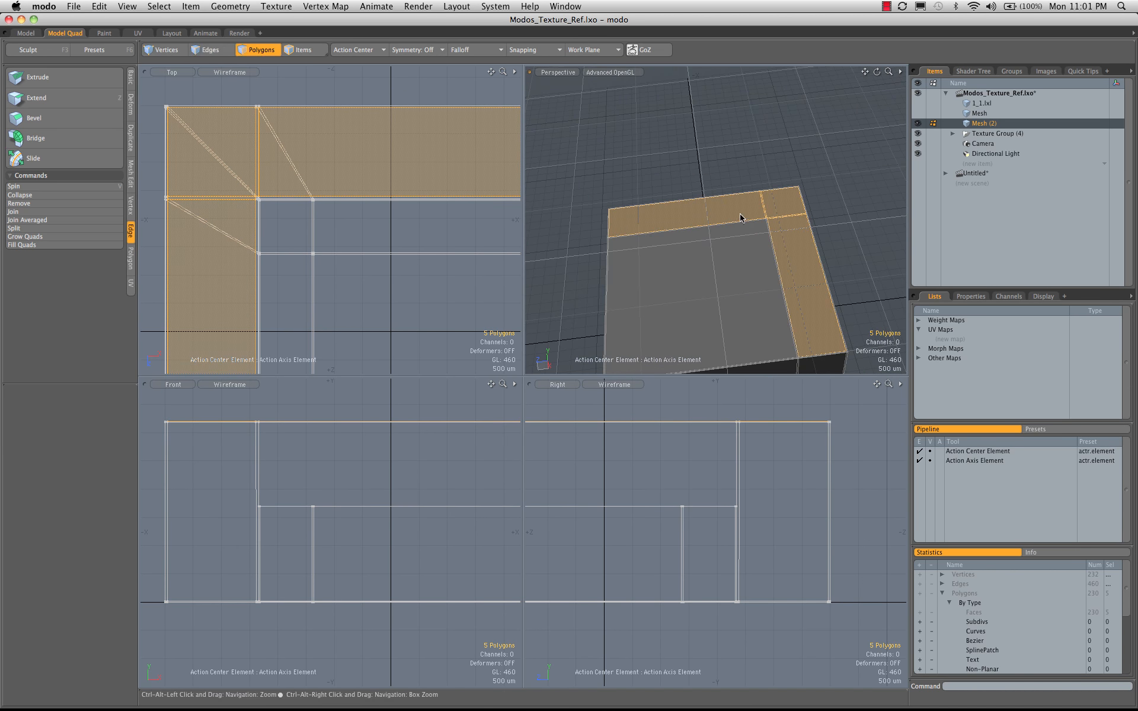
{"action": "key", "text": "KP_0"}
{"action": "left_click_drag", "start_coordinate": [484, 376], "coordinate": [740, 389], "text": "alt"}
{"action": "key", "text": "shift+Up"}
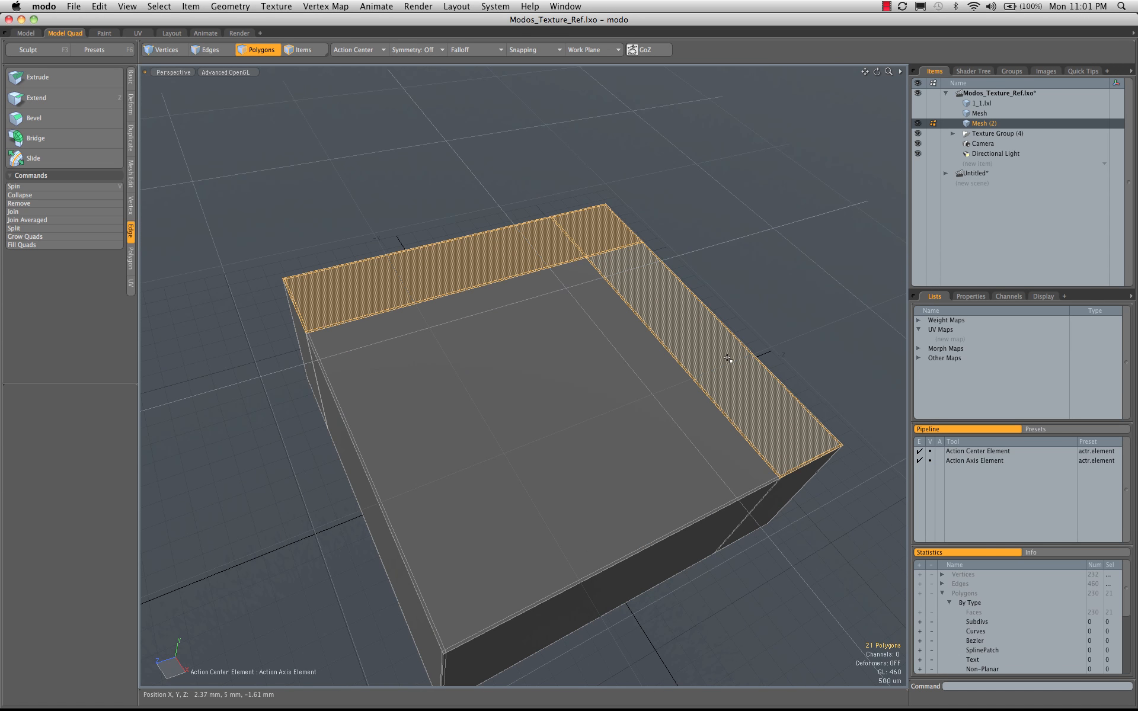
Step: Bevel the L-shaped strip as a group with a 6.4 mm shift and 0 m inset to raise two walls
{"action": "key", "text": "b"}
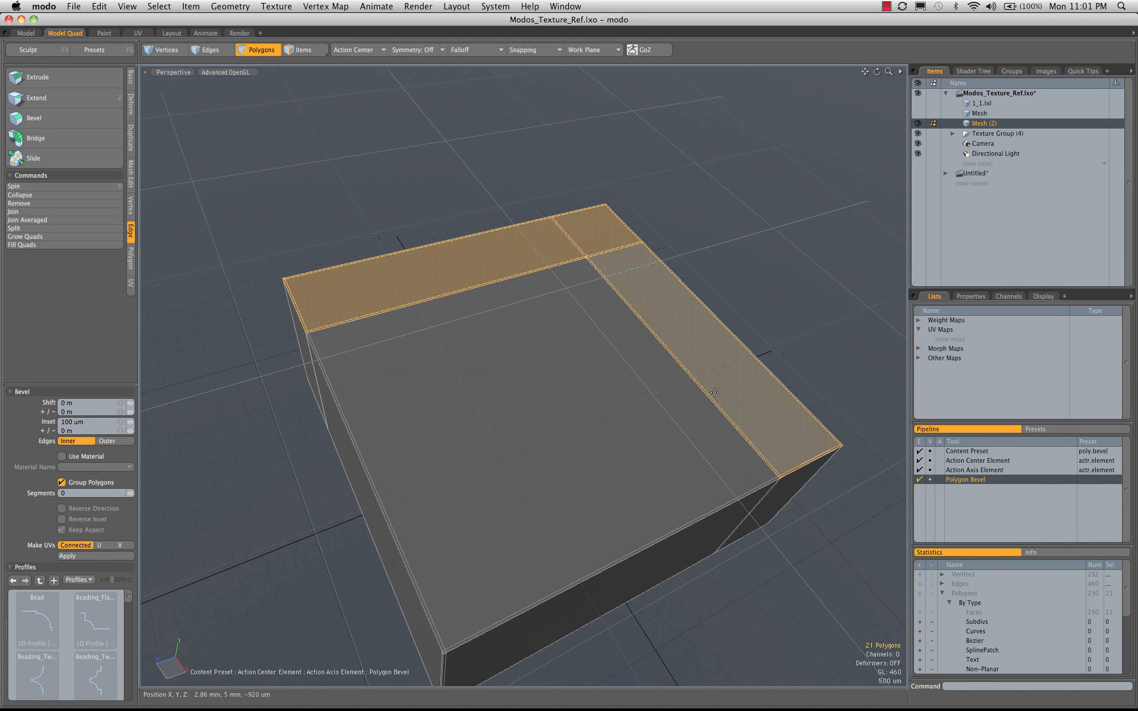
{"action": "left_click", "coordinate": [714, 392]}
{"action": "left_click_drag", "start_coordinate": [708, 394], "coordinate": [606, 61], "text": "alt"}
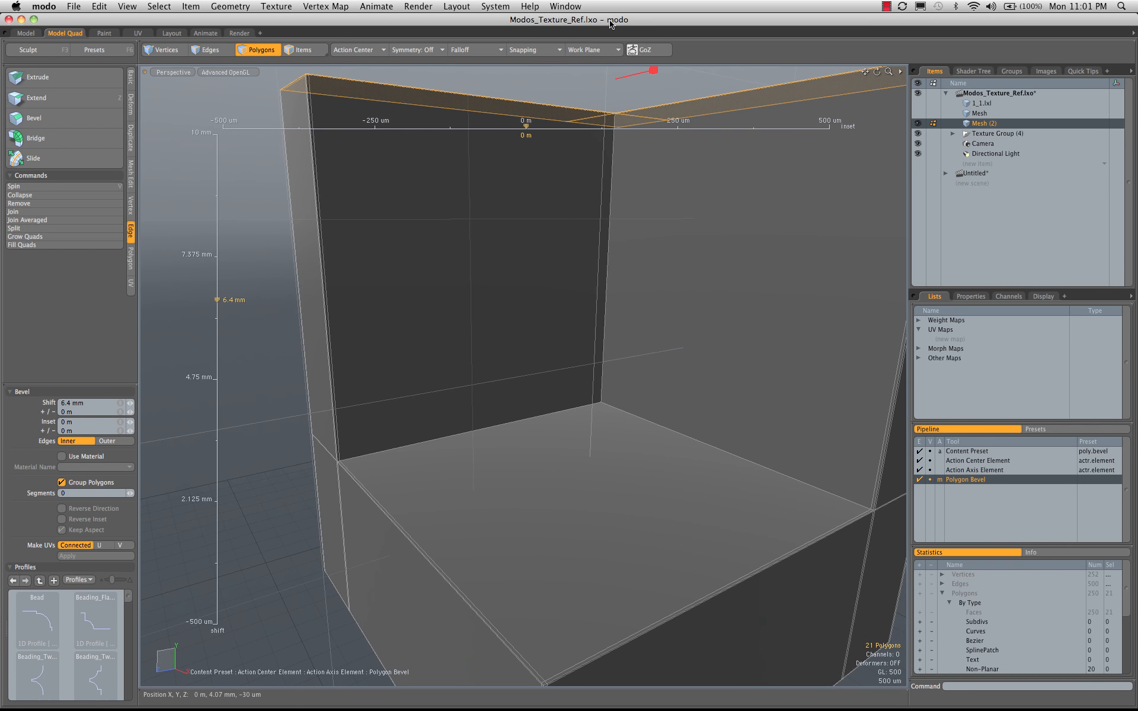
{"action": "left_click_drag", "start_coordinate": [572, 259], "coordinate": [504, 273], "text": "ctrl+alt"}
{"action": "key", "text": "space"}
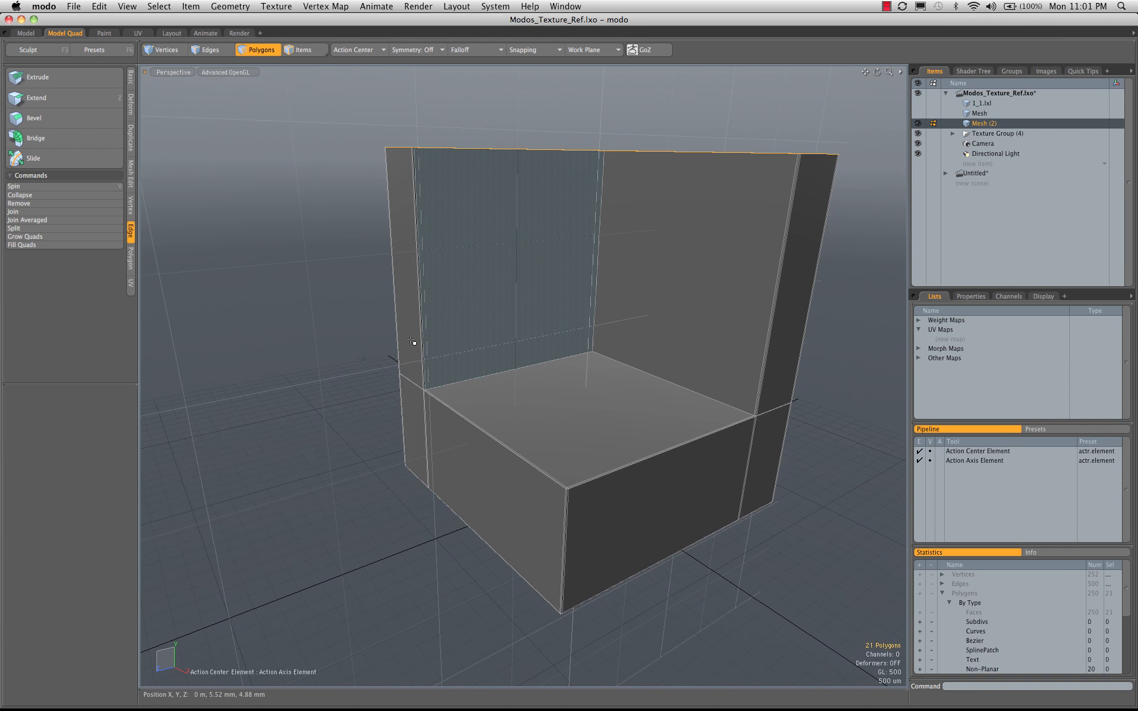
{"action": "left_click", "coordinate": [317, 325]}
Step: Turn on subdivision for Mesh (2) and try to loop-slice across two inner polygons of the raised side wall
{"action": "key", "text": "Tab"}
{"action": "left_click_drag", "start_coordinate": [542, 335], "coordinate": [666, 378], "text": "alt"}
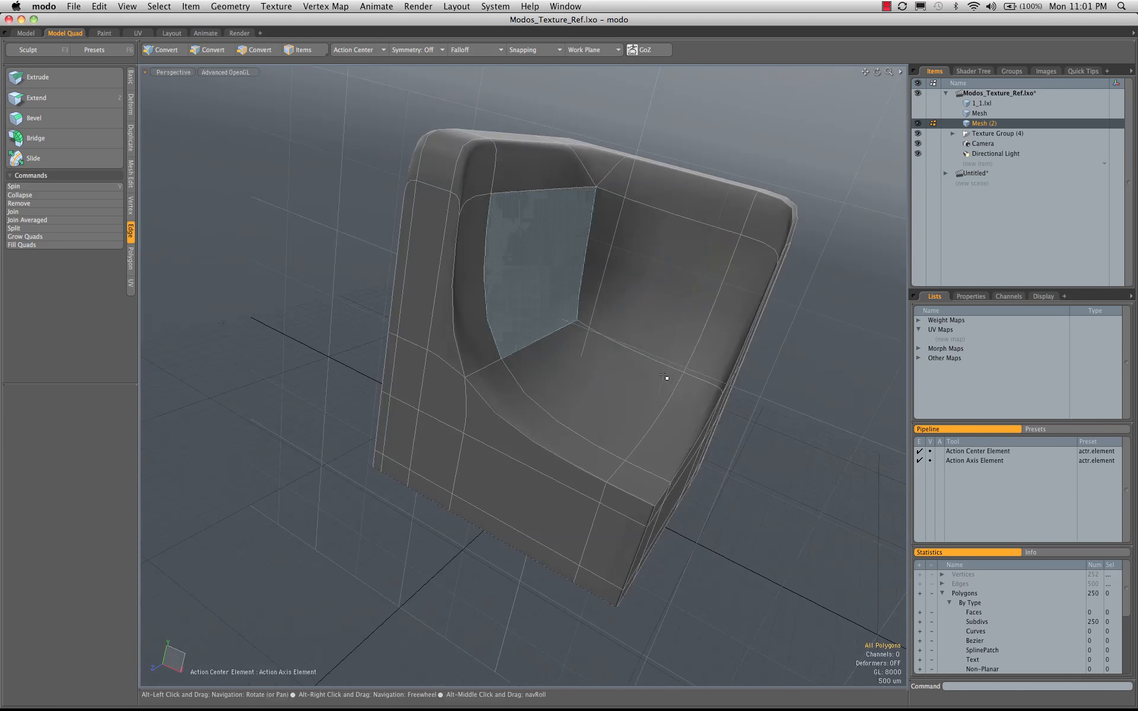
{"action": "left_click_drag", "start_coordinate": [473, 268], "coordinate": [503, 274]}
{"action": "key", "text": "alt"}
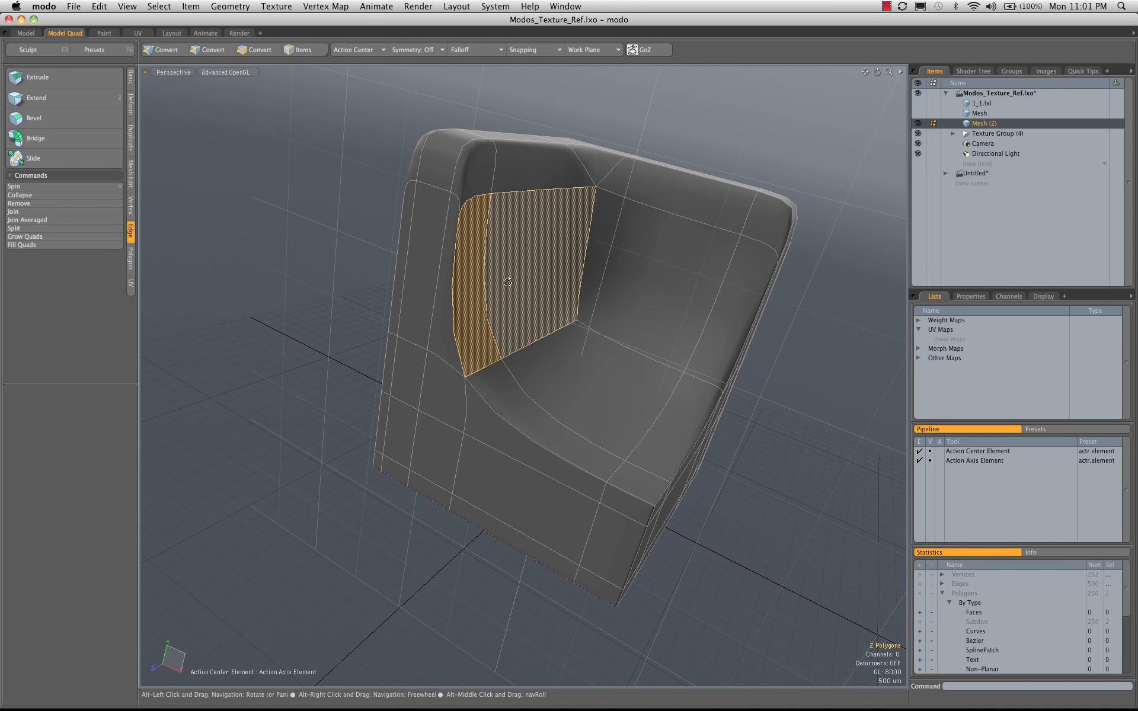
{"action": "key", "text": "alt+c"}
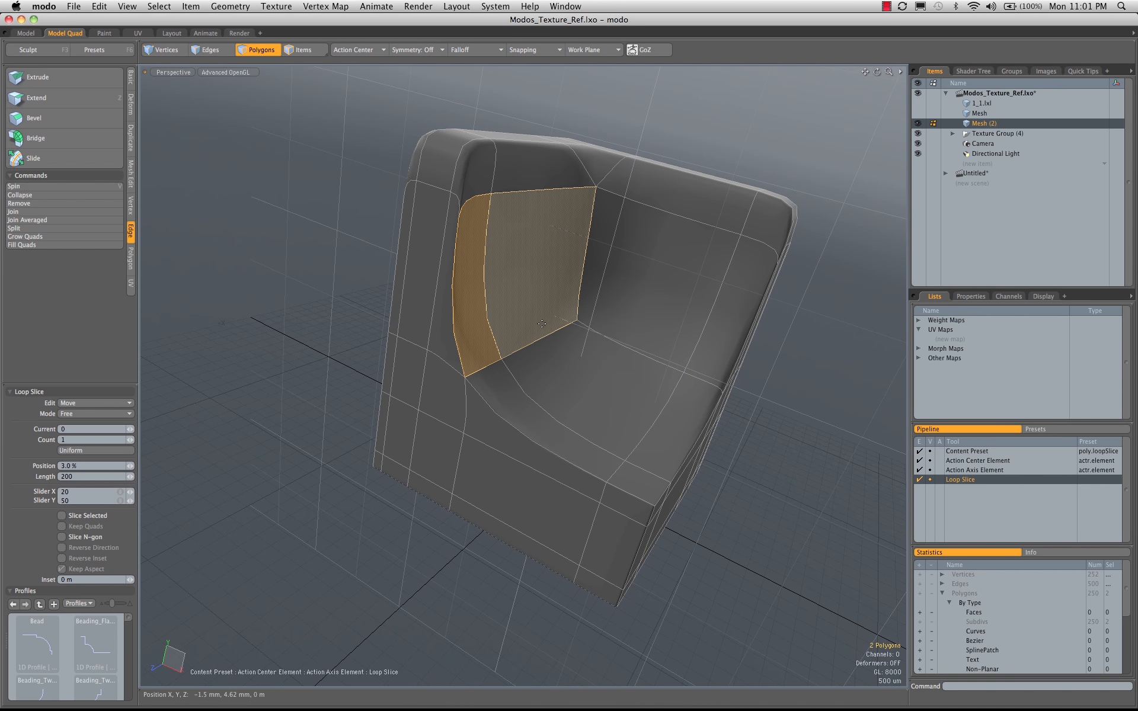
{"action": "key", "text": "space"}
Step: Loop-slice the low inner floor in both directions at 99.5% to tighten its creases against the raised walls
{"action": "left_click", "coordinate": [533, 395]}
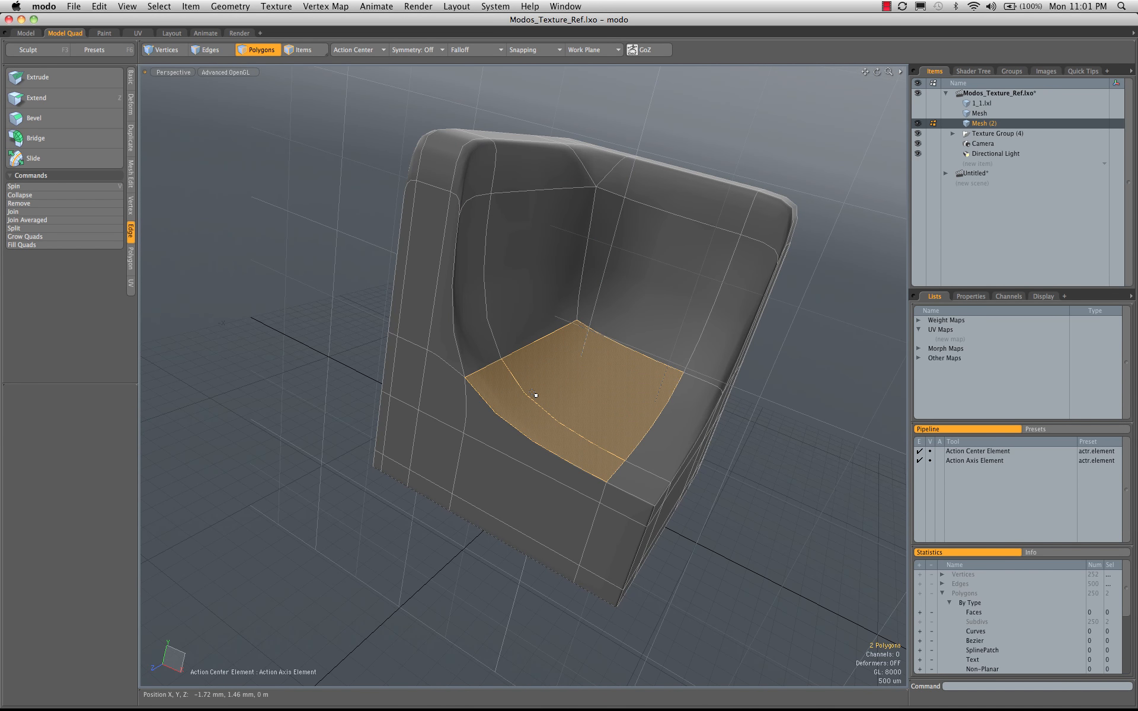
{"action": "key", "text": "alt+c"}
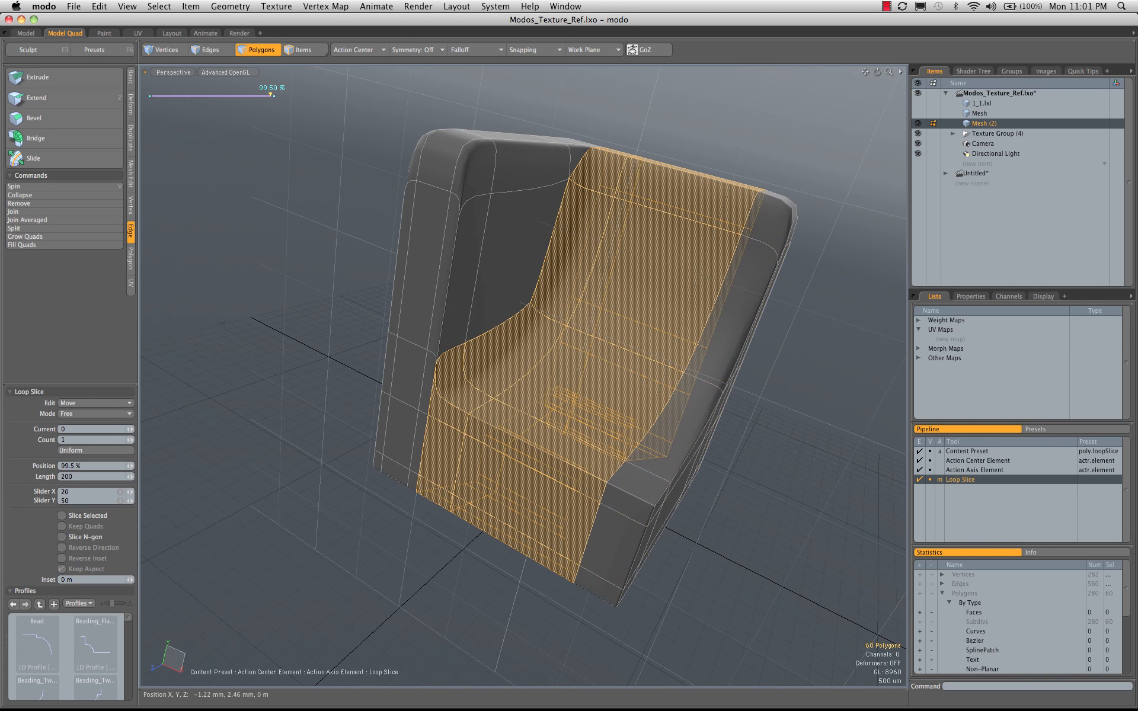
{"action": "key", "text": "space"}
{"action": "left_click_drag", "start_coordinate": [540, 340], "coordinate": [585, 367]}
{"action": "key", "text": "alt+c"}
{"action": "key", "text": "space"}
{"action": "left_click", "coordinate": [295, 279]}
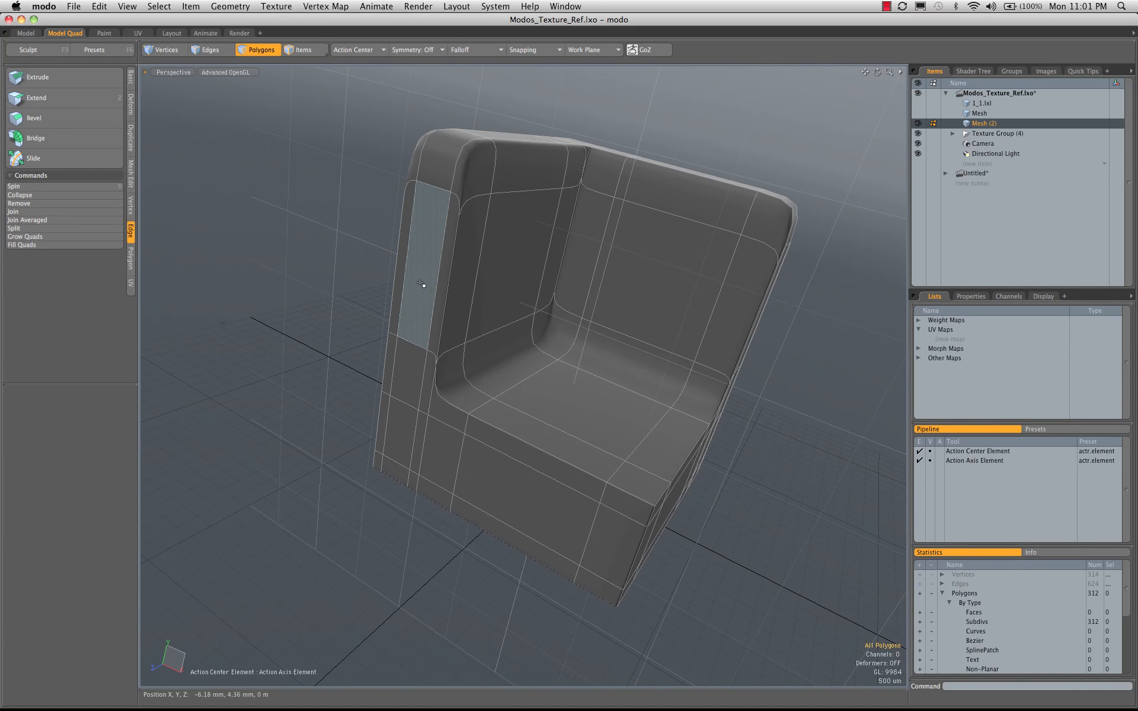
Step: Loop-slice the raised walls horizontally with two slices in Symmetry mode, placing one near the top and one near the base
{"action": "left_click_drag", "start_coordinate": [424, 285], "coordinate": [450, 291]}
{"action": "left_click", "coordinate": [451, 293], "text": "shift"}
{"action": "key", "text": "alt+c"}
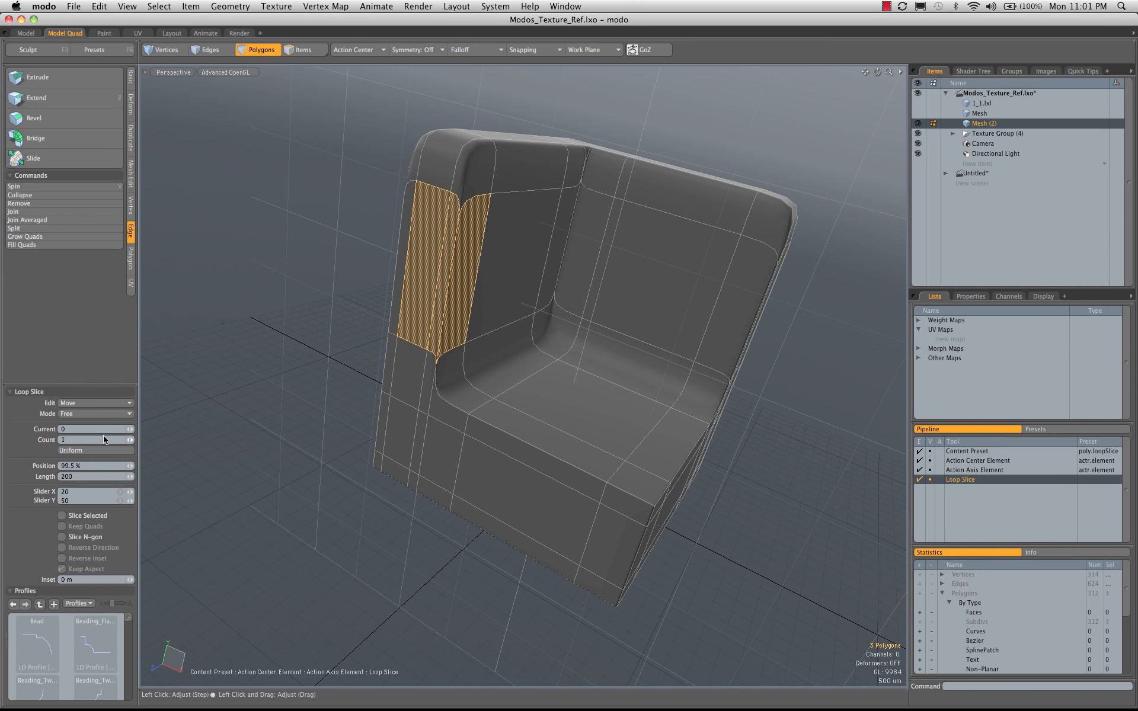
{"action": "left_click", "coordinate": [111, 417]}
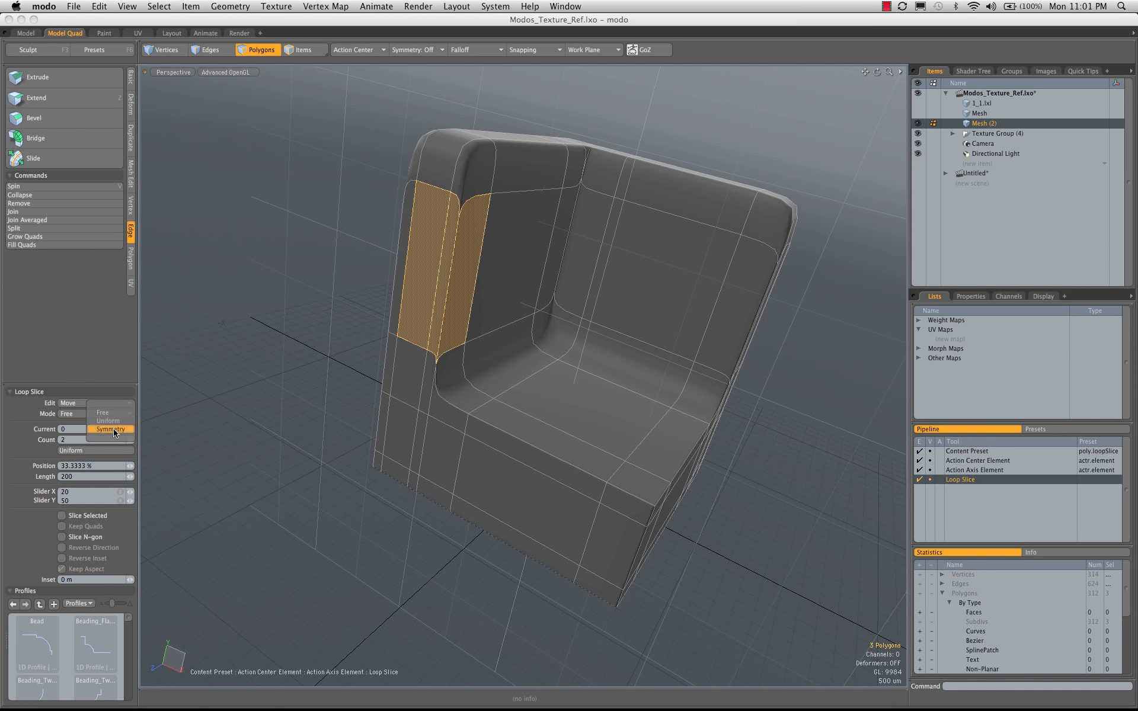
{"action": "left_click", "coordinate": [113, 429]}
{"action": "left_click_drag", "start_coordinate": [584, 267], "coordinate": [512, 250]}
{"action": "key", "text": "Escape"}
{"action": "key", "text": "Escape"}
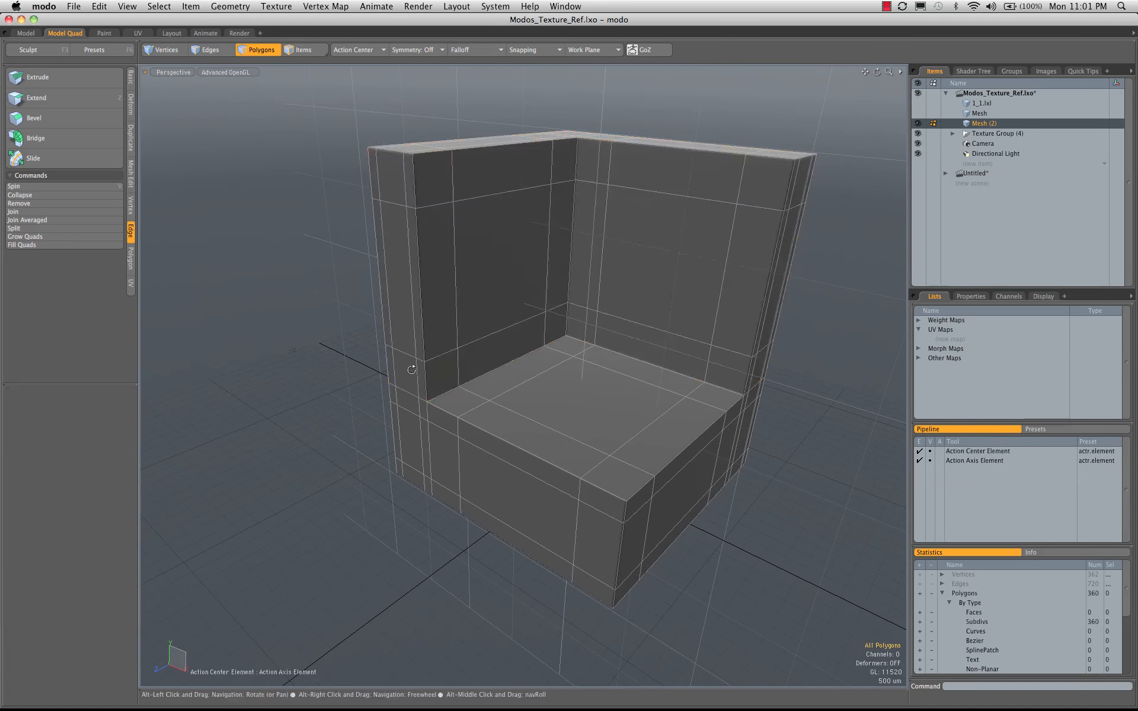
Step: Try lowering the walls' upper horizontal edge loop by 1.96 mm with the action center set to Automatic, and undo the move
{"action": "left_click_drag", "start_coordinate": [412, 372], "coordinate": [595, 275], "text": "alt"}
{"action": "left_click_drag", "start_coordinate": [624, 235], "coordinate": [633, 273], "text": "alt"}
{"action": "key", "text": "2"}
{"action": "double_click", "coordinate": [635, 281]}
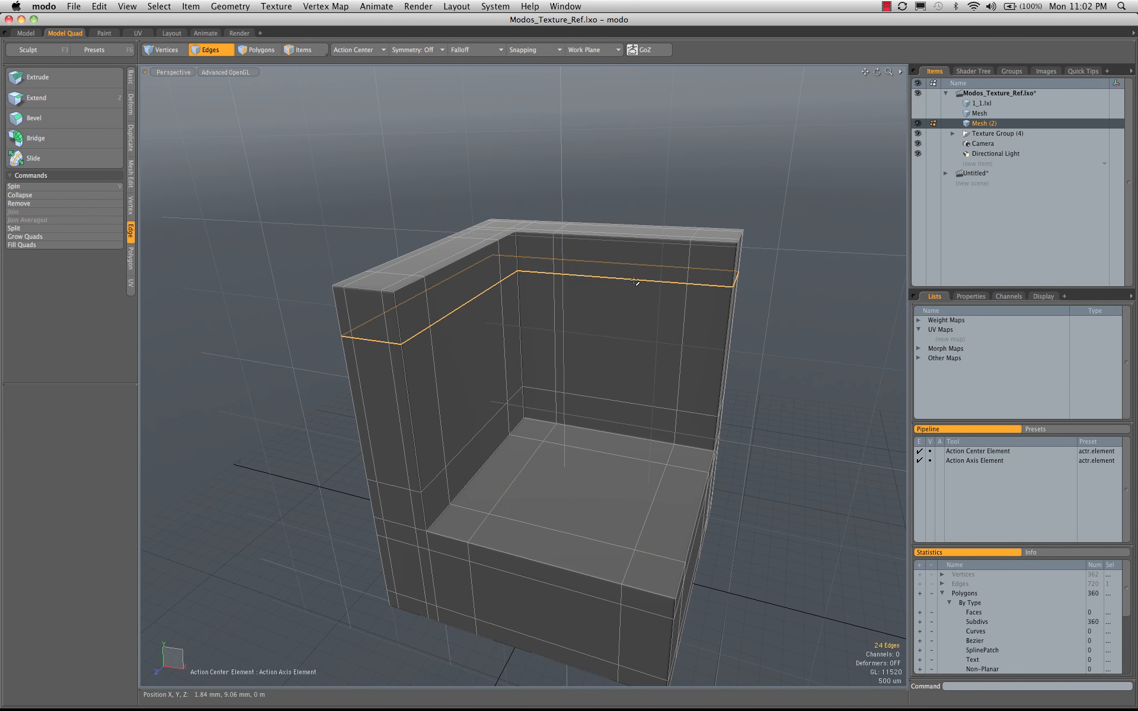
{"action": "key", "text": "y"}
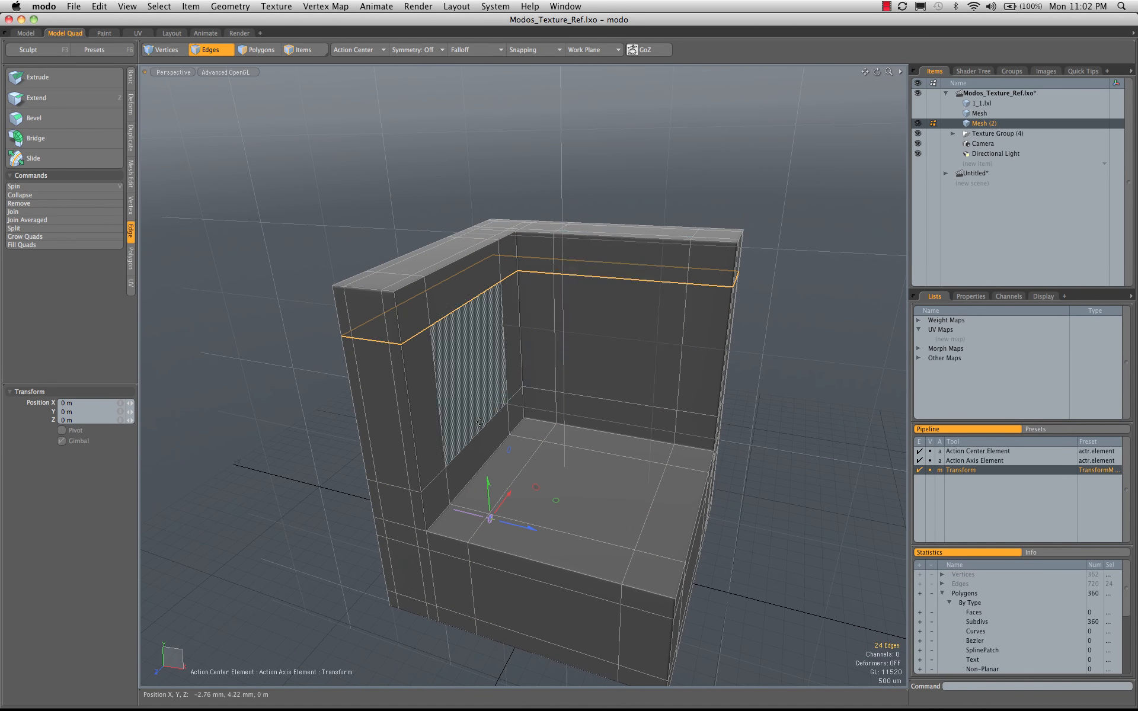
{"action": "left_click", "coordinate": [353, 46]}
{"action": "left_click", "coordinate": [350, 59]}
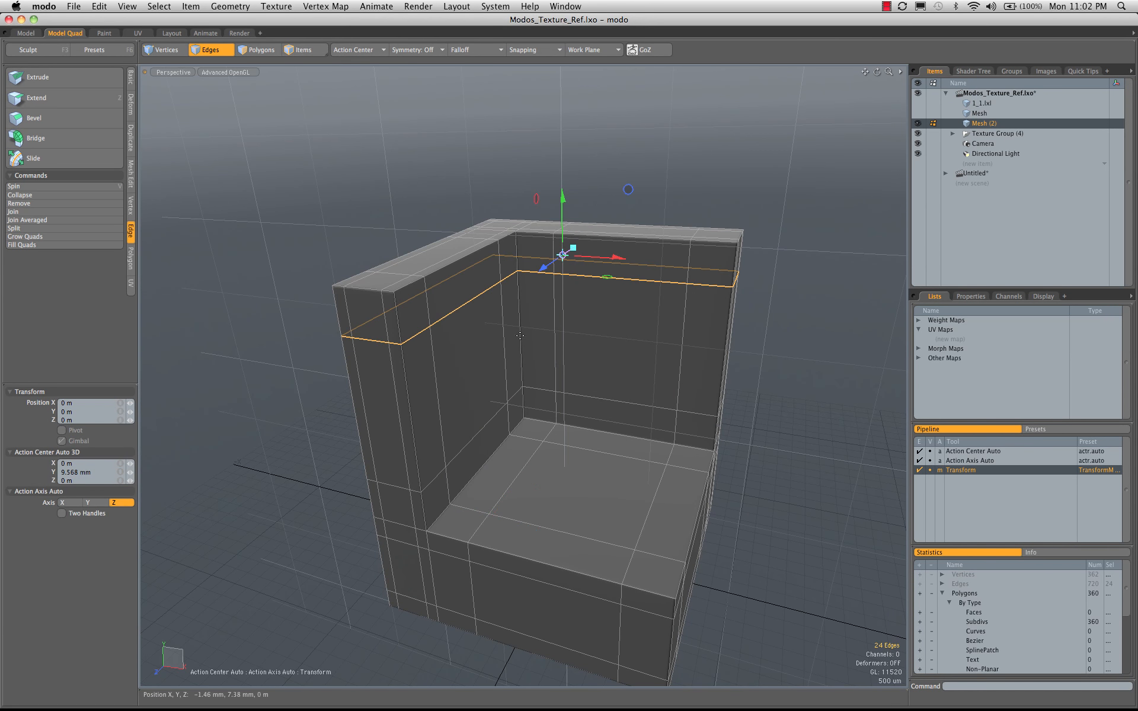
{"action": "left_click_drag", "start_coordinate": [562, 200], "coordinate": [562, 271]}
{"action": "left_click_drag", "start_coordinate": [418, 320], "coordinate": [446, 309], "text": "alt"}
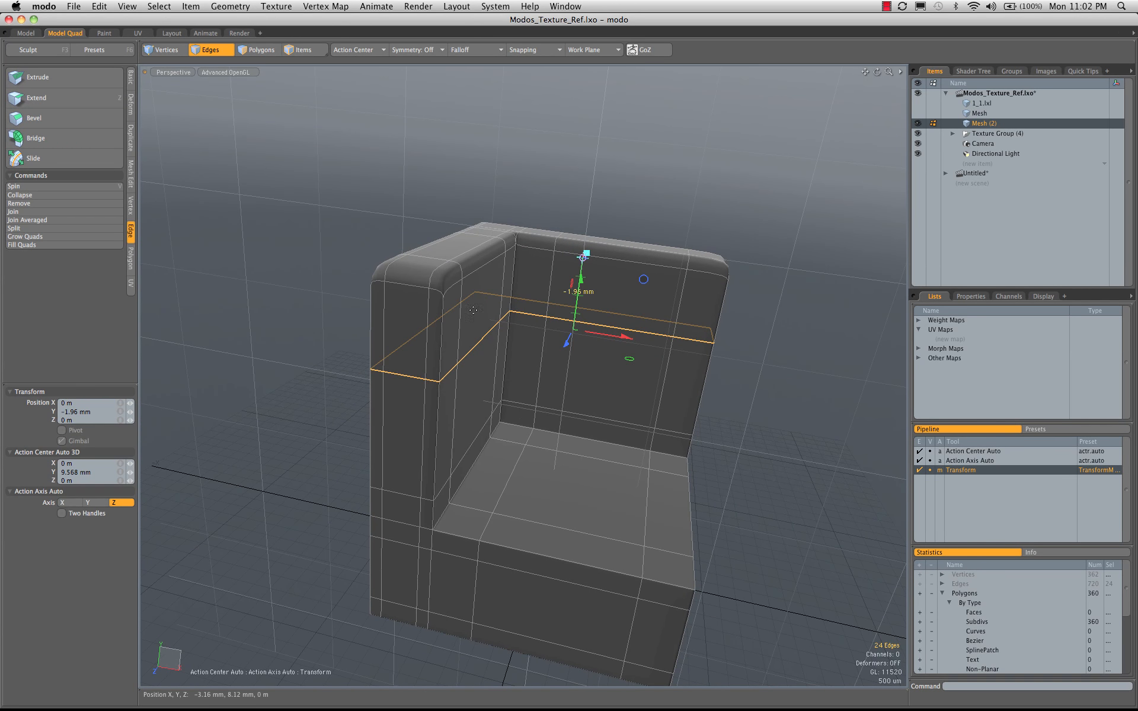
{"action": "key", "text": "super+z"}
{"action": "left_click_drag", "start_coordinate": [523, 319], "coordinate": [508, 231], "text": "alt"}
{"action": "key", "text": "Escape"}
{"action": "key", "text": "Escape"}
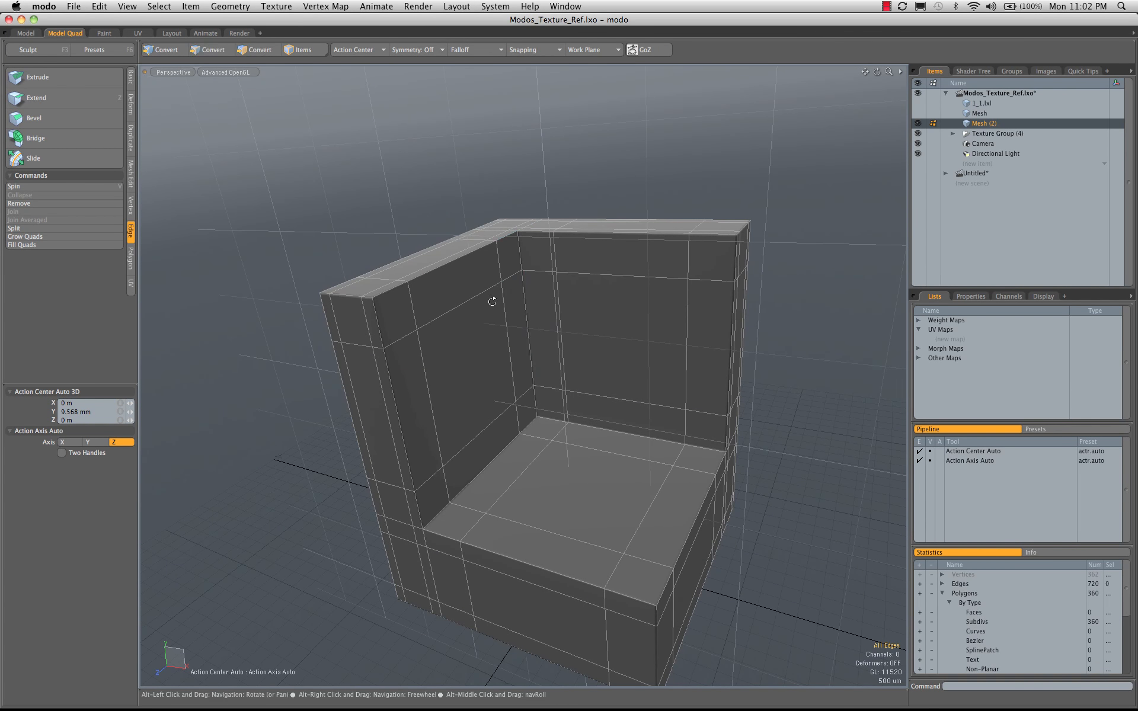
Step: Select the three short top edges at the free end of each raised wall and delete them to round the upper corners
{"action": "left_click_drag", "start_coordinate": [493, 300], "coordinate": [640, 301], "text": "alt"}
{"action": "key", "text": "ctrl+space"}
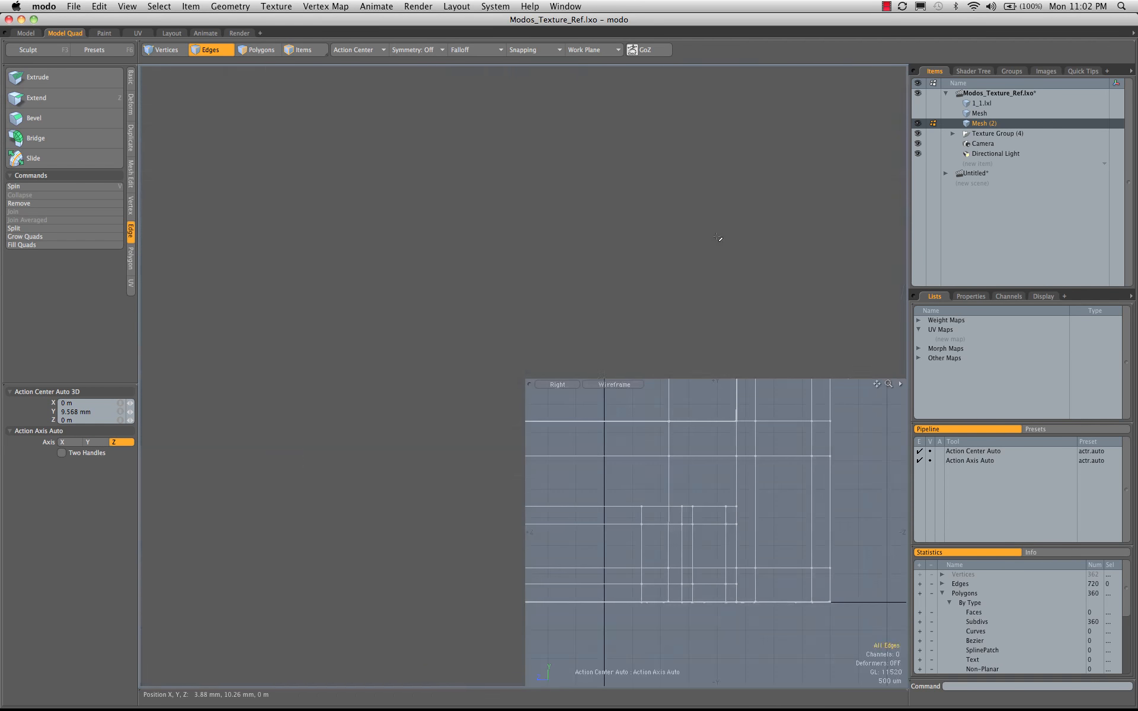
{"action": "left_click_drag", "start_coordinate": [675, 481], "coordinate": [669, 481], "text": "ctrl+alt"}
{"action": "left_click_drag", "start_coordinate": [765, 481], "coordinate": [769, 571], "text": "alt+shift"}
{"action": "left_click_drag", "start_coordinate": [635, 168], "coordinate": [658, 173], "text": "alt"}
{"action": "mouse_move", "coordinate": [658, 173]}
{"action": "left_mouse_down", "text": "alt+shift"}
{"action": "mouse_move", "coordinate": [709, 194]}
{"action": "mouse_move", "coordinate": [638, 170]}
{"action": "left_mouse_up", "text": "alt+shift"}
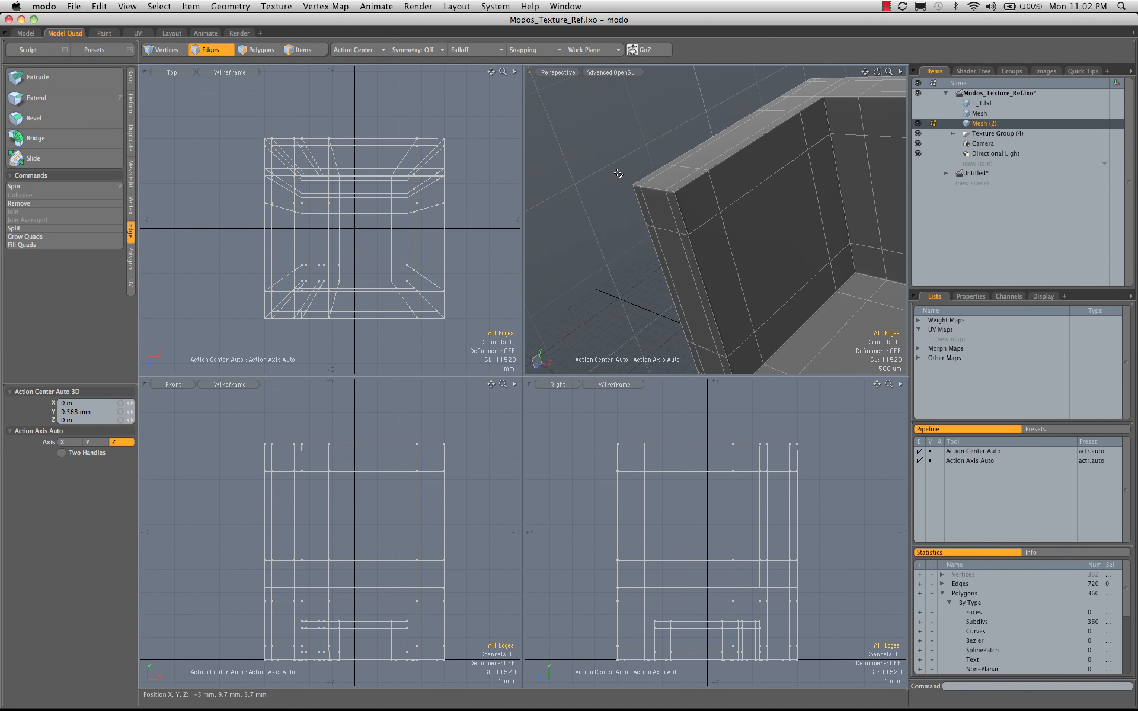
{"action": "right_click_drag", "start_coordinate": [591, 201], "coordinate": [593, 202]}
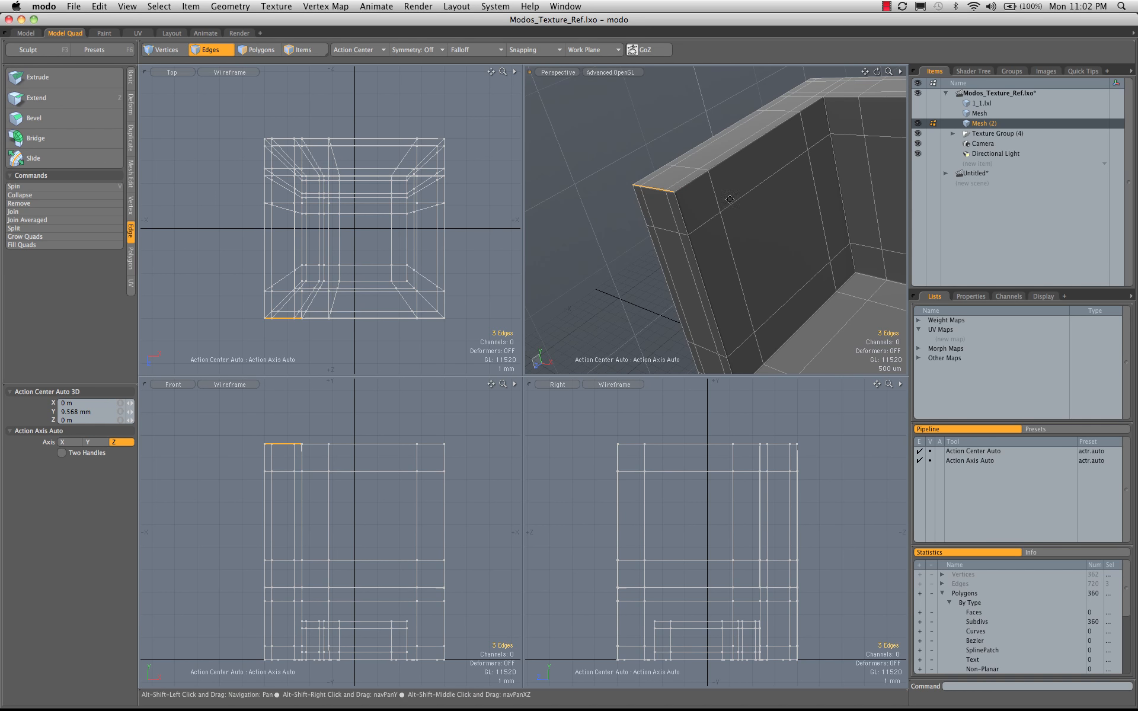
{"action": "mouse_move", "coordinate": [593, 201]}
{"action": "left_mouse_down", "text": "alt"}
{"action": "mouse_move", "coordinate": [661, 193]}
{"action": "mouse_move", "coordinate": [747, 229]}
{"action": "mouse_move", "coordinate": [747, 198]}
{"action": "left_mouse_up", "text": "alt"}
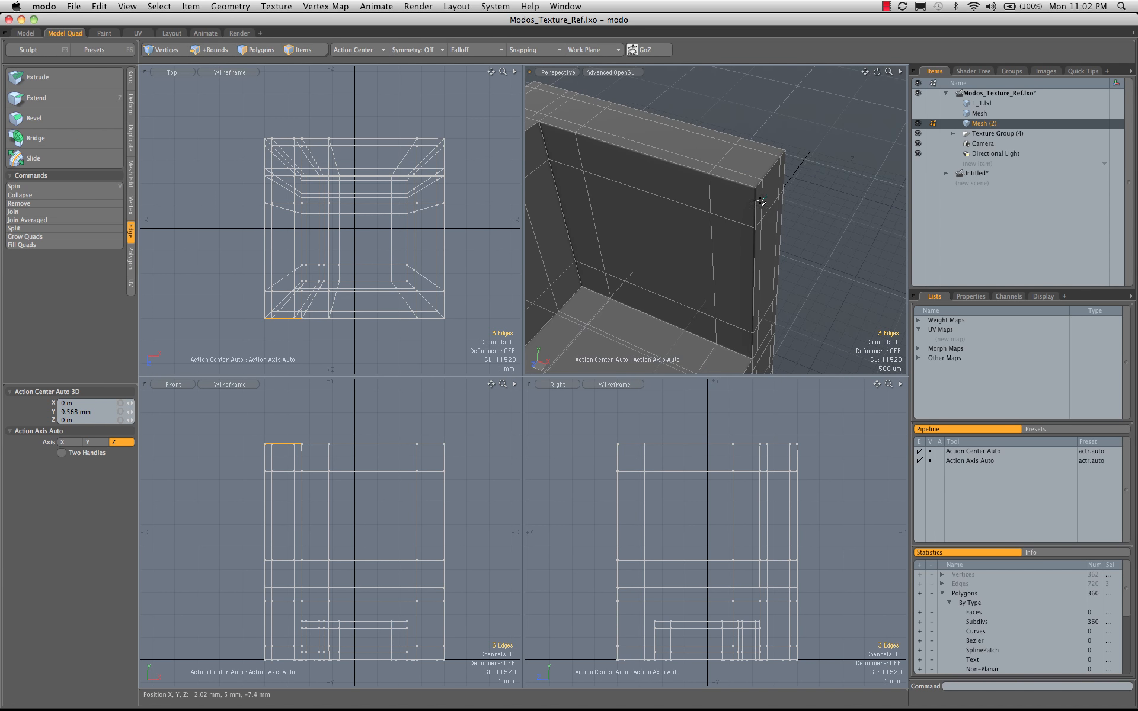
{"action": "left_click_drag", "start_coordinate": [821, 173], "coordinate": [703, 205], "text": "alt"}
{"action": "key", "text": "ctrl+space"}
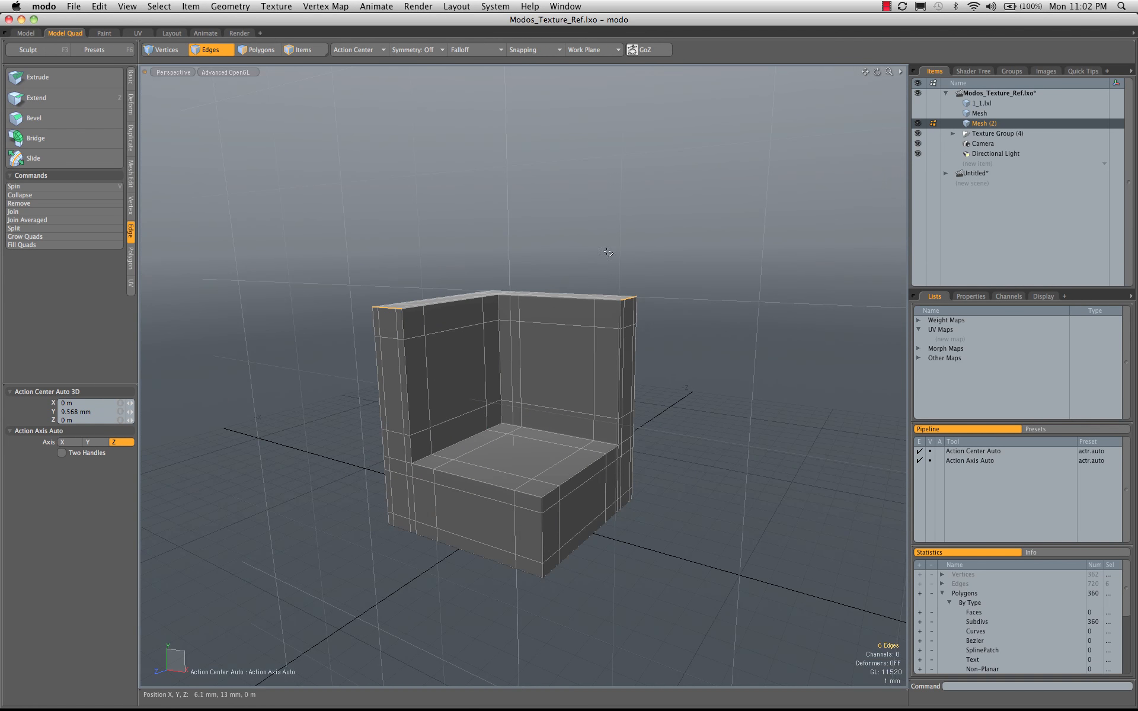
{"action": "scroll", "coordinate": [545, 386], "scroll_direction": "up", "scroll_amount": 3}
{"action": "scroll", "coordinate": [545, 387], "scroll_direction": "down", "scroll_amount": 3}
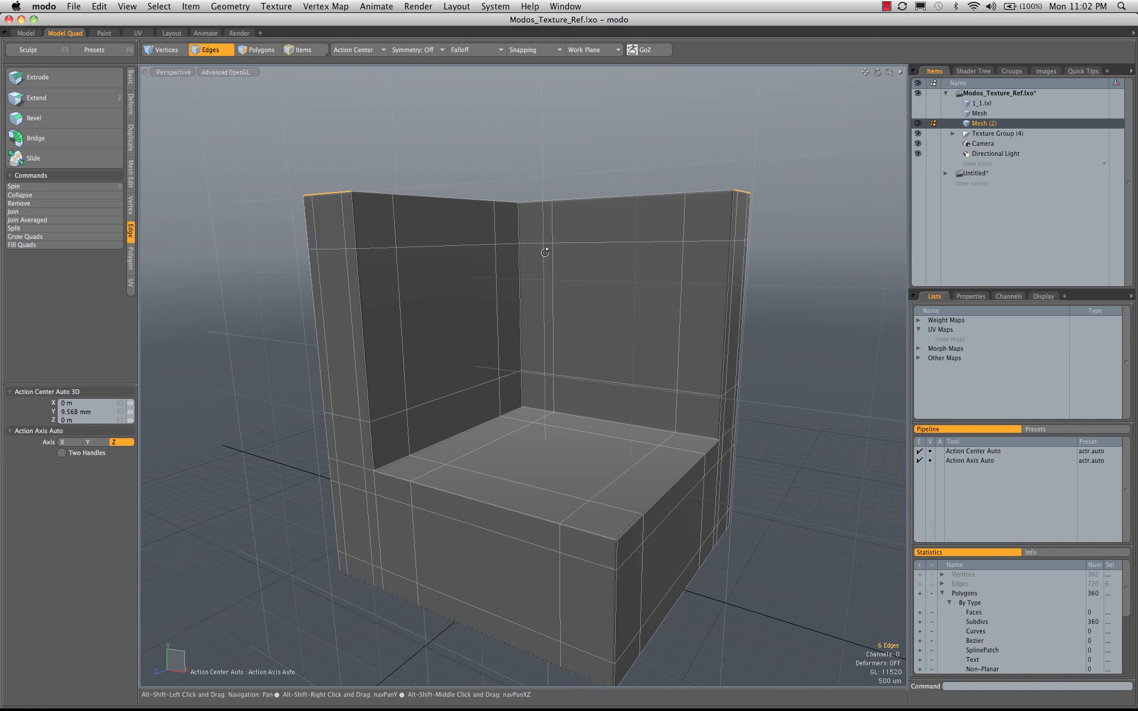
{"action": "left_click", "coordinate": [25, 33]}
{"action": "left_click_drag", "start_coordinate": [546, 296], "coordinate": [595, 398], "text": "alt"}
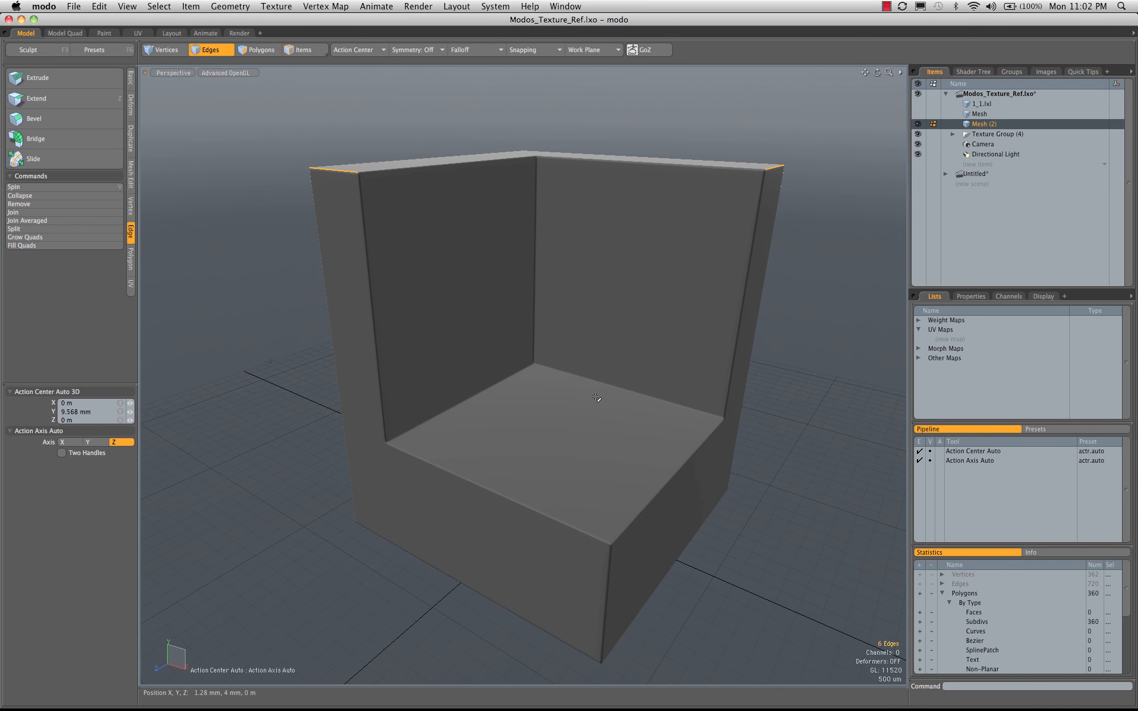
{"action": "key", "text": "Delete"}
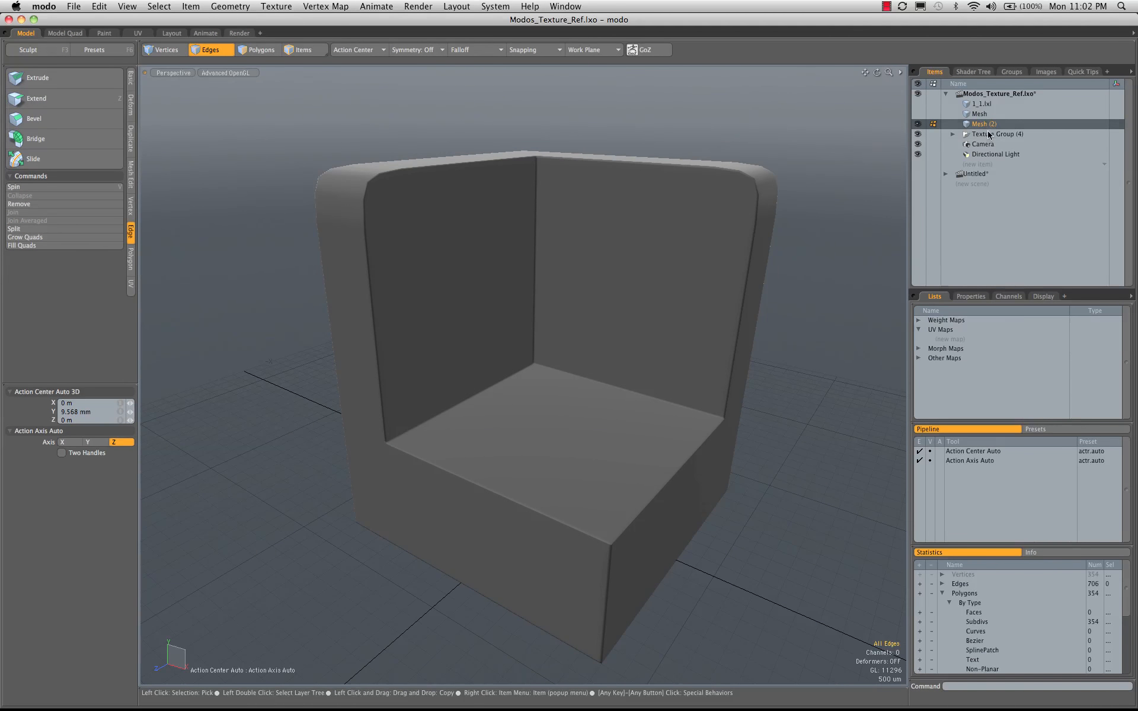
Step: Set Mesh (2)'s Subdivision Level to 4 and check the rounded wall corners
{"action": "left_click", "coordinate": [976, 296]}
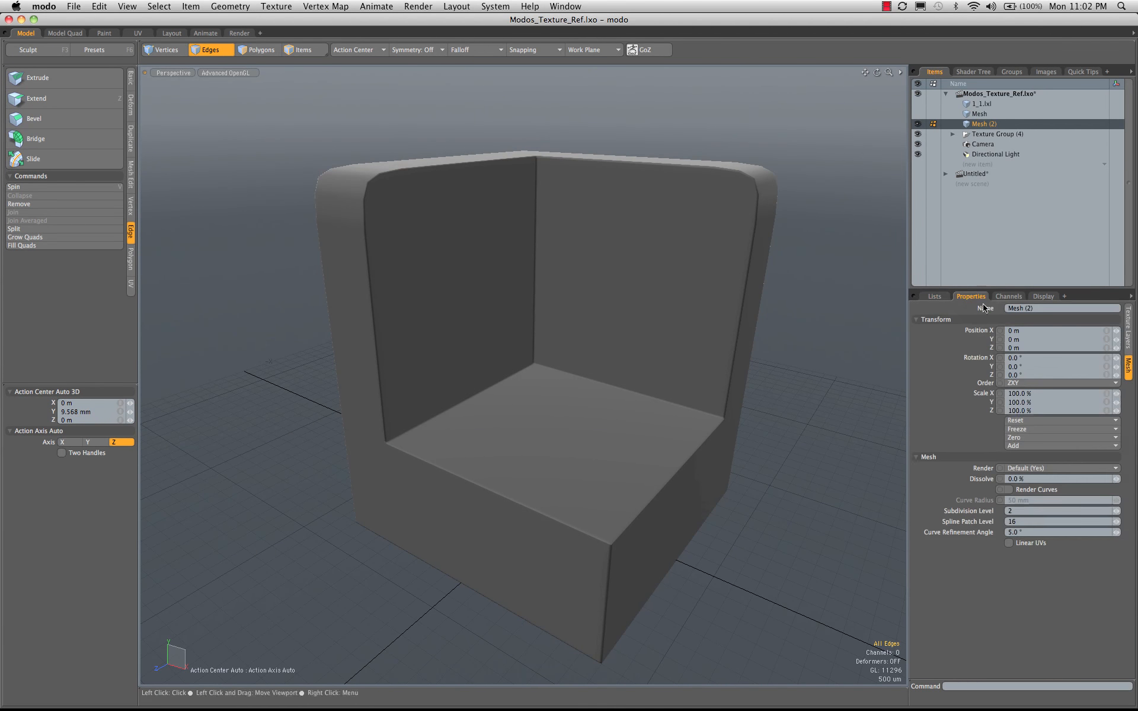
{"action": "left_click", "coordinate": [1117, 512]}
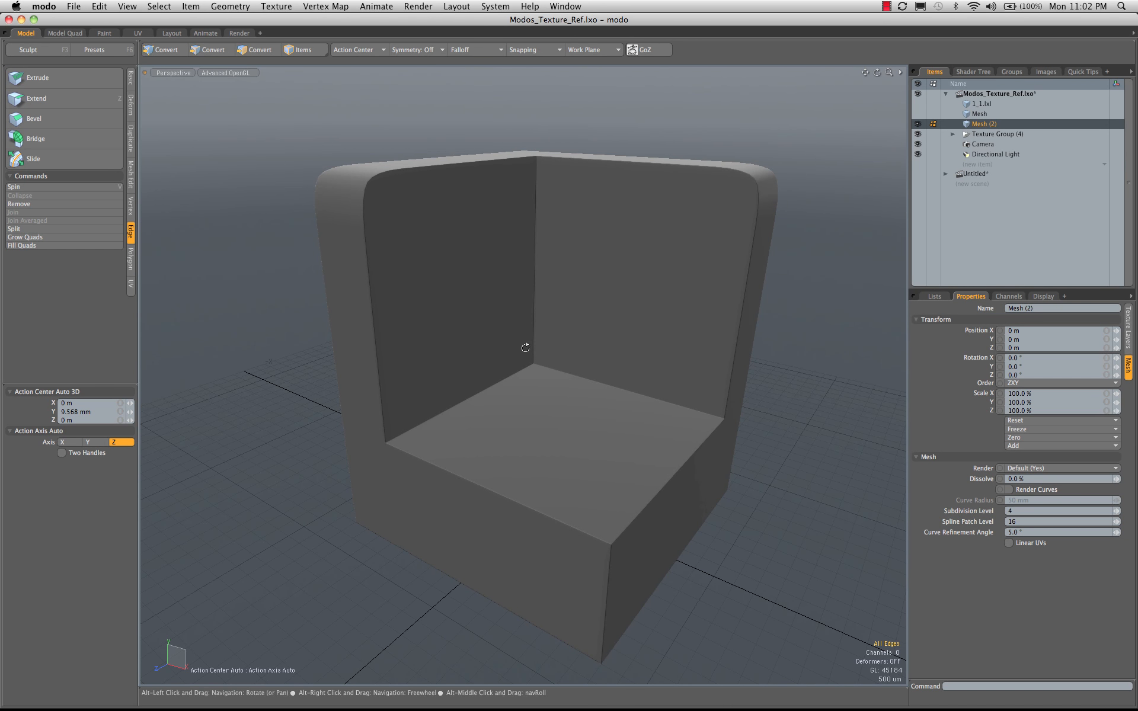
{"action": "left_click_drag", "start_coordinate": [526, 348], "coordinate": [604, 356], "text": "alt"}
{"action": "scroll", "coordinate": [604, 355], "scroll_direction": "down", "scroll_amount": 6}
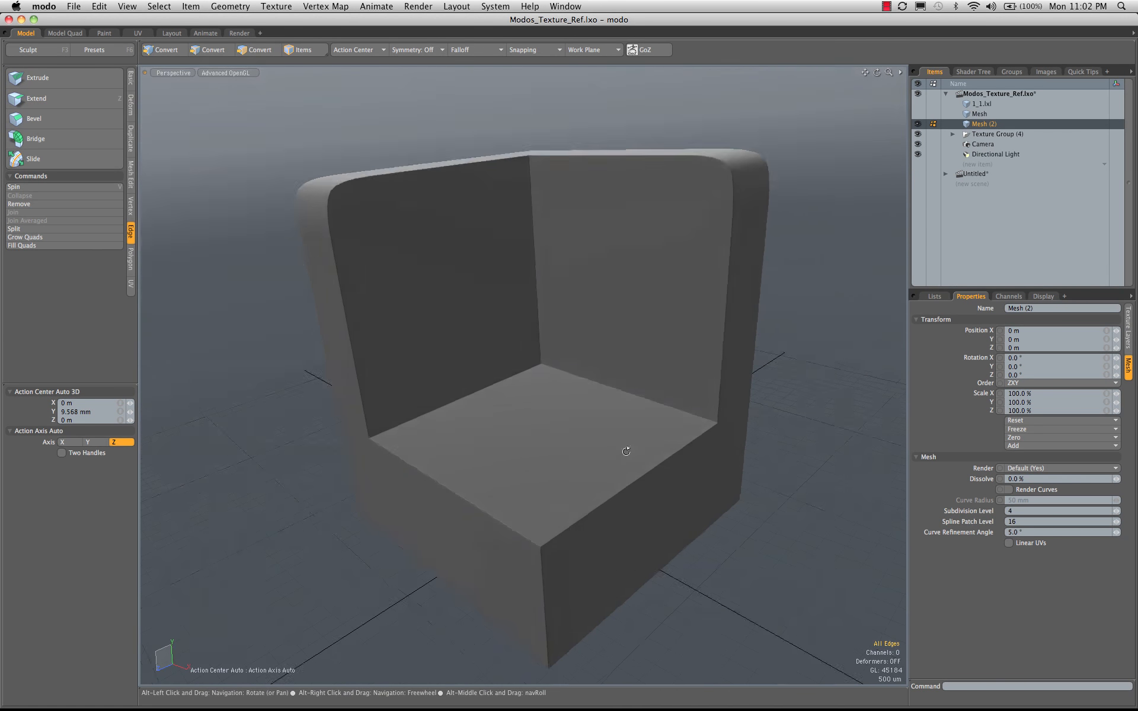
{"action": "left_click_drag", "start_coordinate": [574, 406], "coordinate": [577, 433], "text": "alt"}
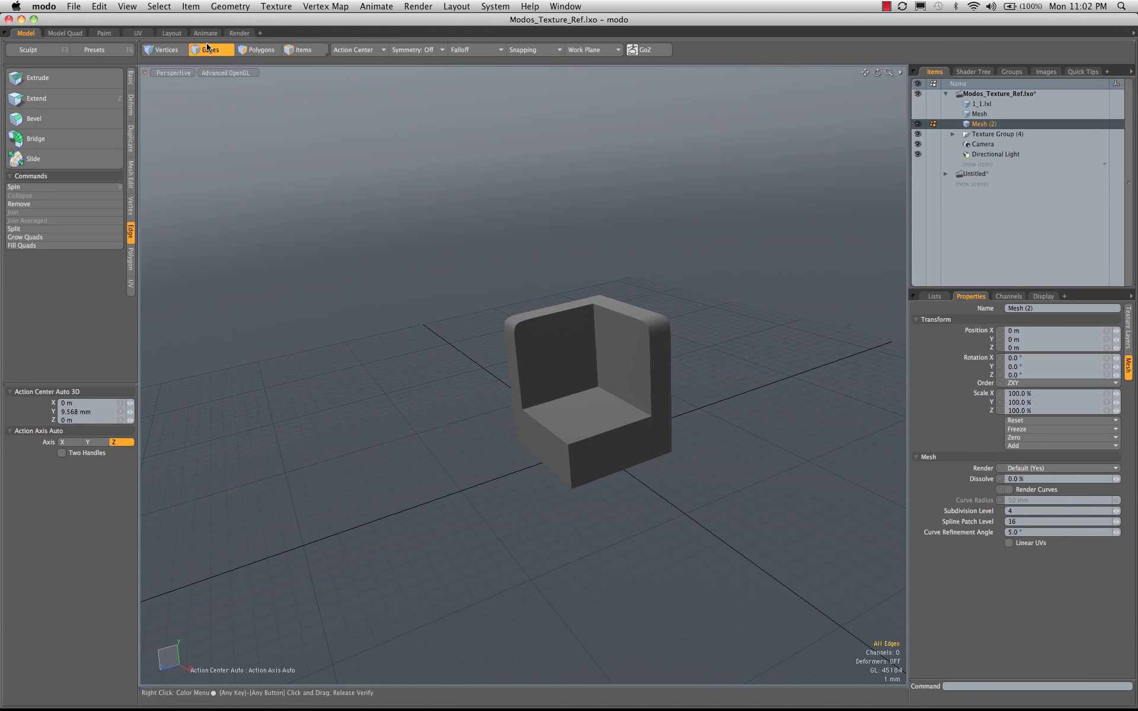
Step: Turn subdivision off to examine the polygons at a wall's upper end corner, and turn it back on to compare the smoothed shape
{"action": "left_click", "coordinate": [65, 33]}
{"action": "key", "text": "Tab"}
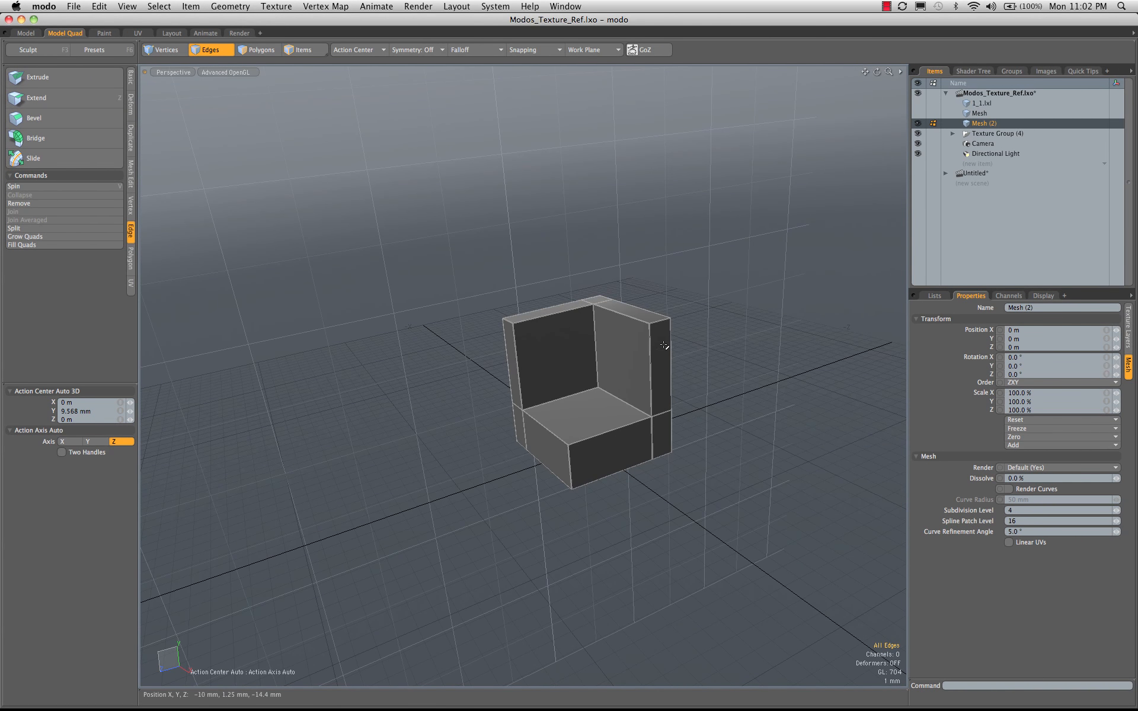
{"action": "left_click_drag", "start_coordinate": [614, 275], "coordinate": [422, 236], "text": "alt"}
{"action": "key", "text": "3"}
{"action": "left_click", "coordinate": [590, 352]}
{"action": "left_click", "coordinate": [504, 264]}
{"action": "left_click_drag", "start_coordinate": [504, 264], "coordinate": [534, 302], "text": "alt"}
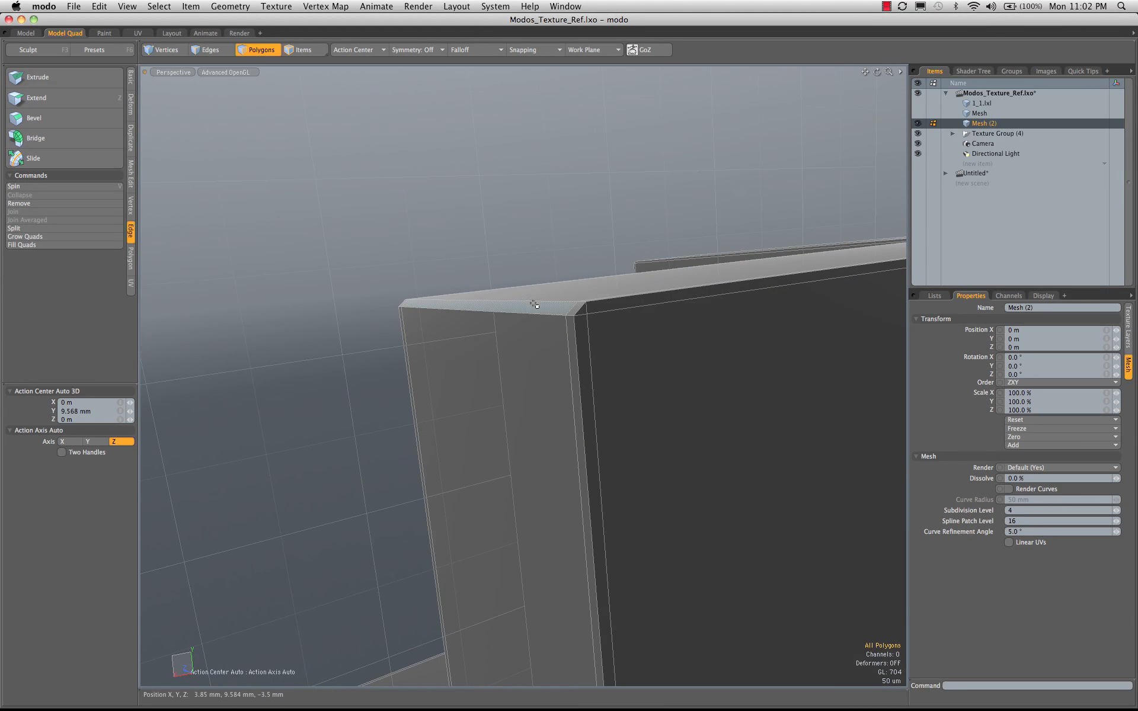
{"action": "left_click_drag", "start_coordinate": [509, 392], "coordinate": [536, 297], "text": "alt"}
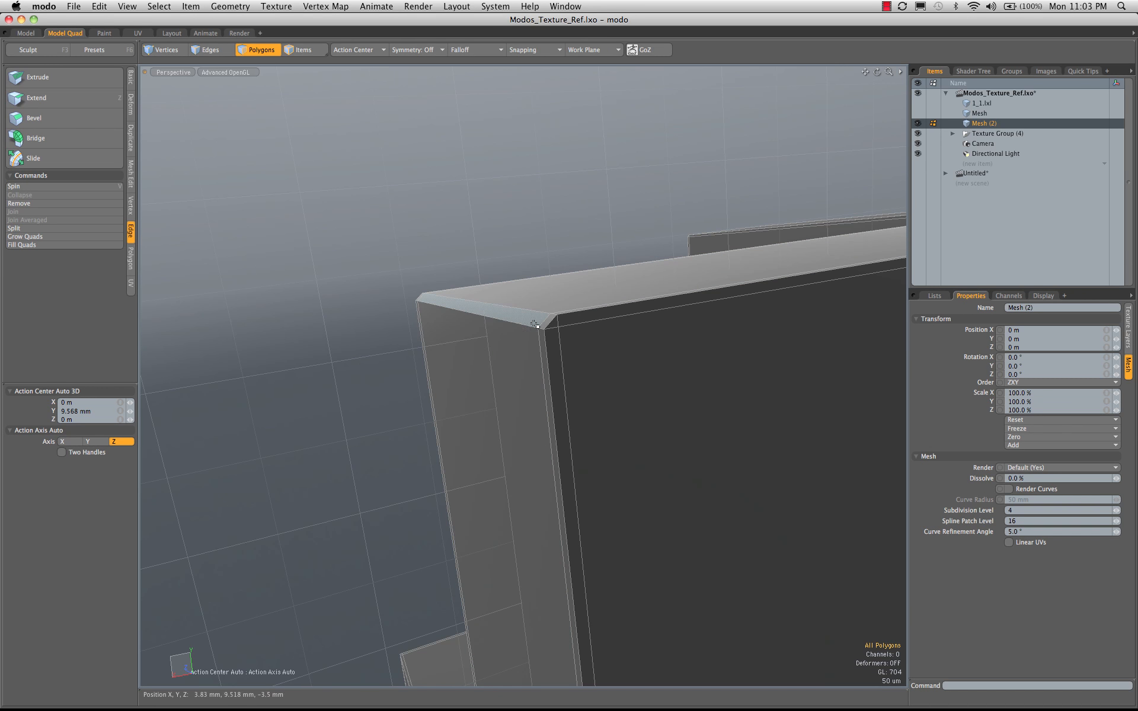
{"action": "key", "text": "Tab"}
{"action": "left_click_drag", "start_coordinate": [737, 374], "coordinate": [670, 421], "text": "ctrl+alt"}
{"action": "left_click_drag", "start_coordinate": [670, 421], "coordinate": [658, 331], "text": "alt+shift"}
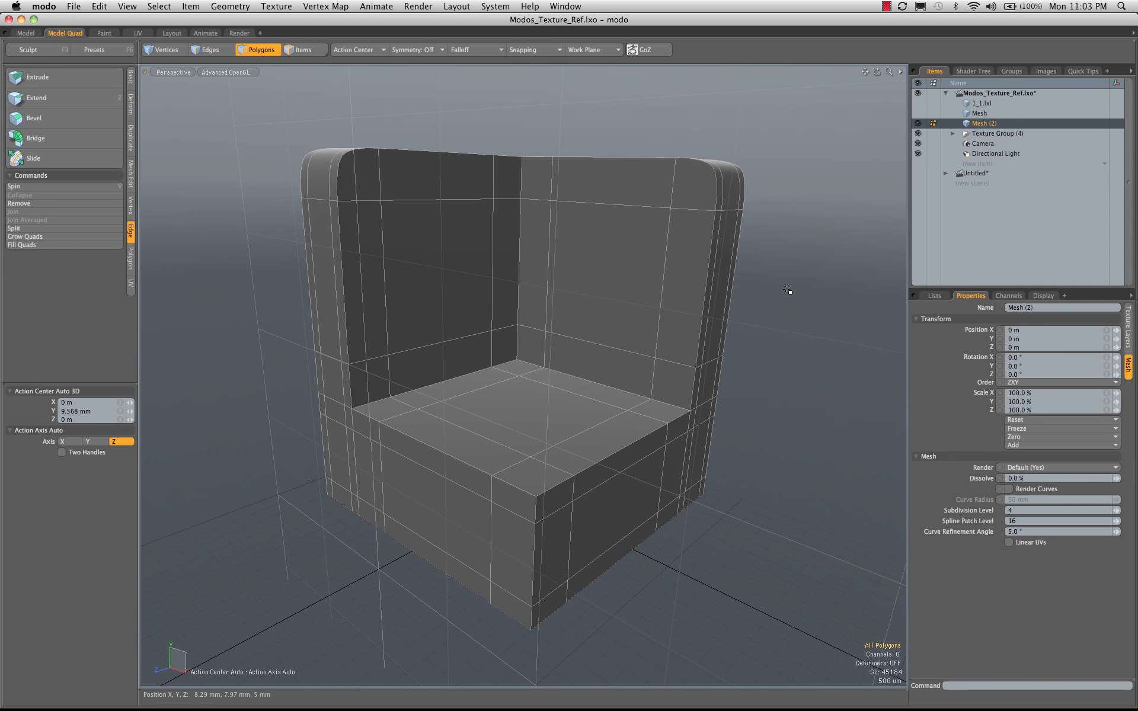
{"action": "left_click_drag", "start_coordinate": [432, 359], "coordinate": [474, 391], "text": "alt"}
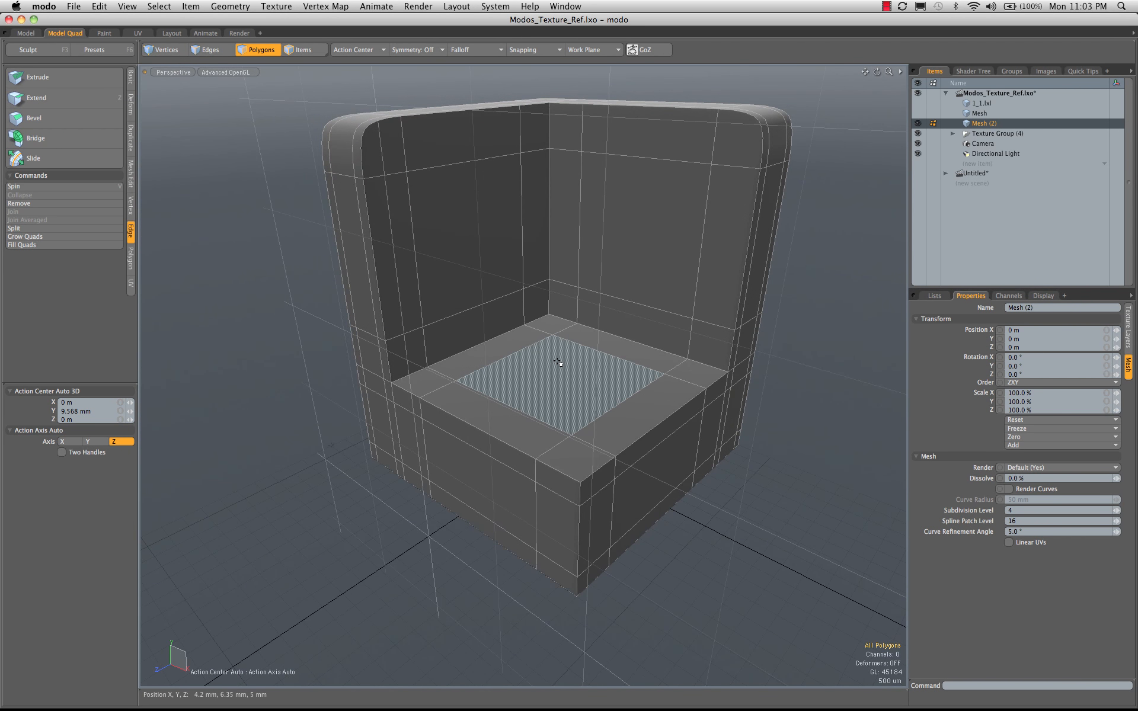
Step: Hide Mesh (2), switch to the 1_1.lxl mesh, and inspect the brick's studs and underside
{"action": "left_click", "coordinate": [985, 113]}
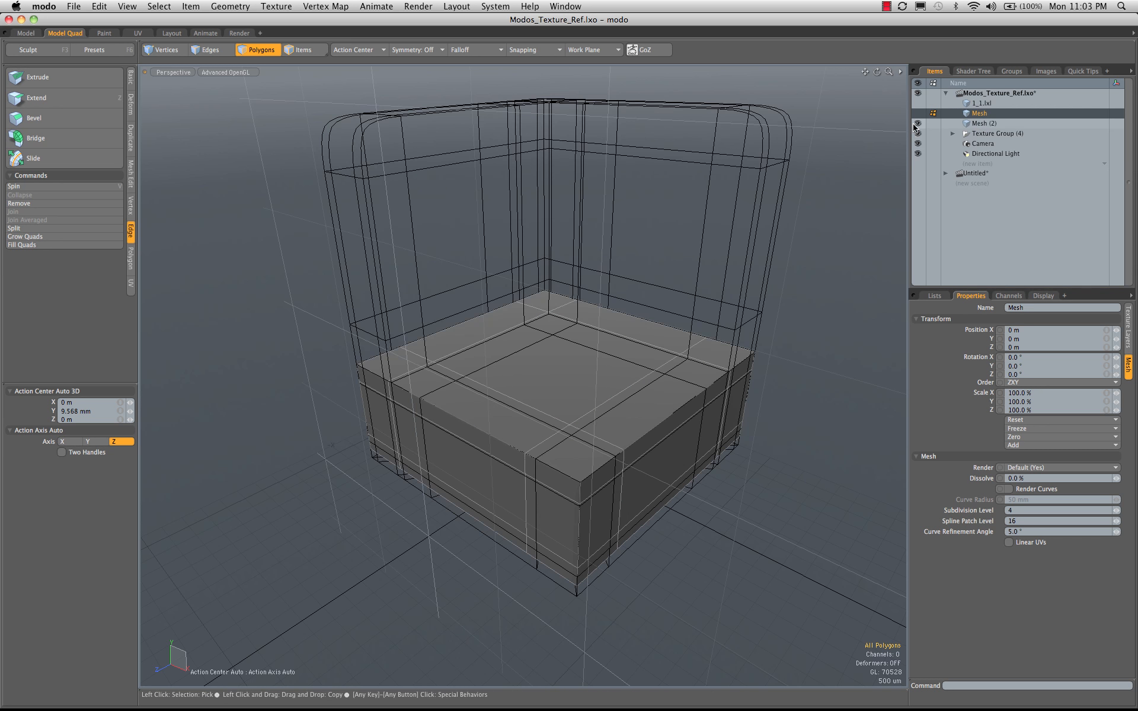
{"action": "left_click", "coordinate": [918, 123]}
{"action": "left_click", "coordinate": [985, 103]}
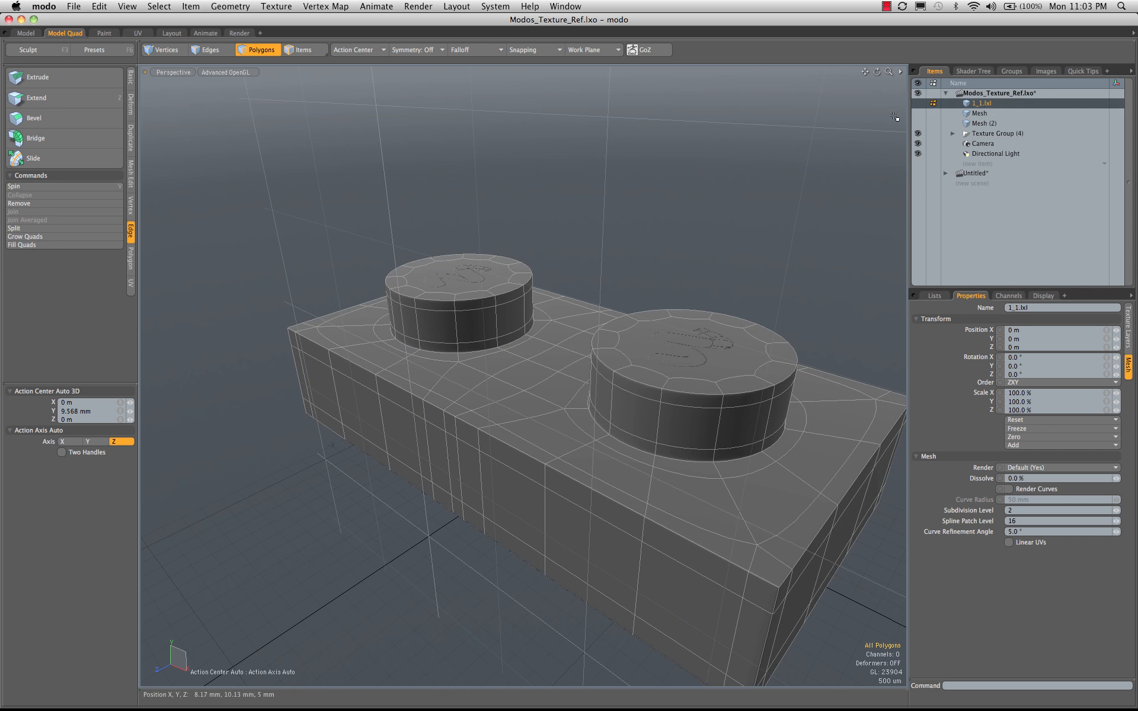
{"action": "left_click_drag", "start_coordinate": [510, 437], "coordinate": [614, 452], "text": "alt"}
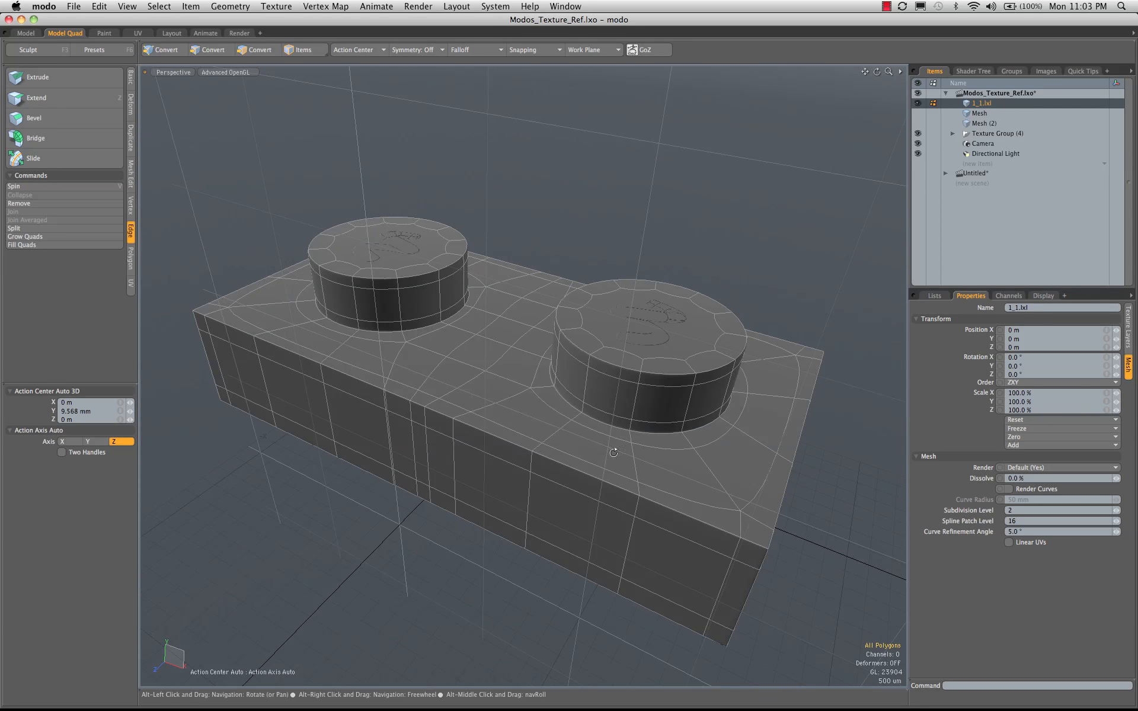
{"action": "left_click_drag", "start_coordinate": [522, 418], "coordinate": [564, 429], "text": "alt"}
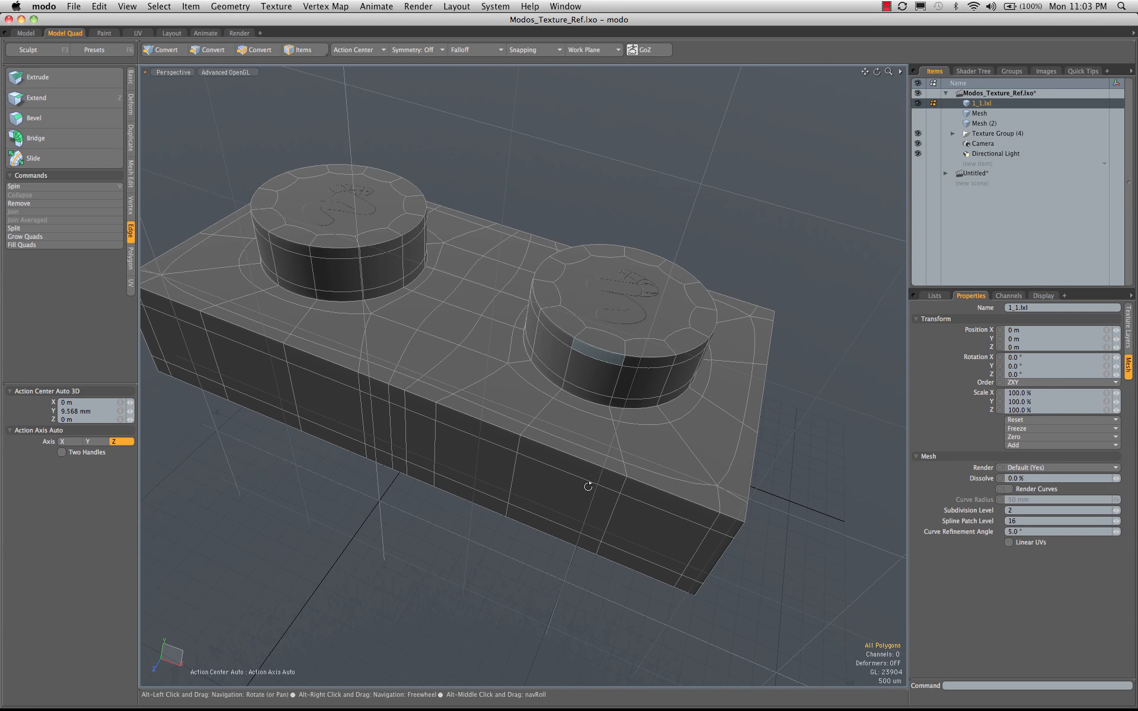
{"action": "left_click_drag", "start_coordinate": [576, 523], "coordinate": [578, 317], "text": "alt"}
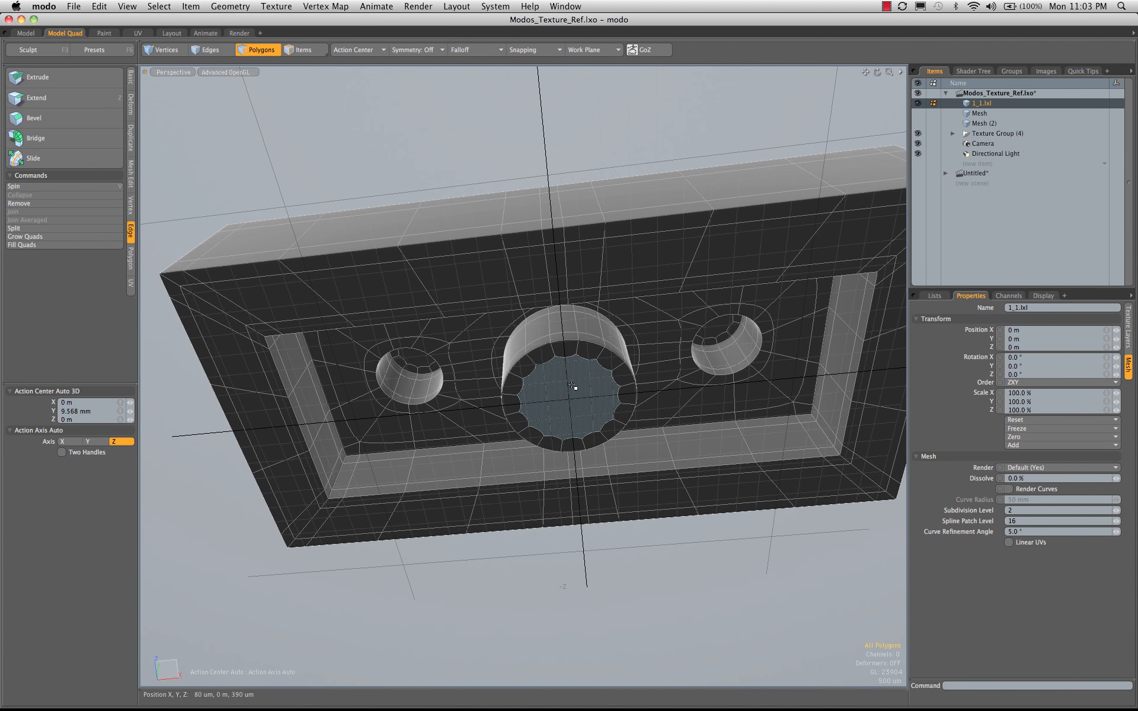
{"action": "left_click", "coordinate": [541, 168]}
{"action": "left_click_drag", "start_coordinate": [541, 376], "coordinate": [490, 228], "text": "alt"}
Step: Try selecting one whole stud of the brick by growing the selection four times from its top polygon
{"action": "left_click", "coordinate": [489, 229]}
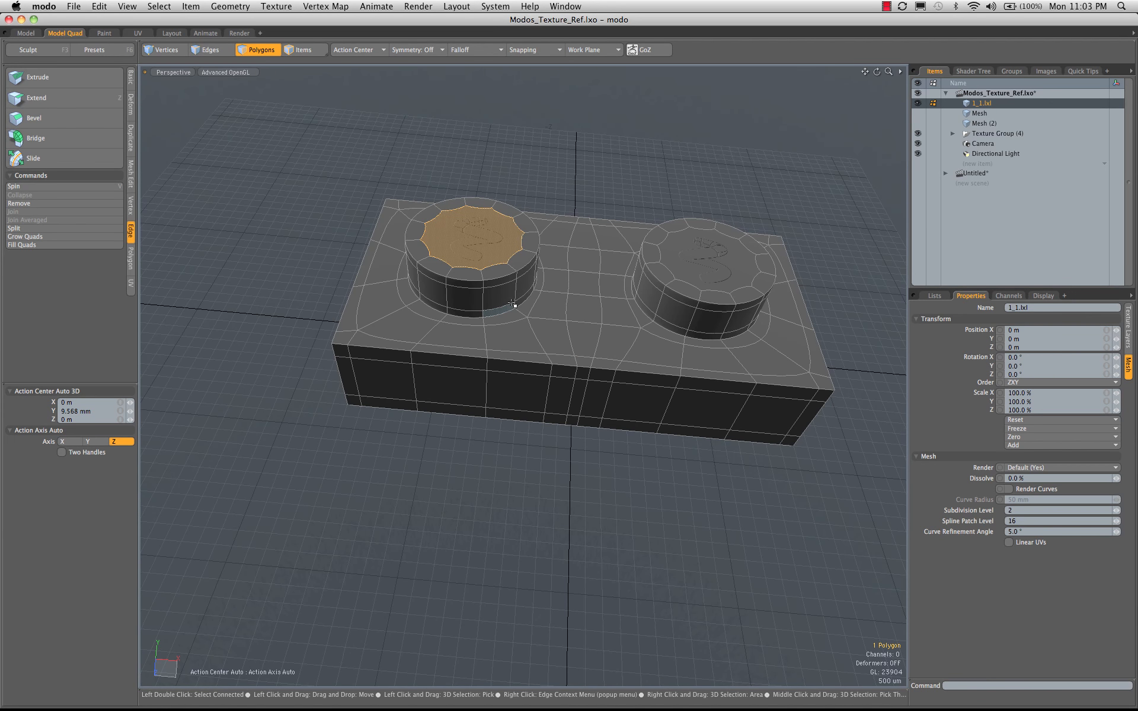
{"action": "key", "text": "shift+Up"}
{"action": "key", "text": "shift+Up"}
{"action": "key", "text": "shift+Up"}
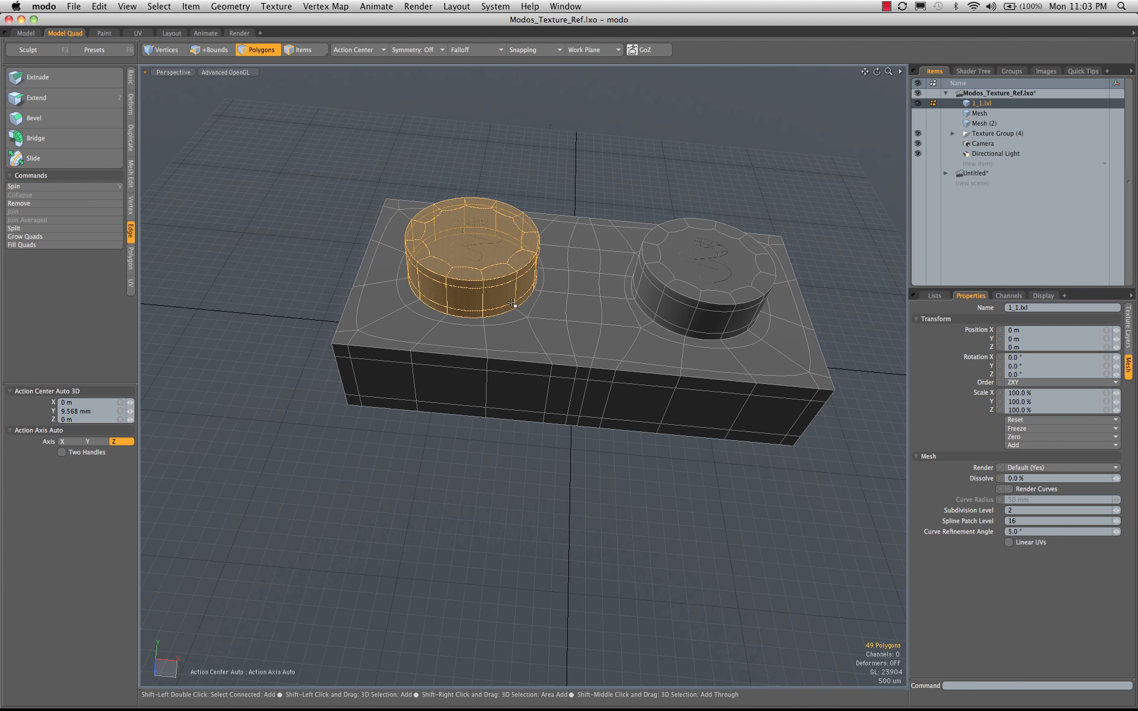
{"action": "key", "text": "shift+Up"}
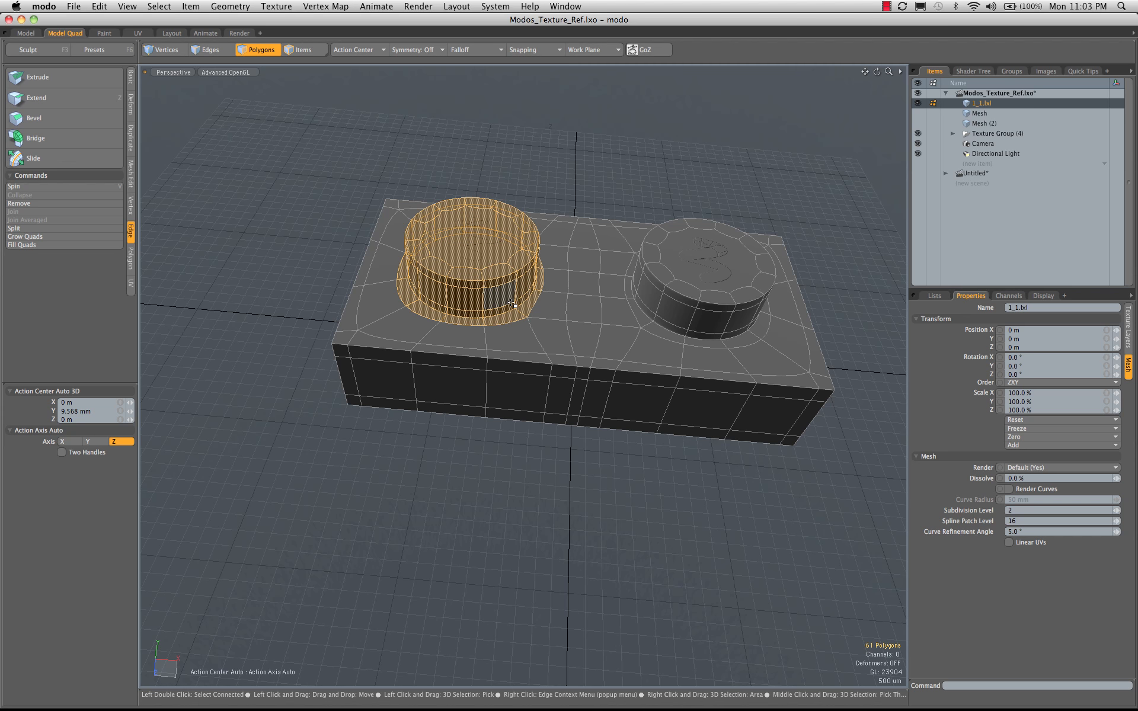
Step: Select both stud tops and the end polygons of both underside holes, grow the selection four times, and delete the polygons
{"action": "left_click", "coordinate": [472, 237]}
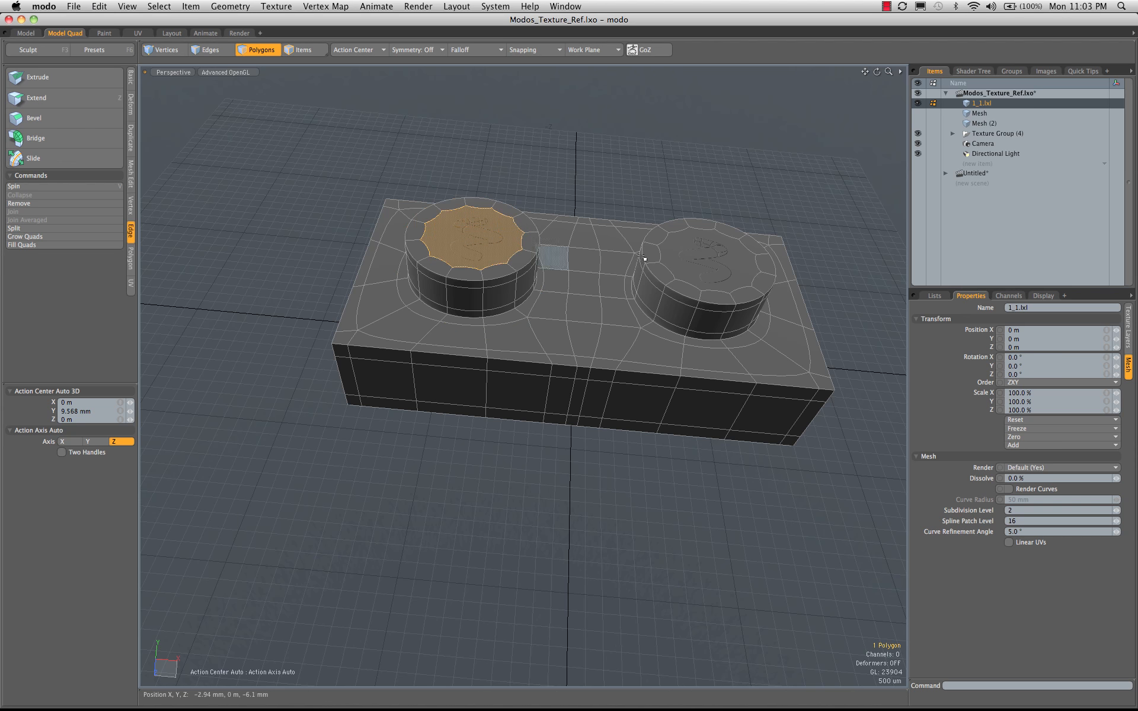
{"action": "left_click", "coordinate": [708, 255], "text": "shift"}
{"action": "left_click_drag", "start_coordinate": [649, 395], "coordinate": [504, 267], "text": "alt"}
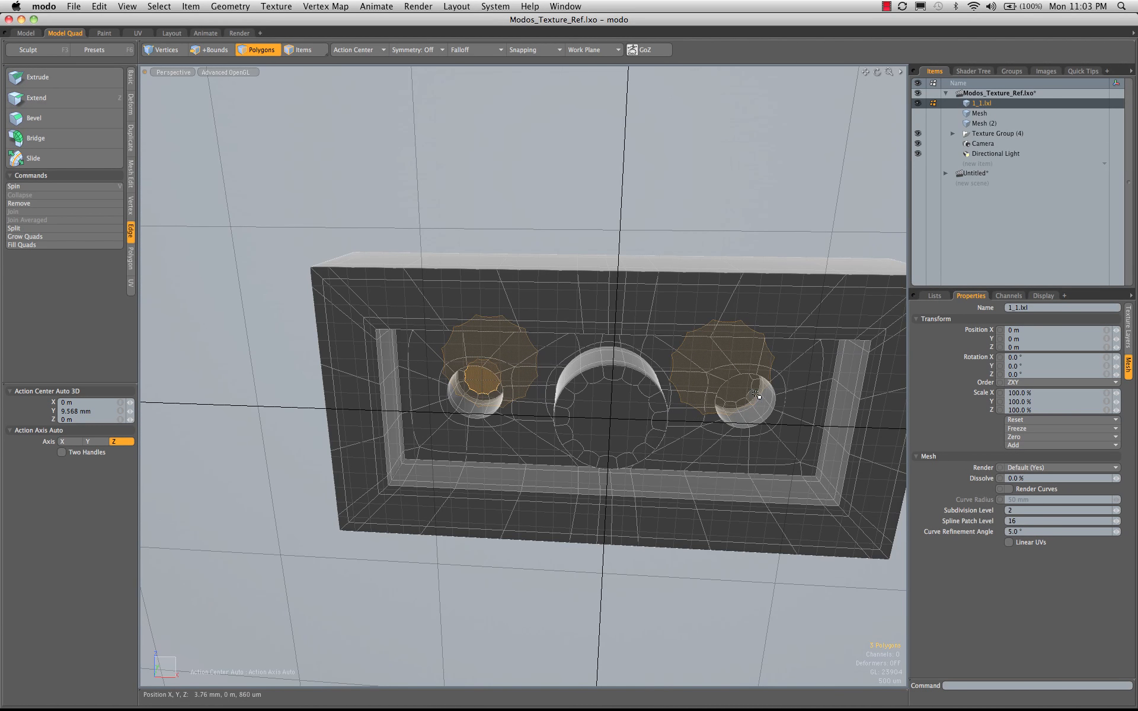
{"action": "left_click", "coordinate": [749, 390], "text": "shift"}
{"action": "key", "text": "shift+Up"}
{"action": "key", "text": "shift+Up"}
{"action": "key", "text": "shift+Up"}
{"action": "key", "text": "shift+Up"}
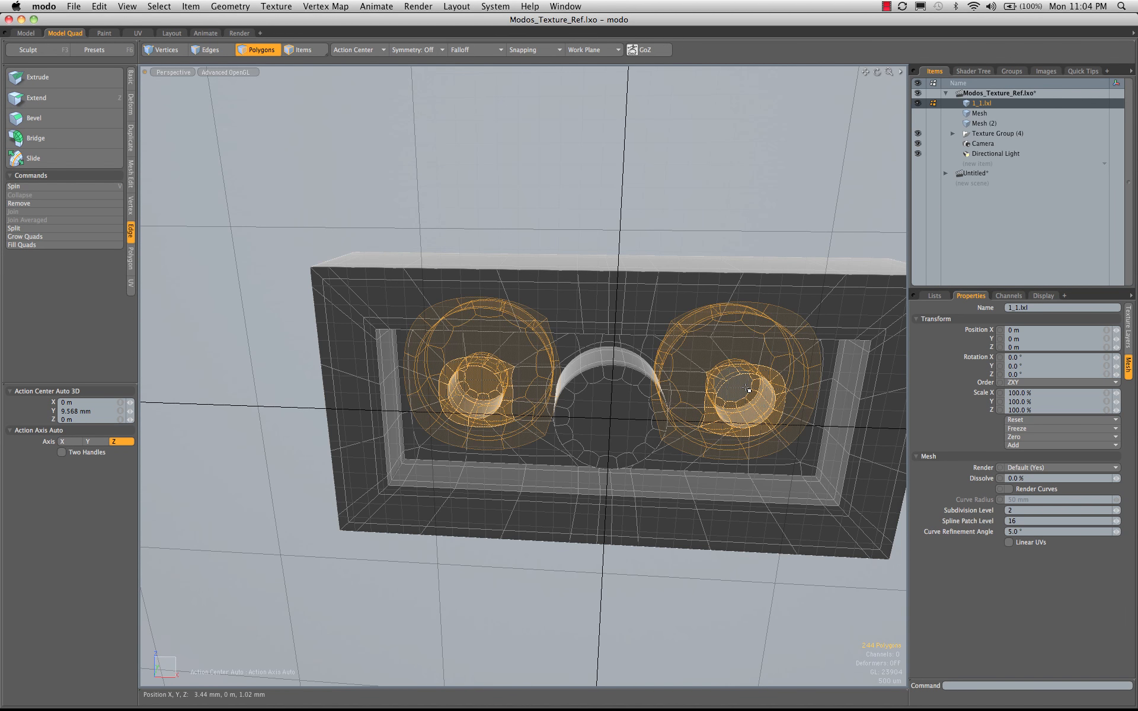
{"action": "key", "text": "Delete"}
Step: Try bridging two opposite edges of one stud opening in the brick's top face with 3 segments, and select one remaining gap's border
{"action": "left_click_drag", "start_coordinate": [746, 366], "coordinate": [546, 255], "text": "alt"}
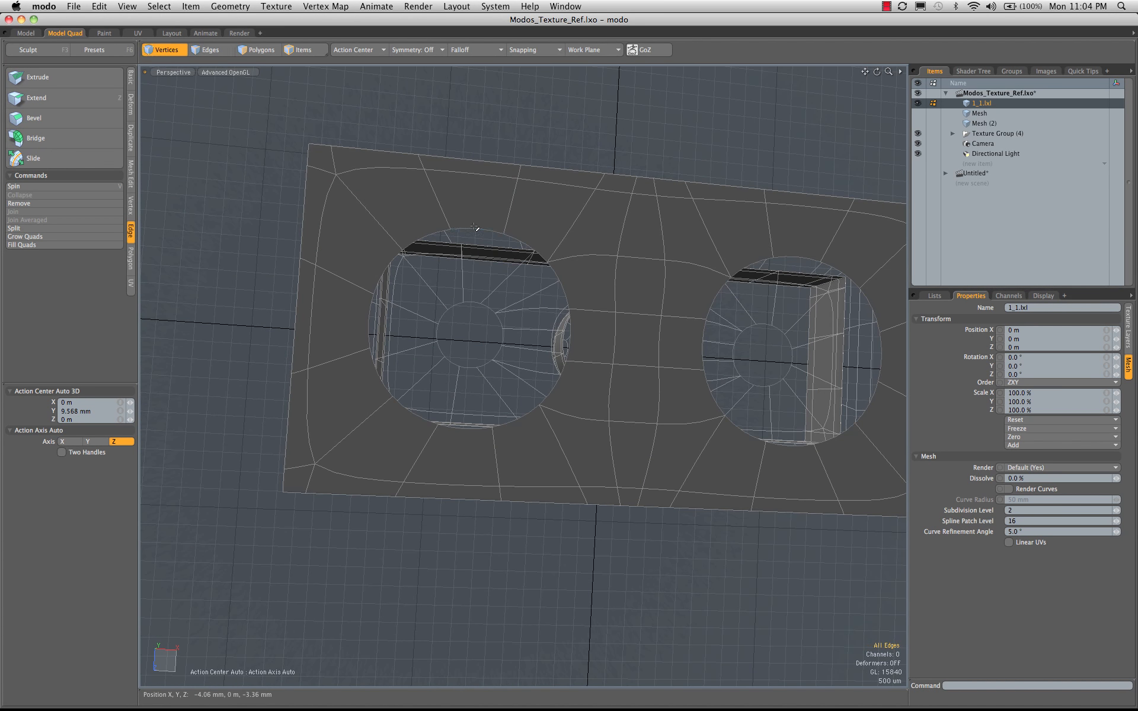
{"action": "key", "text": "2"}
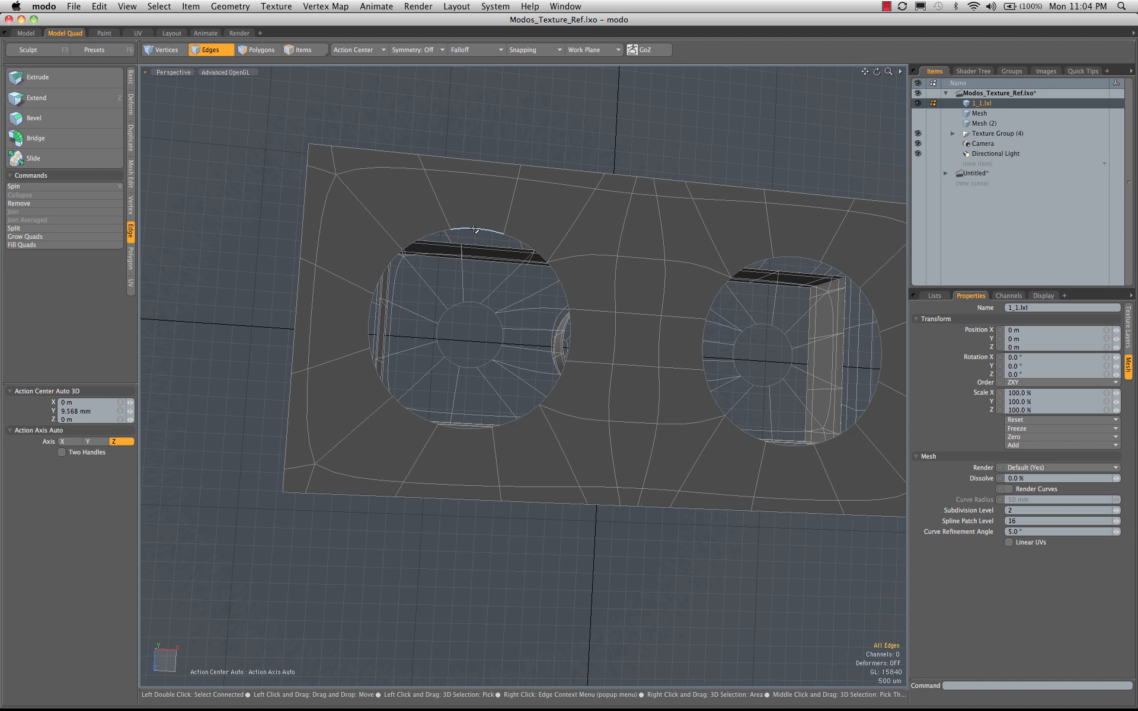
{"action": "left_click", "coordinate": [475, 229]}
{"action": "left_click_drag", "start_coordinate": [474, 229], "coordinate": [470, 379], "text": "alt"}
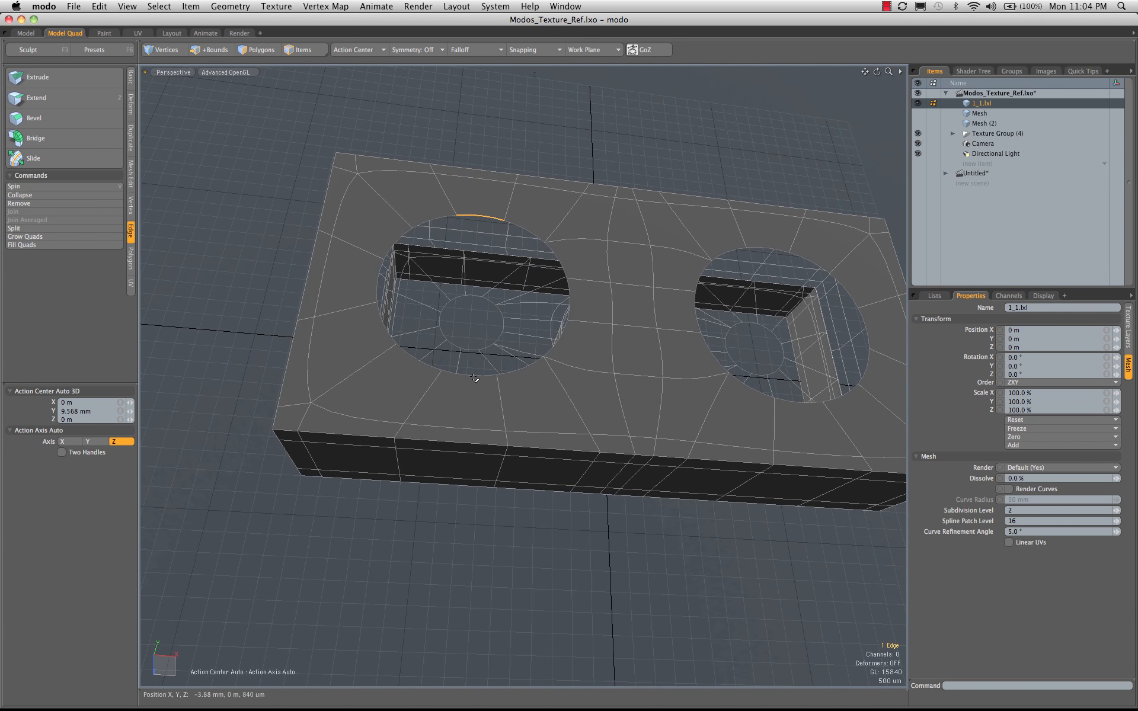
{"action": "left_click", "coordinate": [35, 138]}
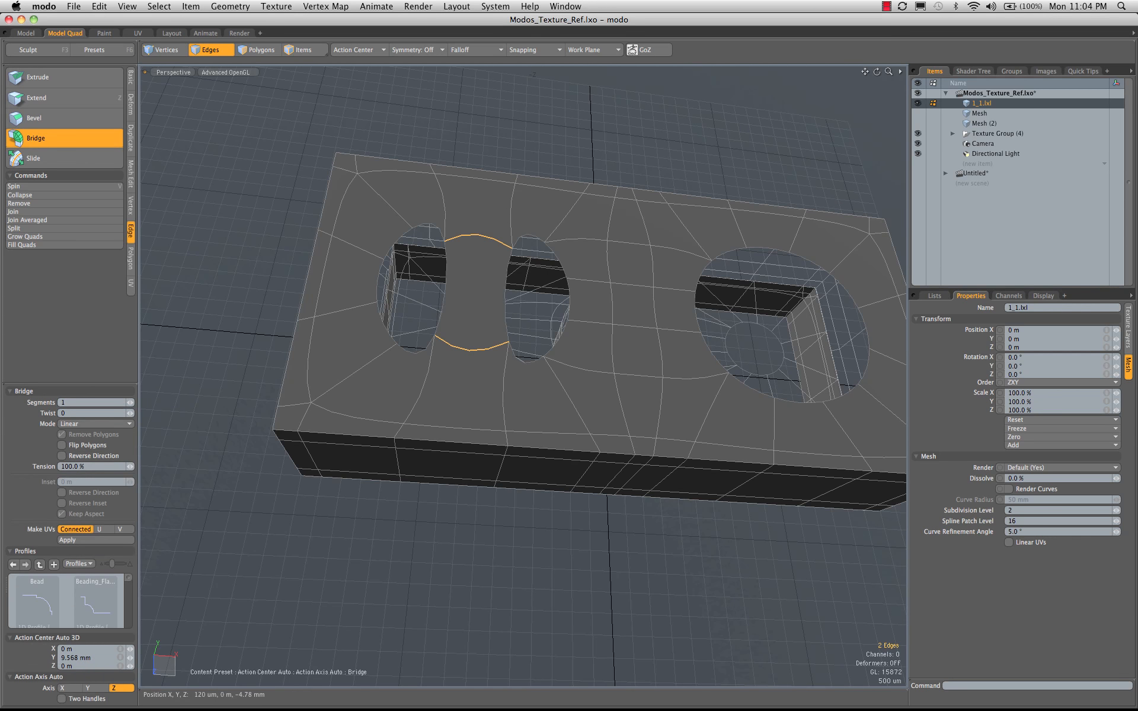
{"action": "left_click_drag", "start_coordinate": [474, 297], "coordinate": [498, 296]}
{"action": "key", "text": "space"}
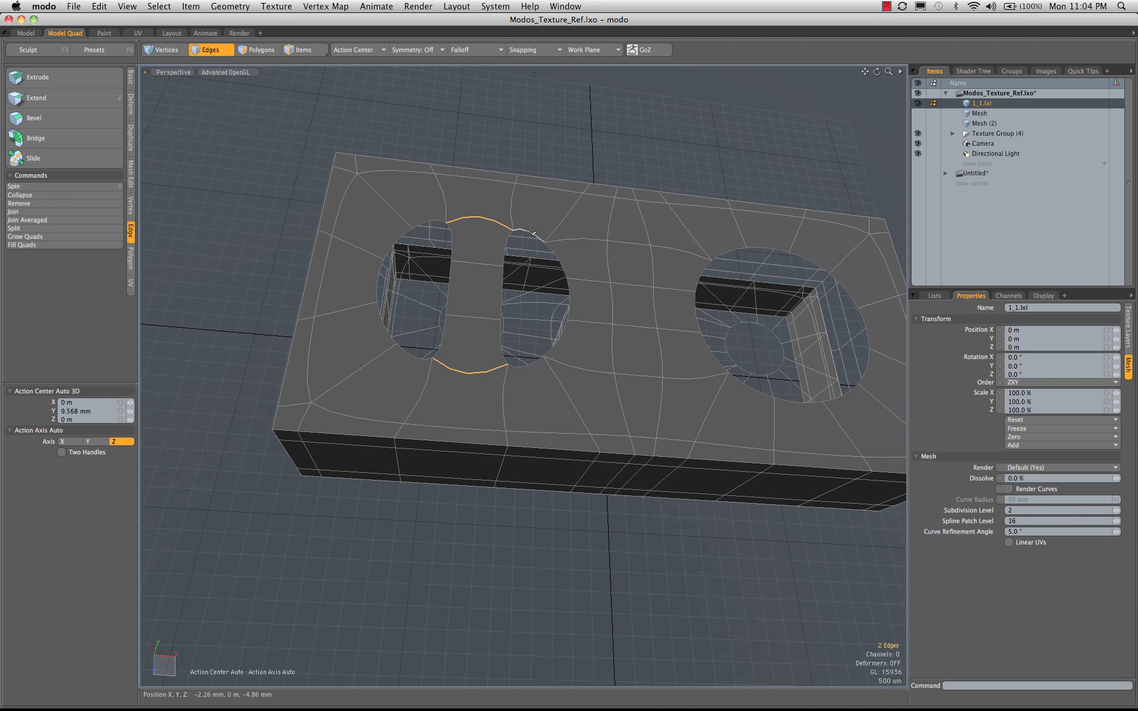
{"action": "double_click", "coordinate": [531, 231]}
{"action": "left_click_drag", "start_coordinate": [531, 231], "coordinate": [516, 201], "text": "alt"}
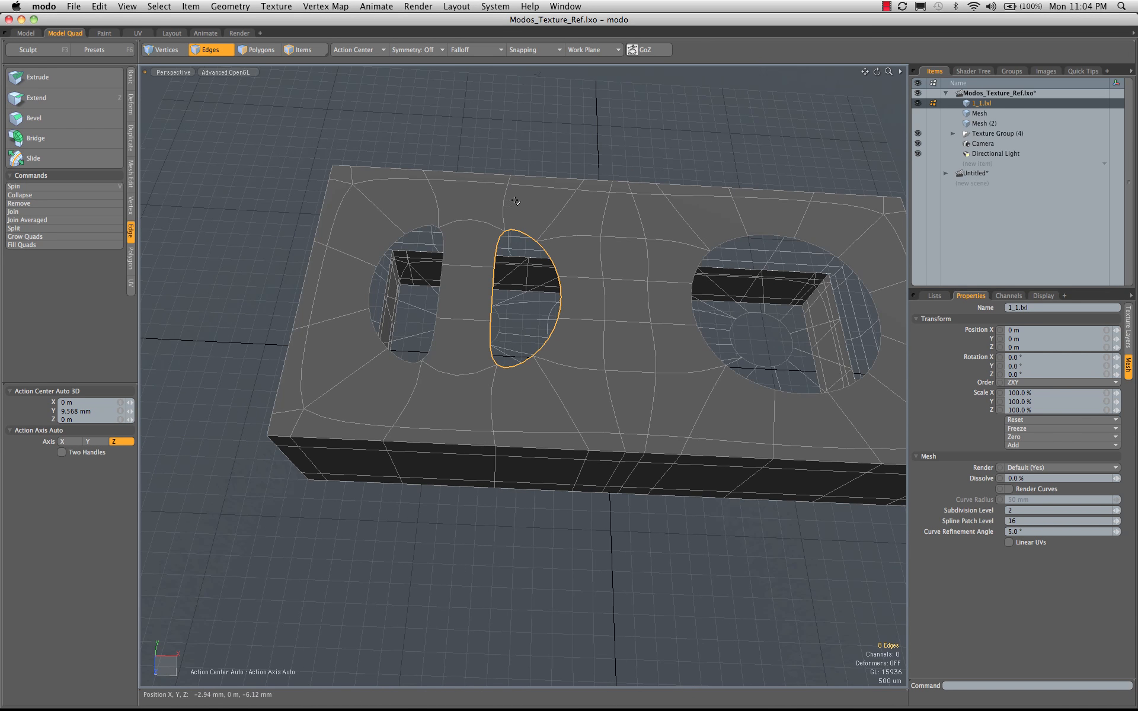
Step: Undo the bridge across the single top opening and clear the edge selection
{"action": "key", "text": "super+z"}
{"action": "key", "text": "super+z"}
{"action": "key", "text": "super+z"}
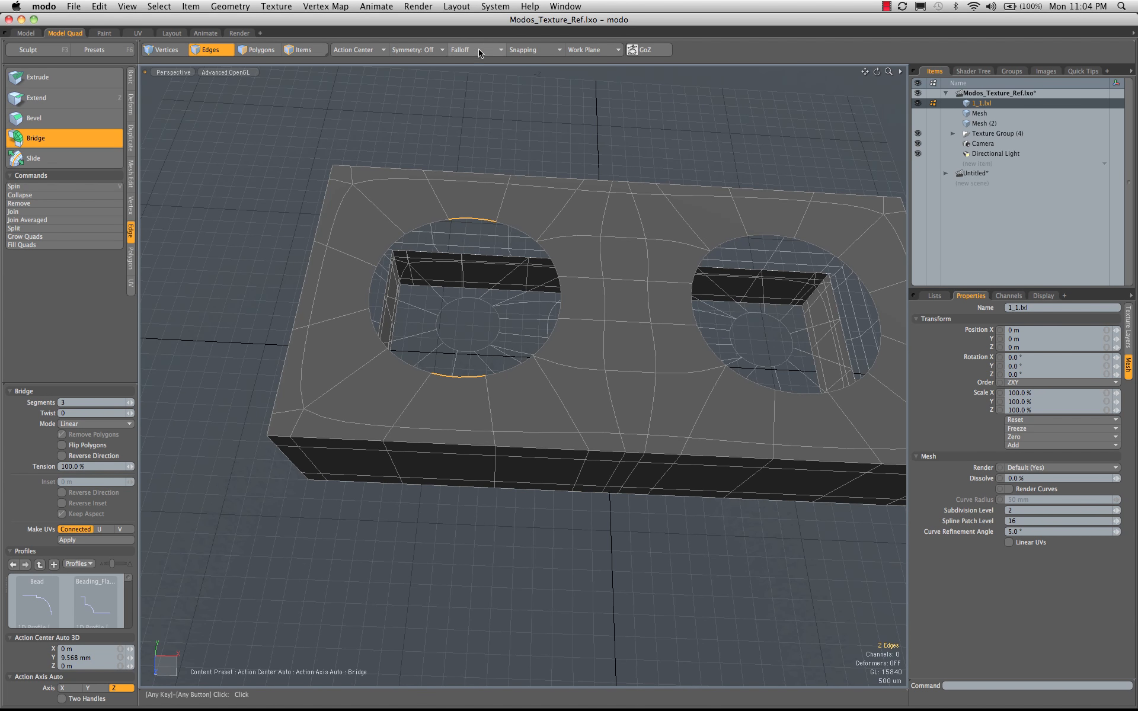
{"action": "left_click", "coordinate": [415, 49]}
{"action": "left_click", "coordinate": [412, 60]}
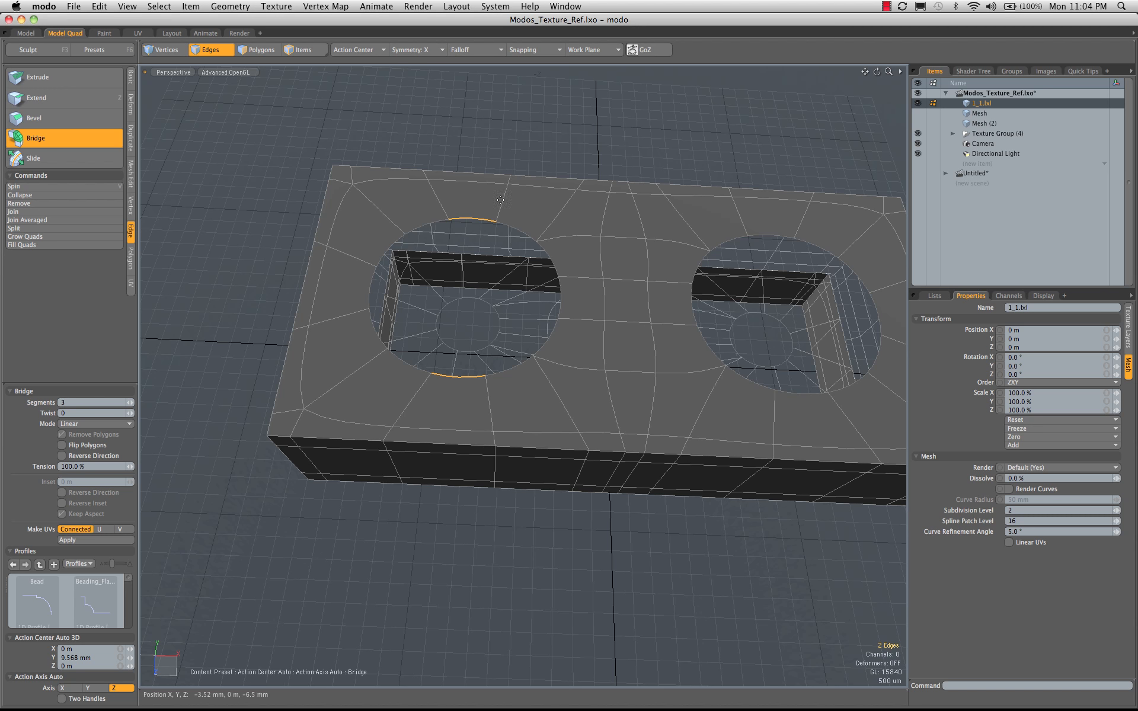
{"action": "left_click", "coordinate": [468, 221]}
{"action": "key", "text": "super+z"}
{"action": "key", "text": "super+z"}
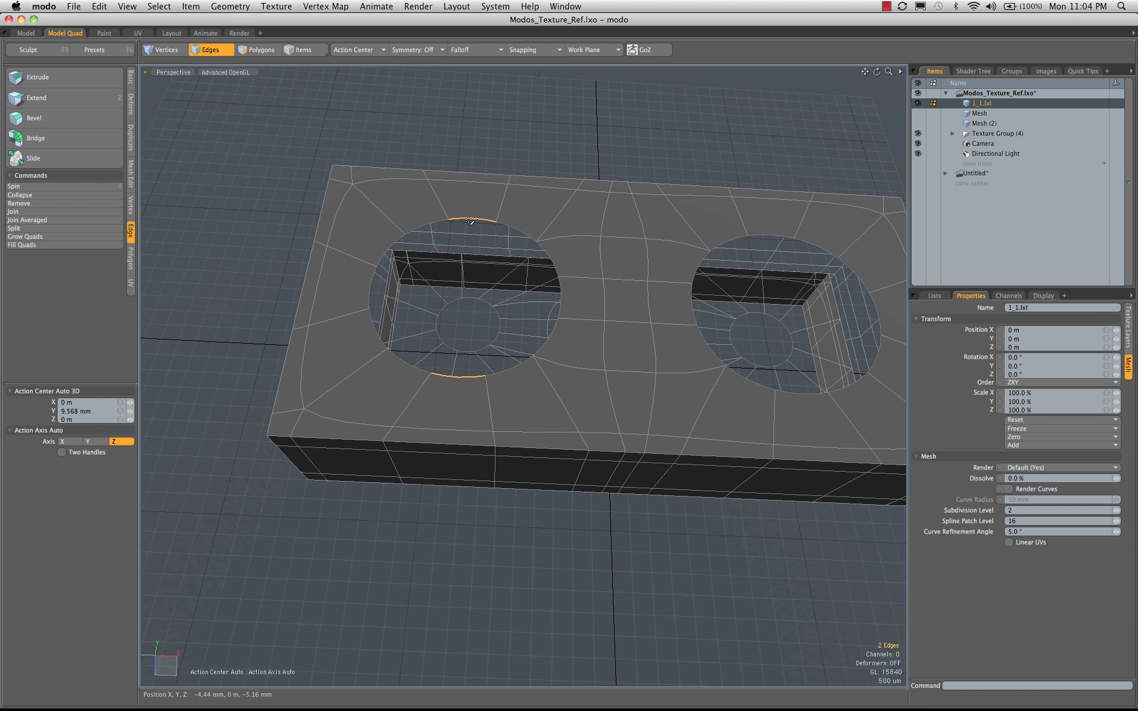
{"action": "double_click", "coordinate": [469, 221]}
{"action": "left_click_drag", "start_coordinate": [469, 225], "coordinate": [556, 261], "text": "alt"}
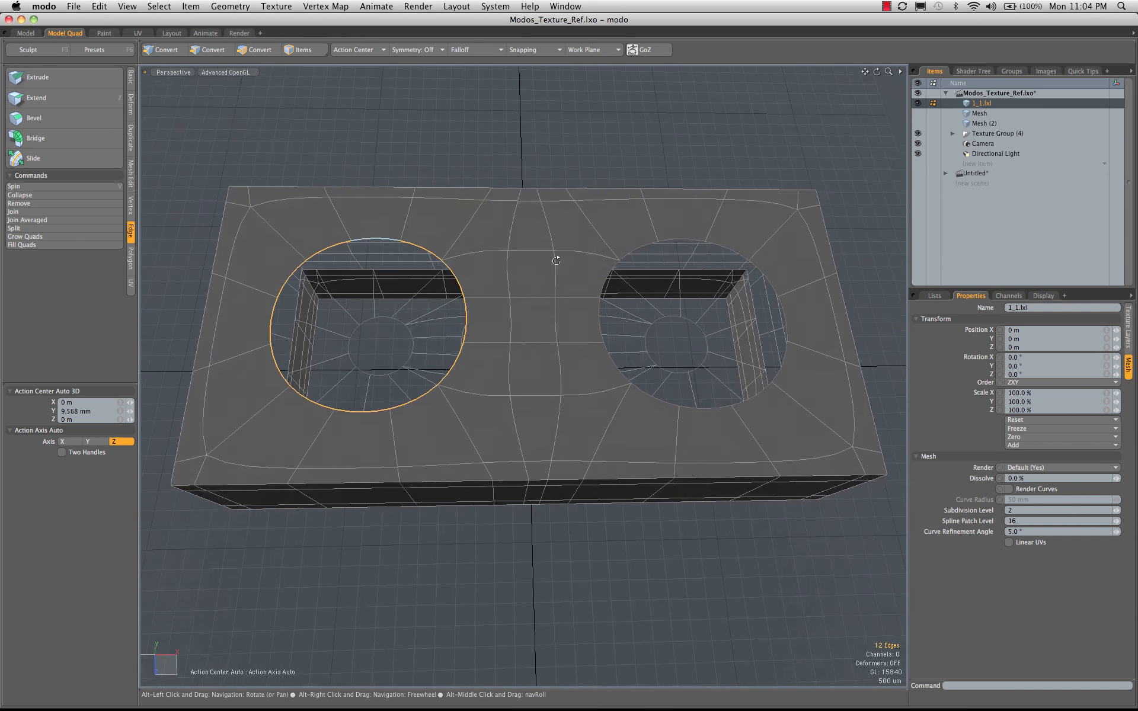
{"action": "key", "text": "Escape"}
Step: Turn on X symmetry and bridge the front and back edges of both openings in the brick's top face
{"action": "left_click", "coordinate": [413, 53]}
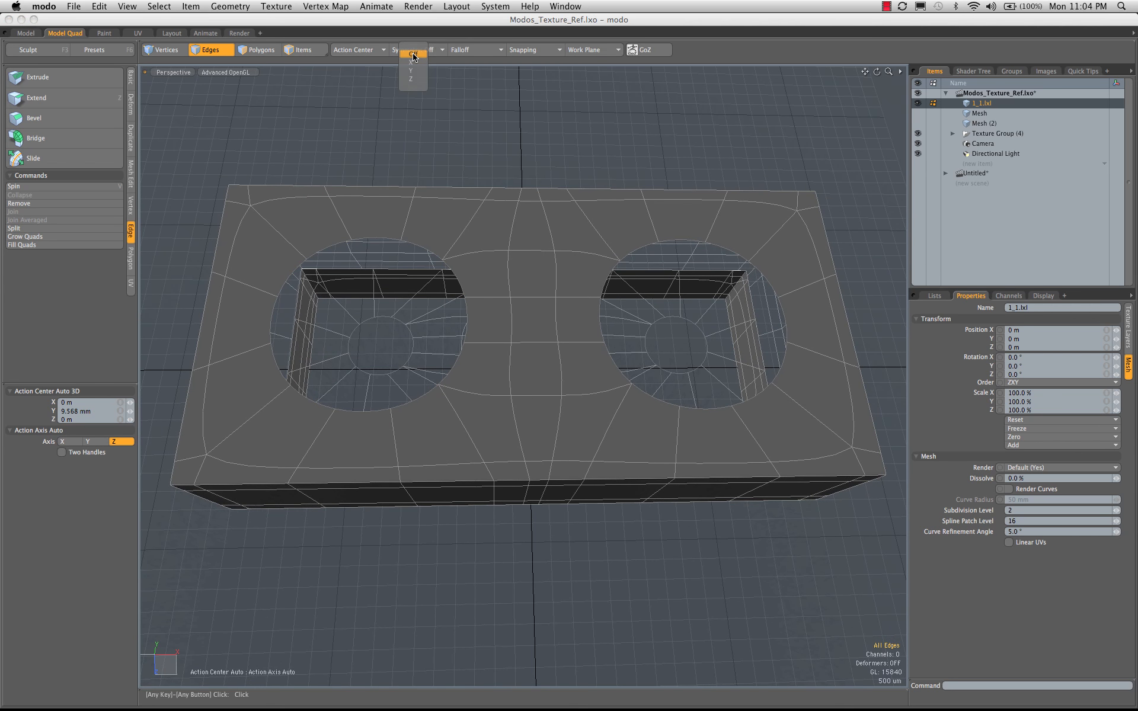
{"action": "left_click", "coordinate": [414, 62]}
{"action": "double_click", "coordinate": [383, 238]}
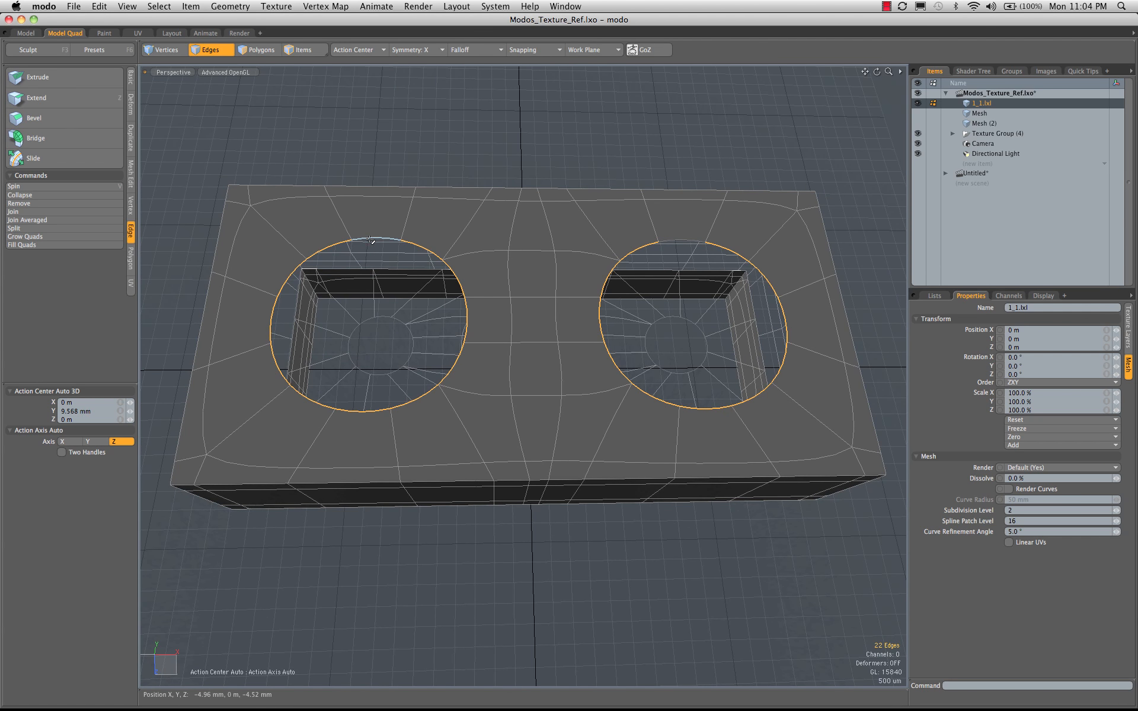
{"action": "left_click", "coordinate": [371, 239], "text": "shift"}
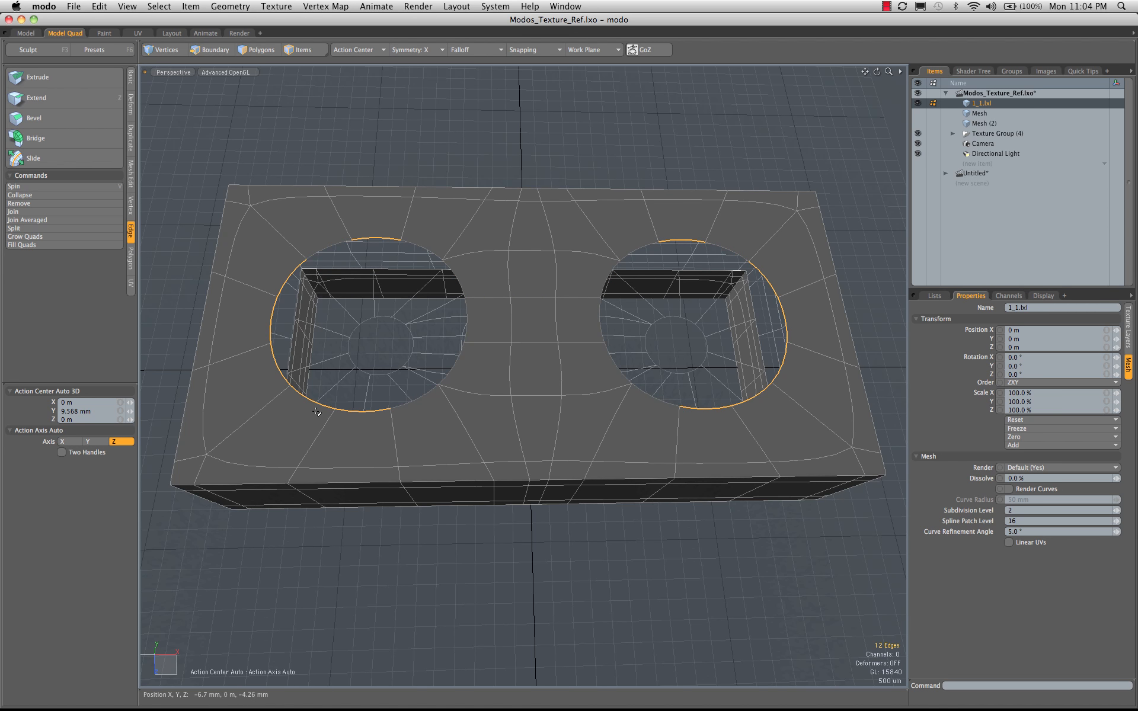
{"action": "left_click", "coordinate": [36, 138]}
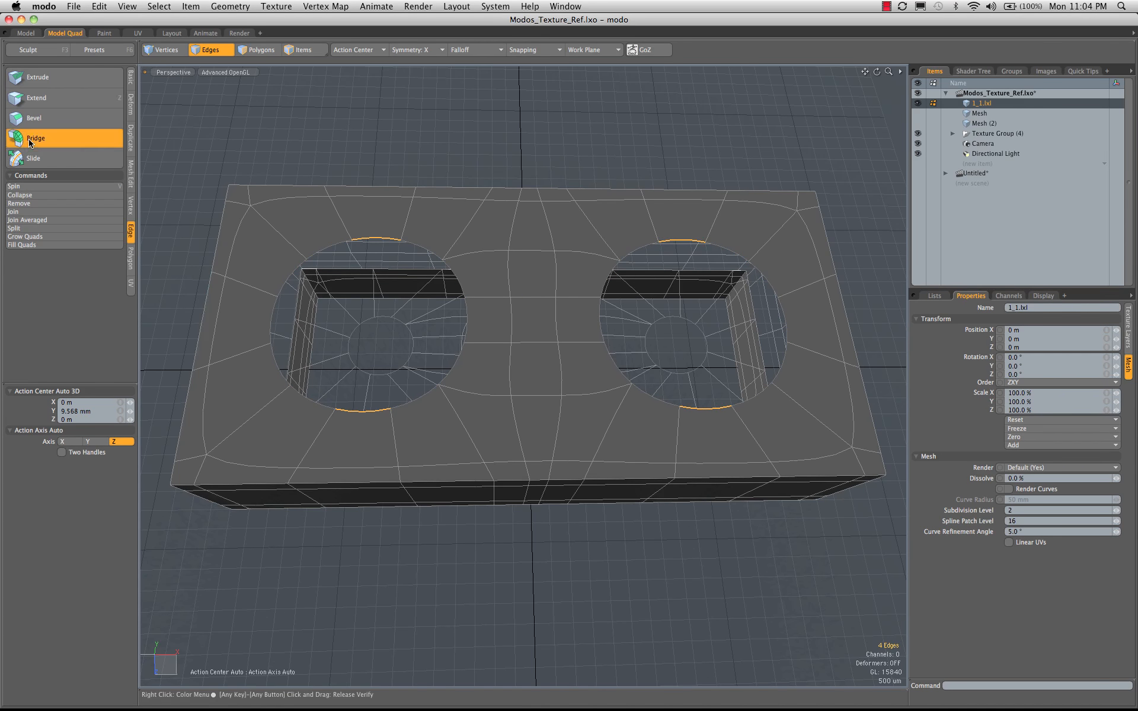
{"action": "key", "text": "space"}
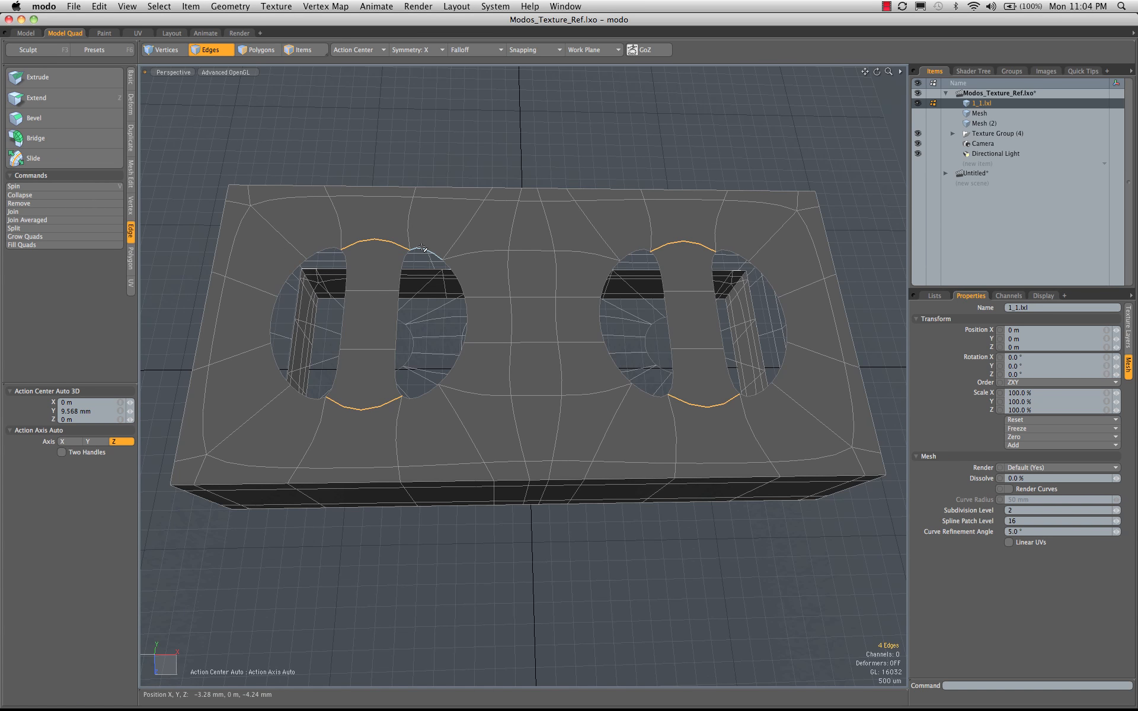
Step: Select the border edges of the two inner gaps in the top face and bridge them closed
{"action": "double_click", "coordinate": [422, 248]}
{"action": "left_click", "coordinate": [420, 400], "text": "ctrl"}
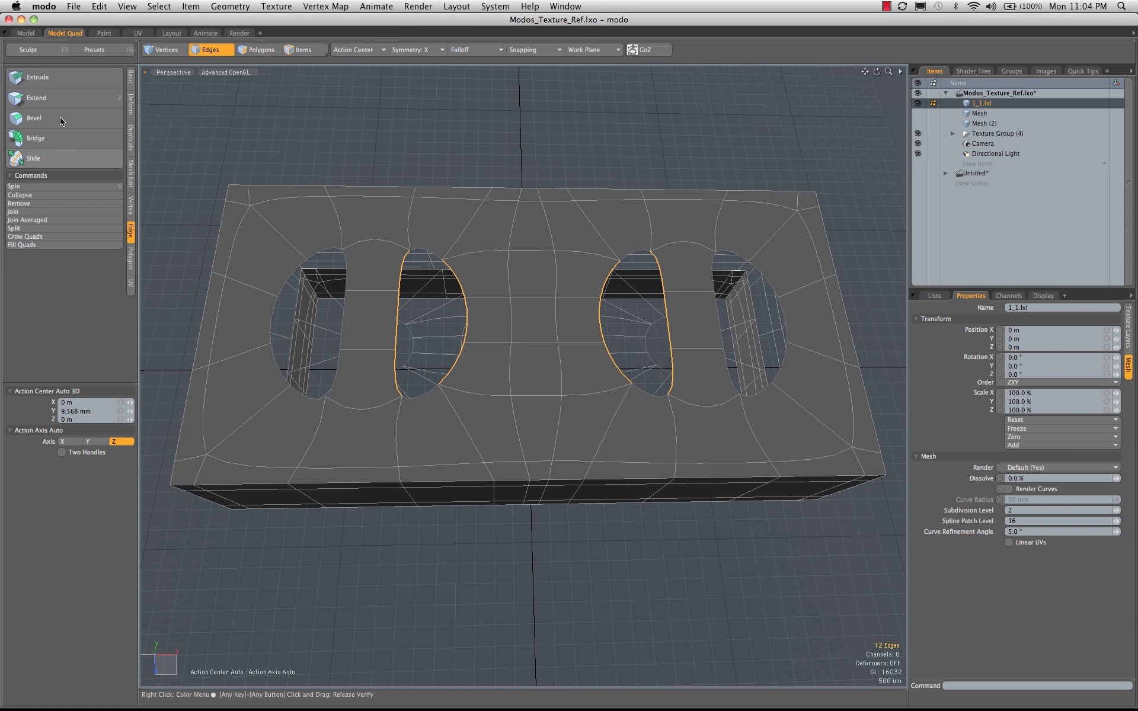
{"action": "left_click", "coordinate": [36, 138]}
{"action": "left_click_drag", "start_coordinate": [130, 402], "coordinate": [121, 402]}
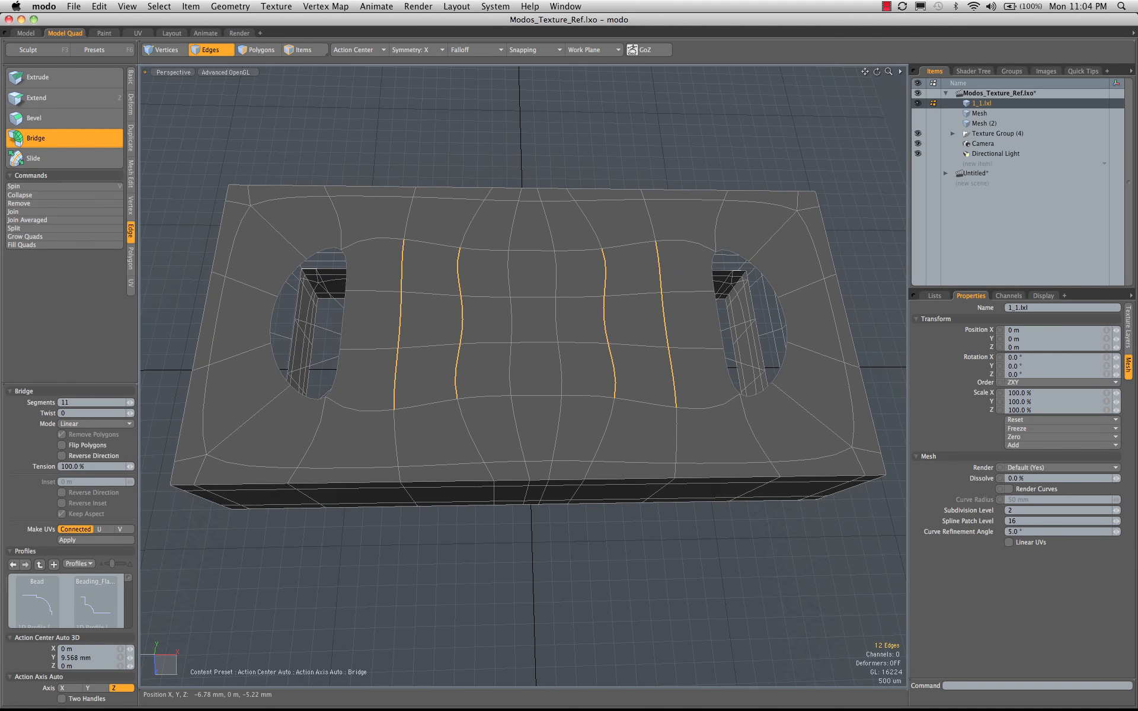
{"action": "key", "text": "space"}
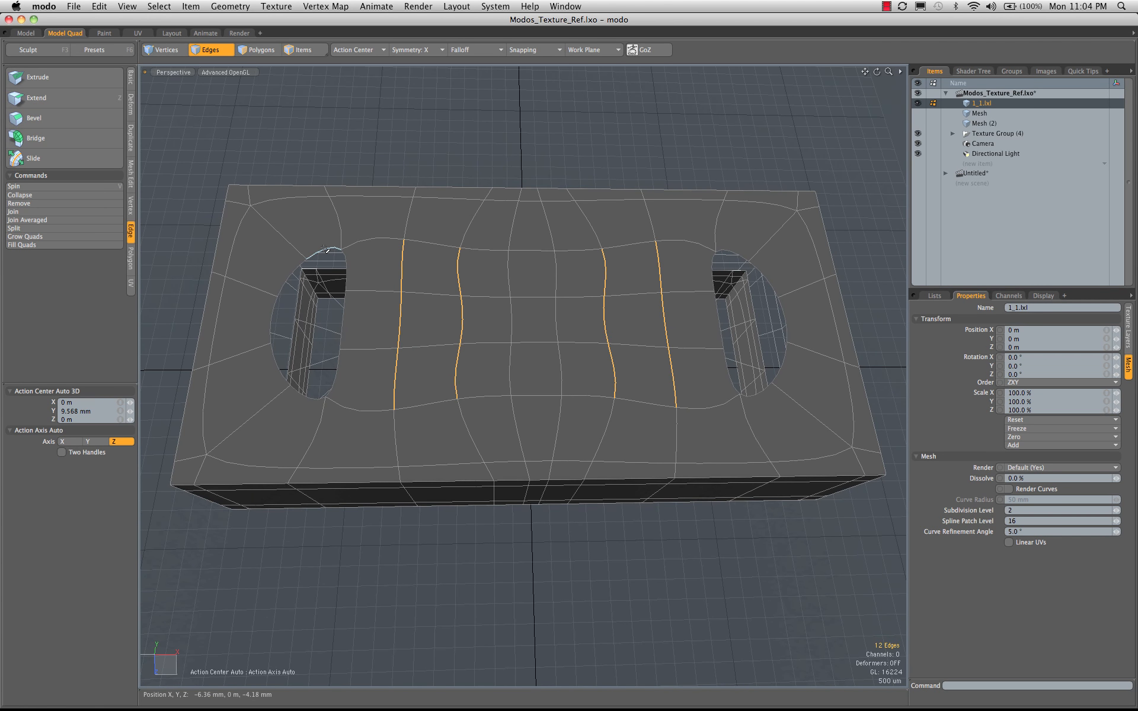
Step: Bridge the two outer gaps in the top face closed and check the filled surface
{"action": "double_click", "coordinate": [324, 249]}
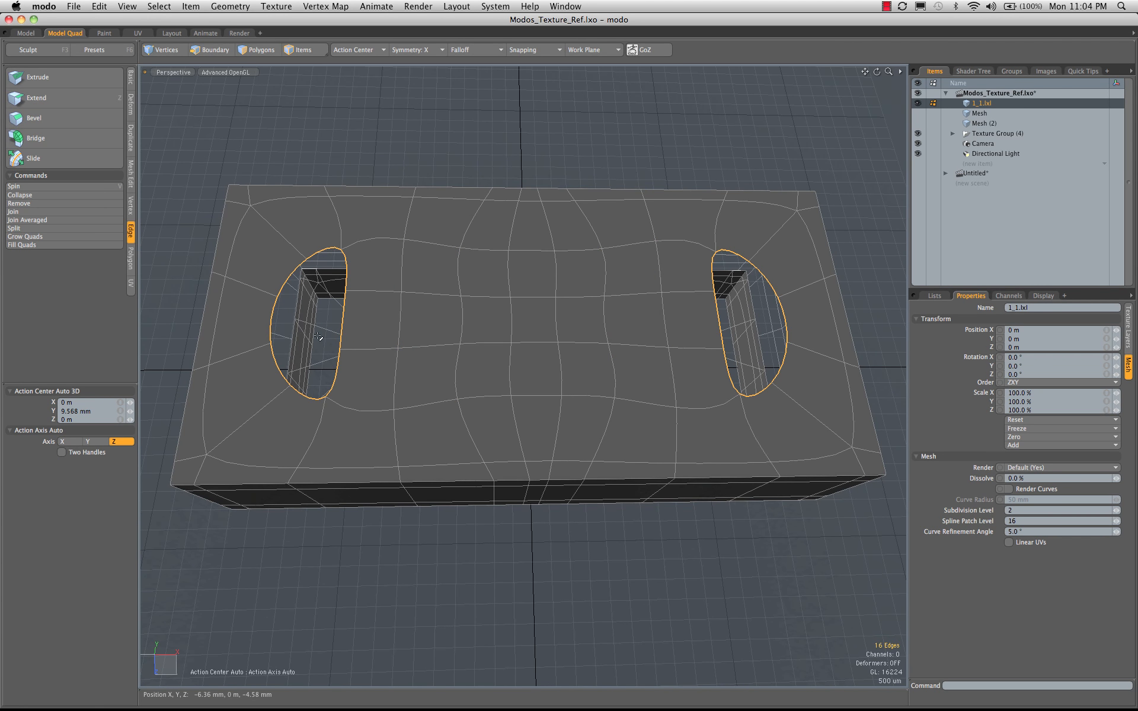
{"action": "left_click", "coordinate": [49, 138]}
{"action": "left_click", "coordinate": [531, 257]}
{"action": "key", "text": "space"}
{"action": "key", "text": "Escape"}
{"action": "left_click_drag", "start_coordinate": [601, 299], "coordinate": [602, 240], "text": "alt"}
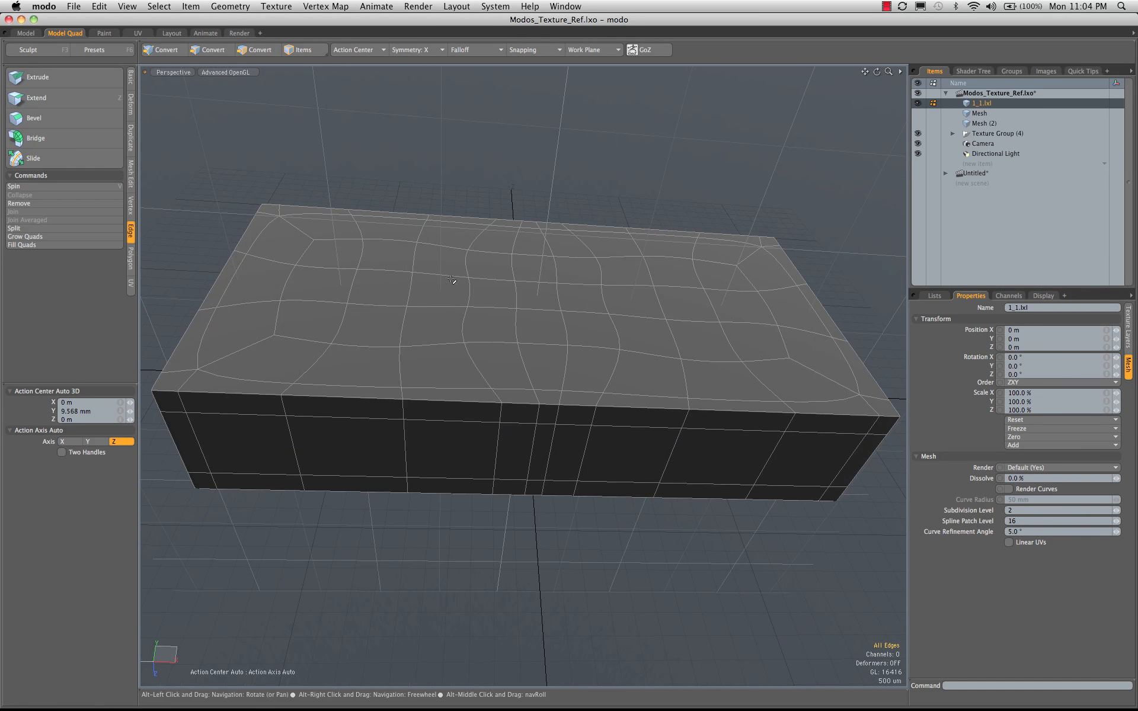
{"action": "left_click_drag", "start_coordinate": [574, 417], "coordinate": [592, 361], "text": "alt"}
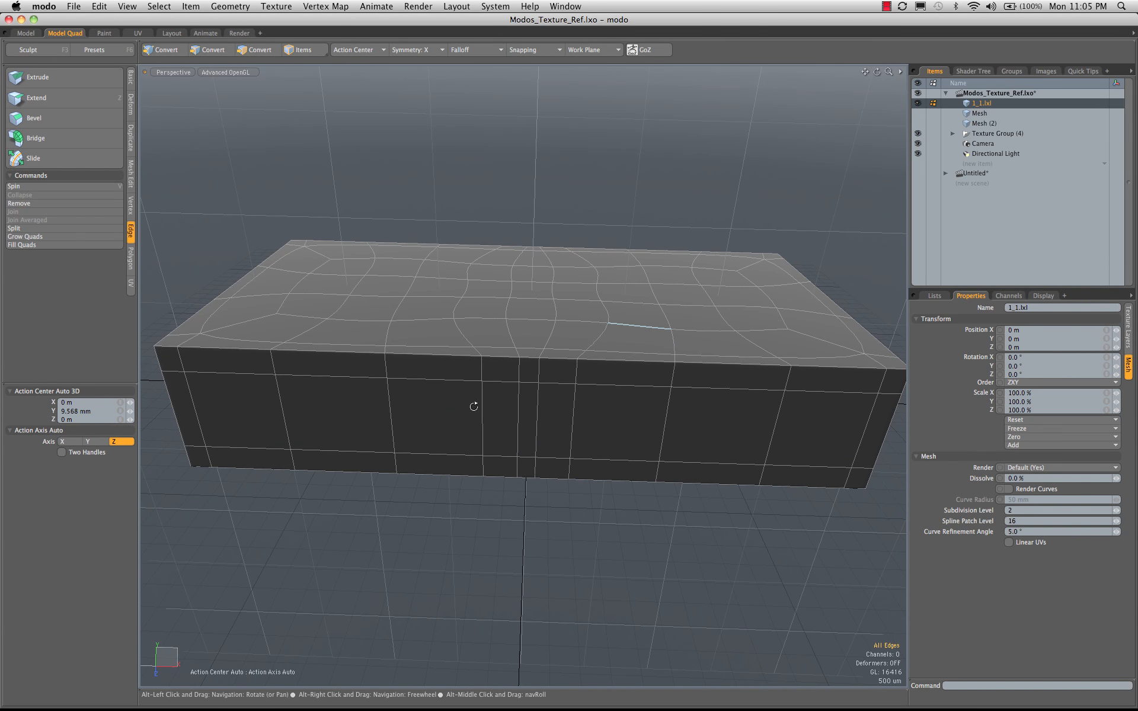
Step: Select the opposite edges of both round openings in the brick's underside and bridge a strip across each
{"action": "left_click_drag", "start_coordinate": [472, 403], "coordinate": [514, 292], "text": "alt"}
{"action": "left_click", "coordinate": [466, 337]}
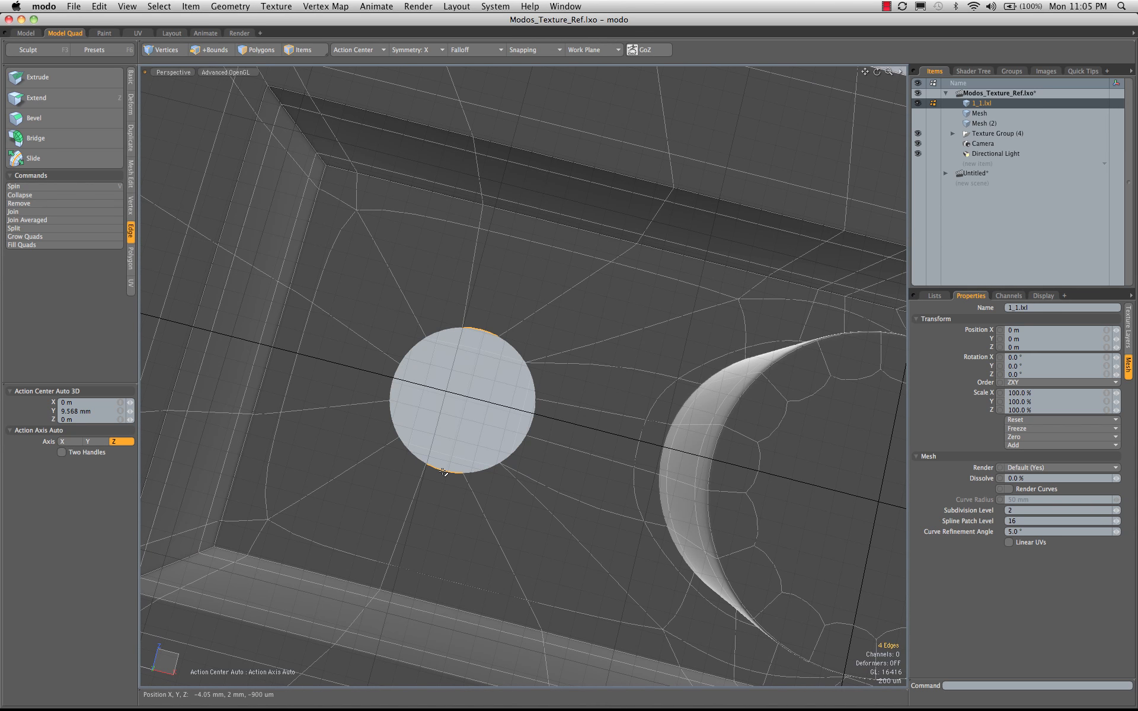
{"action": "left_click_drag", "start_coordinate": [444, 473], "coordinate": [504, 409], "text": "alt"}
{"action": "left_click_drag", "start_coordinate": [436, 343], "coordinate": [302, 304], "text": "alt+shift"}
{"action": "scroll", "coordinate": [297, 302], "scroll_direction": "down", "scroll_amount": 3}
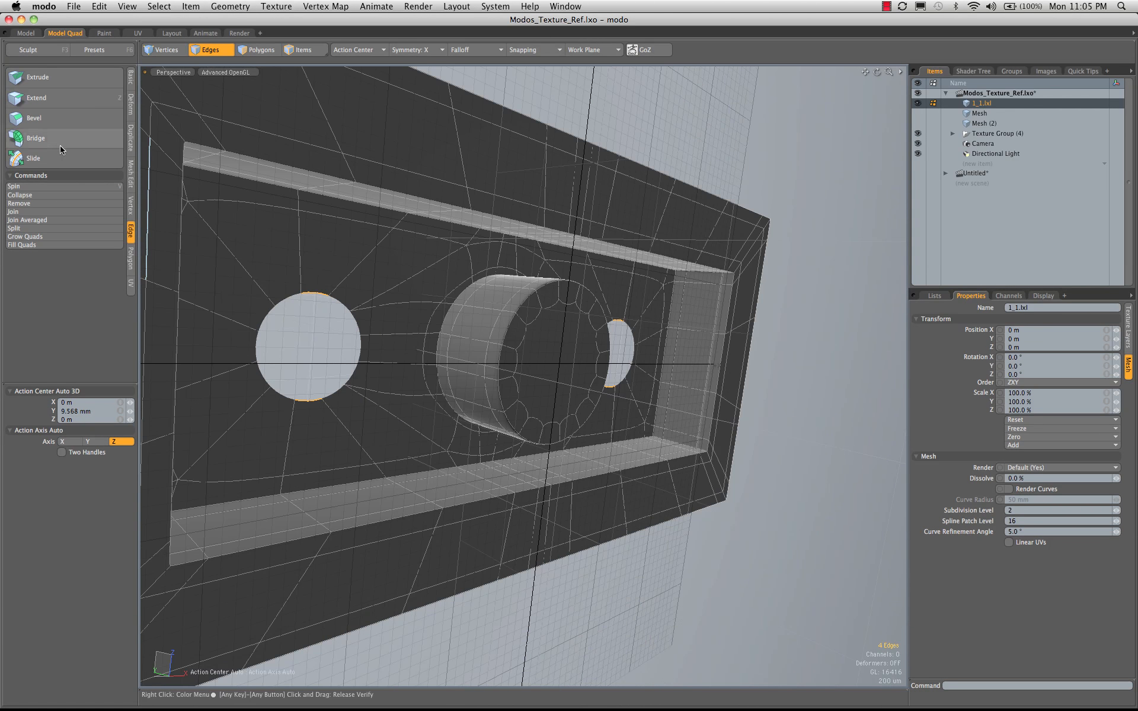
{"action": "left_click", "coordinate": [36, 138]}
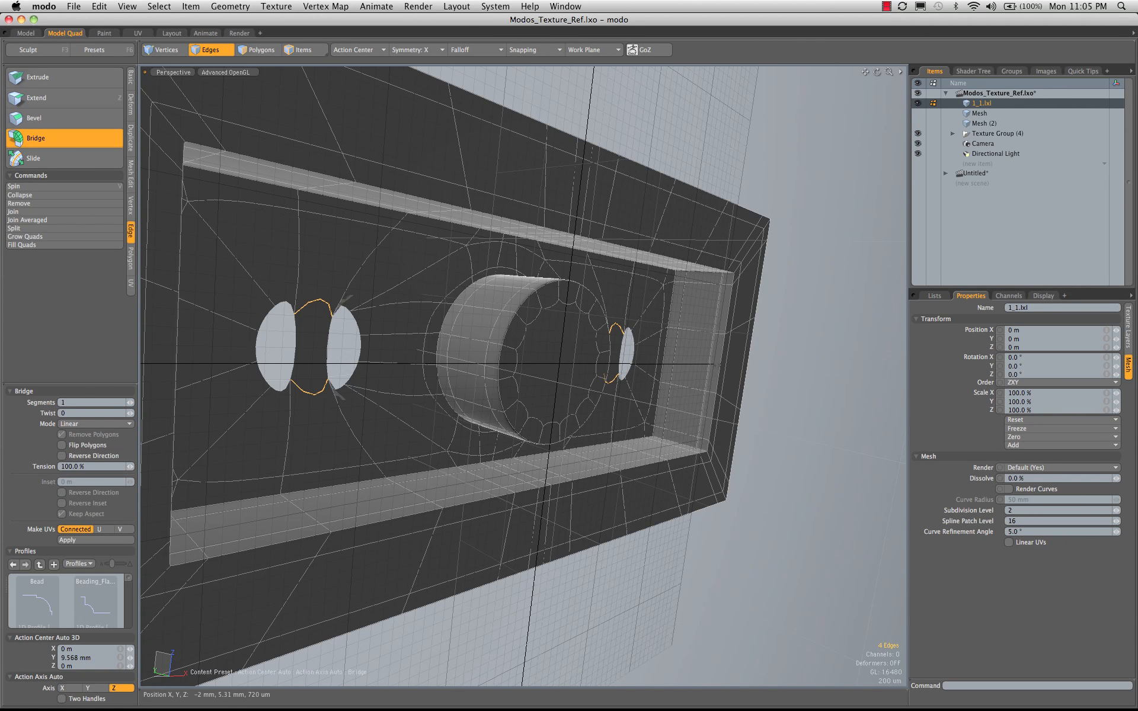
{"action": "left_click_drag", "start_coordinate": [223, 345], "coordinate": [303, 318], "text": "alt"}
{"action": "key", "text": "space"}
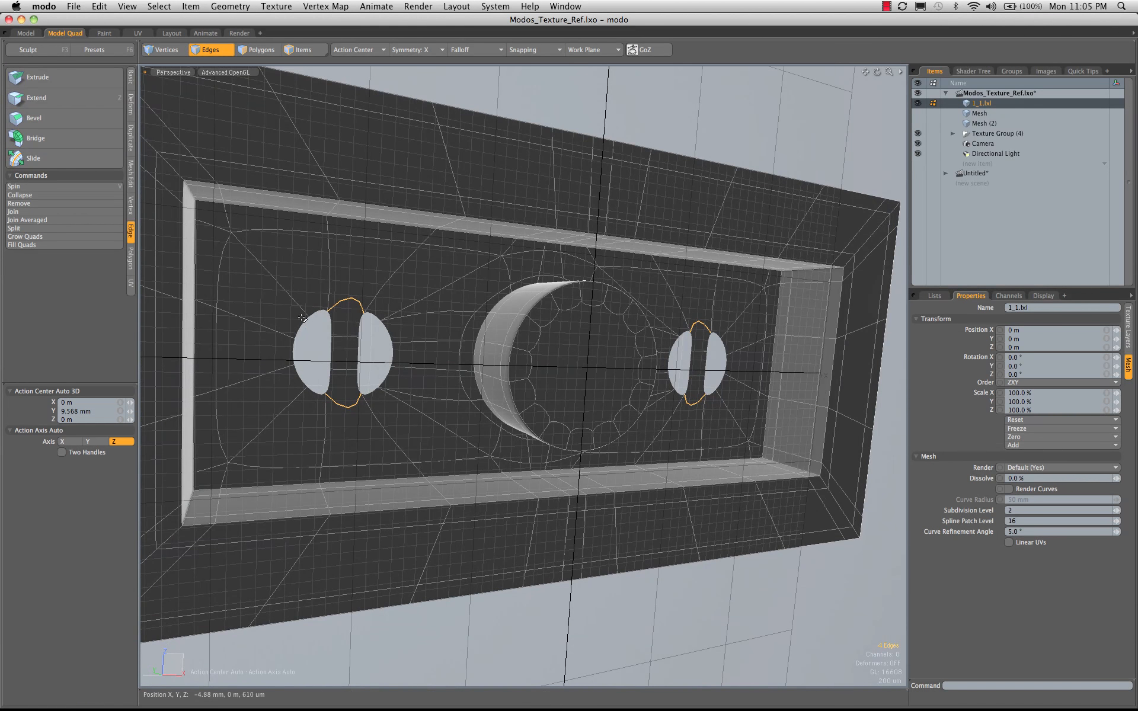
Step: Bridge the opposing border edges of the two outer gaps in the underside to close them
{"action": "double_click", "coordinate": [320, 312]}
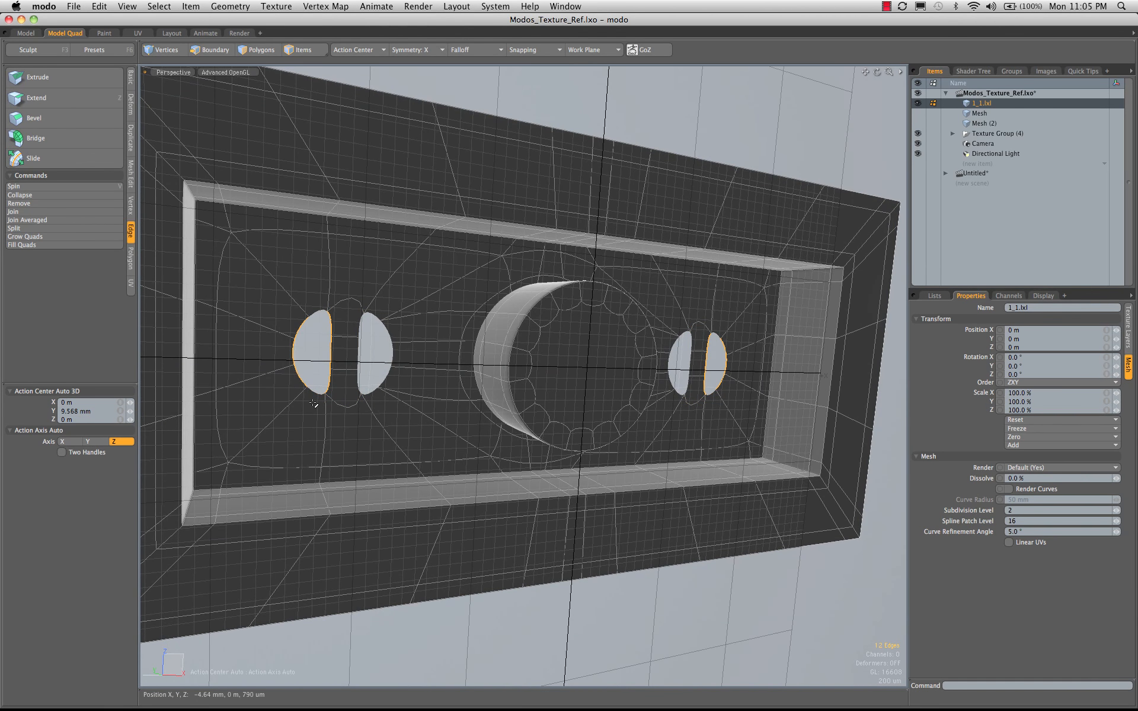
{"action": "left_click", "coordinate": [23, 141]}
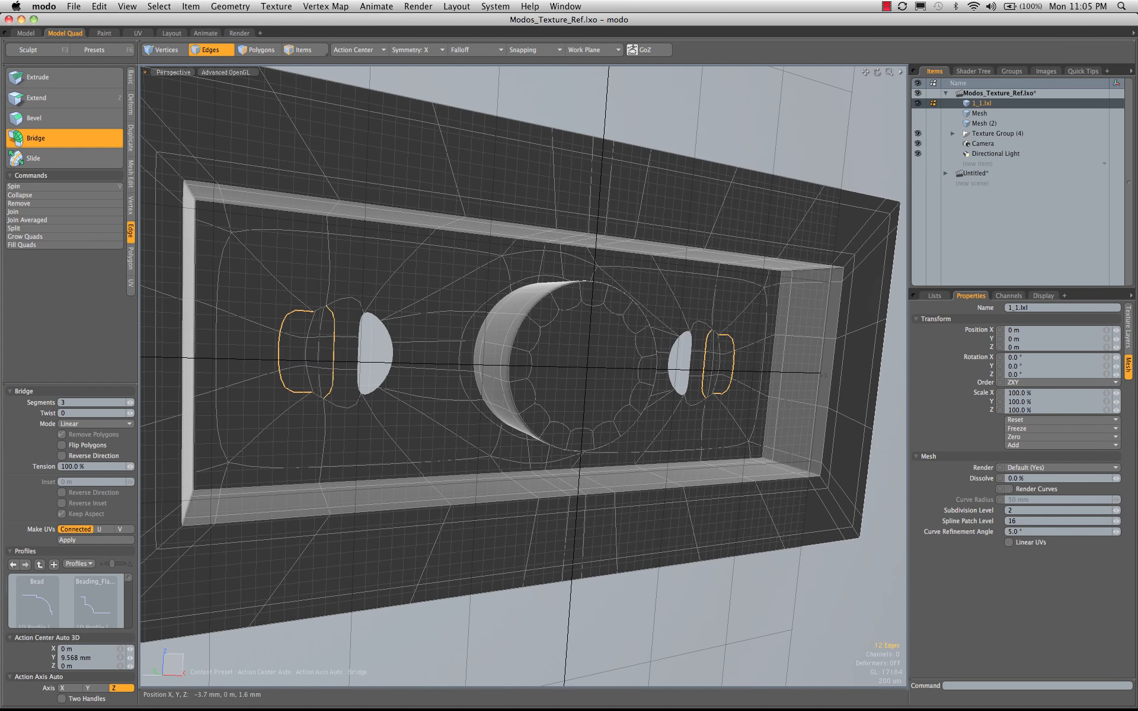
{"action": "left_click_drag", "start_coordinate": [384, 262], "coordinate": [444, 311]}
{"action": "key", "text": "space"}
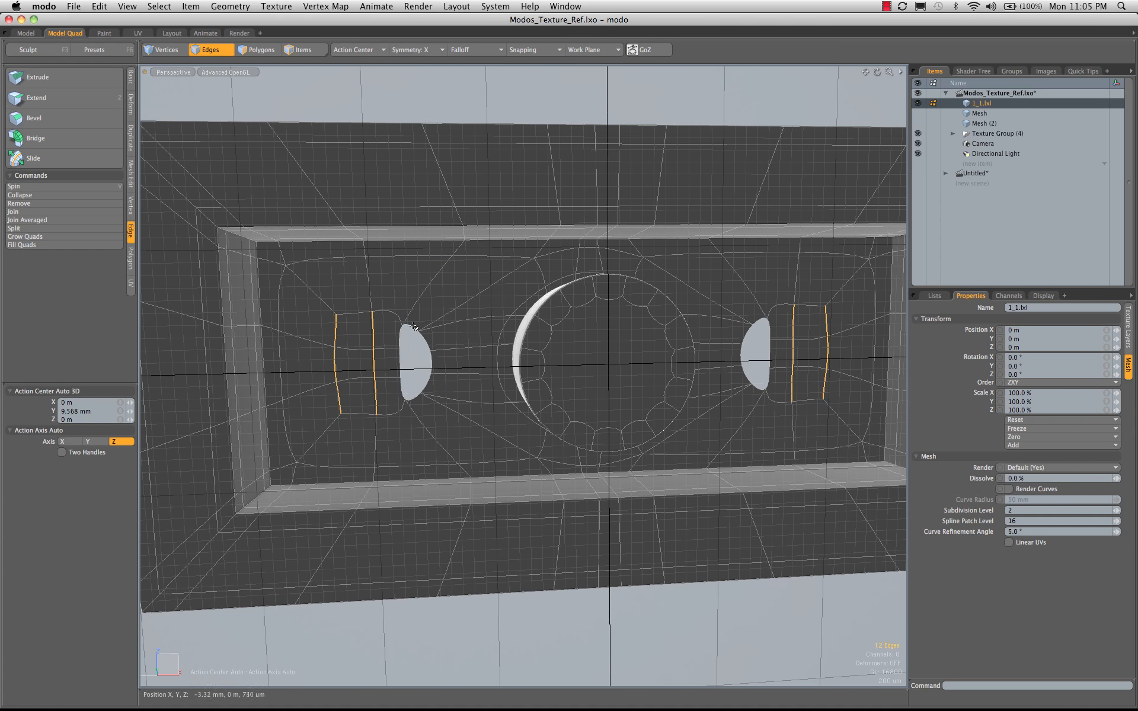
Step: Bridge the two inner gaps beside the underside's central tube closed and clear the edge selection
{"action": "double_click", "coordinate": [408, 320]}
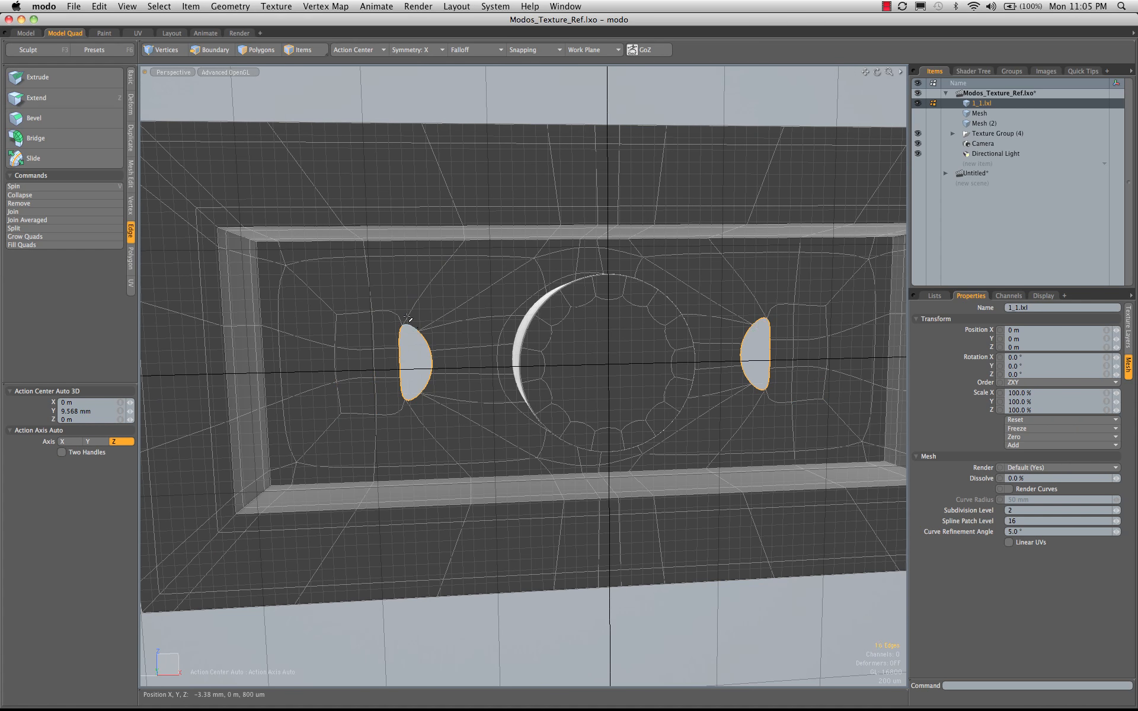
{"action": "left_click", "coordinate": [36, 143]}
{"action": "left_click", "coordinate": [478, 374]}
{"action": "key", "text": "space"}
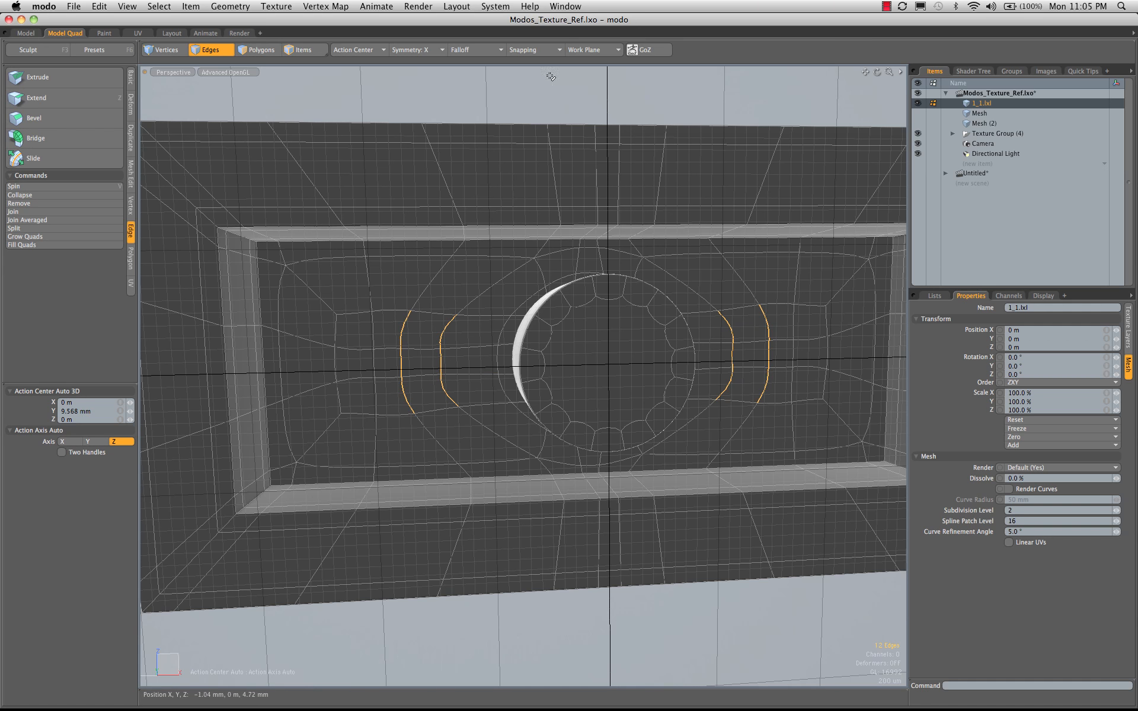
{"action": "left_click", "coordinate": [563, 114]}
{"action": "left_click_drag", "start_coordinate": [570, 255], "coordinate": [508, 408], "text": "alt"}
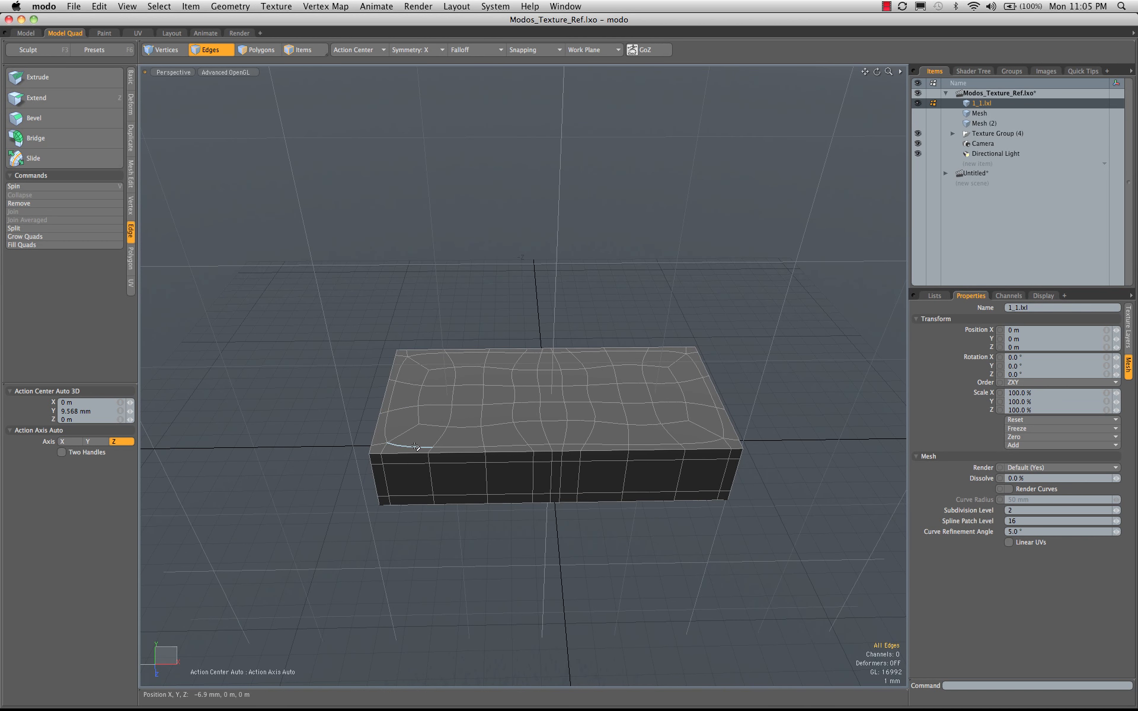
{"action": "double_click", "coordinate": [441, 440]}
{"action": "double_click", "coordinate": [485, 437], "text": "shift"}
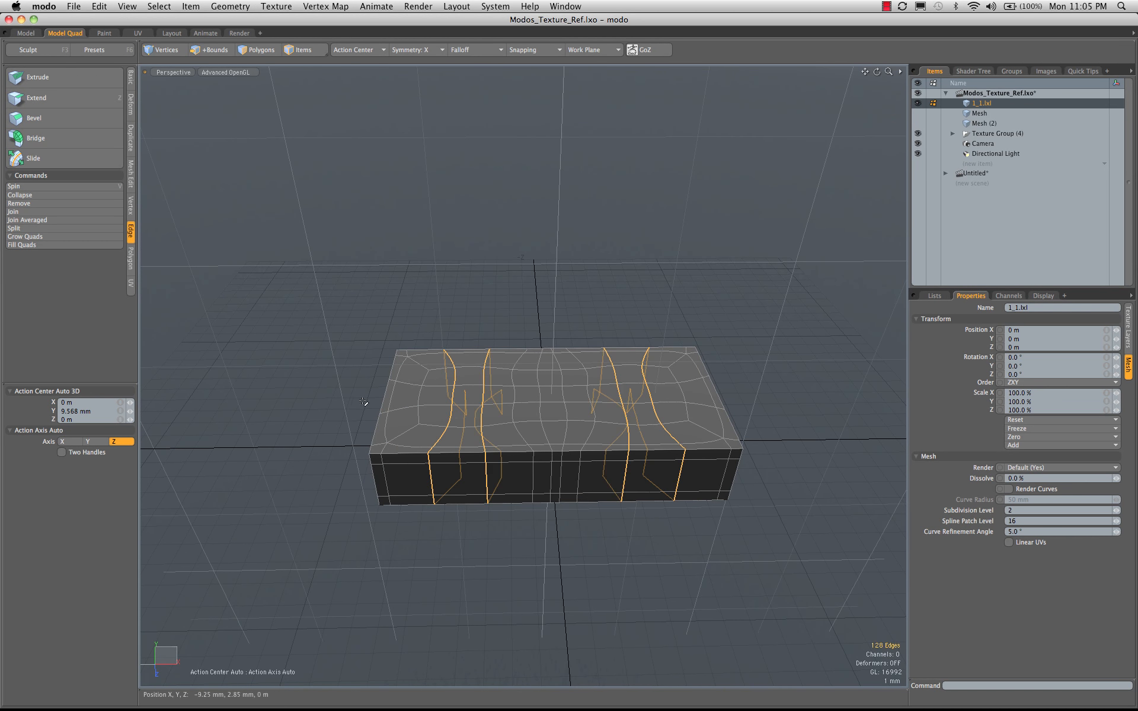
{"action": "double_click", "coordinate": [406, 409], "text": "shift"}
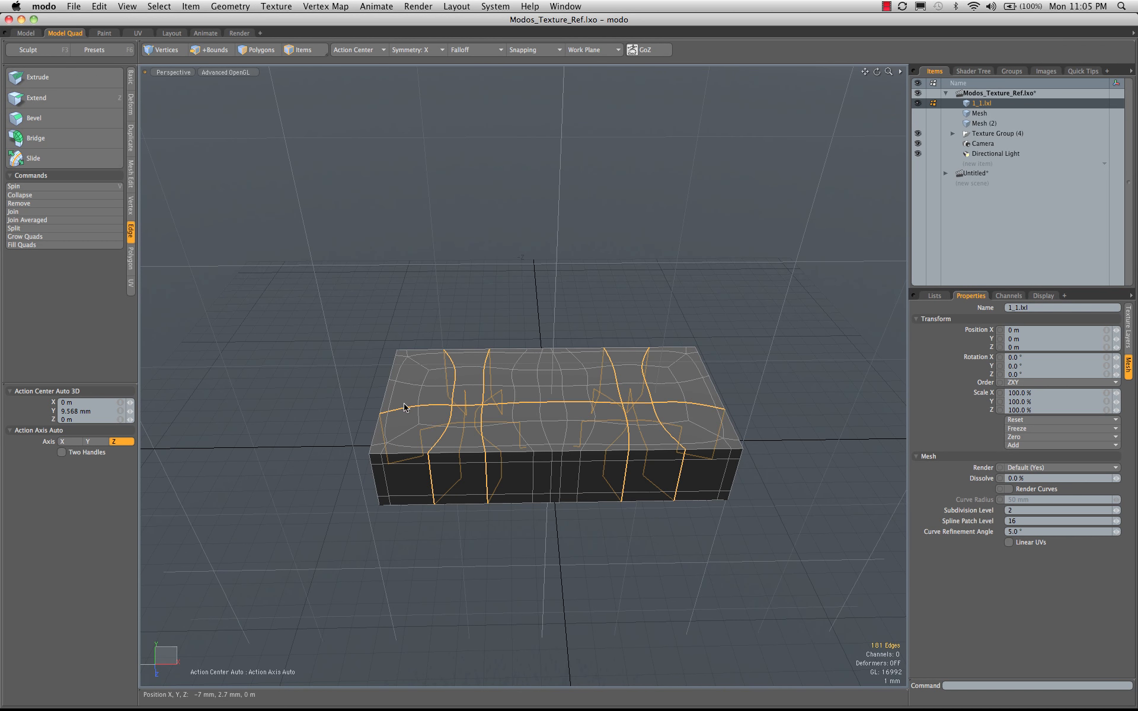
Step: Select the two crosswise edge loops through each former stud area, mirrored in X, and delete them
{"action": "double_click", "coordinate": [441, 440]}
{"action": "double_click", "coordinate": [484, 441], "text": "shift"}
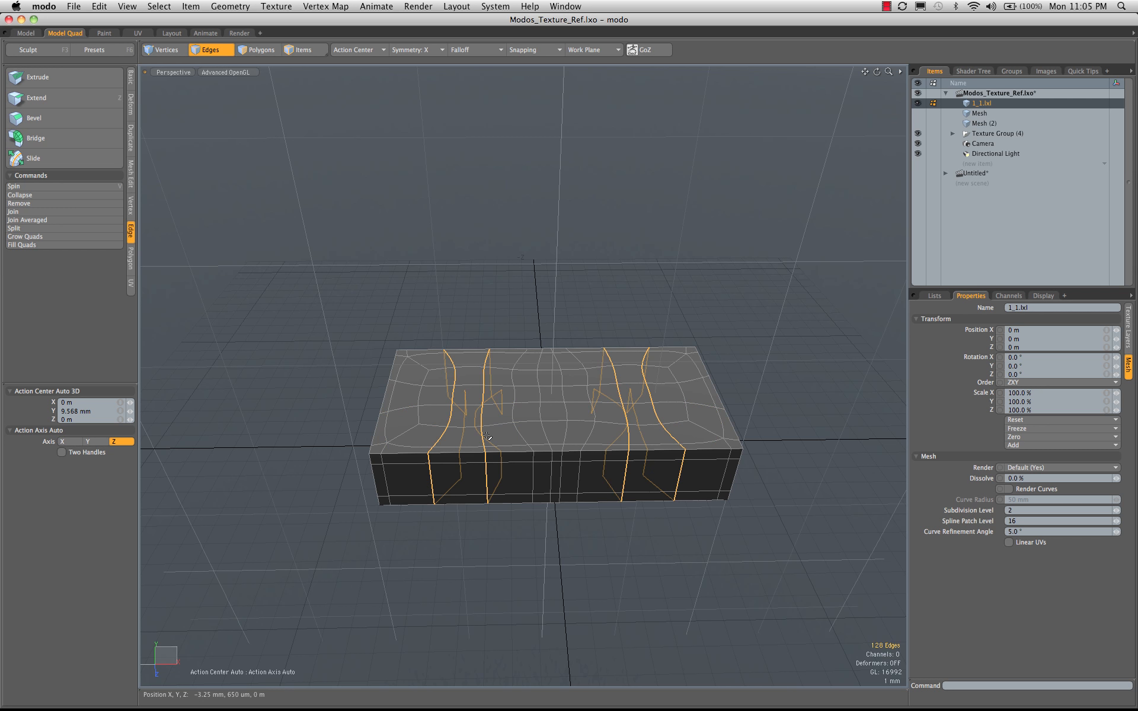
{"action": "key", "text": "Delete"}
{"action": "left_click_drag", "start_coordinate": [533, 339], "coordinate": [545, 370], "text": "alt"}
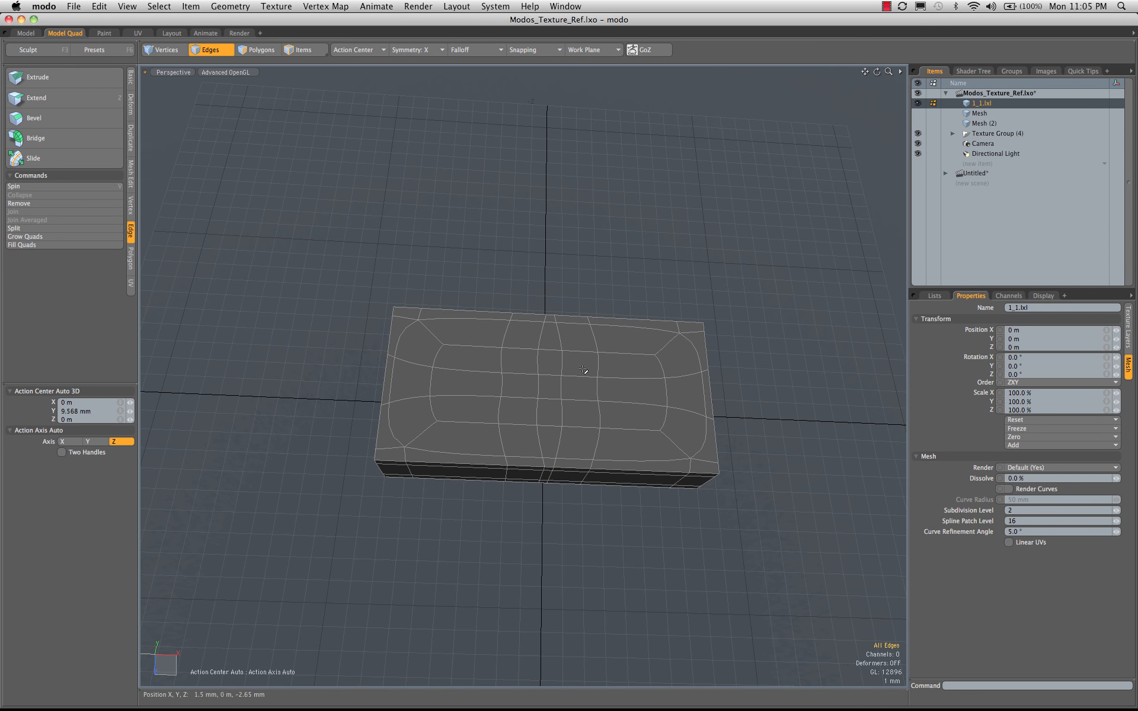
Step: Select the brick body's connected polygons and hide them, leaving only the studs and their small inner cylinders
{"action": "left_click_drag", "start_coordinate": [583, 370], "coordinate": [591, 418], "text": "alt"}
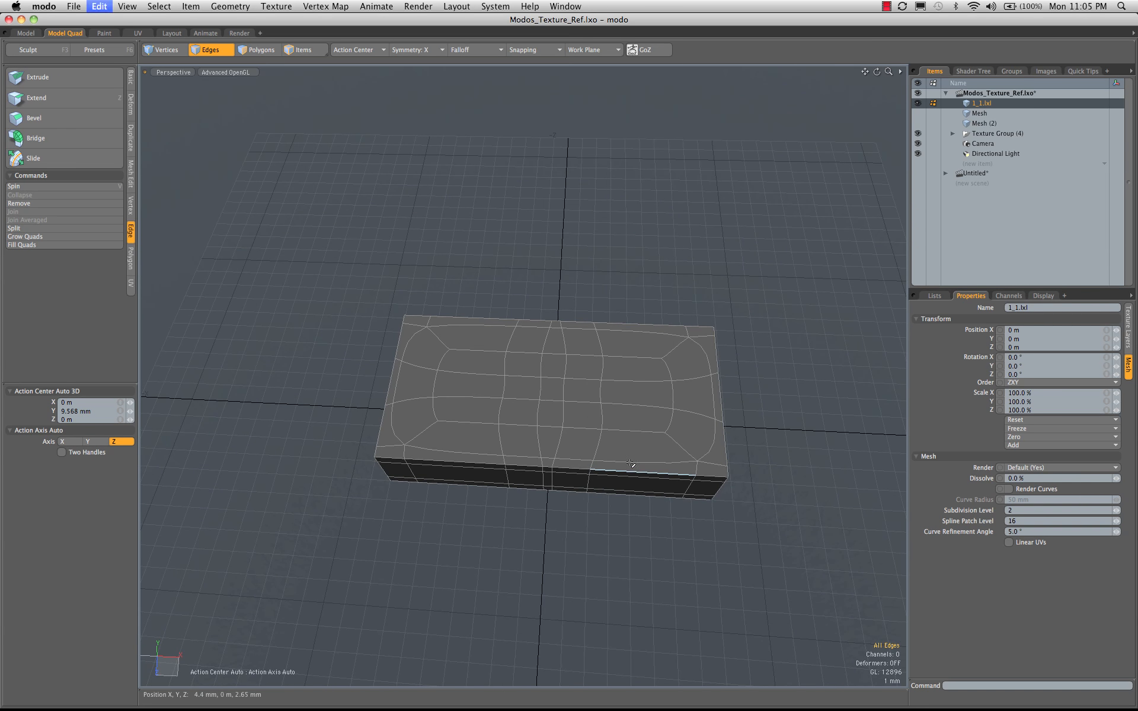
{"action": "left_click_drag", "start_coordinate": [631, 463], "coordinate": [559, 448], "text": "alt"}
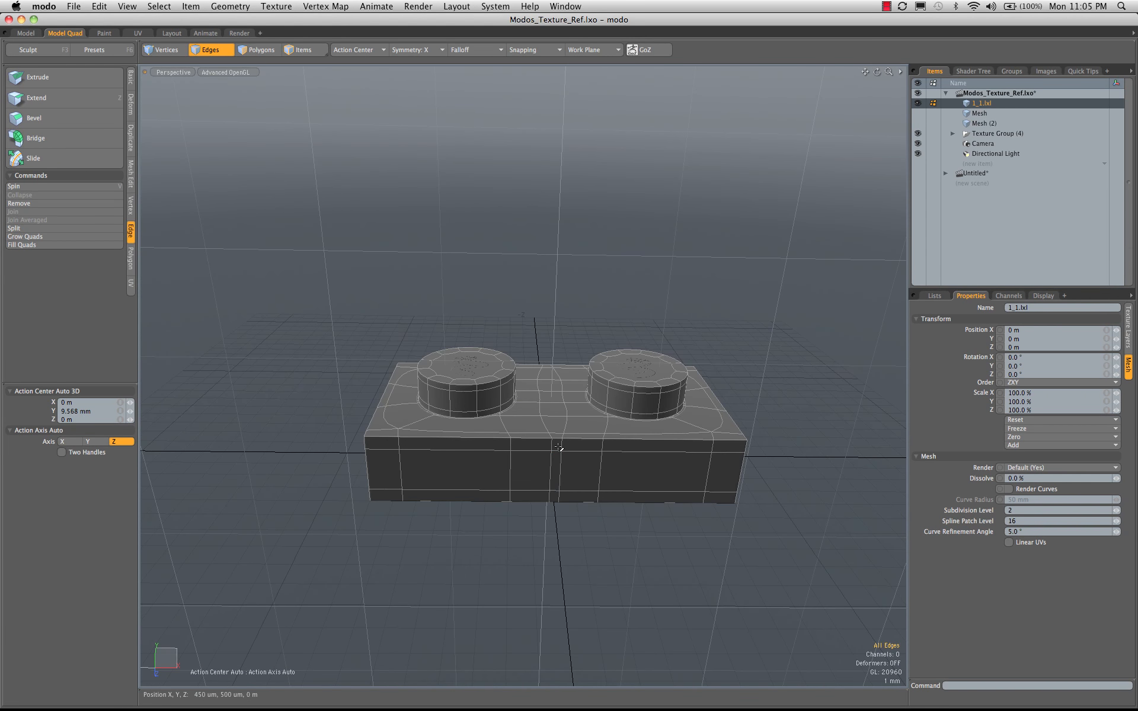
{"action": "key", "text": "3"}
{"action": "double_click", "coordinate": [610, 480]}
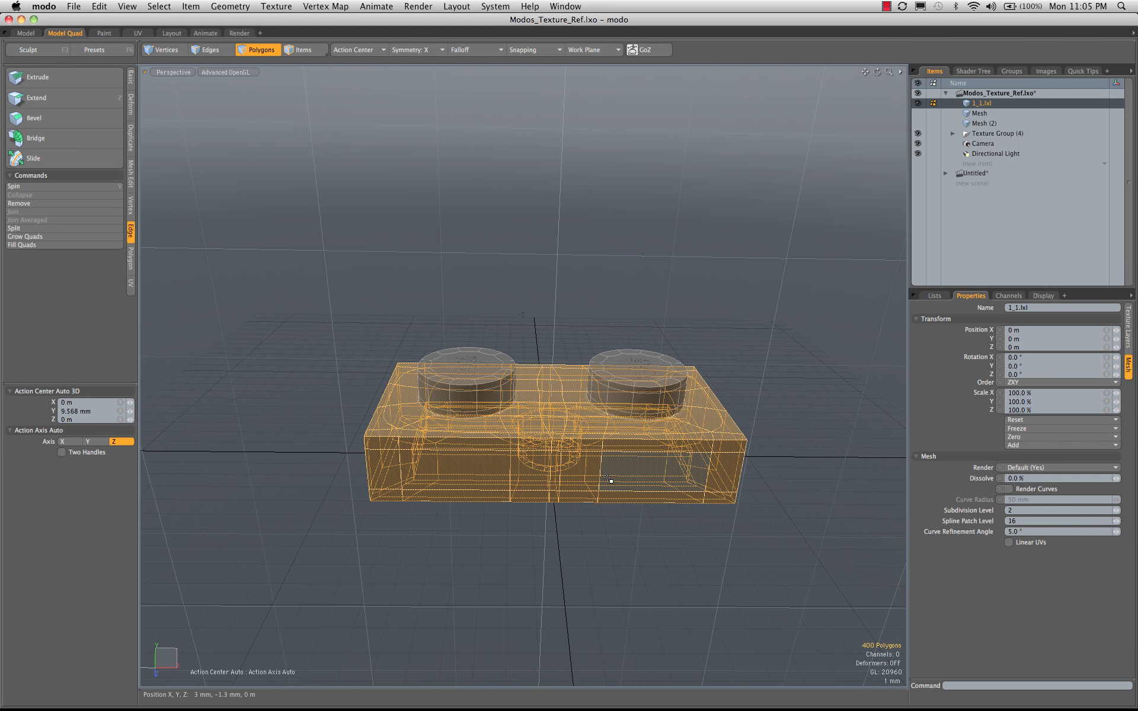
{"action": "key", "text": "Delete"}
Step: Turn symmetry off and delete both small inner cylinders together with the stud on the positive X side
{"action": "left_click_drag", "start_coordinate": [611, 480], "coordinate": [478, 504], "text": "alt"}
{"action": "double_click", "coordinate": [468, 414]}
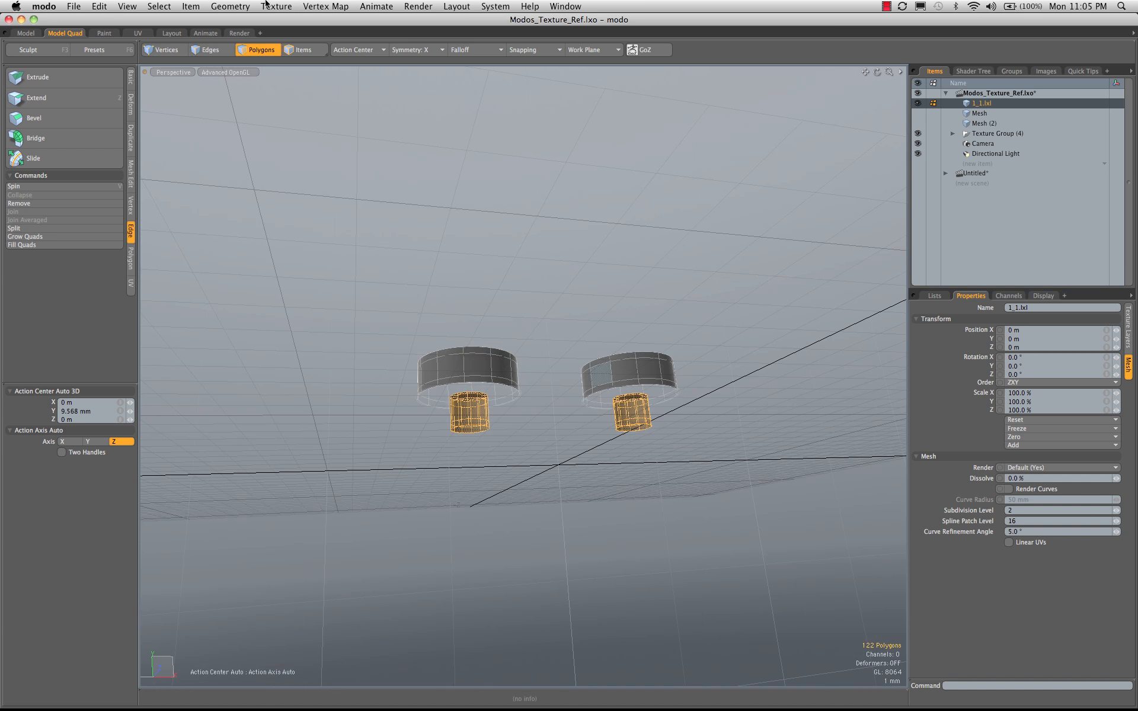
{"action": "left_click", "coordinate": [411, 54]}
{"action": "left_click", "coordinate": [413, 42]}
{"action": "left_click_drag", "start_coordinate": [548, 453], "coordinate": [569, 549], "text": "alt"}
{"action": "double_click", "coordinate": [619, 384], "text": "shift"}
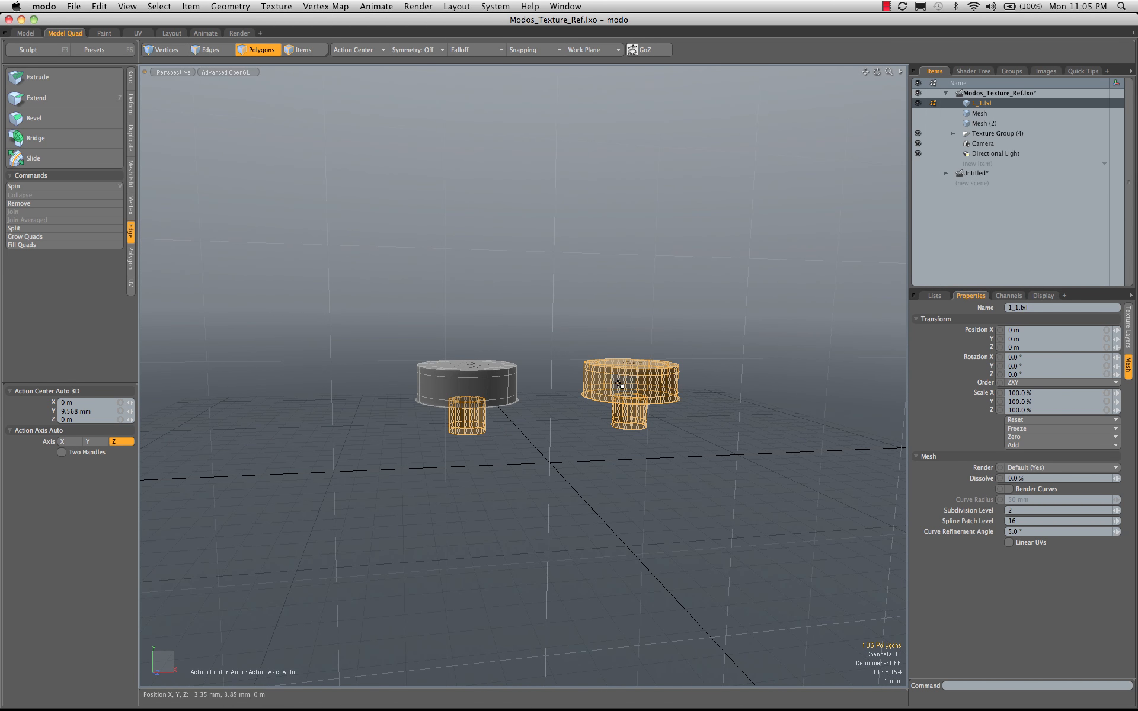
{"action": "key", "text": "Delete"}
Step: Select the remaining stud, center it on the brick with Center Selected, and clear the selection
{"action": "left_click_drag", "start_coordinate": [633, 381], "coordinate": [490, 397], "text": "alt"}
{"action": "double_click", "coordinate": [490, 397]}
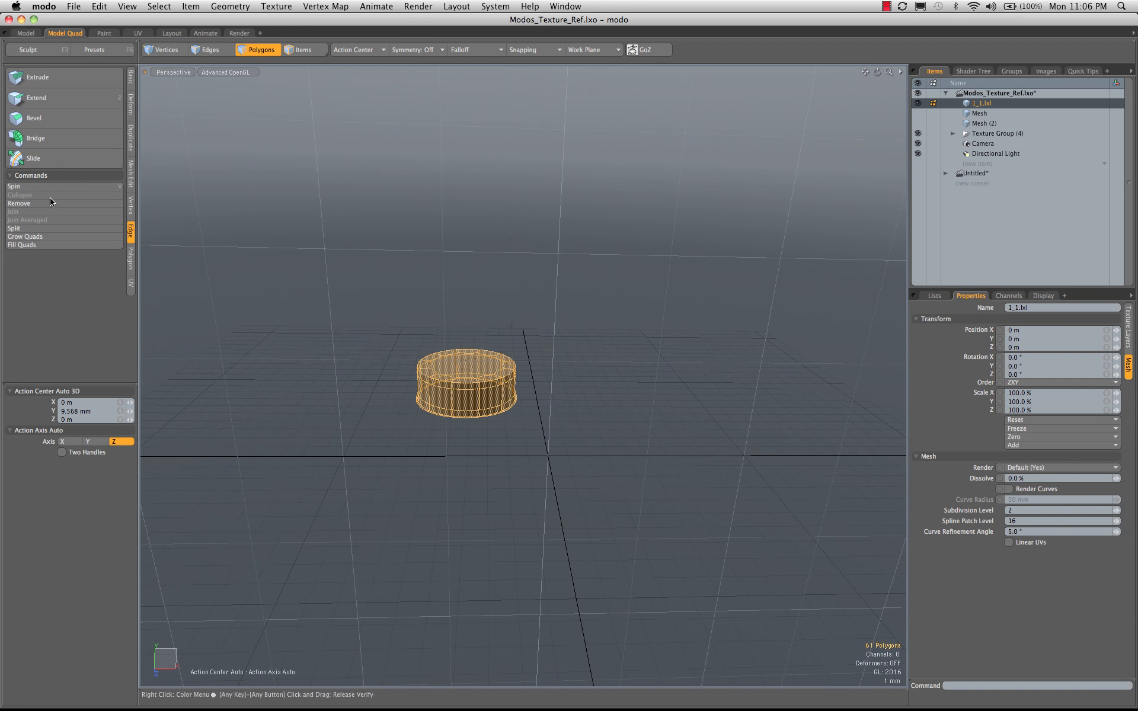
{"action": "left_click", "coordinate": [131, 79]}
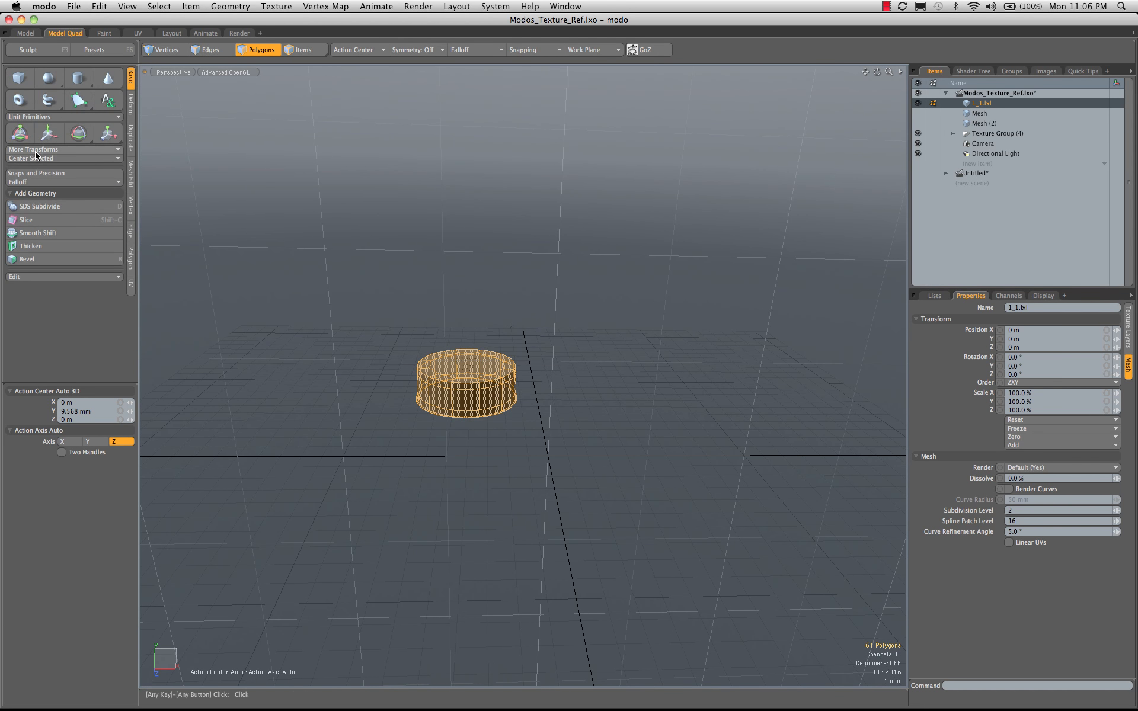
{"action": "left_click", "coordinate": [35, 158]}
{"action": "left_click", "coordinate": [40, 169]}
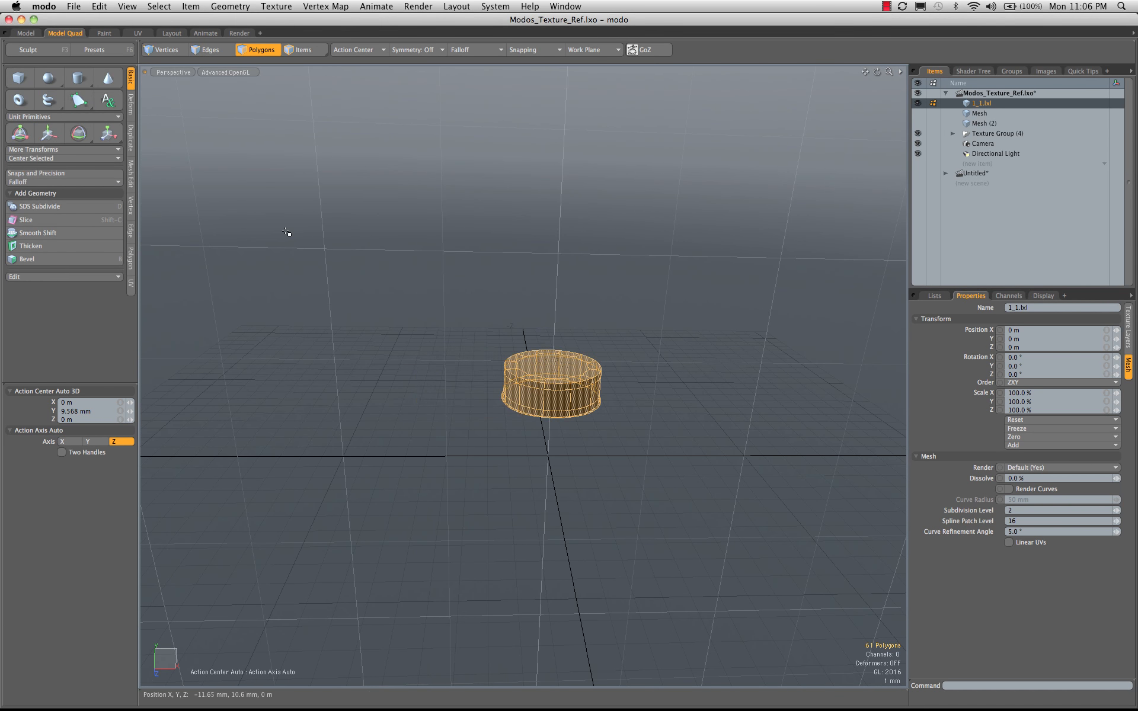
{"action": "left_click", "coordinate": [516, 320]}
Step: Unhide the brick body, then select the connected polygons of the centered stud and hide them
{"action": "left_click_drag", "start_coordinate": [515, 320], "coordinate": [469, 472], "text": "alt"}
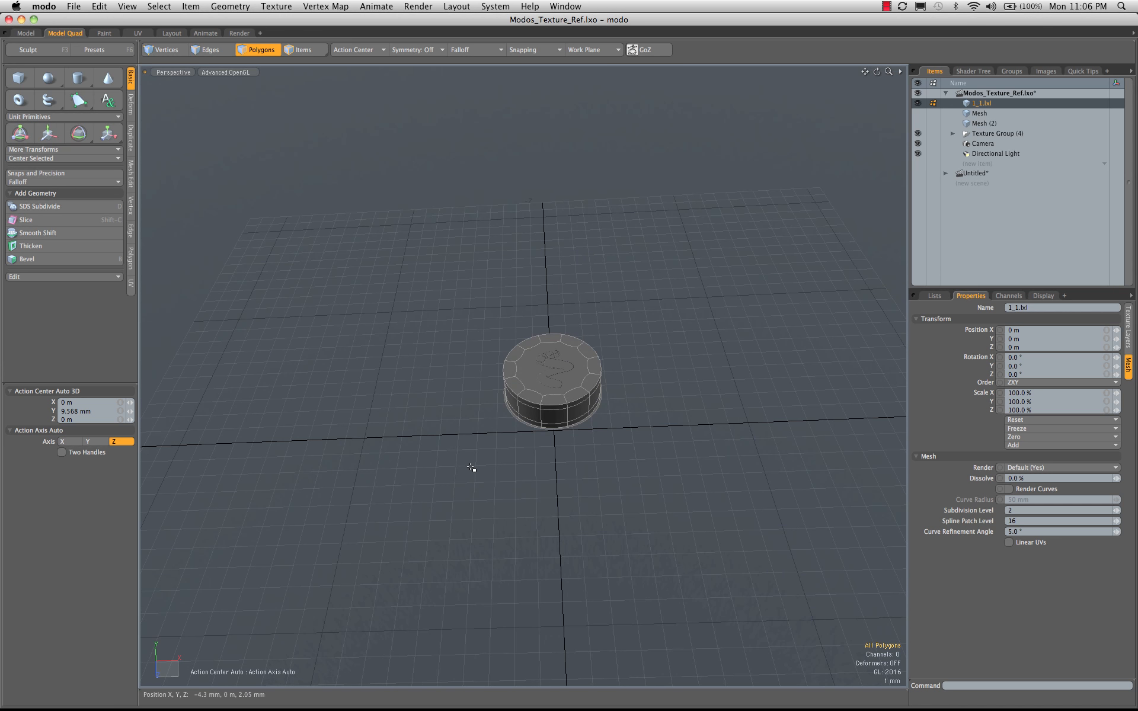
{"action": "key", "text": "u"}
{"action": "mouse_move", "coordinate": [540, 394]}
{"action": "left_mouse_down", "text": "alt"}
{"action": "mouse_move", "coordinate": [547, 339]}
{"action": "mouse_move", "coordinate": [593, 348]}
{"action": "mouse_move", "coordinate": [604, 478]}
{"action": "mouse_move", "coordinate": [541, 414]}
{"action": "mouse_move", "coordinate": [560, 381]}
{"action": "mouse_move", "coordinate": [521, 419]}
{"action": "mouse_move", "coordinate": [615, 416]}
{"action": "mouse_move", "coordinate": [655, 310]}
{"action": "mouse_move", "coordinate": [547, 477]}
{"action": "mouse_move", "coordinate": [541, 546]}
{"action": "mouse_move", "coordinate": [521, 401]}
{"action": "mouse_move", "coordinate": [539, 390]}
{"action": "left_mouse_up", "text": "alt"}
{"action": "left_click", "coordinate": [500, 399]}
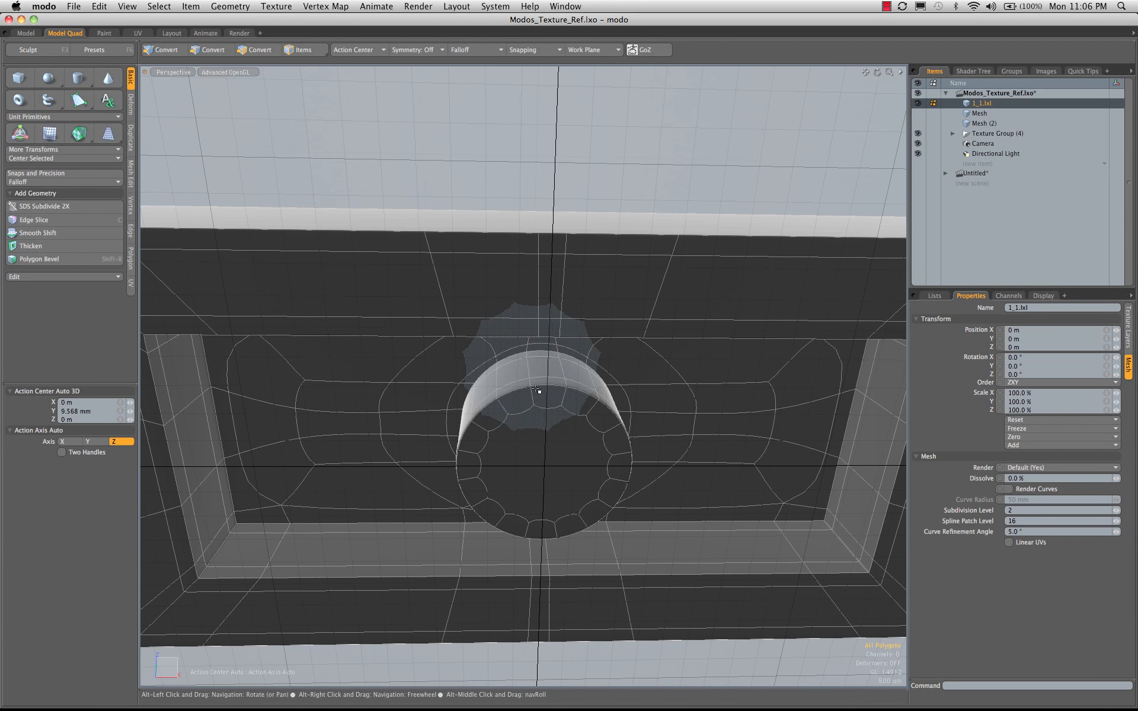
{"action": "left_click", "coordinate": [549, 455]}
{"action": "left_click_drag", "start_coordinate": [549, 455], "coordinate": [524, 294], "text": "alt"}
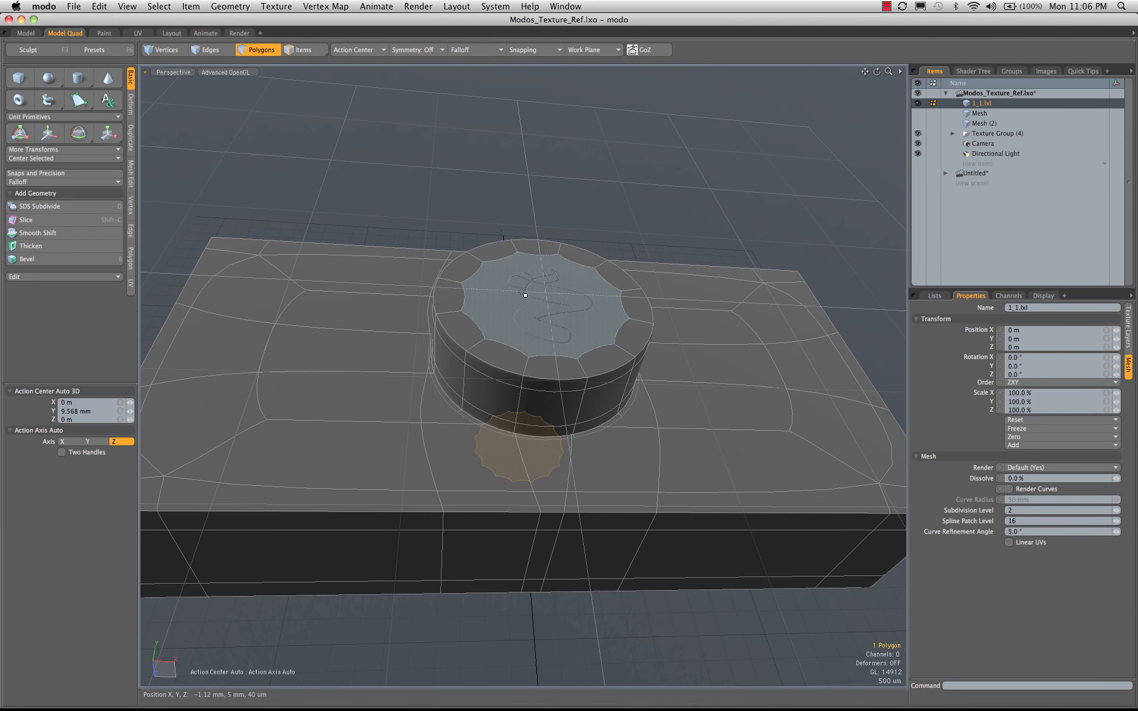
{"action": "double_click", "coordinate": [539, 322]}
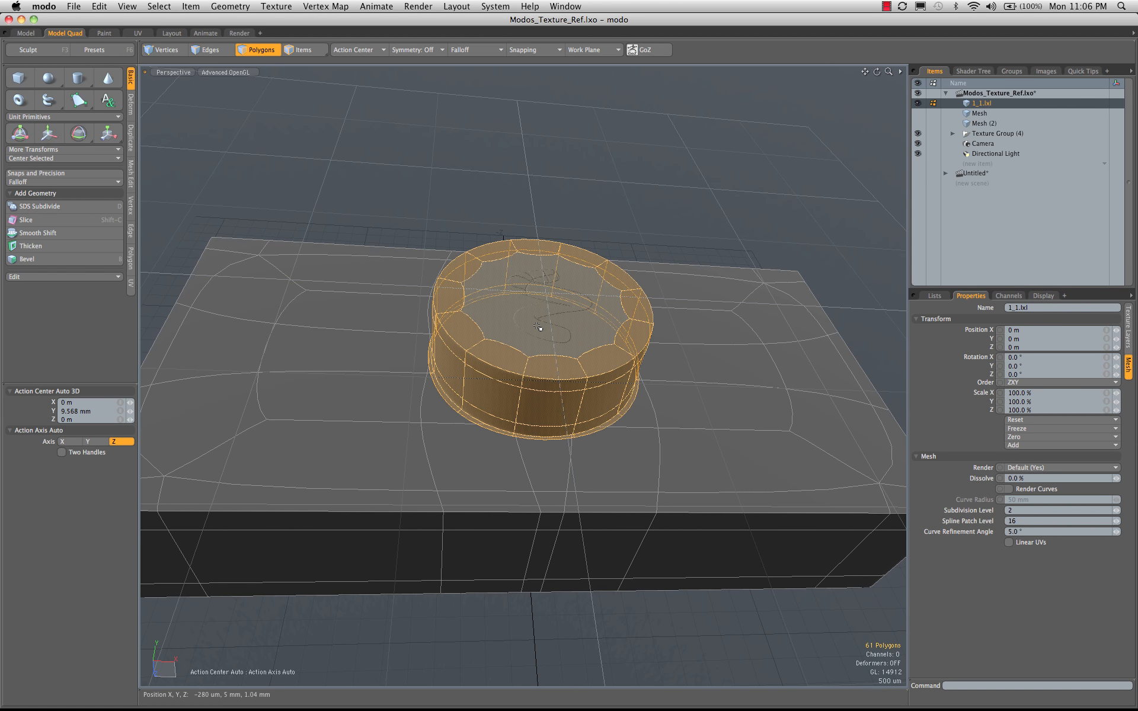
{"action": "key", "text": "h"}
{"action": "left_click_drag", "start_coordinate": [540, 330], "coordinate": [531, 358], "text": "alt"}
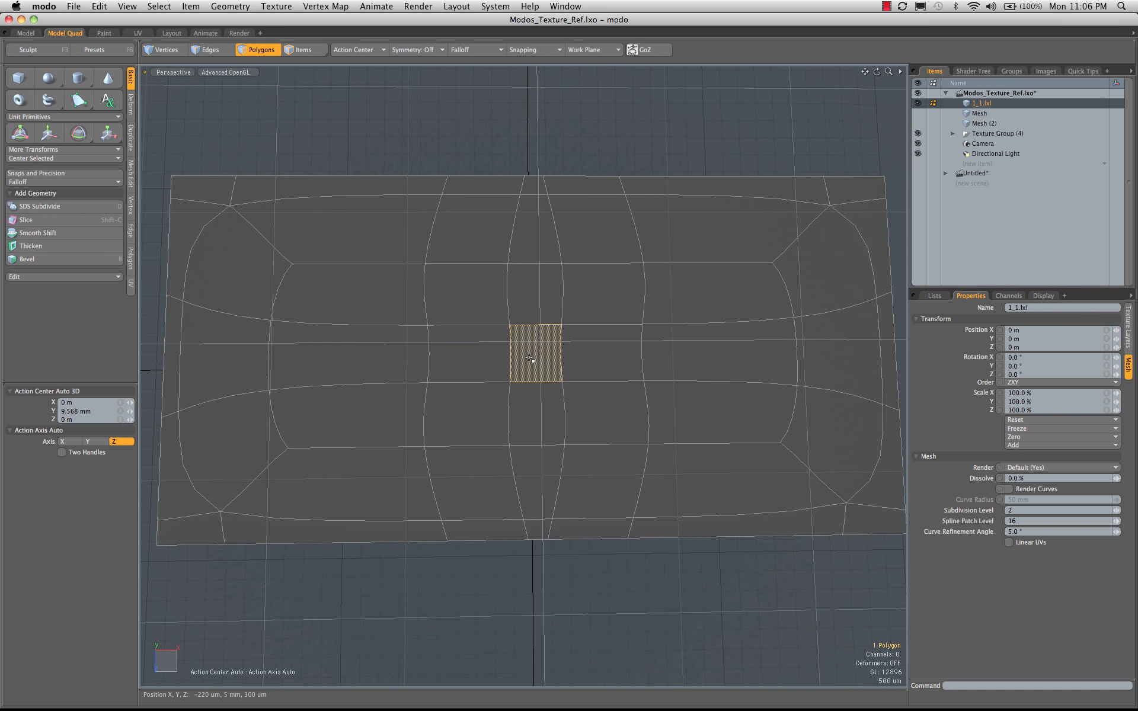
Step: Select the underside tube's circular end cap with only its surrounding flat ring and duplicate these polygons in place
{"action": "key", "text": "alt"}
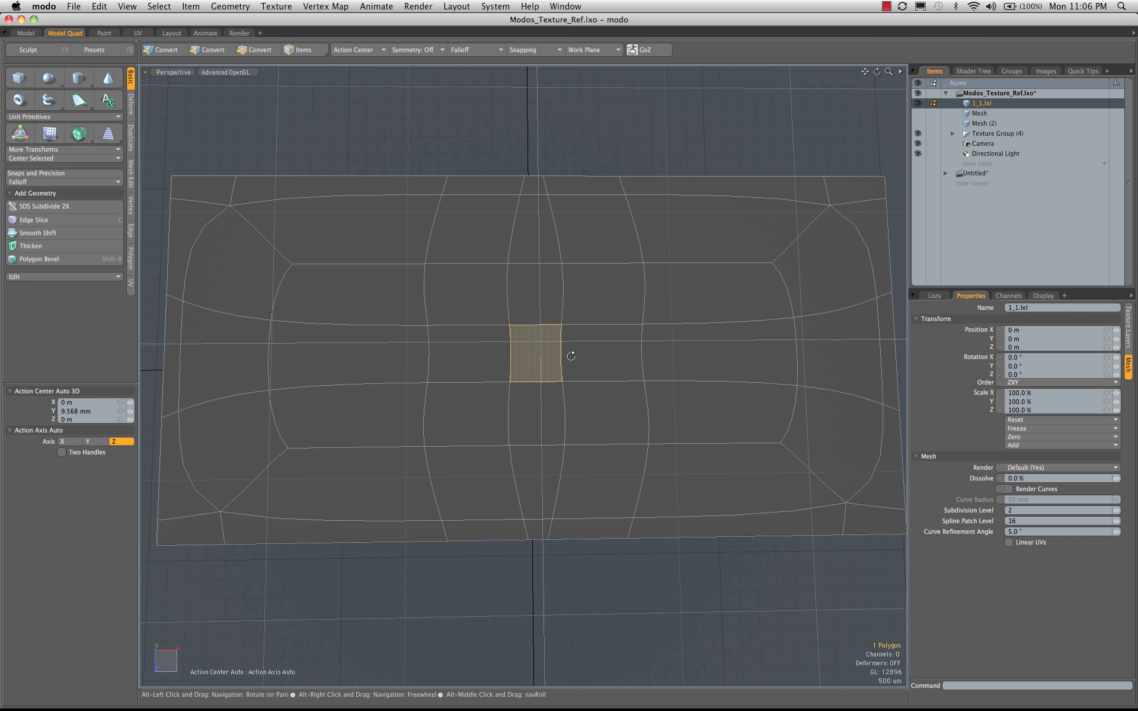
{"action": "left_click_drag", "start_coordinate": [571, 356], "coordinate": [577, 321], "text": "alt"}
{"action": "left_click", "coordinate": [564, 416]}
{"action": "left_click_drag", "start_coordinate": [574, 422], "coordinate": [593, 468], "text": "alt"}
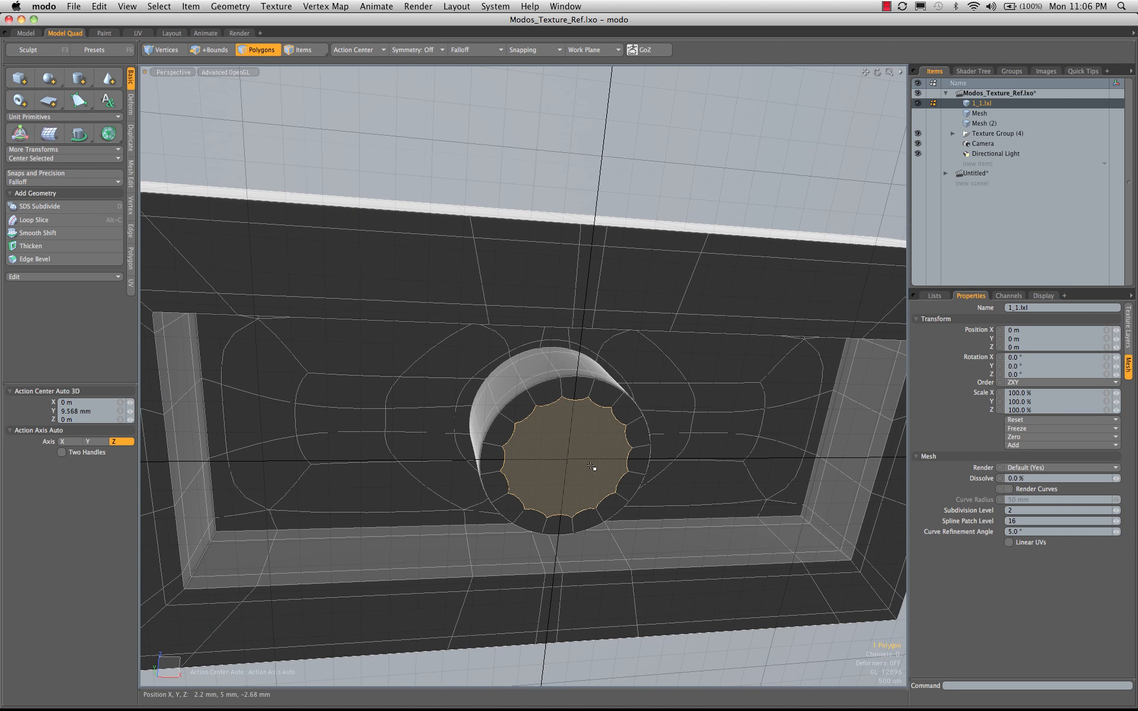
{"action": "double_click", "coordinate": [593, 468], "text": "shift"}
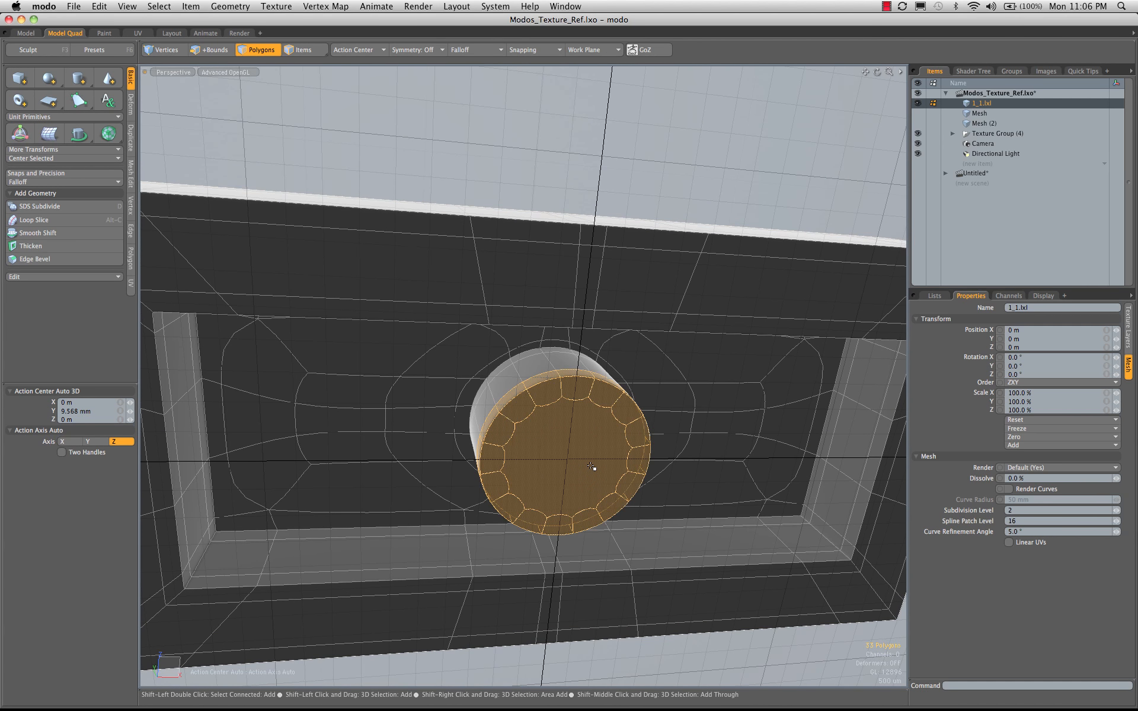
{"action": "key", "text": "shift+Down"}
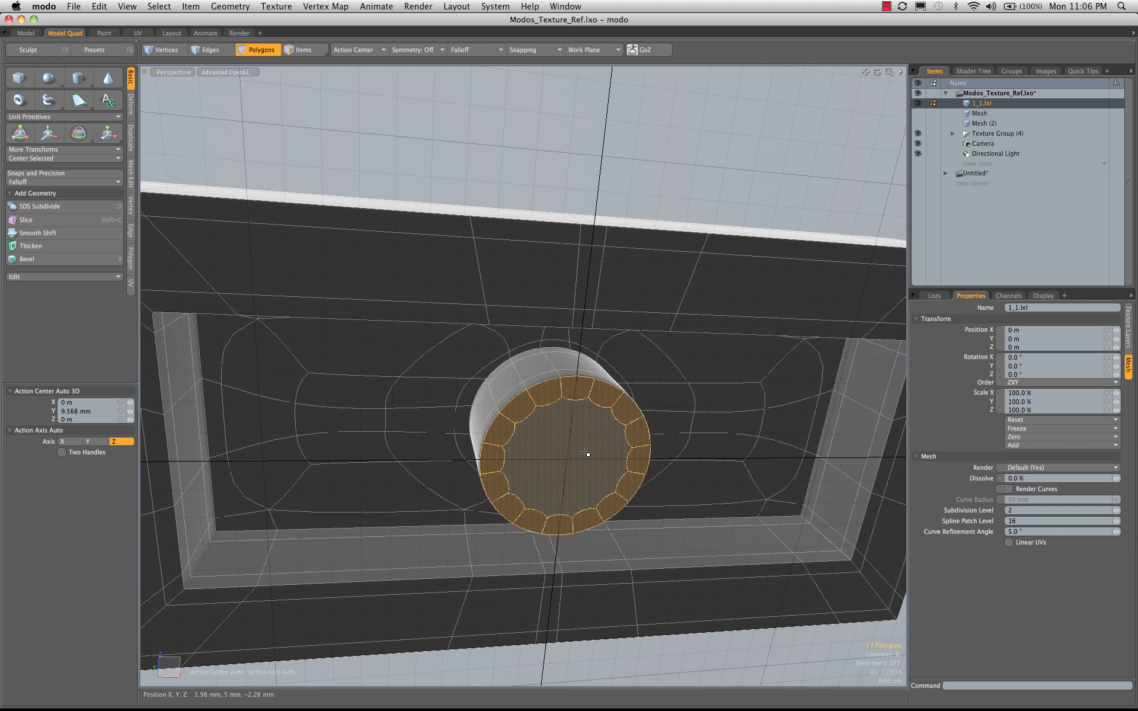
{"action": "key", "text": "Delete"}
{"action": "key", "text": "ctrl+z"}
Step: Try to raise the duplicated disc about 3.9 mm in Y, above the brick's top face
{"action": "left_click_drag", "start_coordinate": [585, 453], "coordinate": [533, 332], "text": "alt"}
{"action": "key", "text": "w"}
{"action": "left_click_drag", "start_coordinate": [534, 332], "coordinate": [543, 278], "text": "alt"}
{"action": "key", "text": "super+z"}
{"action": "key", "text": "super+z"}
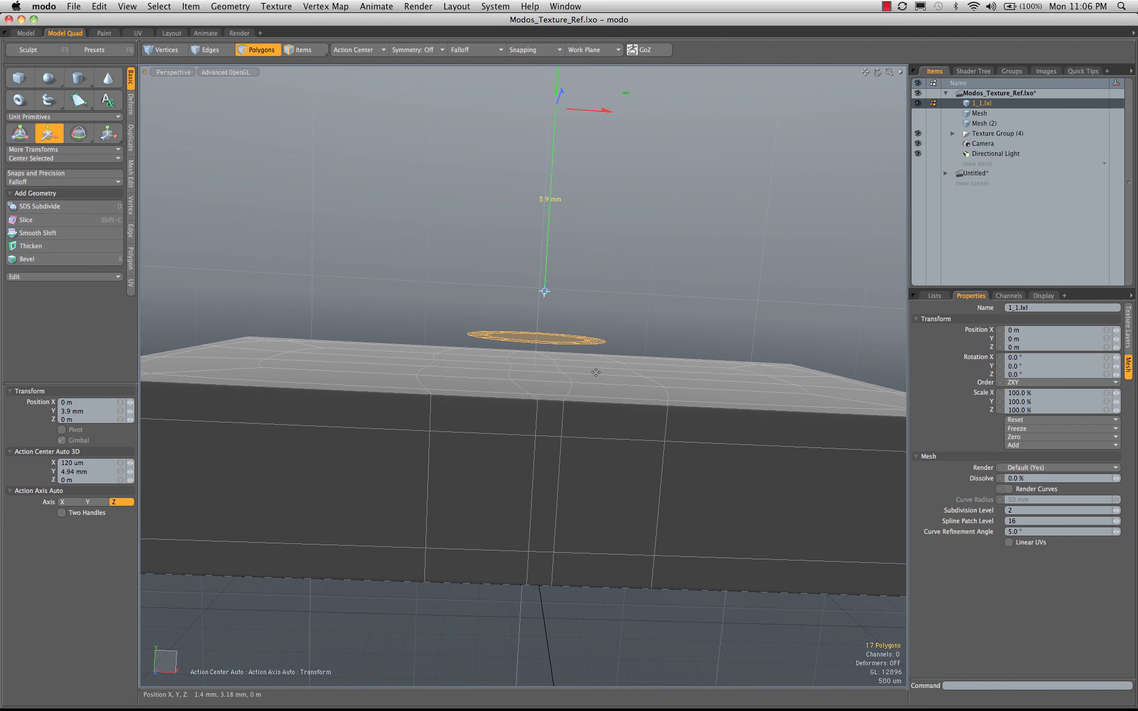
Step: Move the duplicated disc up 3.2 mm in Y to the level of the brick's top face and deselect it
{"action": "left_click_drag", "start_coordinate": [569, 491], "coordinate": [537, 331], "text": "alt"}
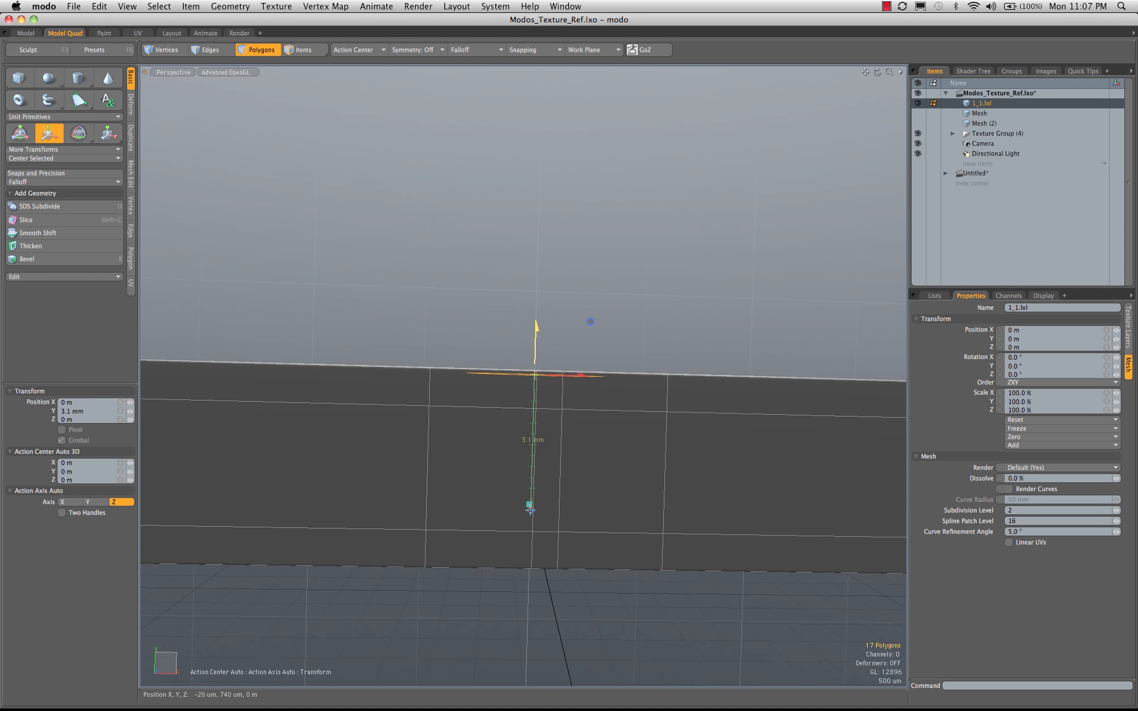
{"action": "left_click_drag", "start_coordinate": [537, 332], "coordinate": [537, 328]}
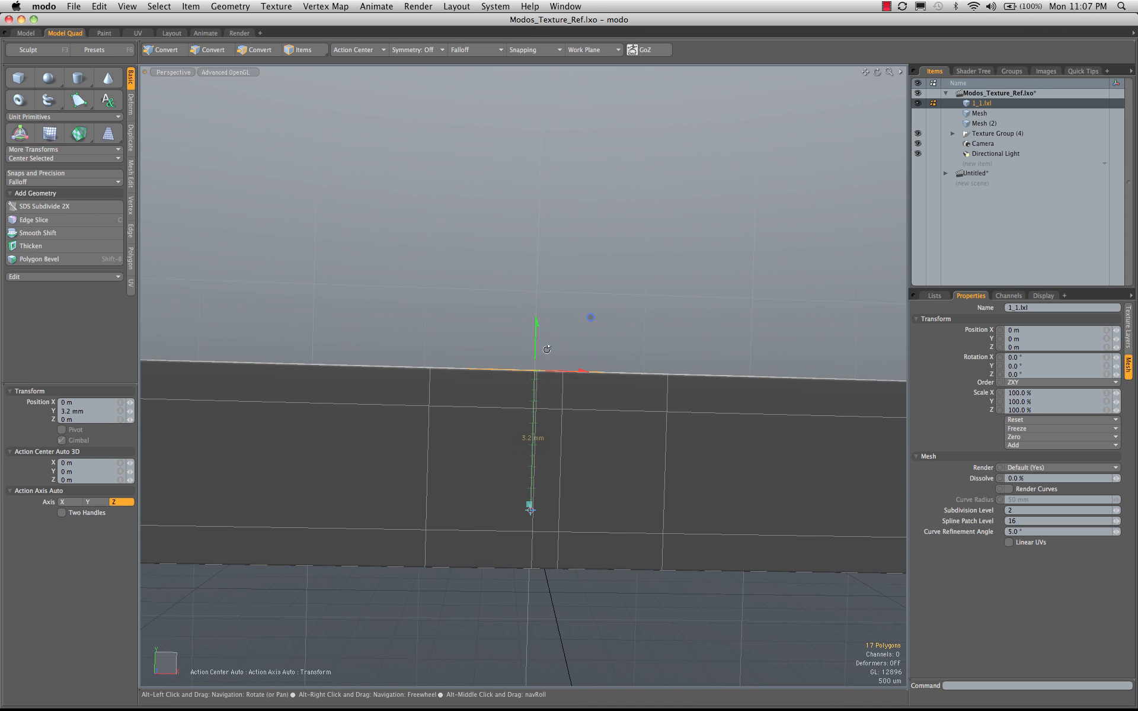
{"action": "left_click_drag", "start_coordinate": [529, 503], "coordinate": [577, 389], "text": "alt"}
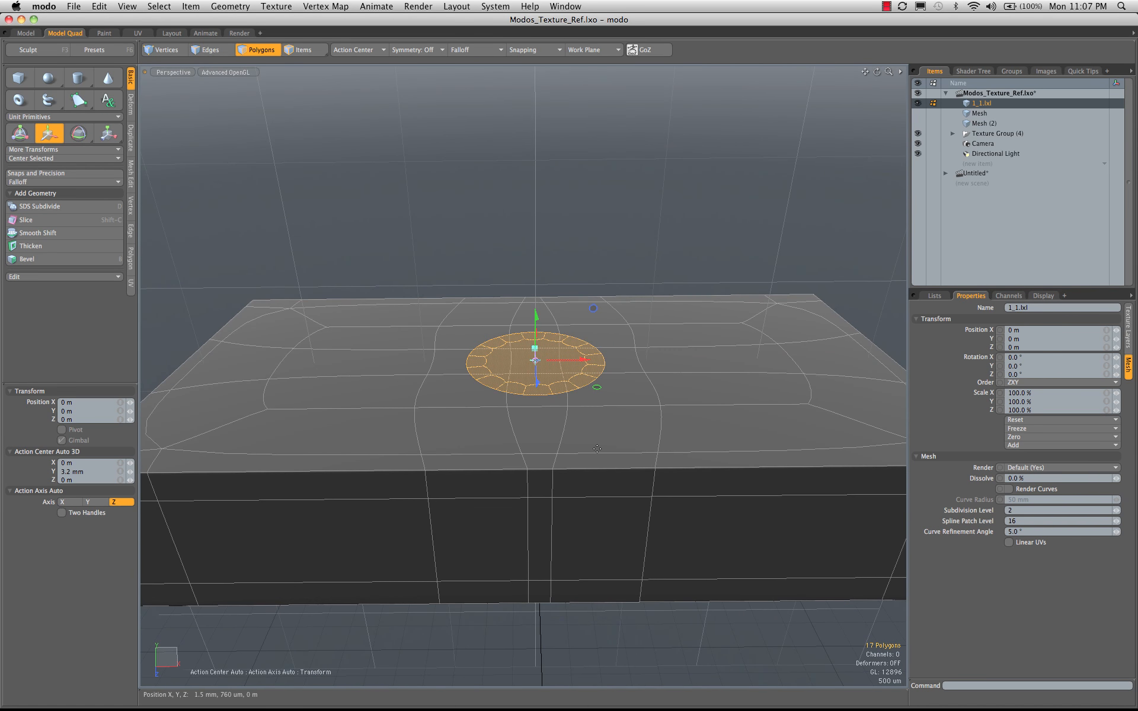
{"action": "key", "text": "q"}
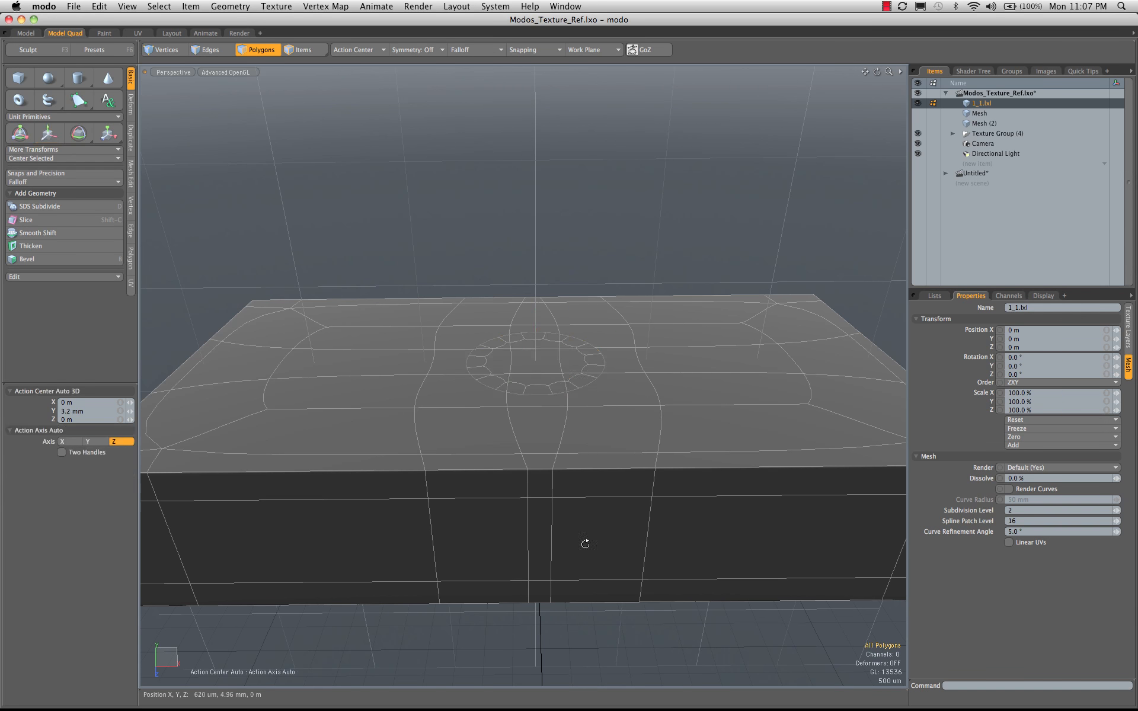
Step: Select the disc's outer edge loop and measure its width and depth with the Dimensions Tool
{"action": "left_click_drag", "start_coordinate": [585, 542], "coordinate": [580, 393], "text": "alt"}
{"action": "key", "text": "space"}
{"action": "key", "text": "space"}
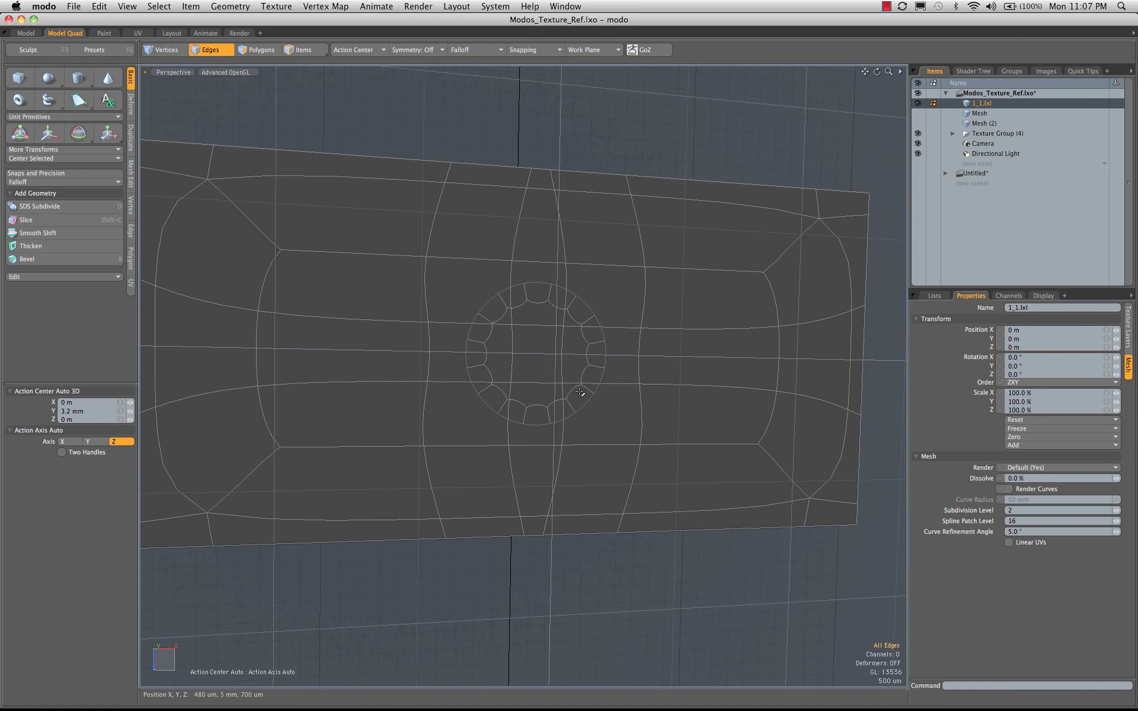
{"action": "left_click_drag", "start_coordinate": [614, 335], "coordinate": [516, 373], "text": "alt"}
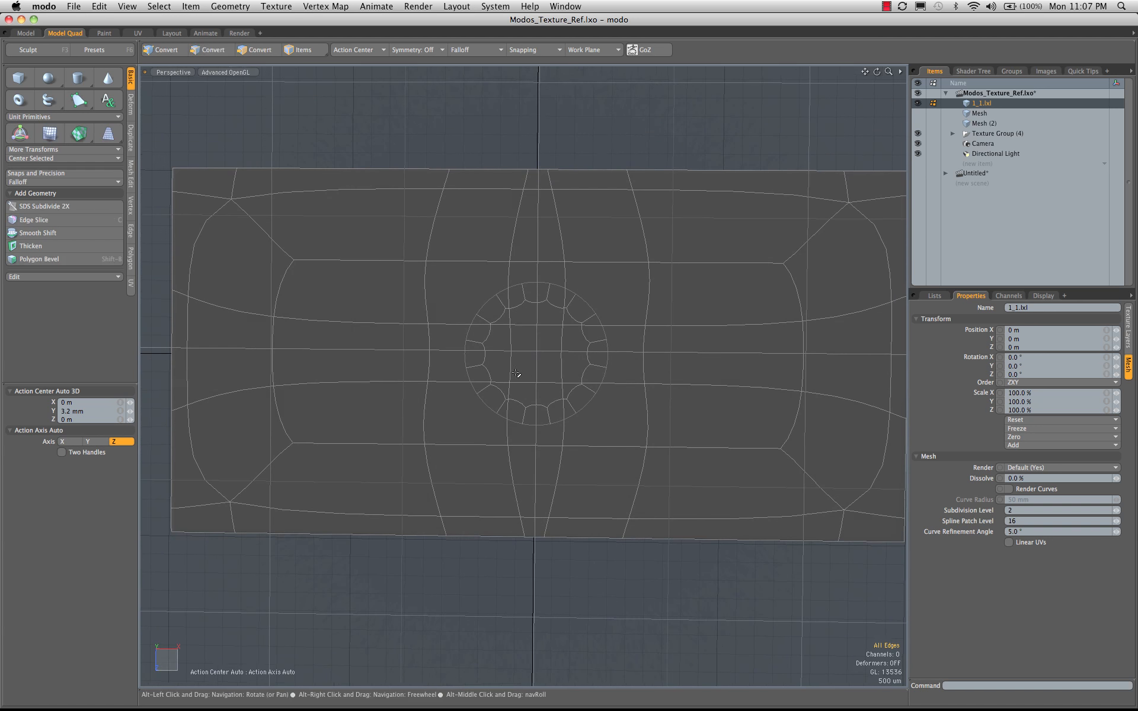
{"action": "double_click", "coordinate": [586, 303]}
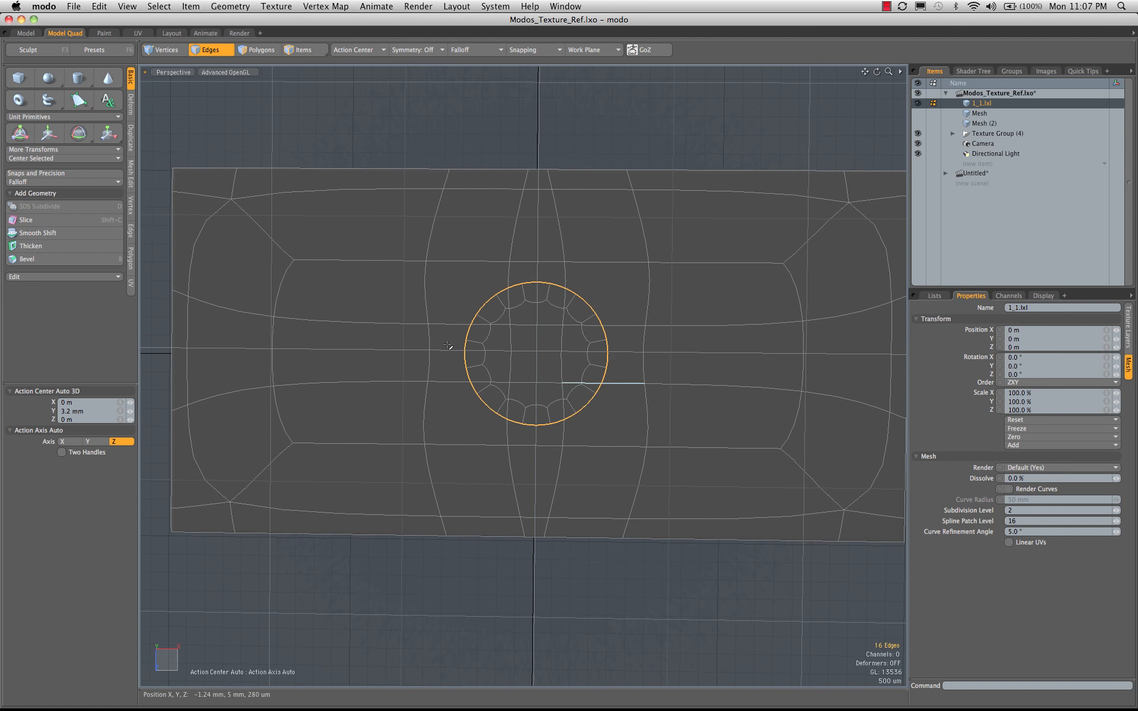
{"action": "left_click", "coordinate": [99, 5]}
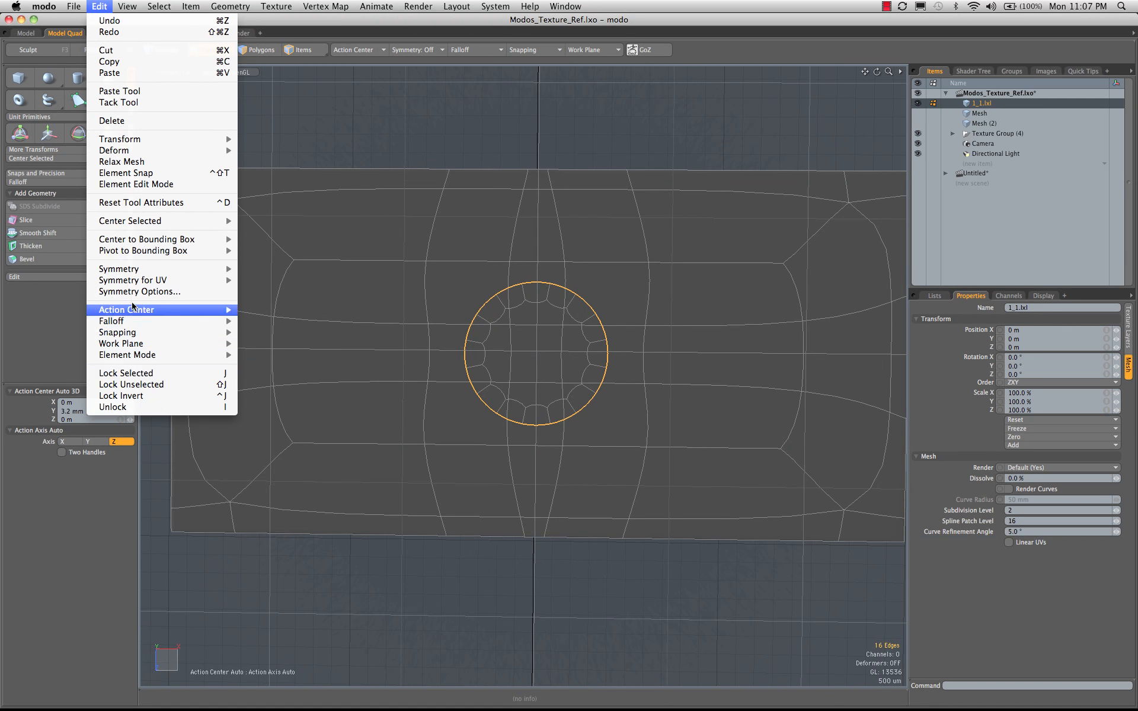
{"action": "mouse_move", "coordinate": [130, 278]}
{"action": "mouse_move", "coordinate": [133, 311]}
{"action": "mouse_move", "coordinate": [136, 5]}
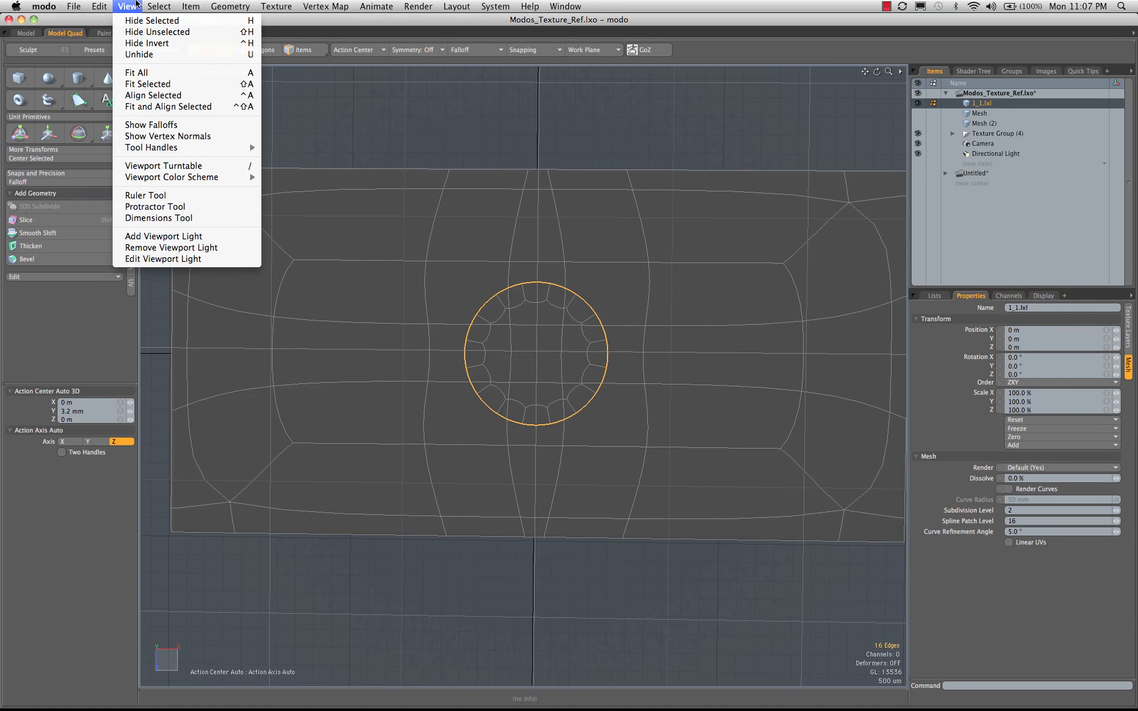
{"action": "left_click", "coordinate": [148, 218]}
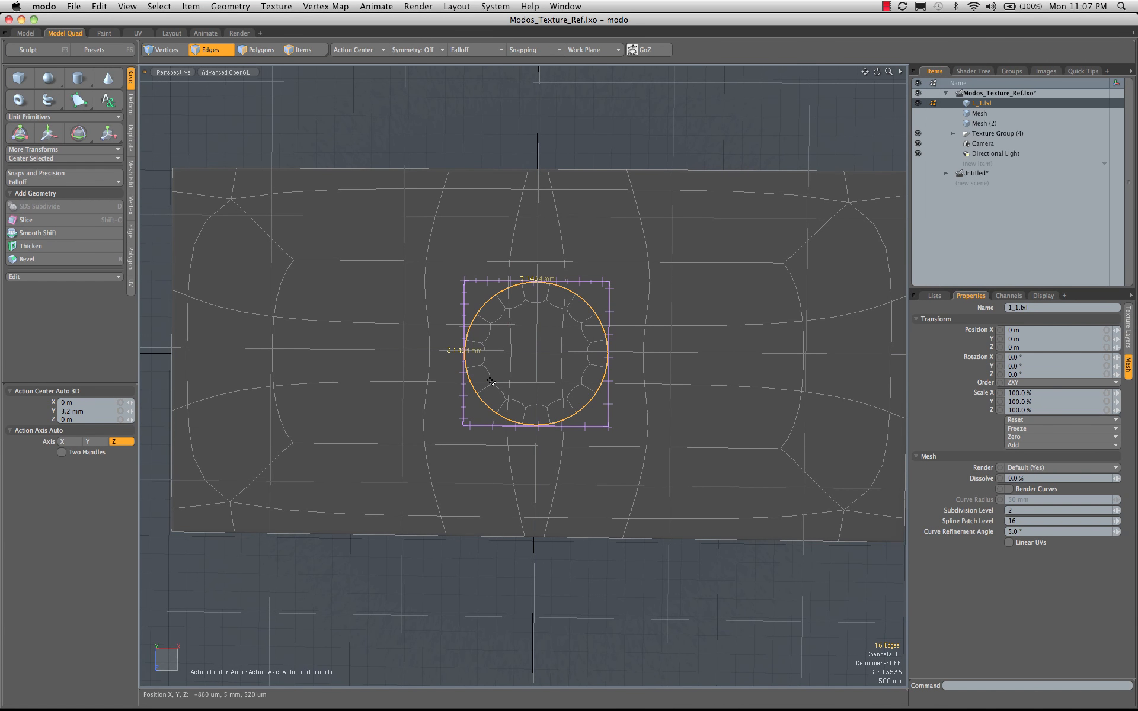
{"action": "scroll", "coordinate": [523, 323], "scroll_direction": "up", "scroll_amount": 3}
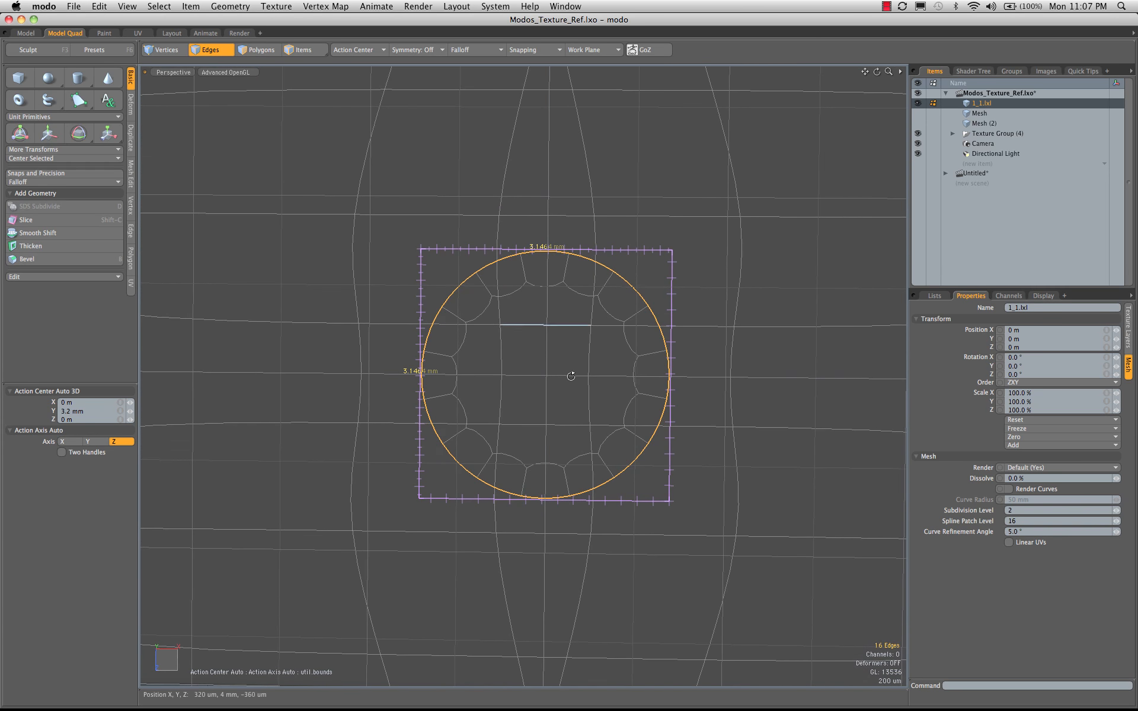
{"action": "mouse_move", "coordinate": [571, 376]}
{"action": "left_mouse_down", "text": "alt"}
{"action": "mouse_move", "coordinate": [556, 391]}
{"action": "mouse_move", "coordinate": [584, 380]}
{"action": "left_mouse_up", "text": "alt"}
Step: Hide the brick body's connected polygons and select the whole disc
{"action": "key", "text": "3"}
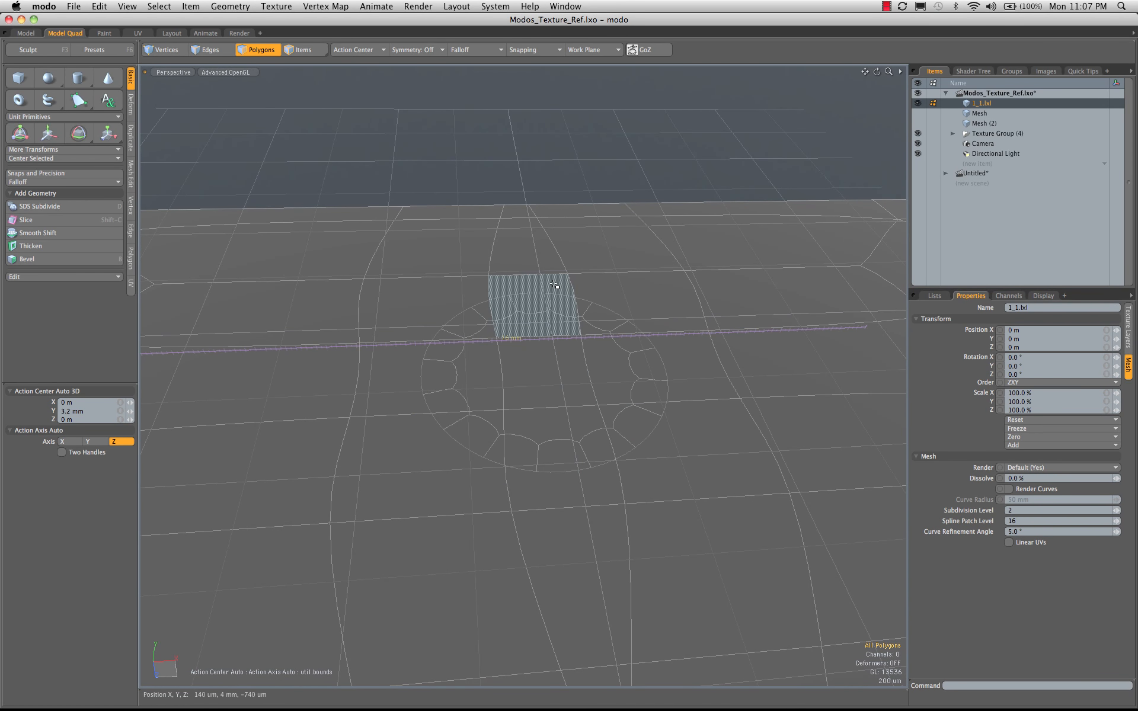
{"action": "left_click_drag", "start_coordinate": [676, 344], "coordinate": [607, 353], "text": "alt"}
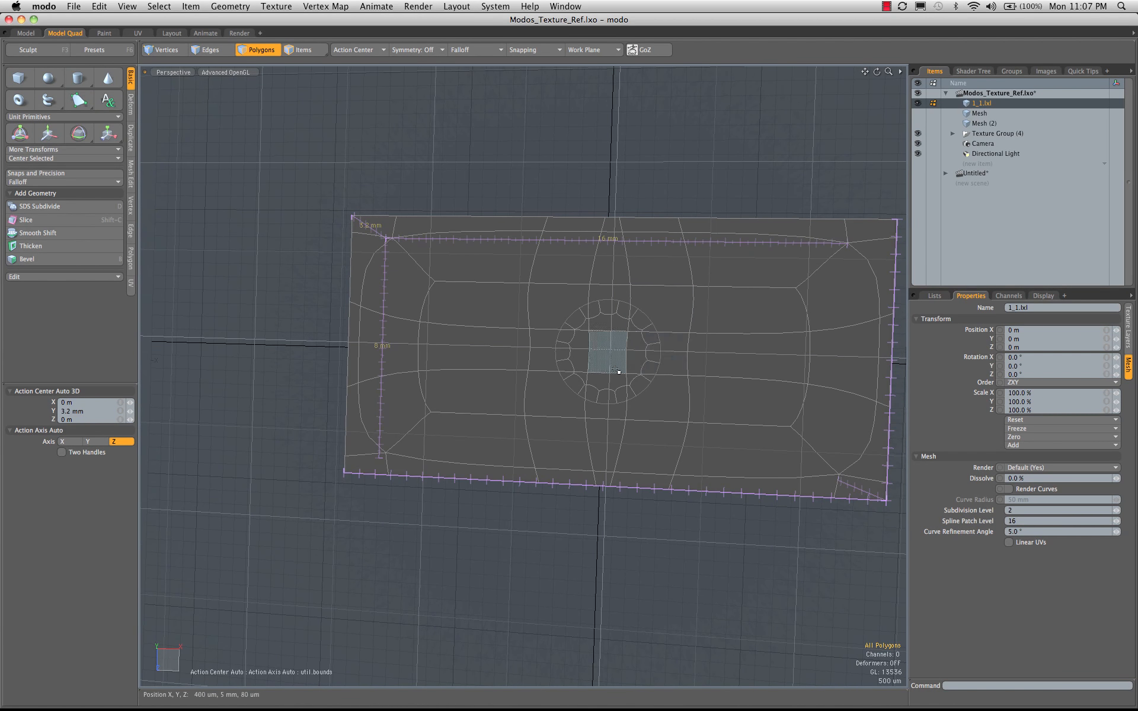
{"action": "mouse_move", "coordinate": [604, 340]}
{"action": "left_mouse_down", "text": "alt"}
{"action": "mouse_move", "coordinate": [669, 325]}
{"action": "mouse_move", "coordinate": [609, 356]}
{"action": "left_mouse_up", "text": "alt"}
{"action": "double_click", "coordinate": [705, 346]}
{"action": "key", "text": "Delete"}
{"action": "double_click", "coordinate": [614, 360]}
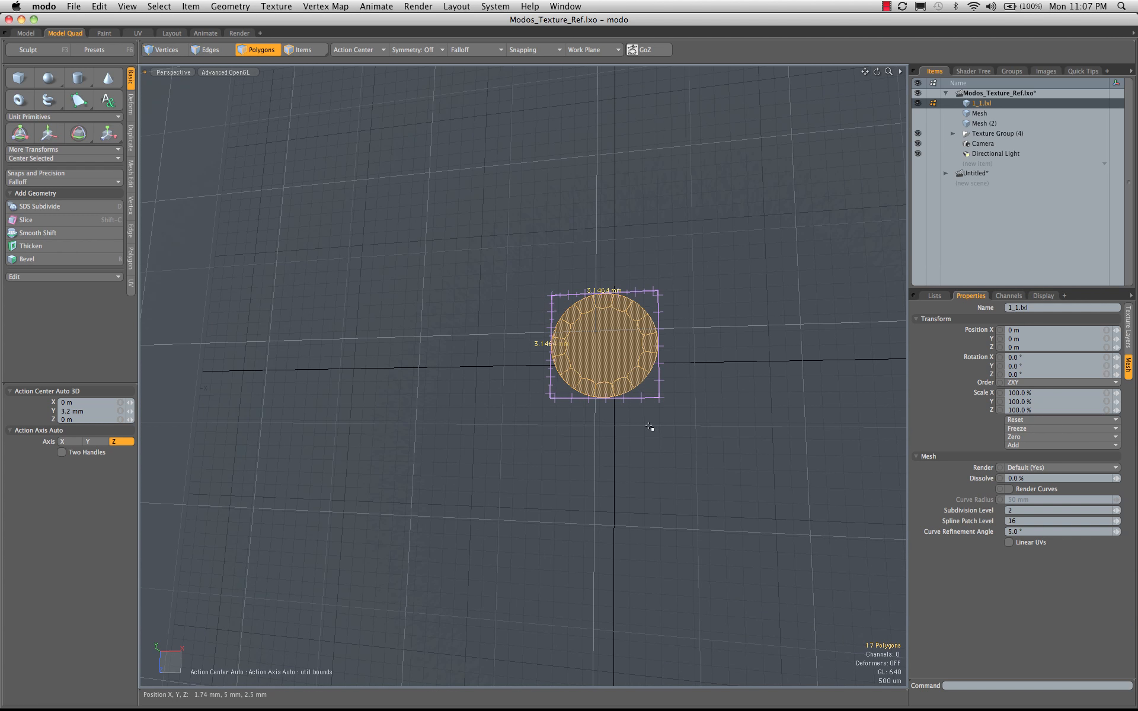
Step: Open Absolute Scaling for the disc, set its uniform size to 4.8 mm and reselect all of the disc's polygons
{"action": "left_click", "coordinate": [44, 177]}
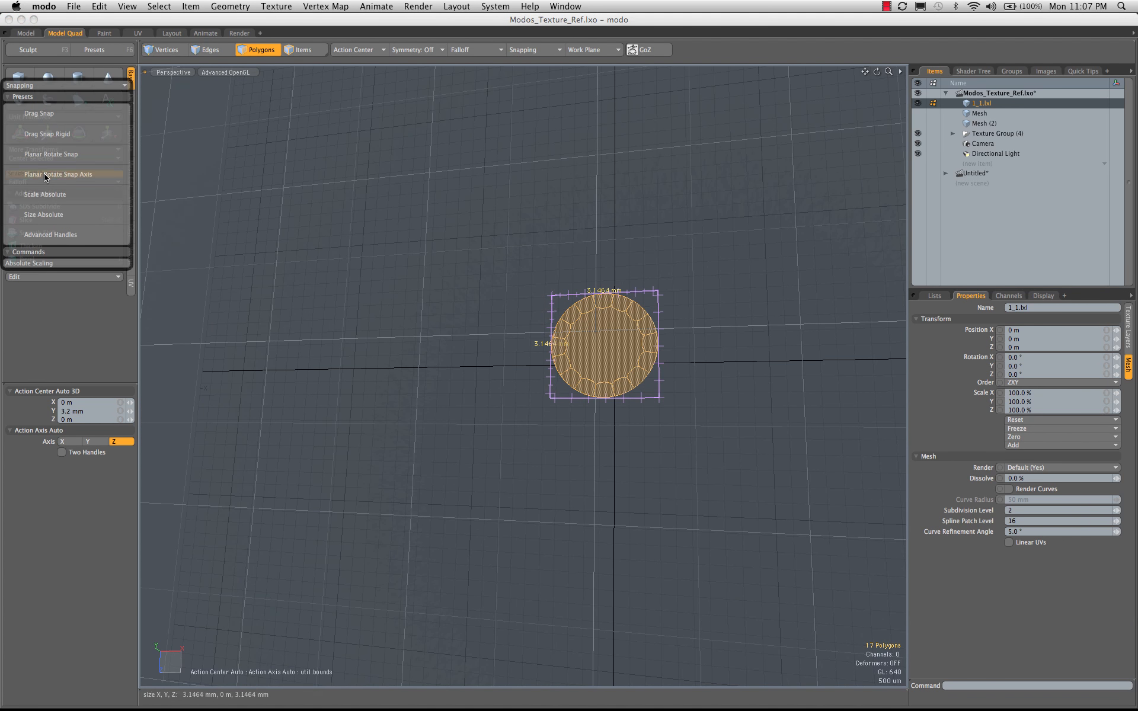
{"action": "left_click", "coordinate": [43, 263]}
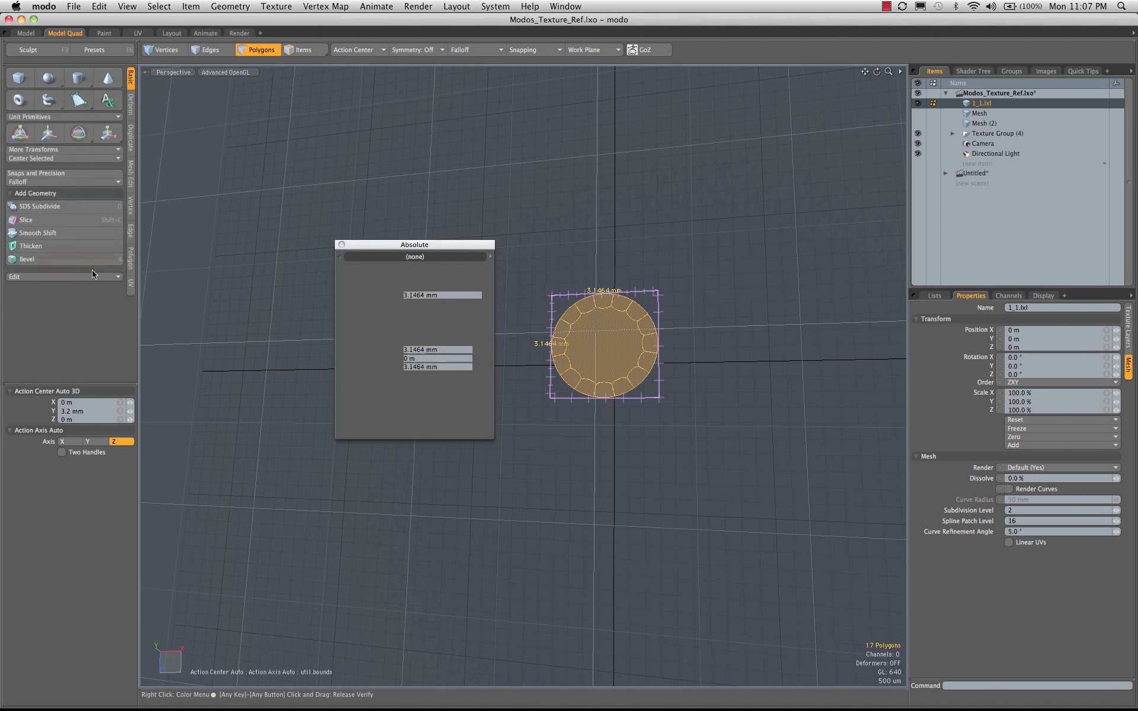
{"action": "left_click", "coordinate": [461, 295]}
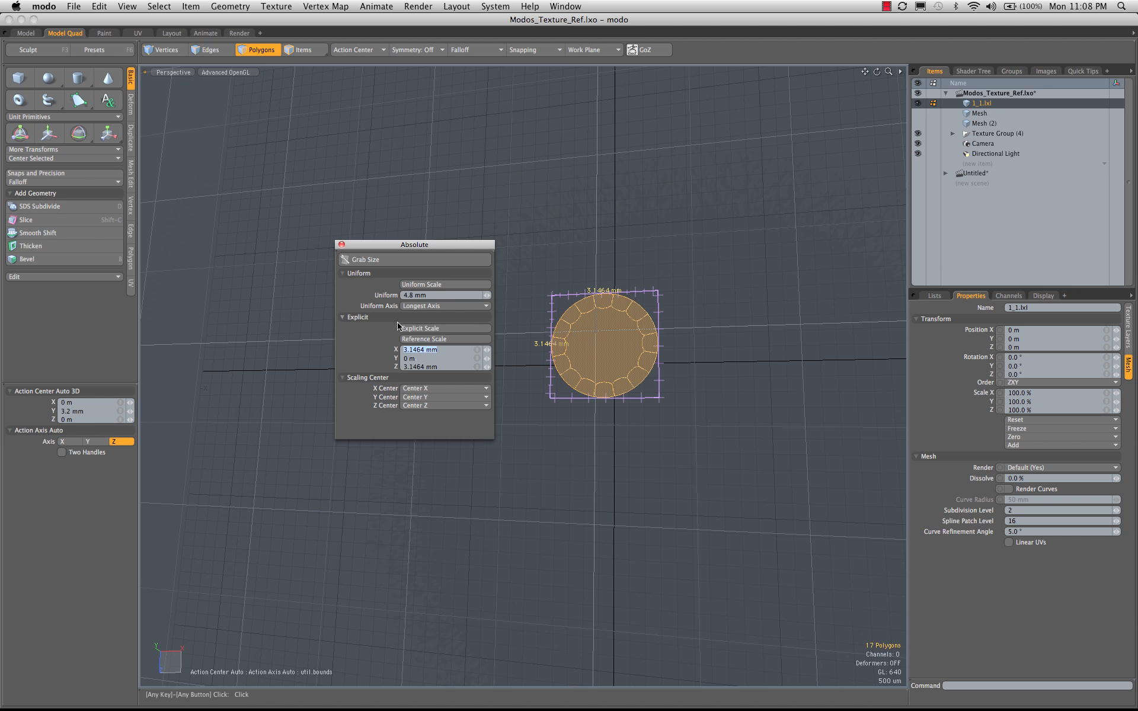
{"action": "left_click", "coordinate": [699, 335]}
{"action": "left_click", "coordinate": [599, 350]}
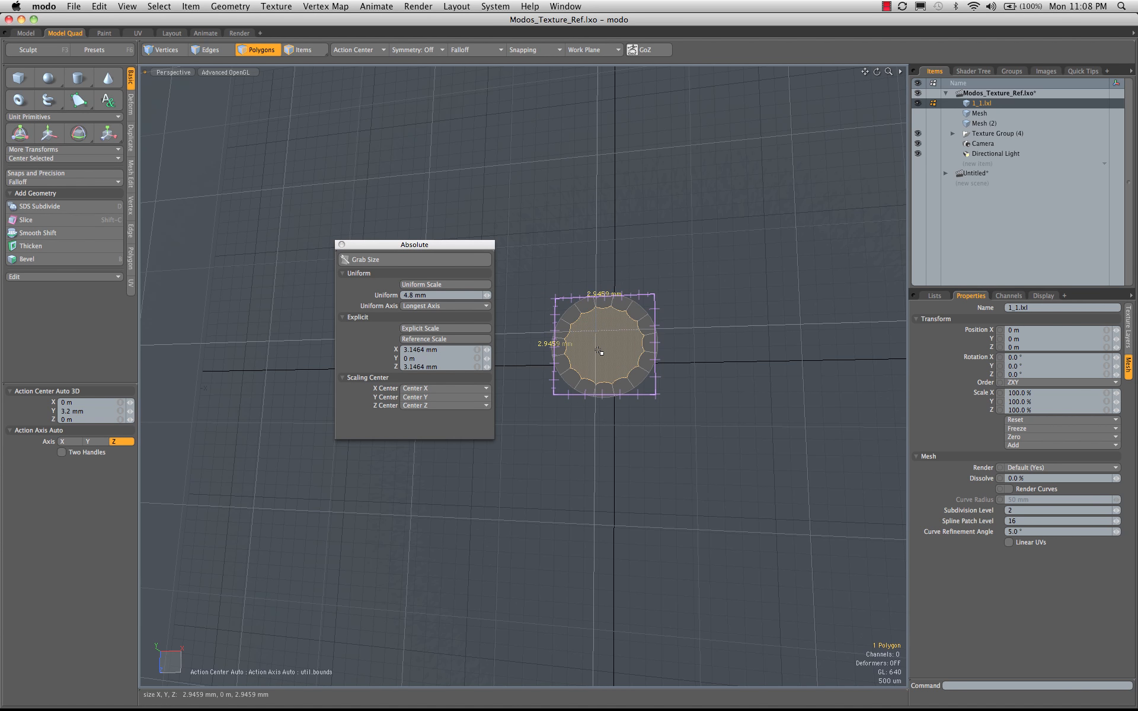
{"action": "key", "text": "shift+Up"}
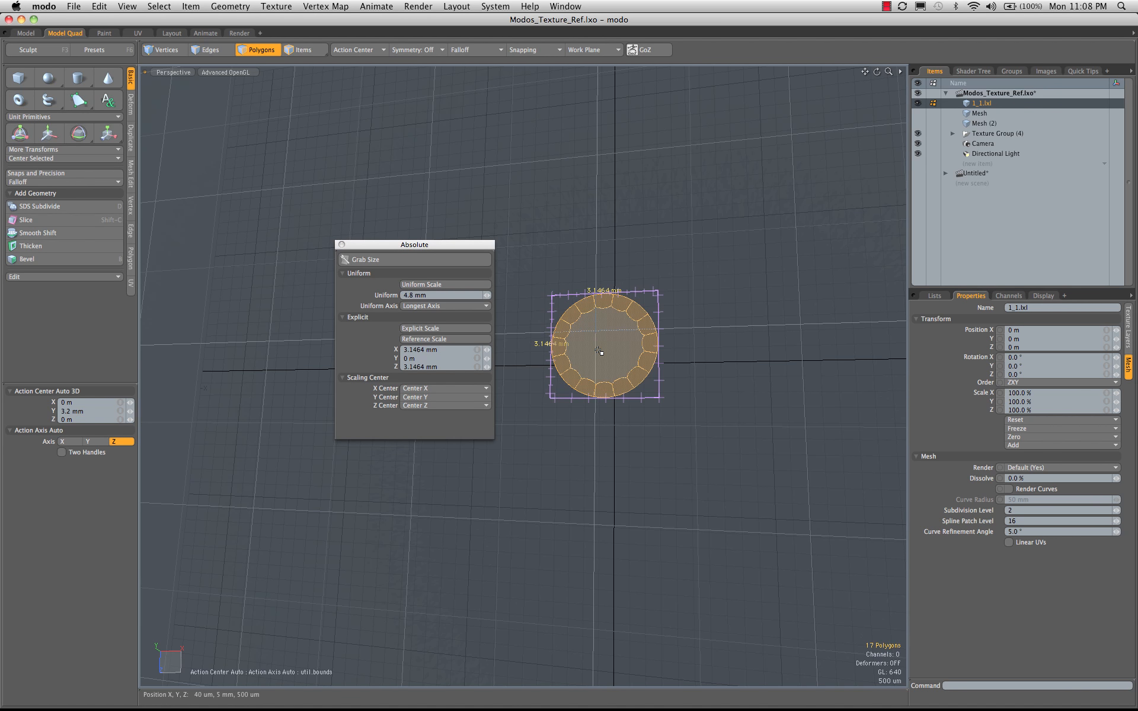
{"action": "left_click", "coordinate": [442, 297]}
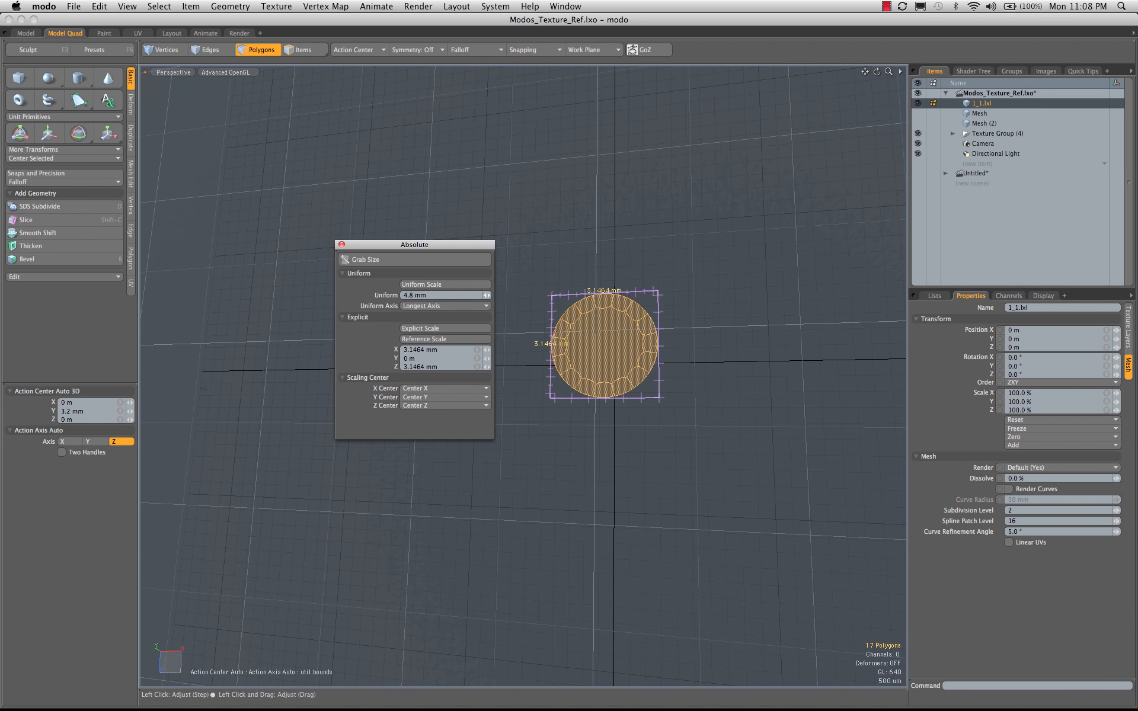
Step: Apply the uniform scale to the disc with Longest Axis as the uniform axis, and close the scaling dialog
{"action": "left_click_drag", "start_coordinate": [395, 246], "coordinate": [235, 246]}
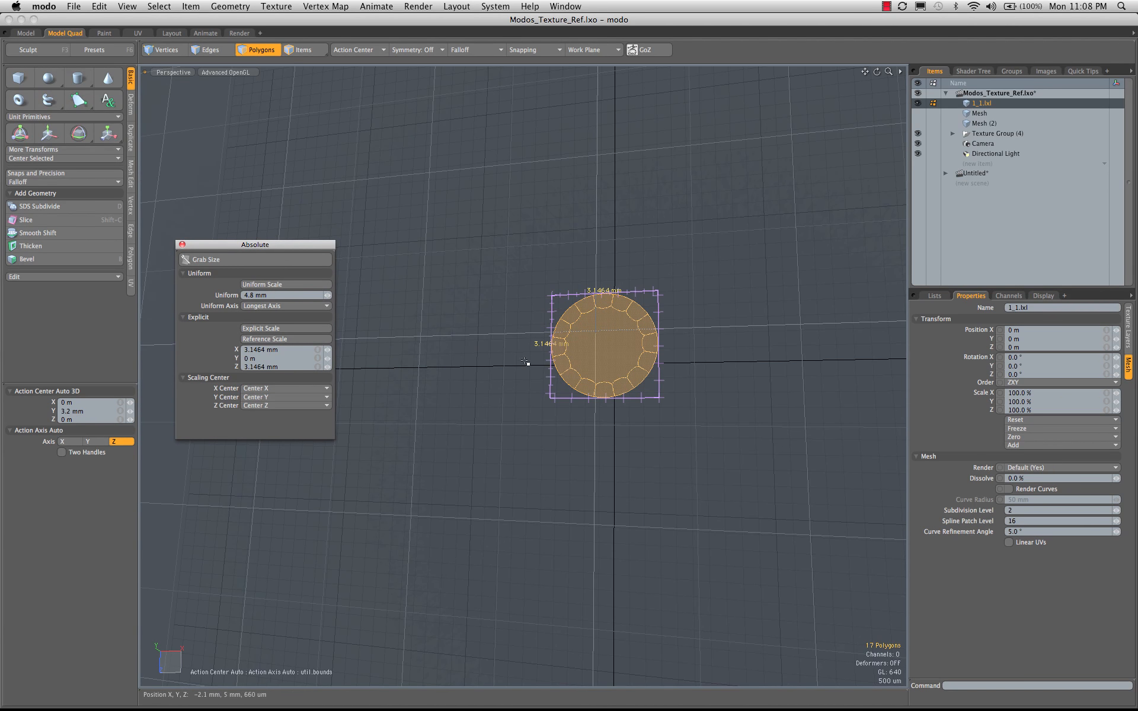
{"action": "left_click_drag", "start_coordinate": [528, 360], "coordinate": [659, 338], "text": "alt"}
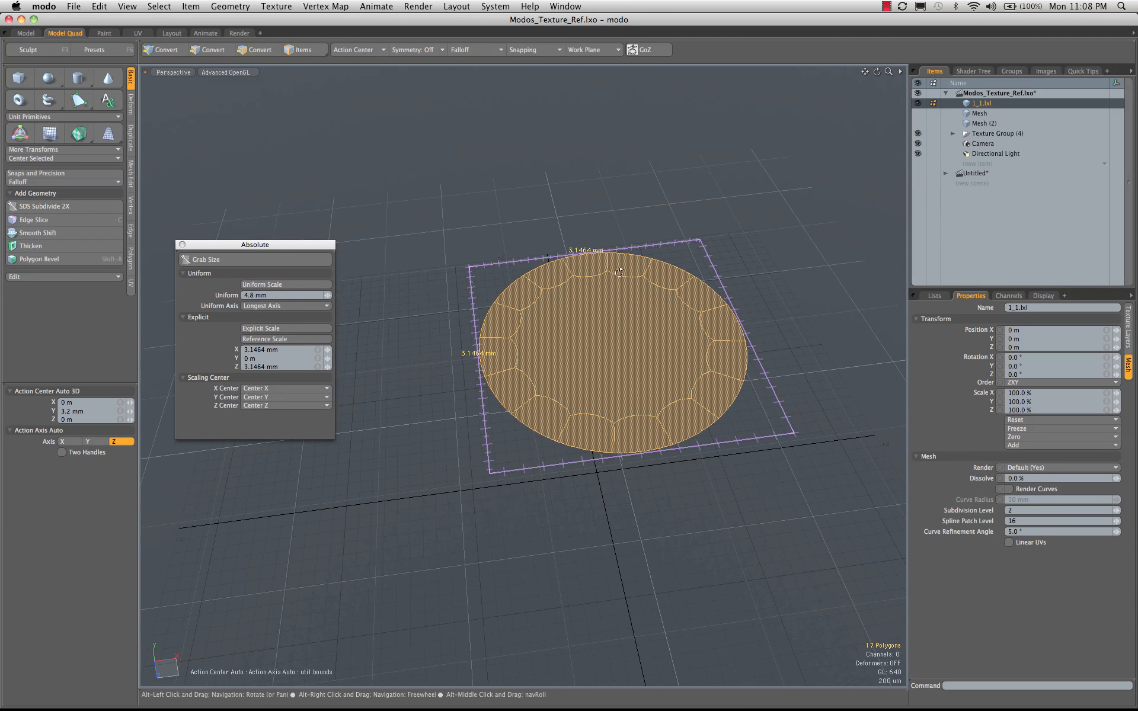
{"action": "left_click", "coordinate": [270, 306]}
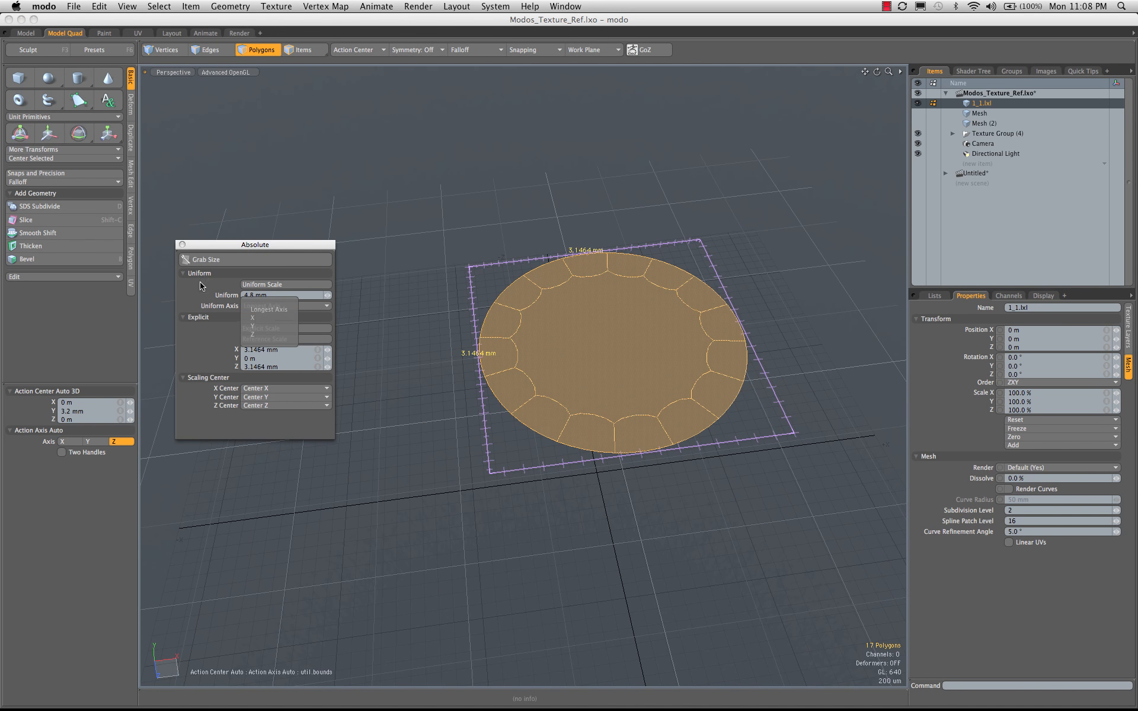
{"action": "left_click", "coordinate": [273, 286]}
{"action": "left_click_drag", "start_coordinate": [670, 368], "coordinate": [675, 350], "text": "alt"}
{"action": "left_click_drag", "start_coordinate": [675, 350], "coordinate": [599, 350], "text": "ctrl+alt"}
{"action": "left_click", "coordinate": [182, 244]}
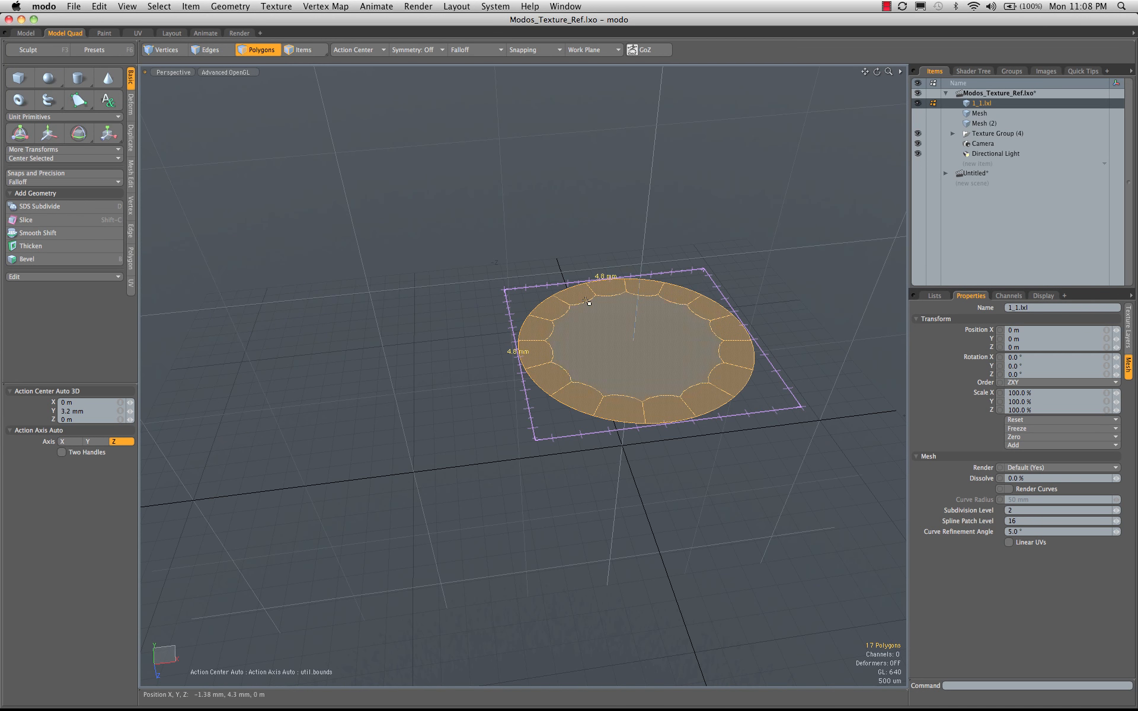
Step: Deselect the disc, unhide the brick body and clear the edge selection
{"action": "left_click", "coordinate": [758, 267]}
{"action": "left_click_drag", "start_coordinate": [759, 267], "coordinate": [725, 285], "text": "alt"}
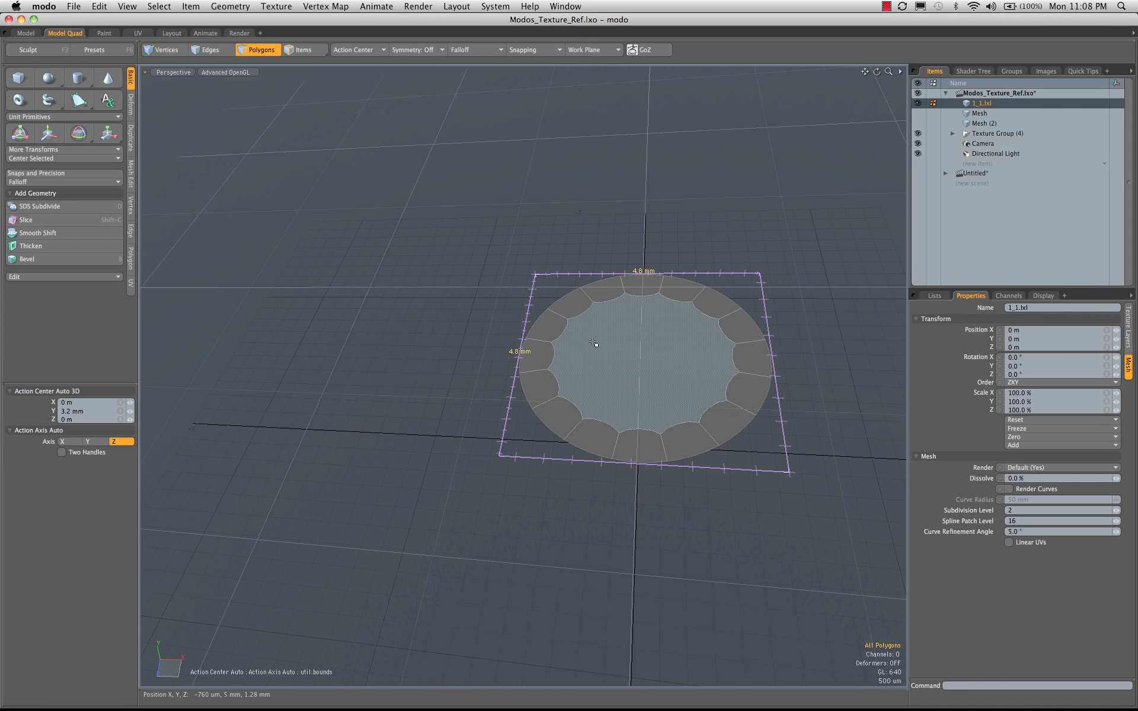
{"action": "key", "text": "u"}
{"action": "left_click_drag", "start_coordinate": [538, 336], "coordinate": [529, 360], "text": "alt"}
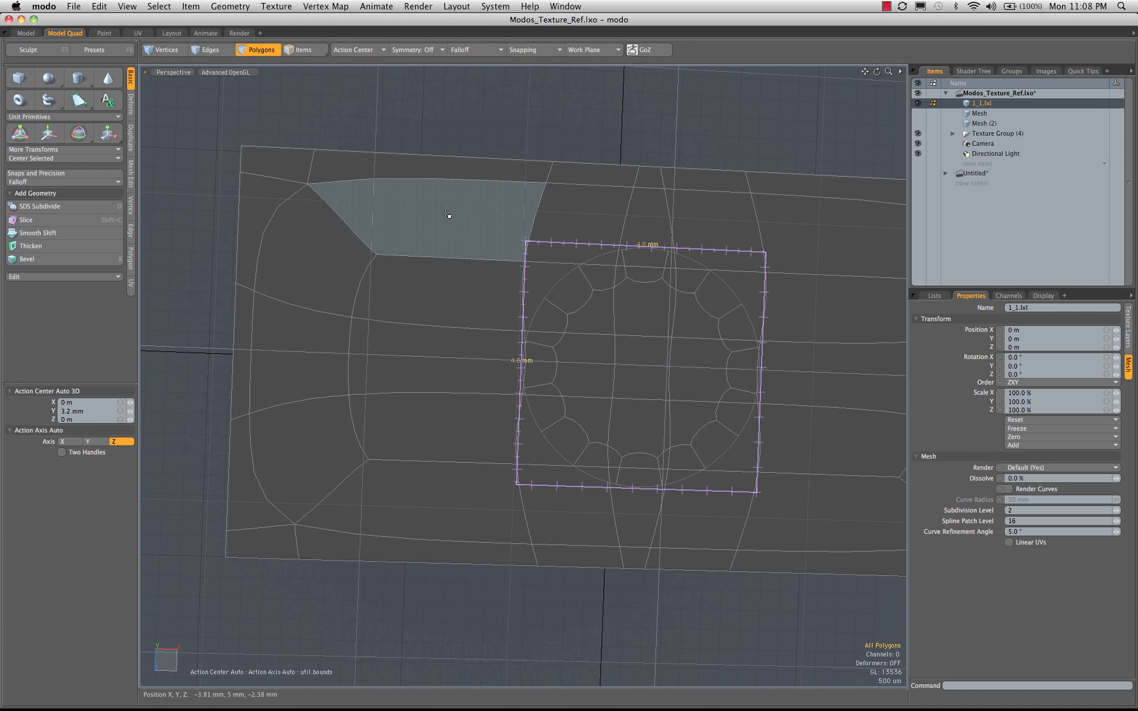
{"action": "key", "text": "2"}
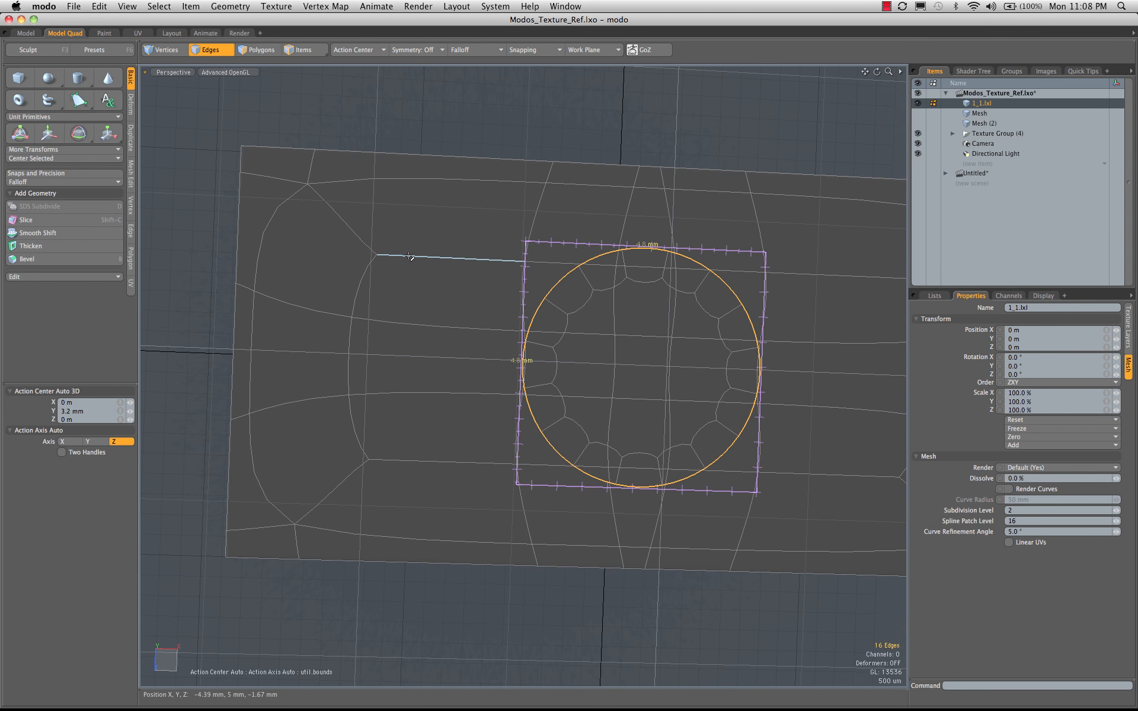
{"action": "double_click", "coordinate": [410, 256]}
{"action": "left_click", "coordinate": [489, 146]}
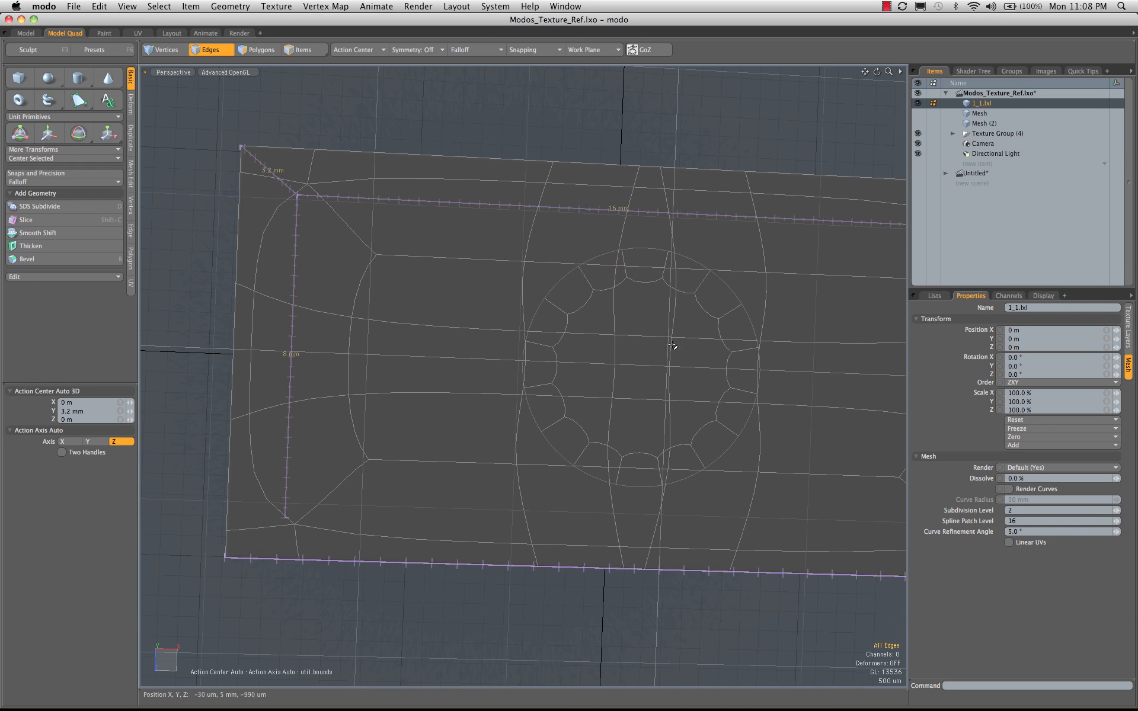
Step: Select all polygons of the brick's top face inside the corners, including both end strips, and cut them out
{"action": "key", "text": "3"}
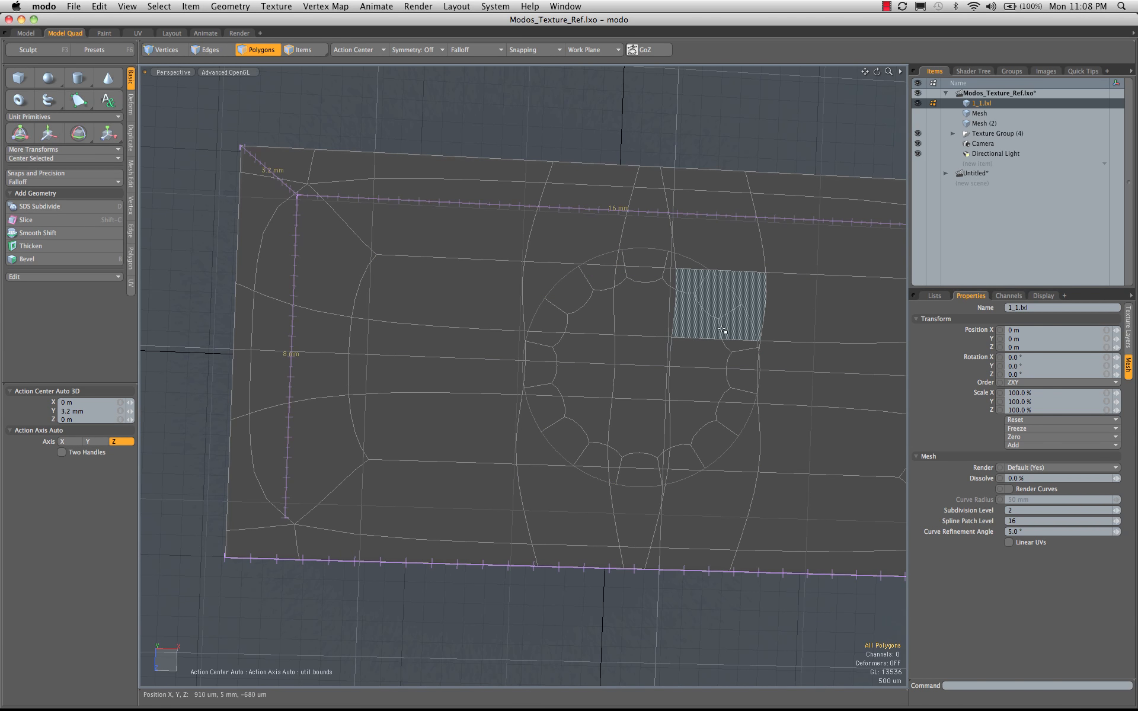
{"action": "left_click", "coordinate": [663, 356]}
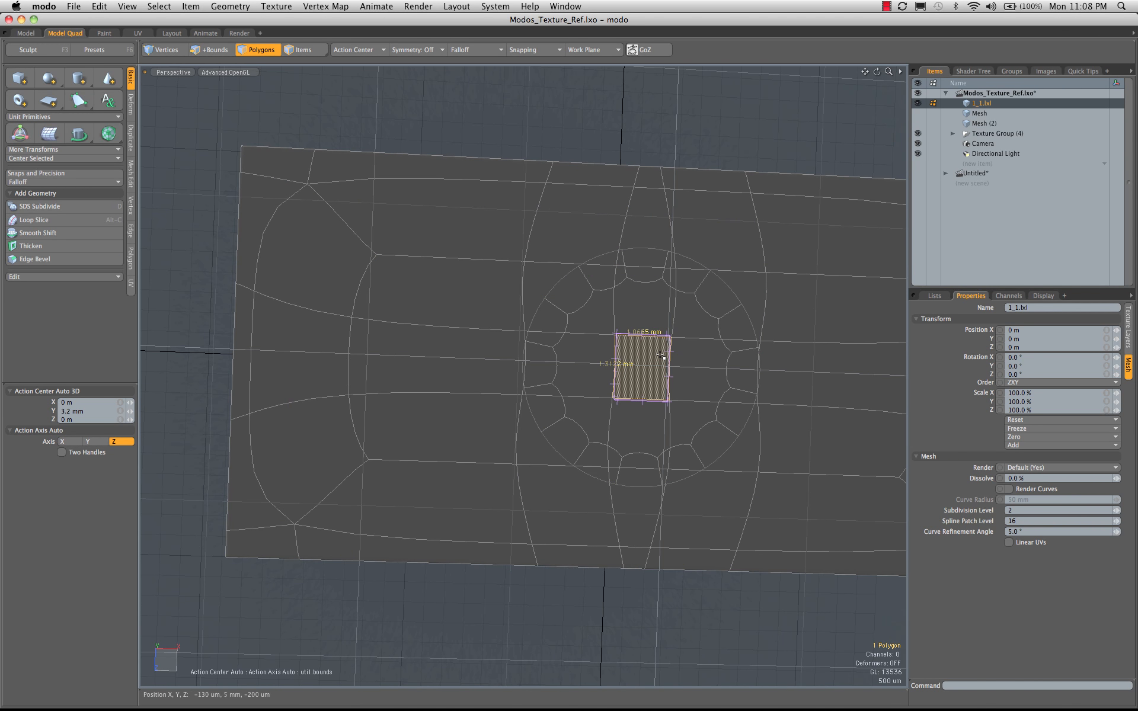
{"action": "key", "text": "shift+Up"}
{"action": "key", "text": "shift+Up"}
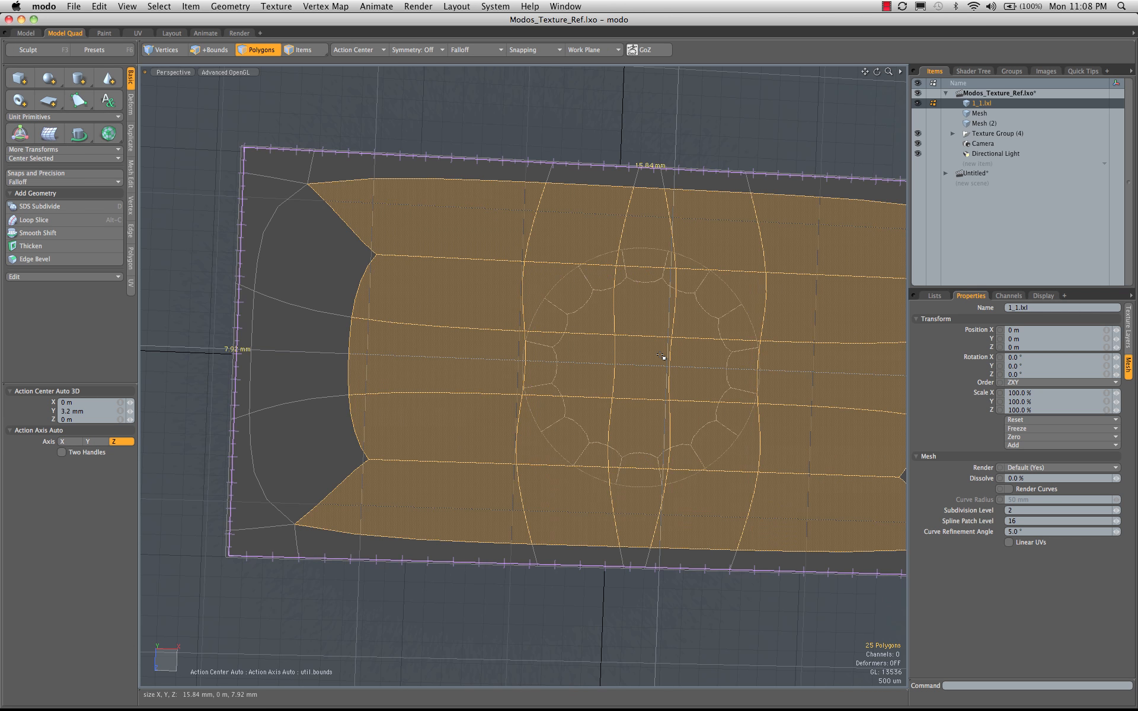
{"action": "scroll", "coordinate": [652, 355], "scroll_direction": "down", "scroll_amount": 5}
{"action": "left_click_drag", "start_coordinate": [548, 344], "coordinate": [546, 386], "text": "shift"}
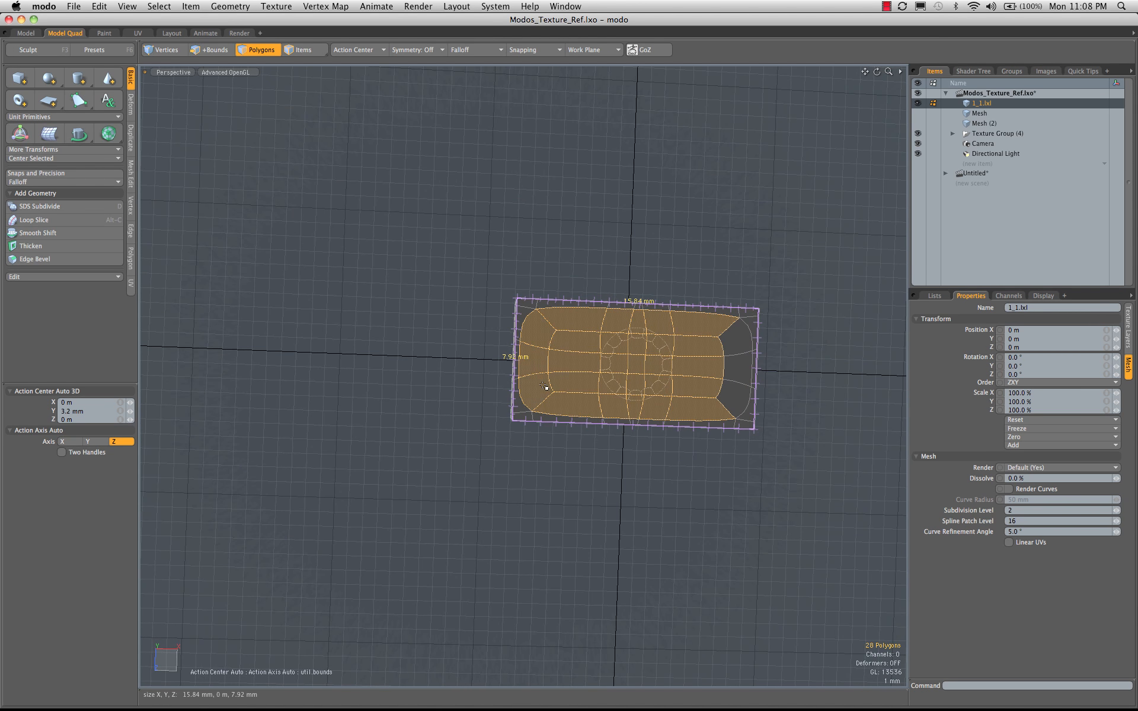
{"action": "left_click_drag", "start_coordinate": [735, 344], "coordinate": [740, 398], "text": "shift"}
{"action": "left_click_drag", "start_coordinate": [684, 368], "coordinate": [647, 359], "text": "alt"}
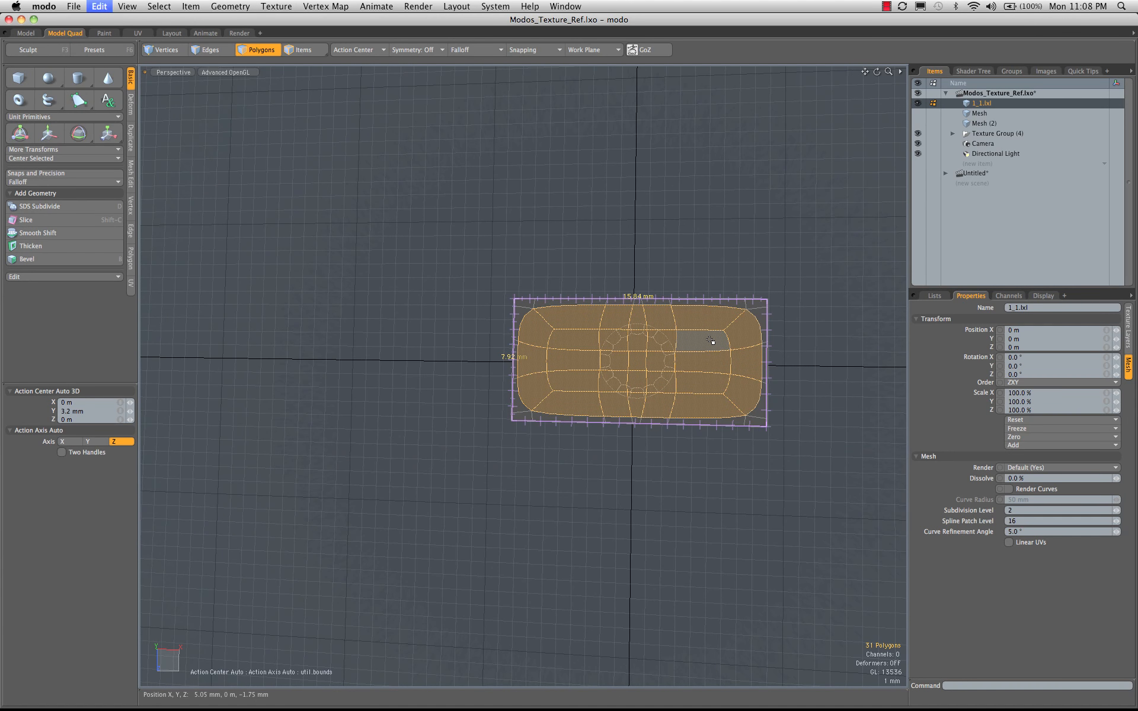
{"action": "key", "text": "super+x"}
{"action": "scroll", "coordinate": [711, 341], "scroll_direction": "up", "scroll_amount": 5}
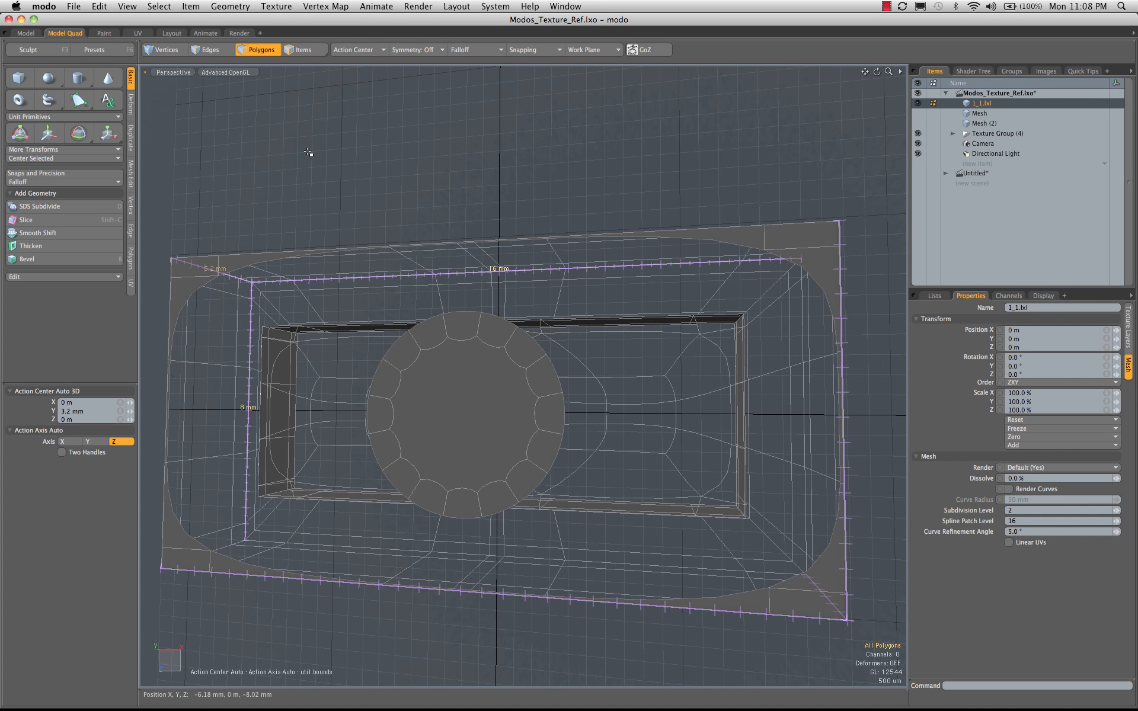
Step: Select the boundary edge loop of the brick's top opening together with the disc's outer edge loop
{"action": "key", "text": "space"}
{"action": "key", "text": "space"}
{"action": "left_click", "coordinate": [792, 264]}
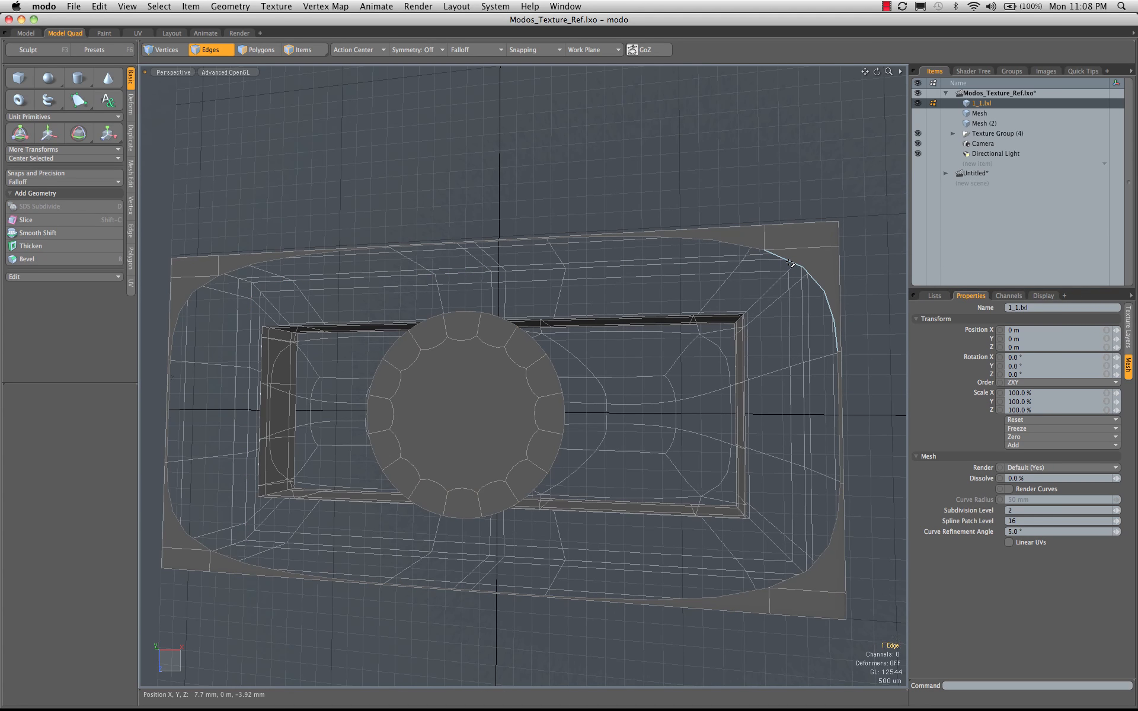
{"action": "double_click", "coordinate": [791, 264]}
{"action": "left_click_drag", "start_coordinate": [594, 426], "coordinate": [596, 339], "text": "alt"}
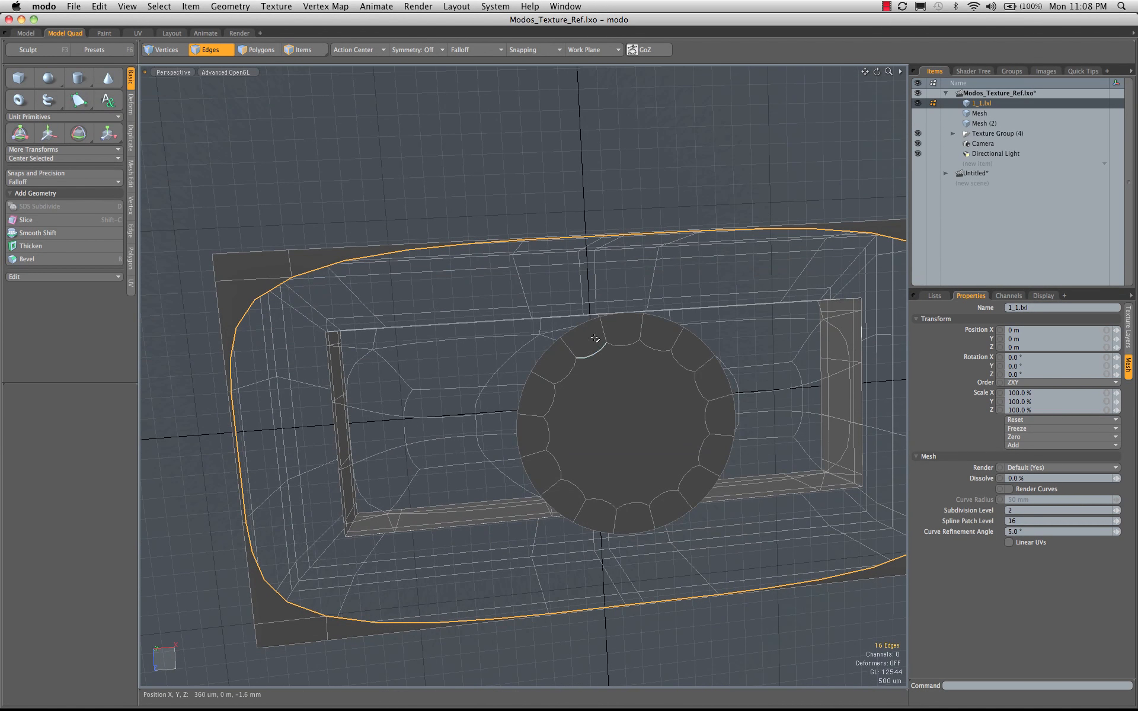
{"action": "key", "text": "alt"}
{"action": "left_click_drag", "start_coordinate": [568, 212], "coordinate": [547, 258], "text": "alt"}
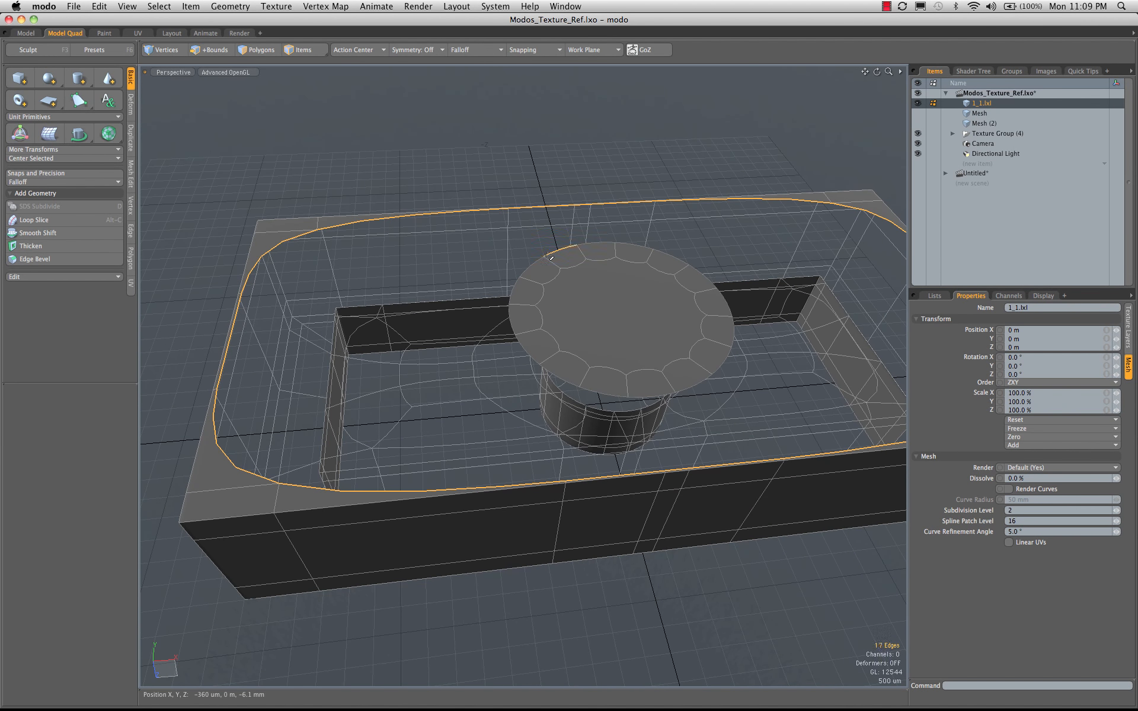
{"action": "double_click", "coordinate": [548, 256], "text": "shift"}
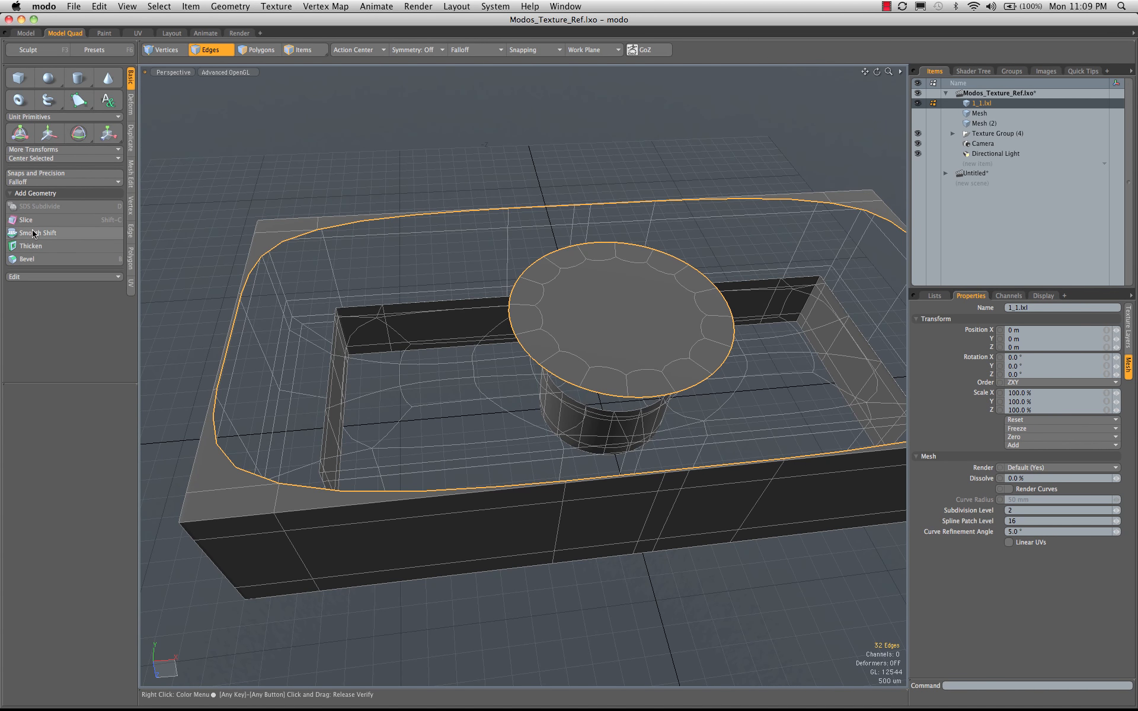
Step: Try to bridge the top opening's edge loop to the disc's outer edge loop
{"action": "left_click", "coordinate": [131, 230]}
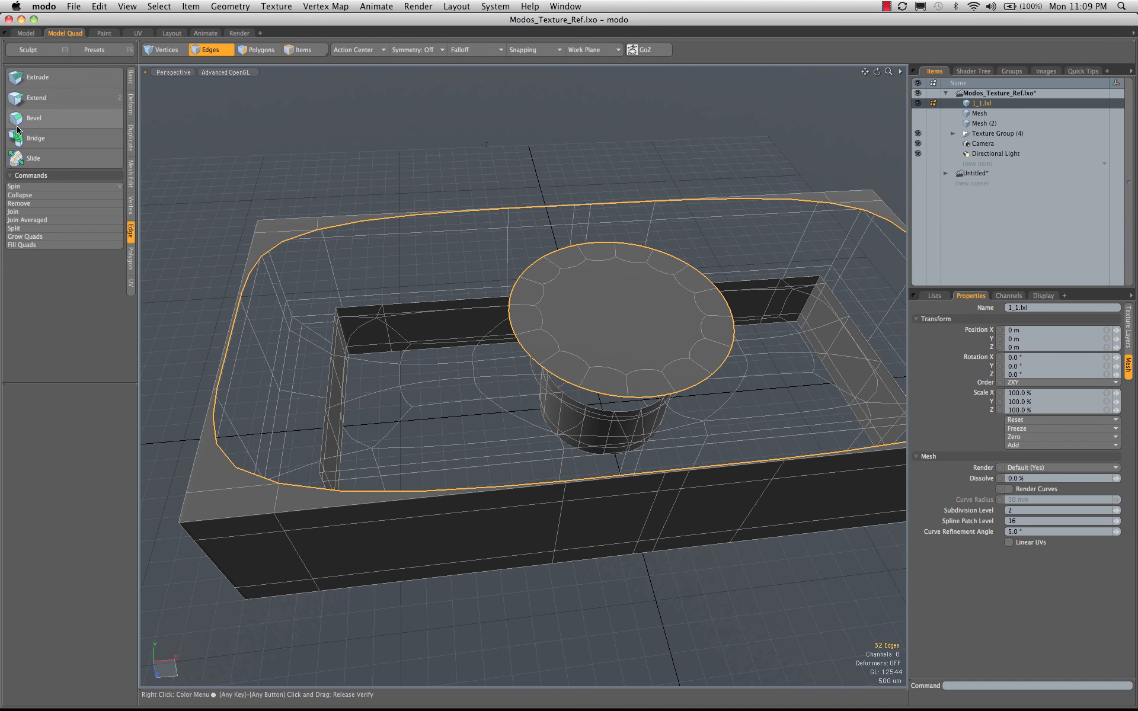
{"action": "left_click", "coordinate": [31, 152]}
{"action": "left_click", "coordinate": [31, 140]}
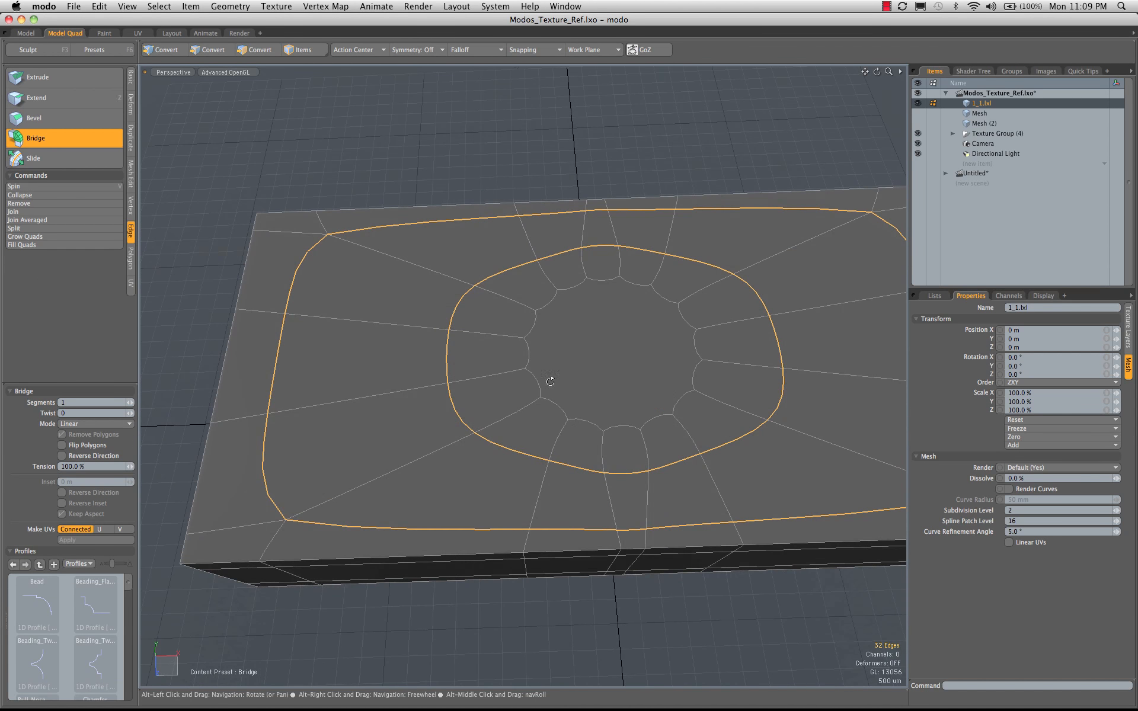
{"action": "left_click_drag", "start_coordinate": [620, 369], "coordinate": [524, 355], "text": "alt"}
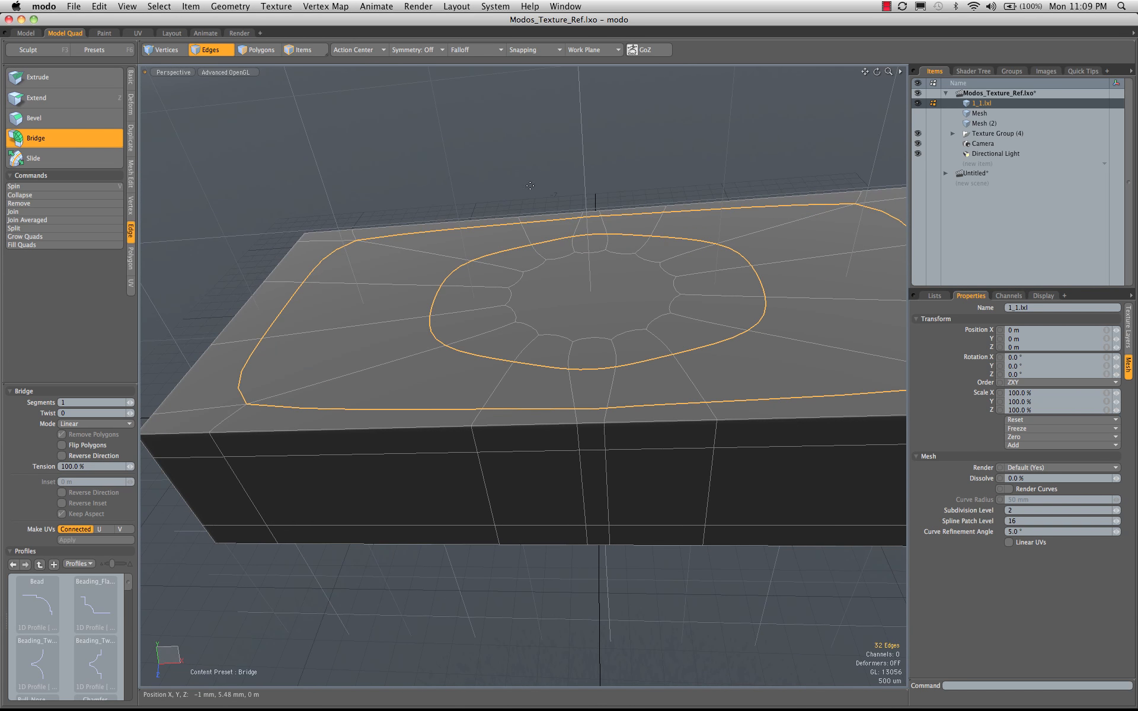
{"action": "left_click_drag", "start_coordinate": [530, 185], "coordinate": [590, 332], "text": "alt"}
{"action": "left_click", "coordinate": [587, 332]}
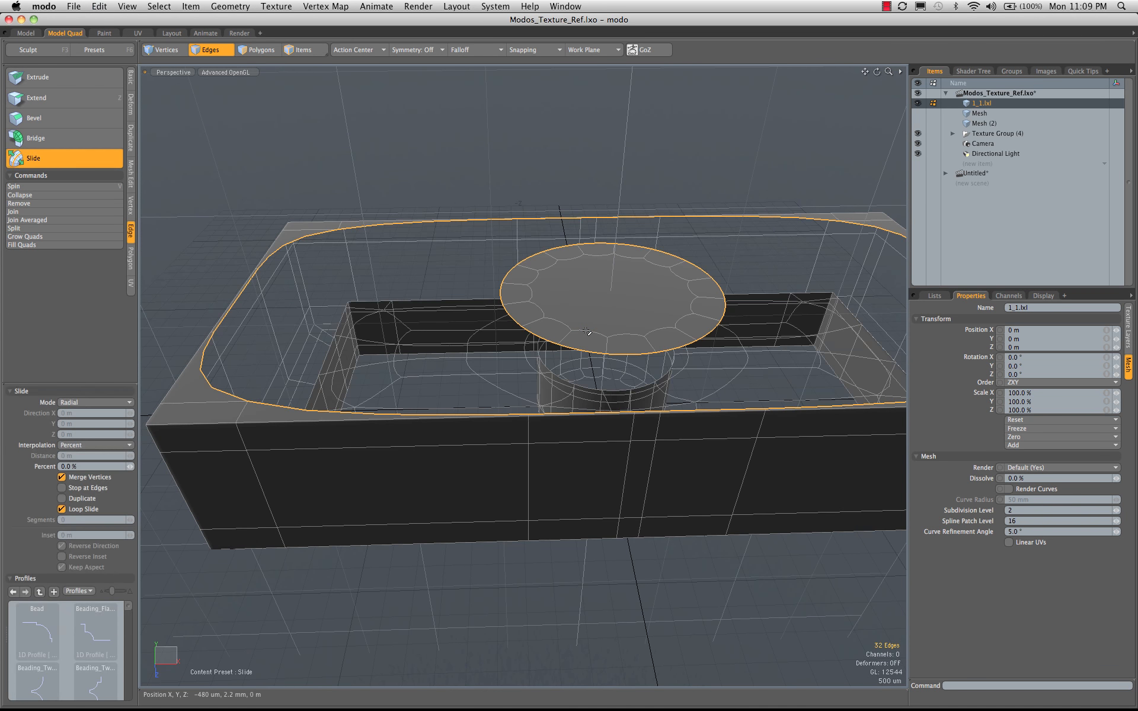
Step: Turn on Z symmetry and select the block of polygons around the middle of both long side walls
{"action": "left_click_drag", "start_coordinate": [678, 471], "coordinate": [605, 436], "text": "alt"}
{"action": "key", "text": "space"}
{"action": "key", "text": "3"}
{"action": "left_click", "coordinate": [600, 436]}
{"action": "left_click", "coordinate": [416, 50]}
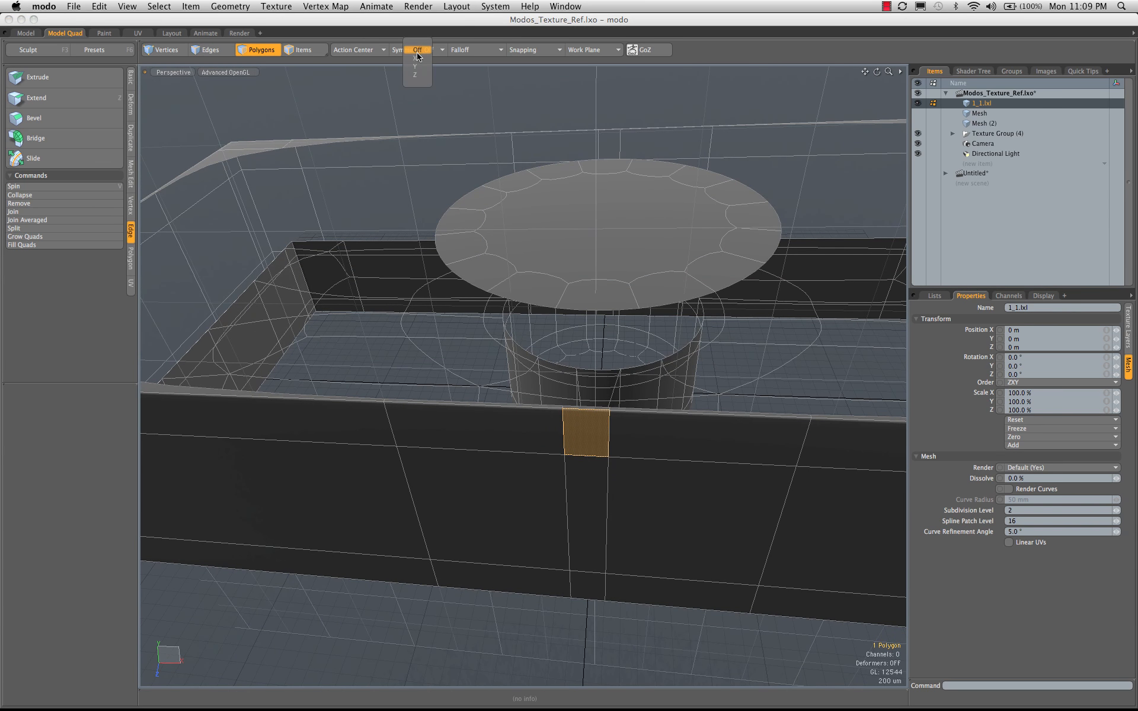
{"action": "left_click", "coordinate": [422, 74]}
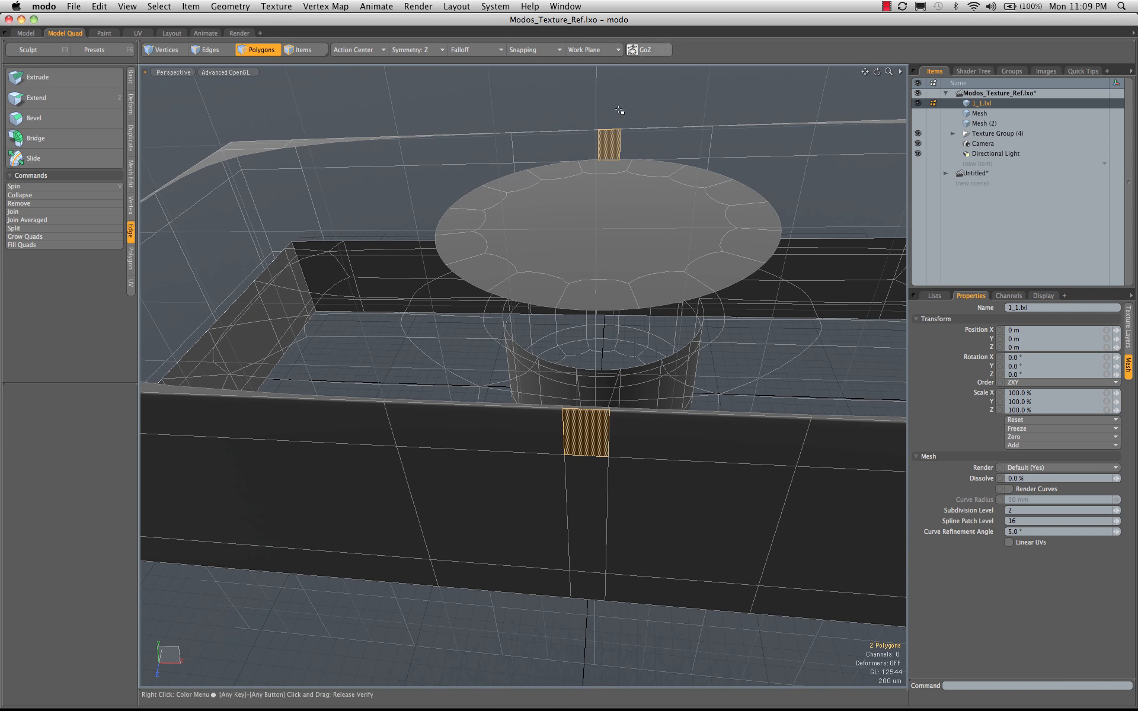
{"action": "key", "text": "shift+Up"}
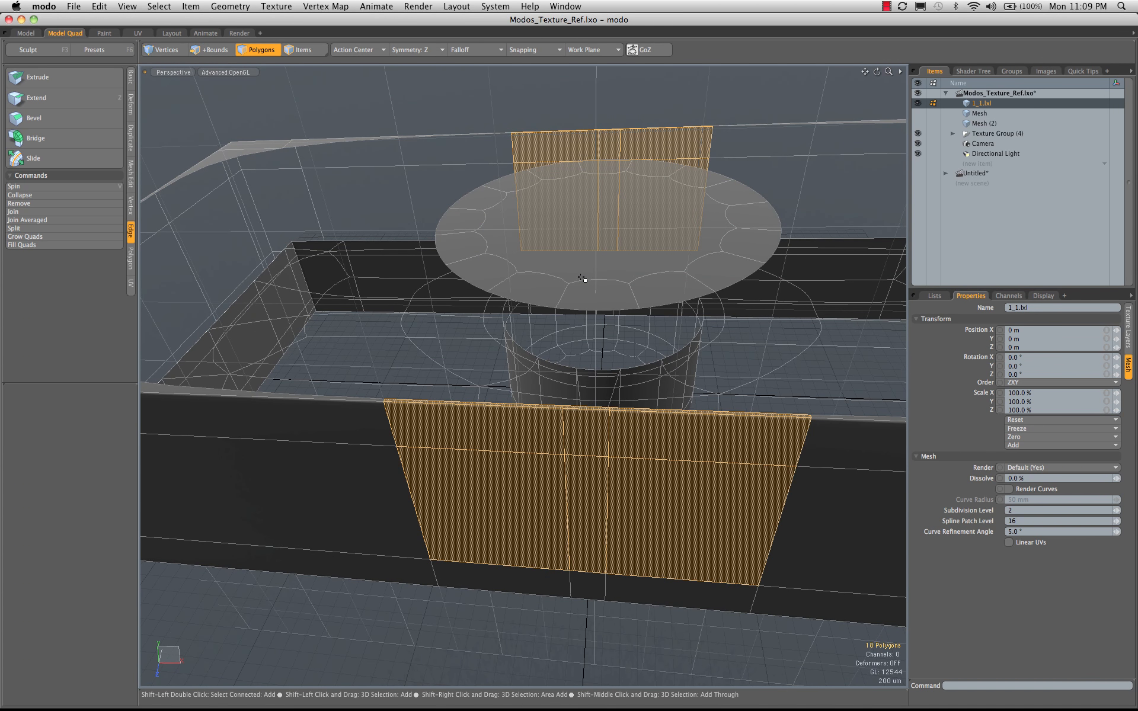
Step: Try to scale the selected side-wall polygons to 368.5% in X
{"action": "left_click_drag", "start_coordinate": [630, 318], "coordinate": [628, 345], "text": "ctrl+alt"}
{"action": "key", "text": "r"}
{"action": "left_click_drag", "start_coordinate": [691, 462], "coordinate": [886, 457]}
{"action": "left_click_drag", "start_coordinate": [303, 415], "coordinate": [494, 414], "text": "alt"}
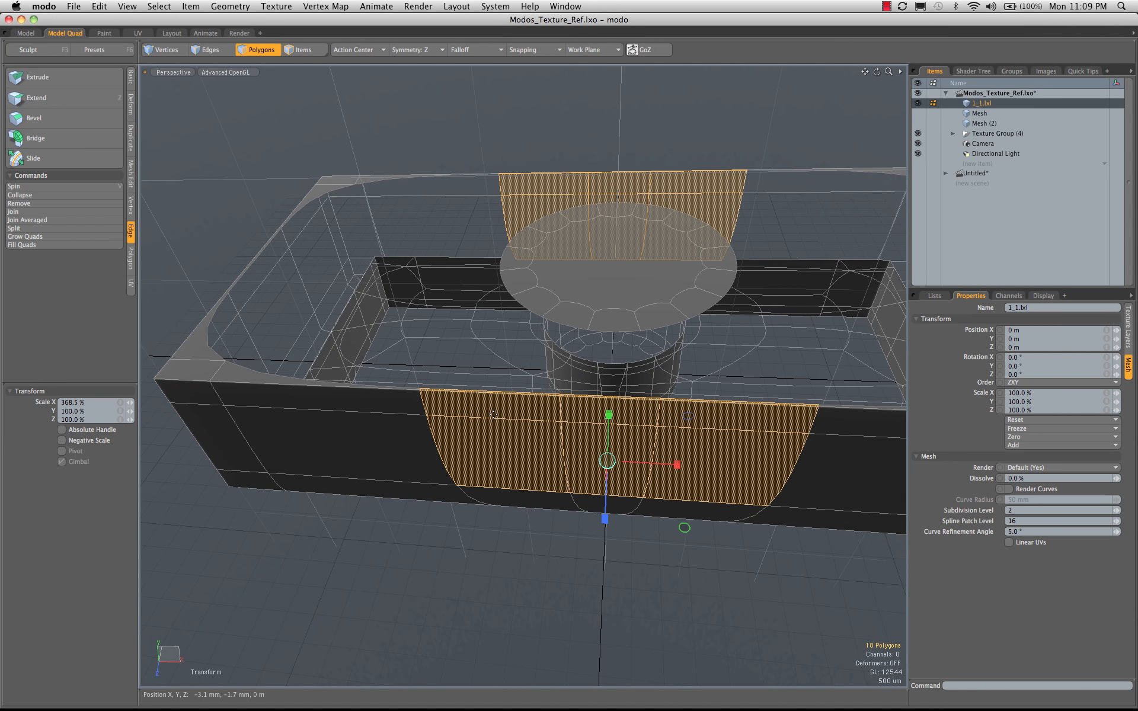
{"action": "key", "text": "super+z"}
{"action": "key", "text": "q"}
Step: Deselect the lower side-wall polygons, widen the remaining upper ones by scaling in X, and return to the selected edge loops
{"action": "left_click_drag", "start_coordinate": [537, 487], "coordinate": [692, 477], "text": "ctrl"}
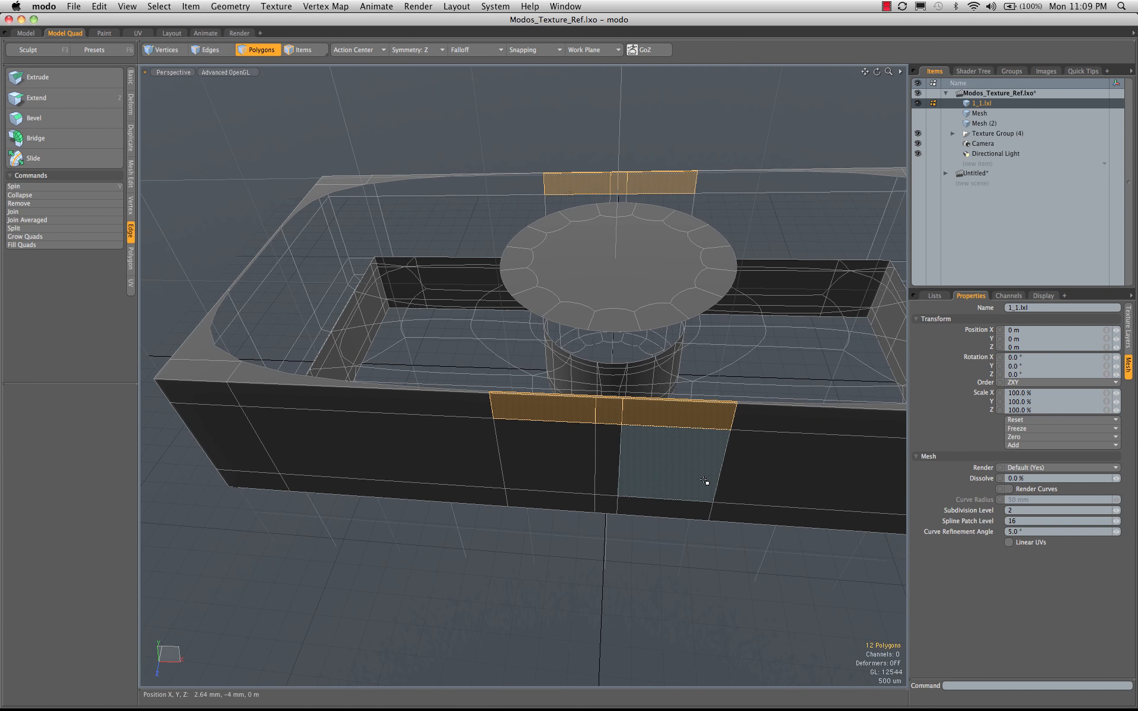
{"action": "key", "text": "r"}
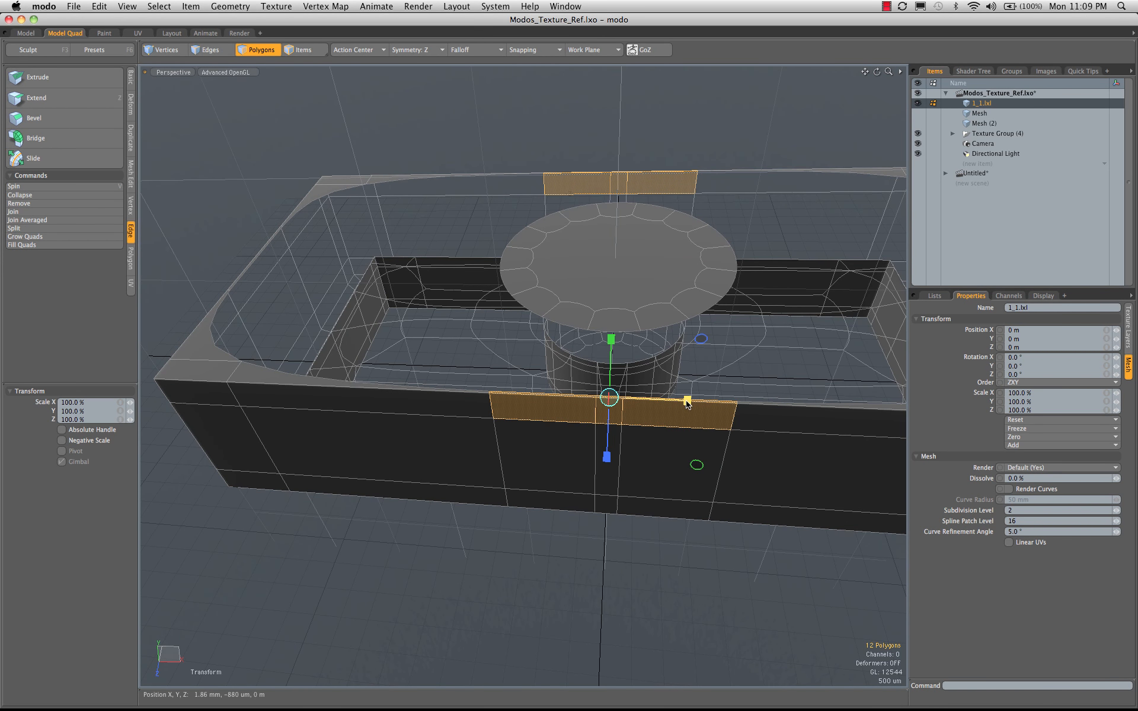
{"action": "left_click_drag", "start_coordinate": [688, 402], "coordinate": [973, 411]}
{"action": "left_click_drag", "start_coordinate": [381, 417], "coordinate": [408, 439], "text": "alt"}
{"action": "key", "text": "space"}
{"action": "key", "text": "2"}
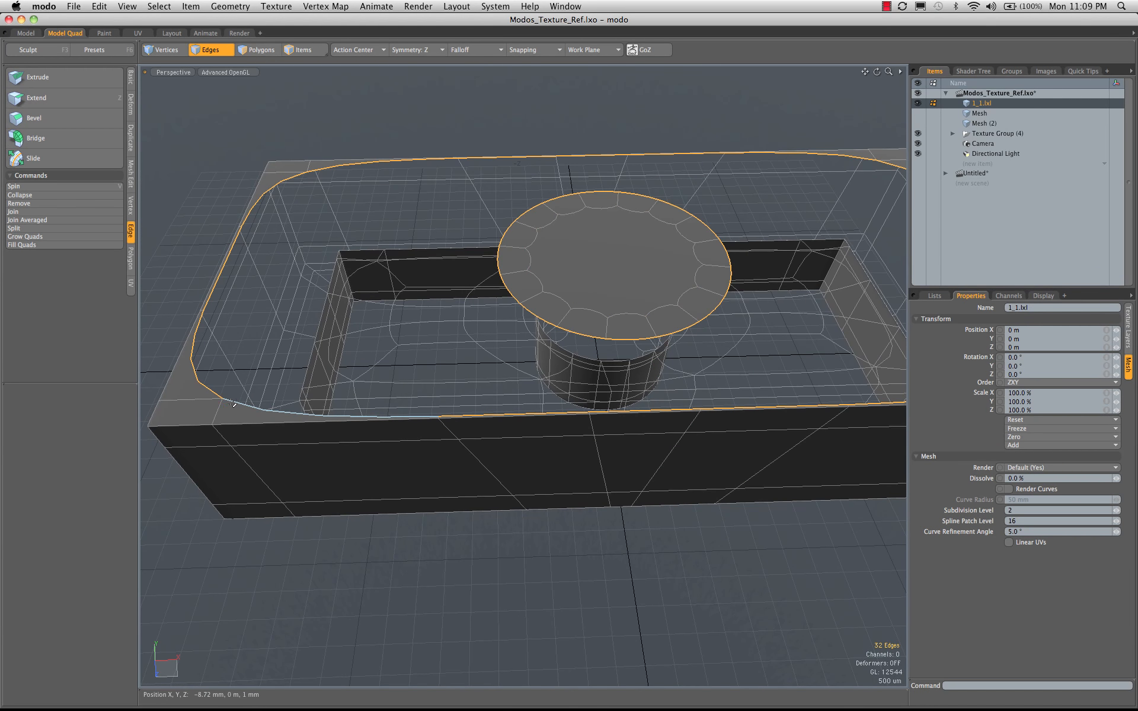
Step: Select the two long-side corner edges at each end of the top opening, switching the symmetry to X
{"action": "left_click", "coordinate": [235, 405]}
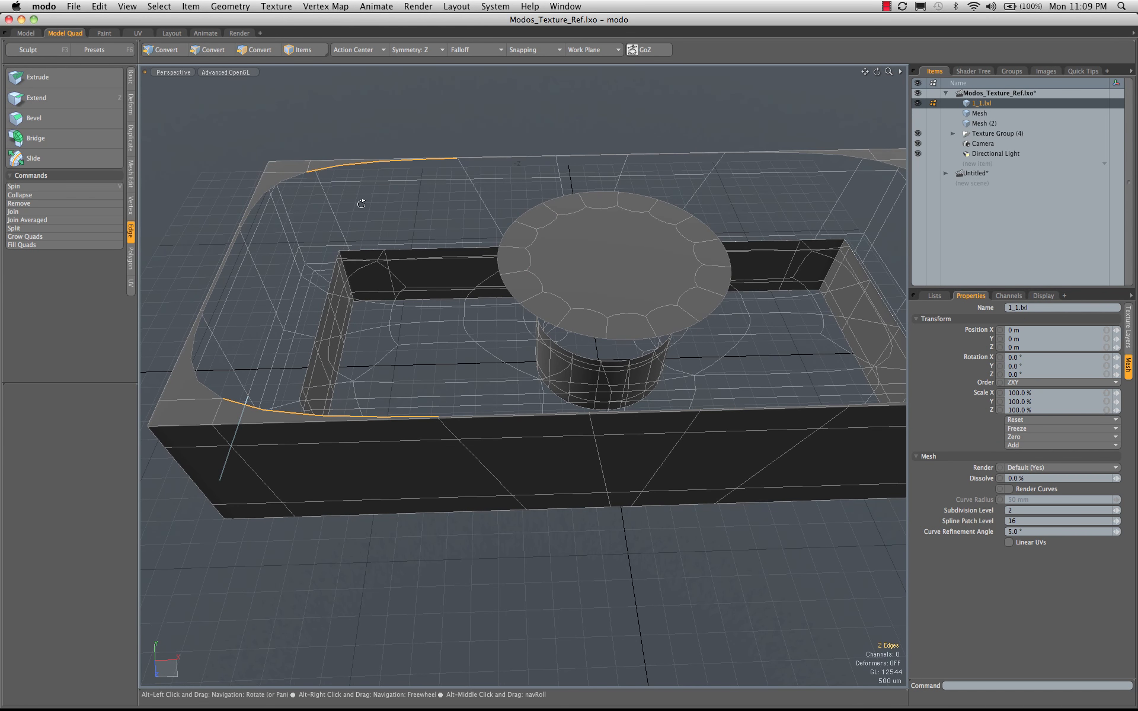
{"action": "left_click_drag", "start_coordinate": [461, 198], "coordinate": [557, 209], "text": "alt"}
{"action": "left_click", "coordinate": [418, 52]}
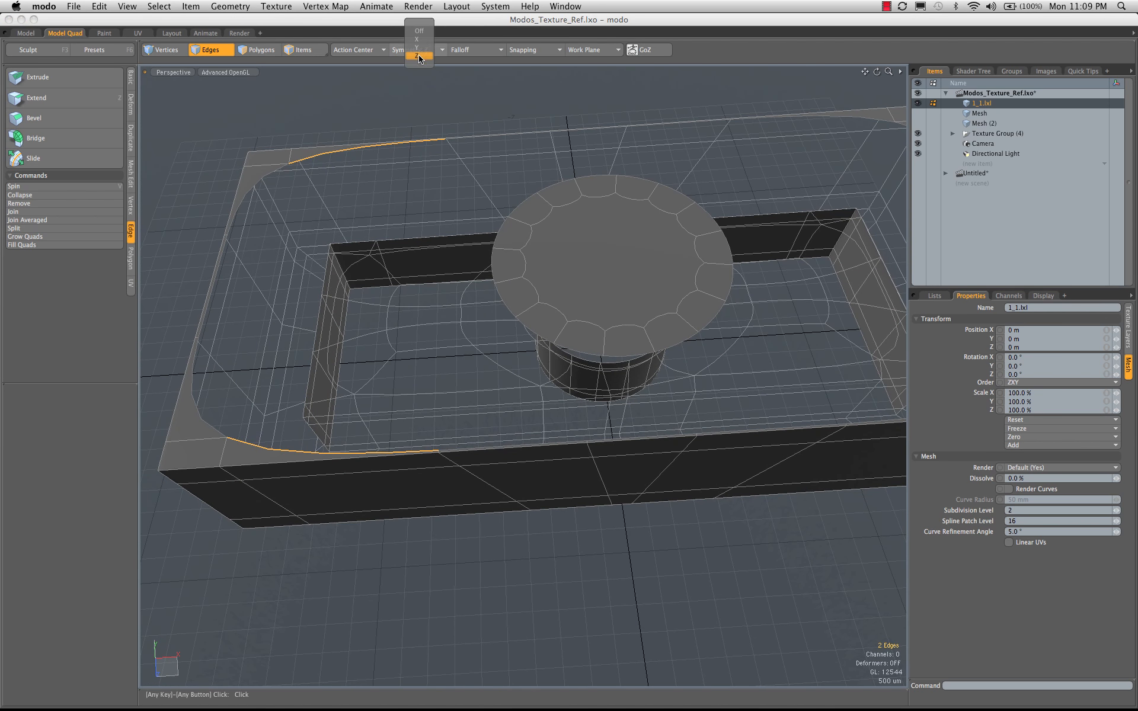
{"action": "left_click", "coordinate": [419, 40]}
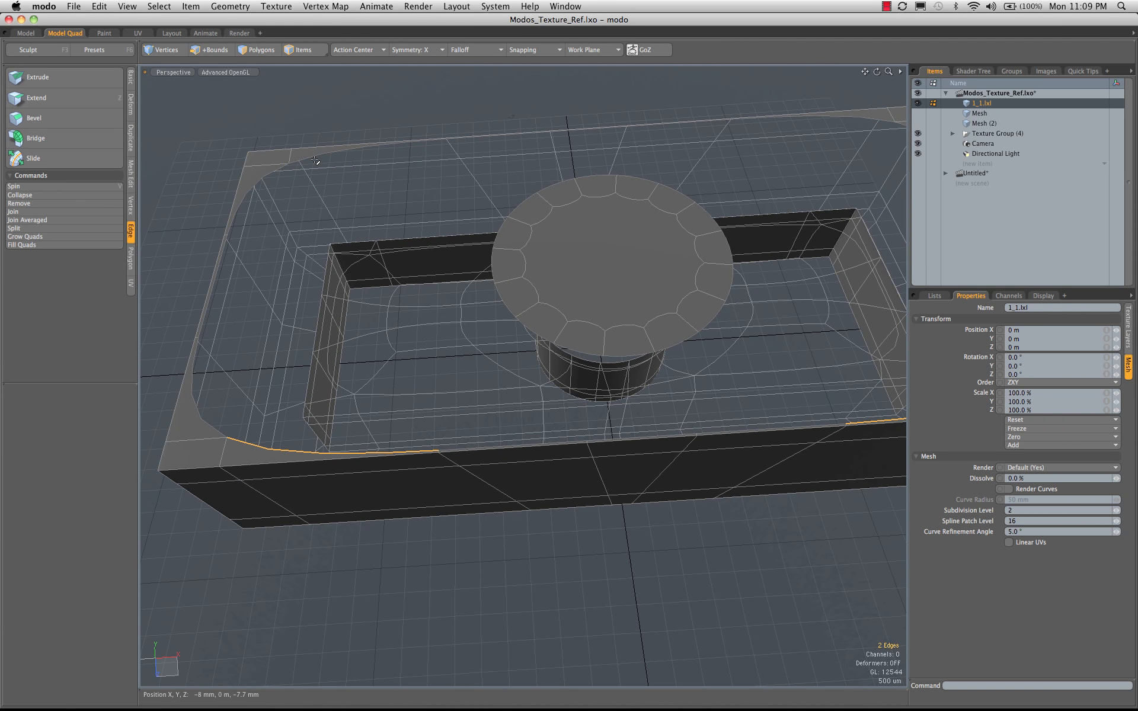
{"action": "left_click_drag", "start_coordinate": [315, 159], "coordinate": [402, 209], "text": "alt"}
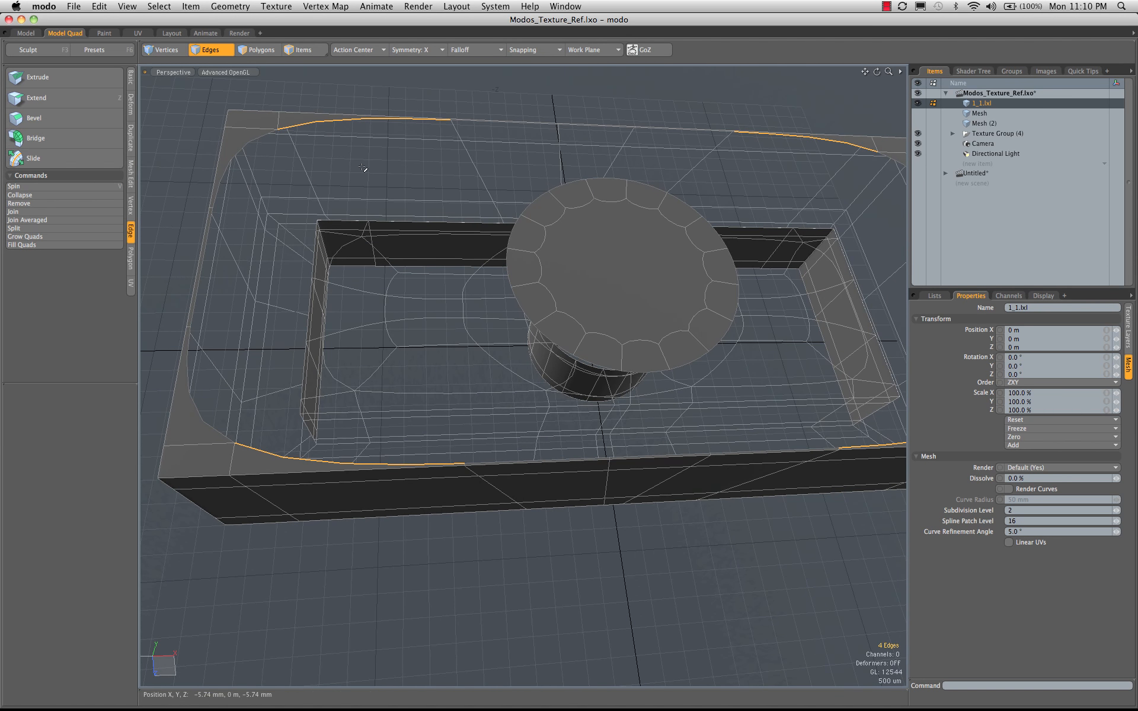
Step: Bridge the selected corner edges across both ends of the top opening with three segments
{"action": "left_click", "coordinate": [35, 138]}
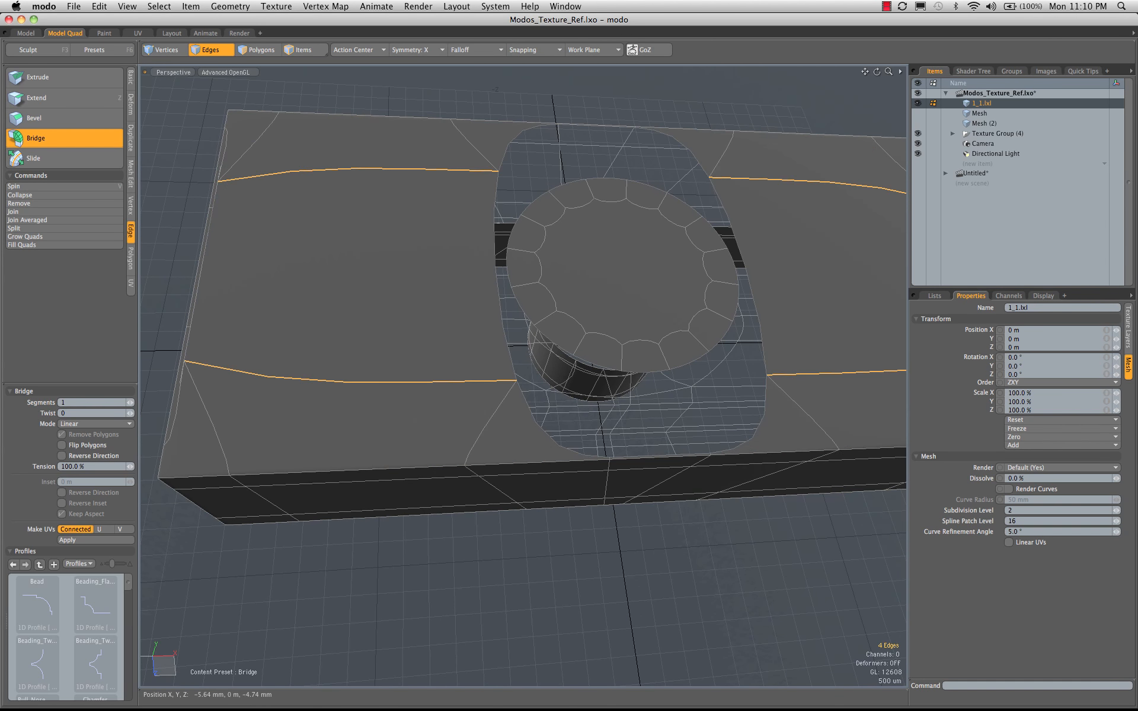
{"action": "mouse_move", "coordinate": [364, 188]}
{"action": "left_mouse_down"}
{"action": "mouse_move", "coordinate": [389, 188]}
{"action": "mouse_move", "coordinate": [370, 189]}
{"action": "left_mouse_up"}
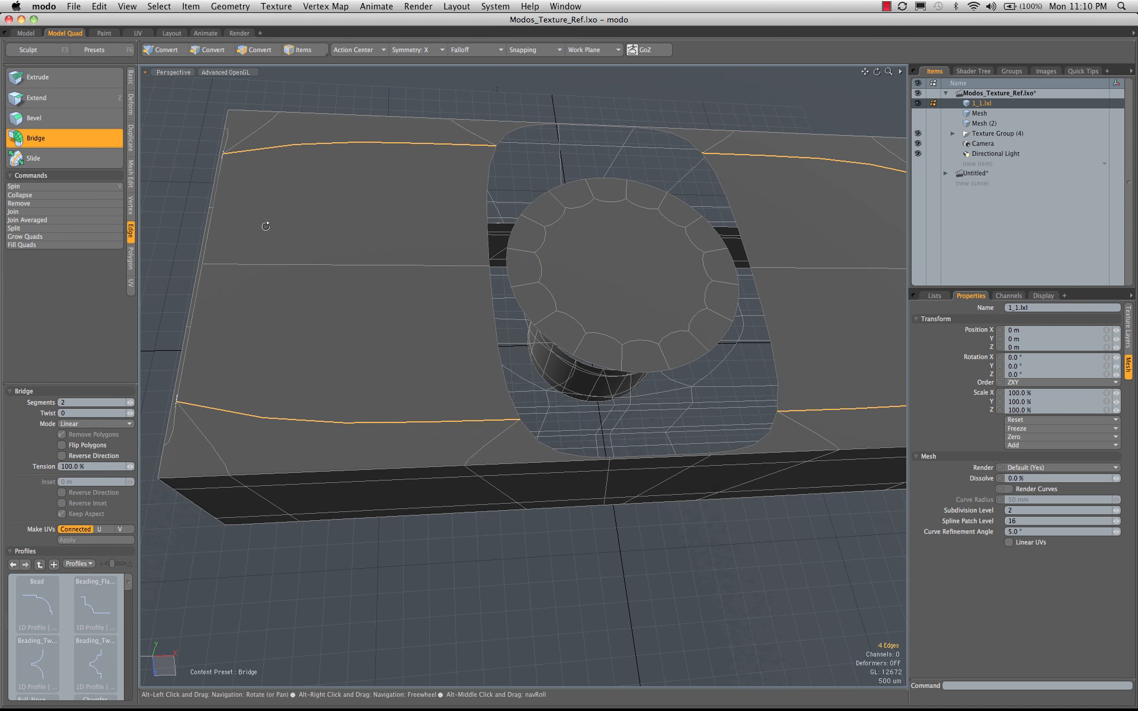
{"action": "left_click_drag", "start_coordinate": [266, 226], "coordinate": [401, 354], "text": "alt"}
{"action": "left_click", "coordinate": [344, 106]}
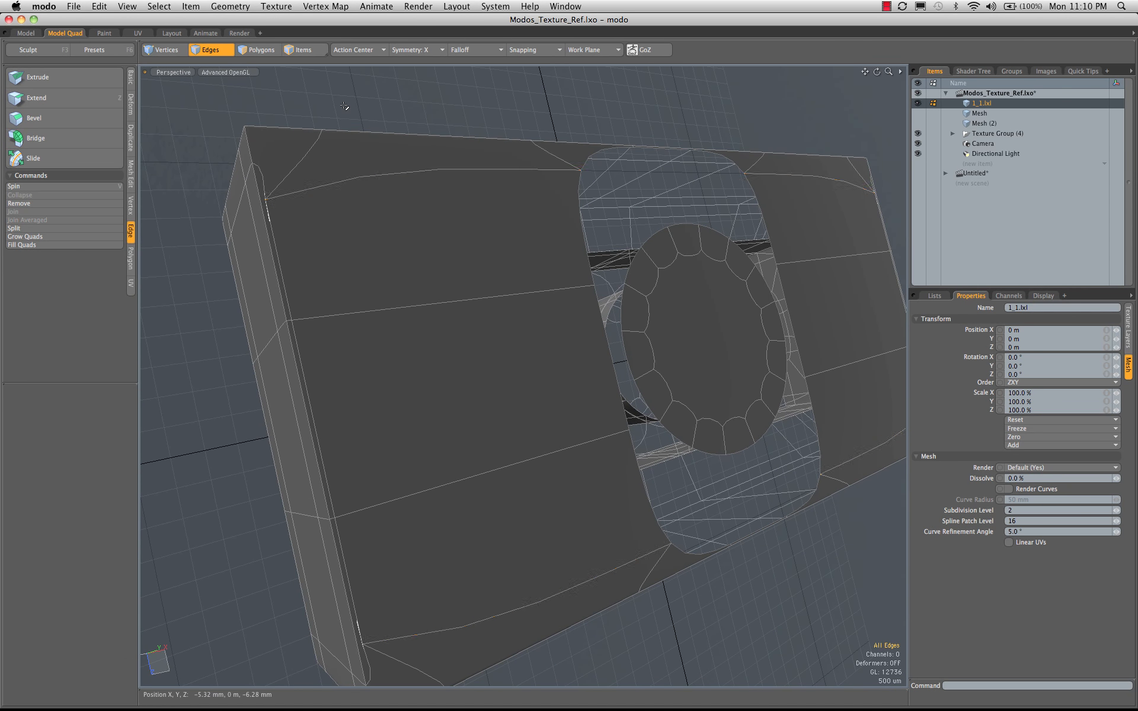
Step: Select all connected polygons of the brick and merge its coincident vertices to close the seams beside the bridged faces
{"action": "left_click_drag", "start_coordinate": [310, 178], "coordinate": [274, 297], "text": "alt"}
{"action": "key", "text": "1"}
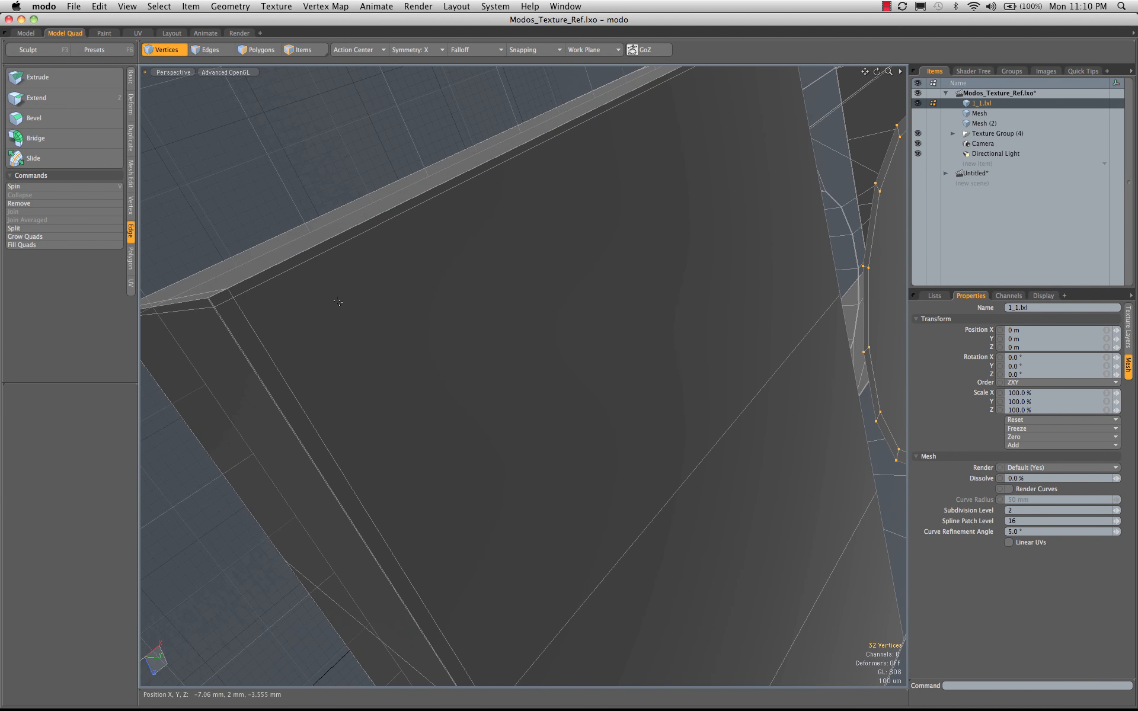
{"action": "key", "text": "3"}
{"action": "left_click_drag", "start_coordinate": [338, 303], "coordinate": [380, 297], "text": "ctrl+alt"}
{"action": "left_click", "coordinate": [132, 212]}
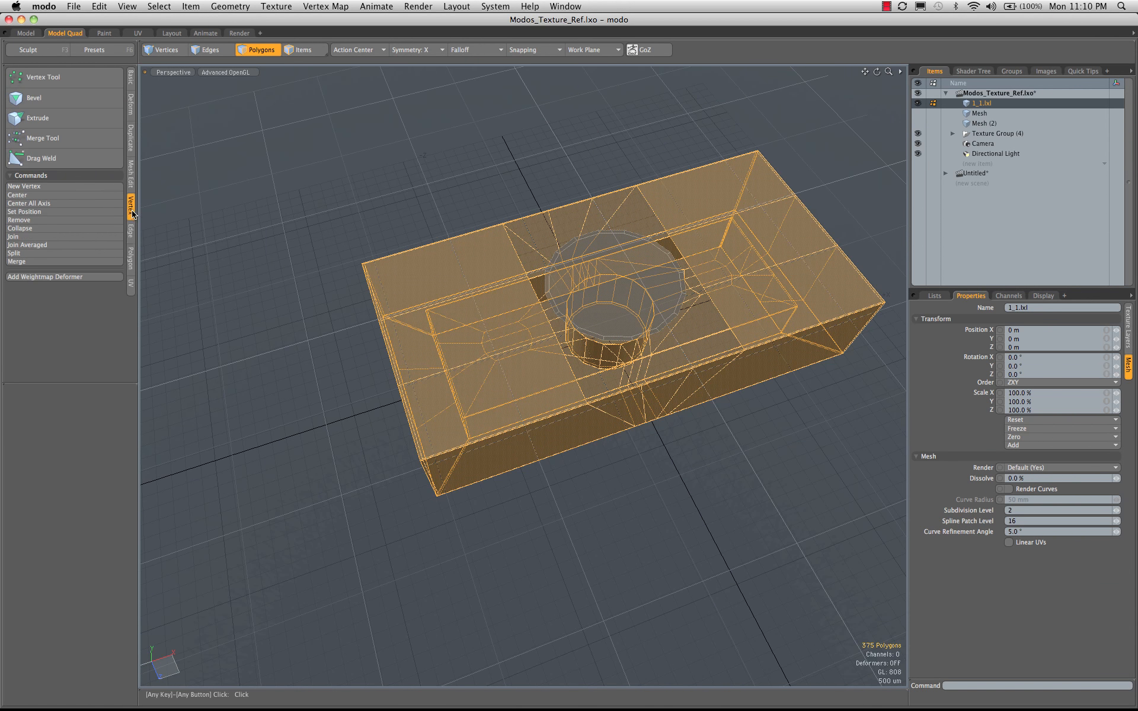
{"action": "left_click", "coordinate": [42, 138]}
{"action": "left_click_drag", "start_coordinate": [419, 167], "coordinate": [454, 167]}
{"action": "key", "text": "super+z"}
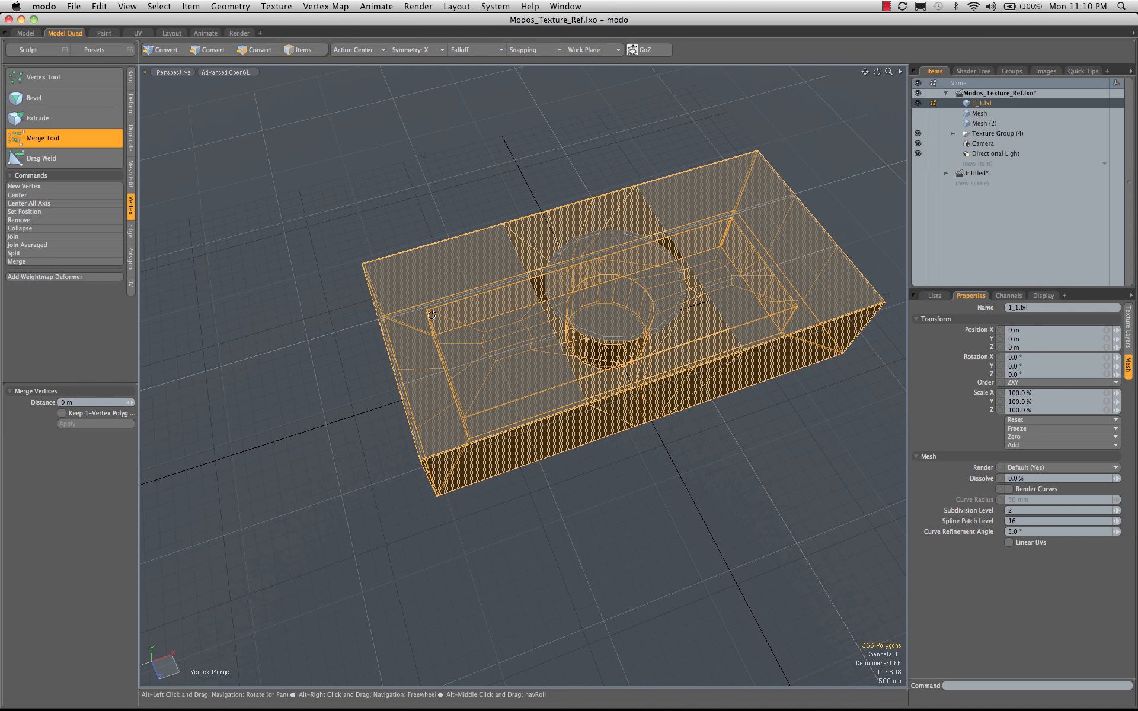
{"action": "left_click_drag", "start_coordinate": [486, 285], "coordinate": [663, 282], "text": "alt"}
{"action": "key", "text": "space"}
{"action": "left_click", "coordinate": [397, 254]}
Step: Select the edge loop around the remaining middle opening in the brick's top
{"action": "key", "text": "1"}
{"action": "key", "text": "2"}
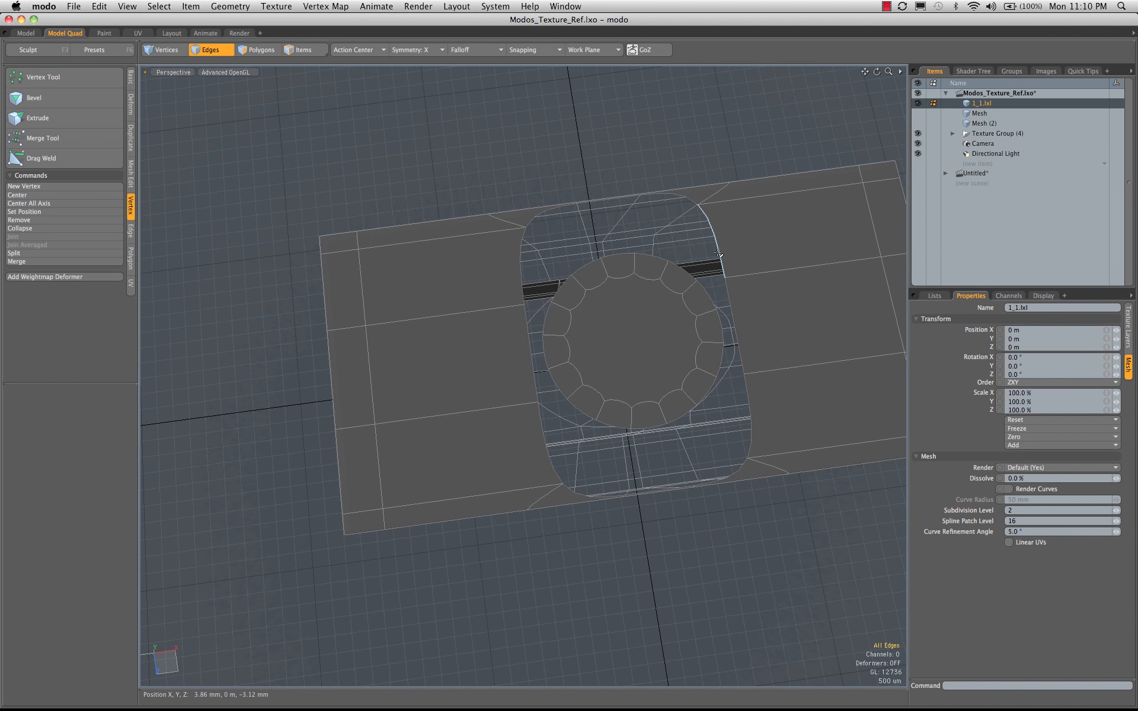
{"action": "double_click", "coordinate": [720, 252]}
{"action": "left_click_drag", "start_coordinate": [720, 252], "coordinate": [451, 427], "text": "alt"}
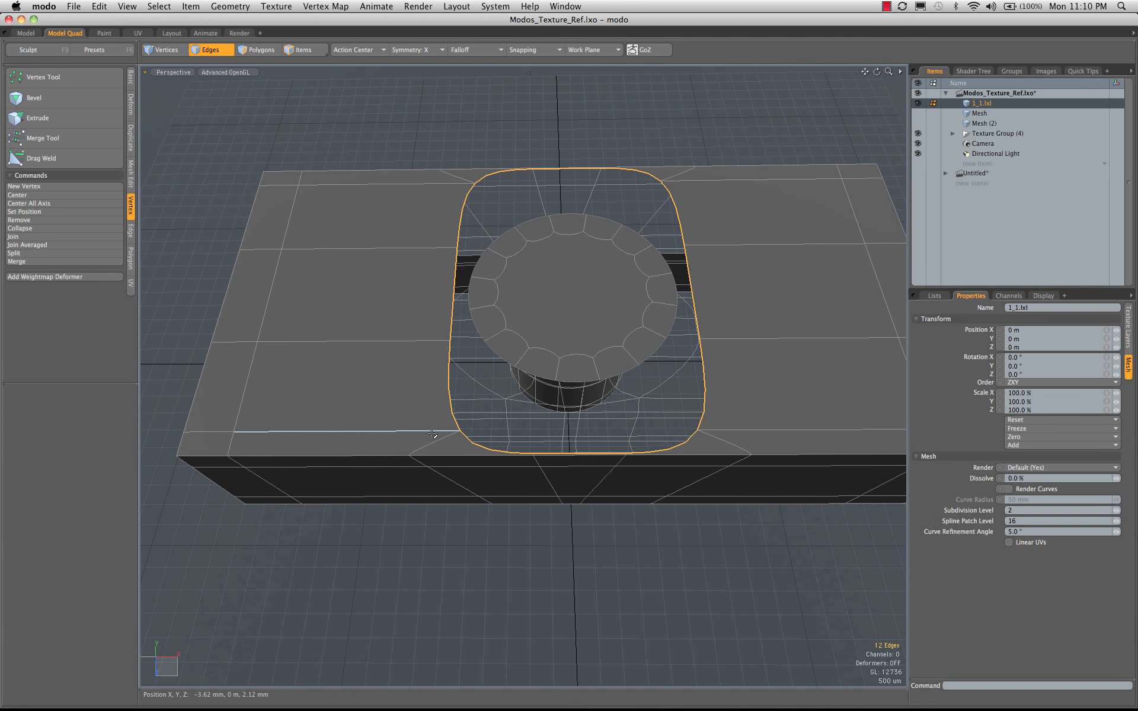
Step: Select the whole disc above the opening and delete its polygons
{"action": "left_click_drag", "start_coordinate": [566, 330], "coordinate": [551, 391], "text": "alt"}
{"action": "key", "text": "3"}
{"action": "double_click", "coordinate": [599, 343]}
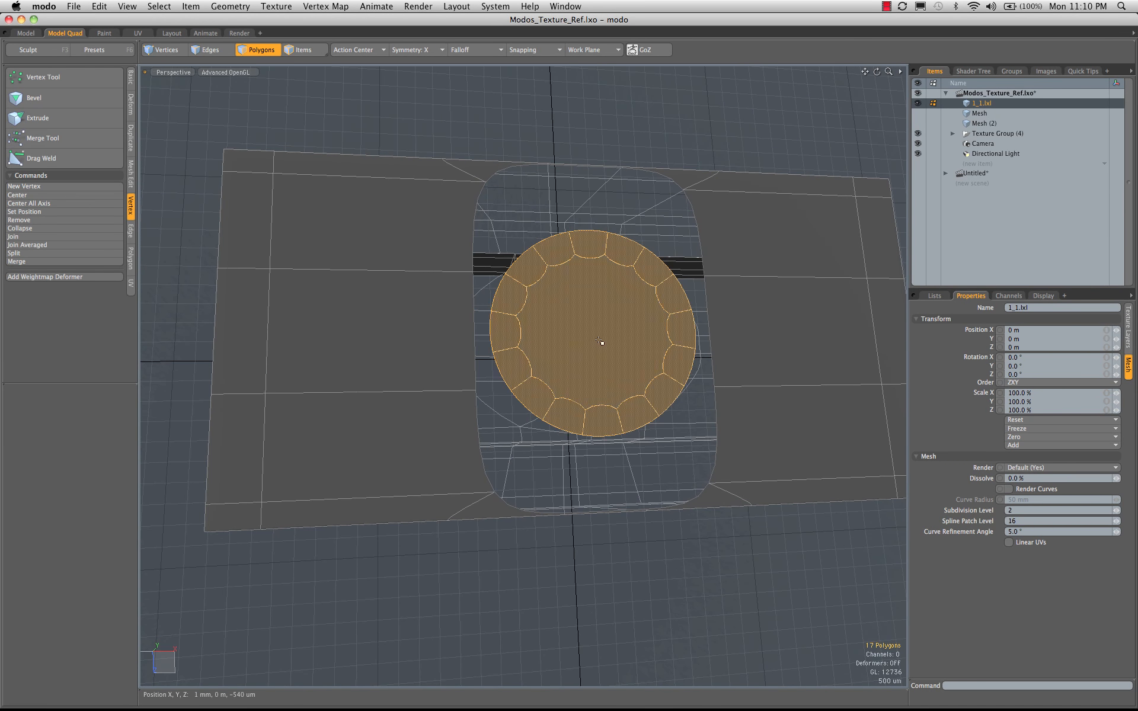
{"action": "key", "text": "super+z"}
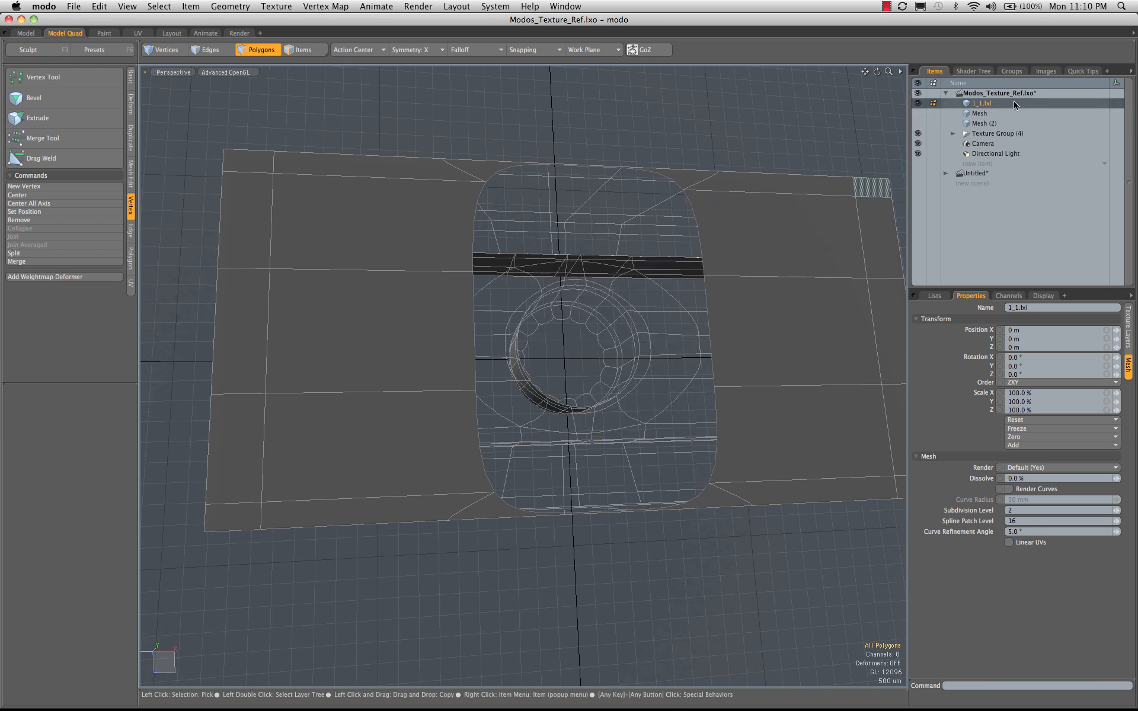
Step: Load the 1 1 brick from the Modos mesh presets into the scene
{"action": "left_click", "coordinate": [981, 113]}
{"action": "left_click", "coordinate": [984, 124]}
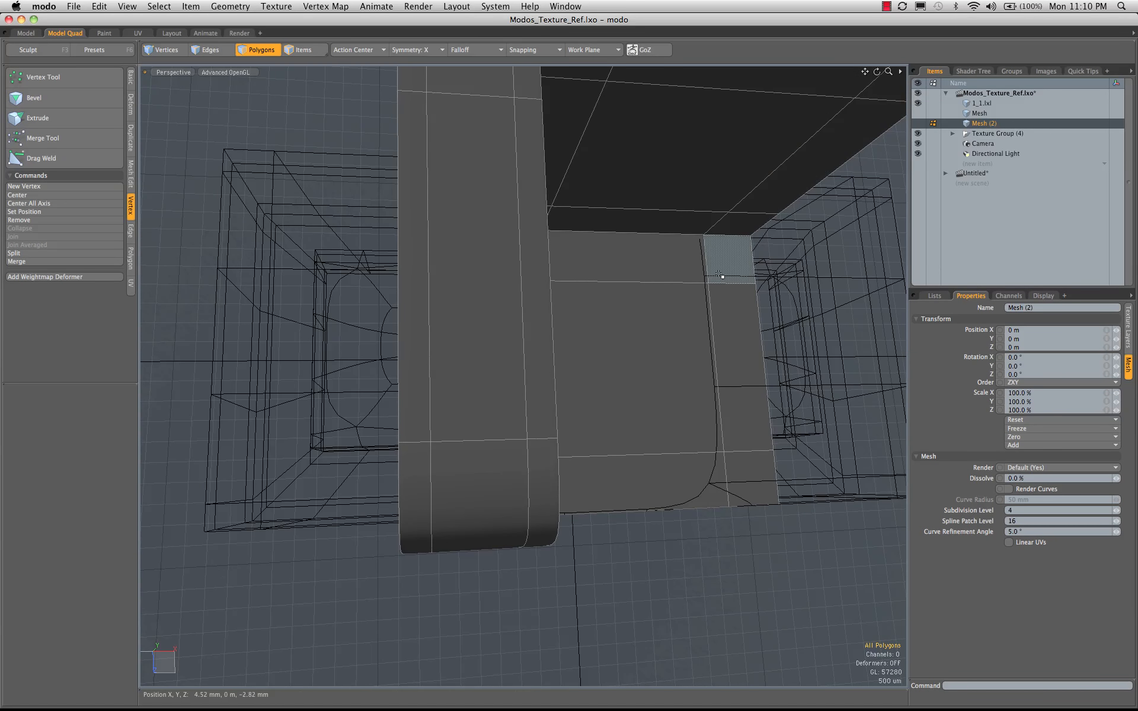
{"action": "left_click", "coordinate": [206, 33]}
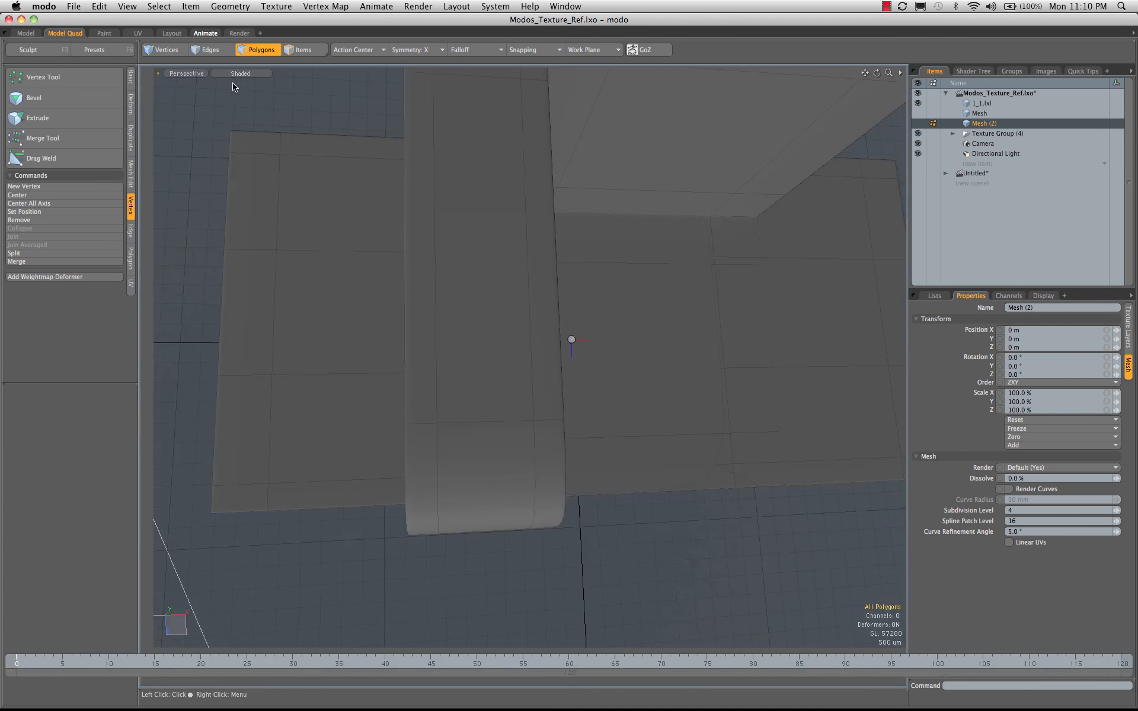
{"action": "left_click", "coordinate": [174, 32]}
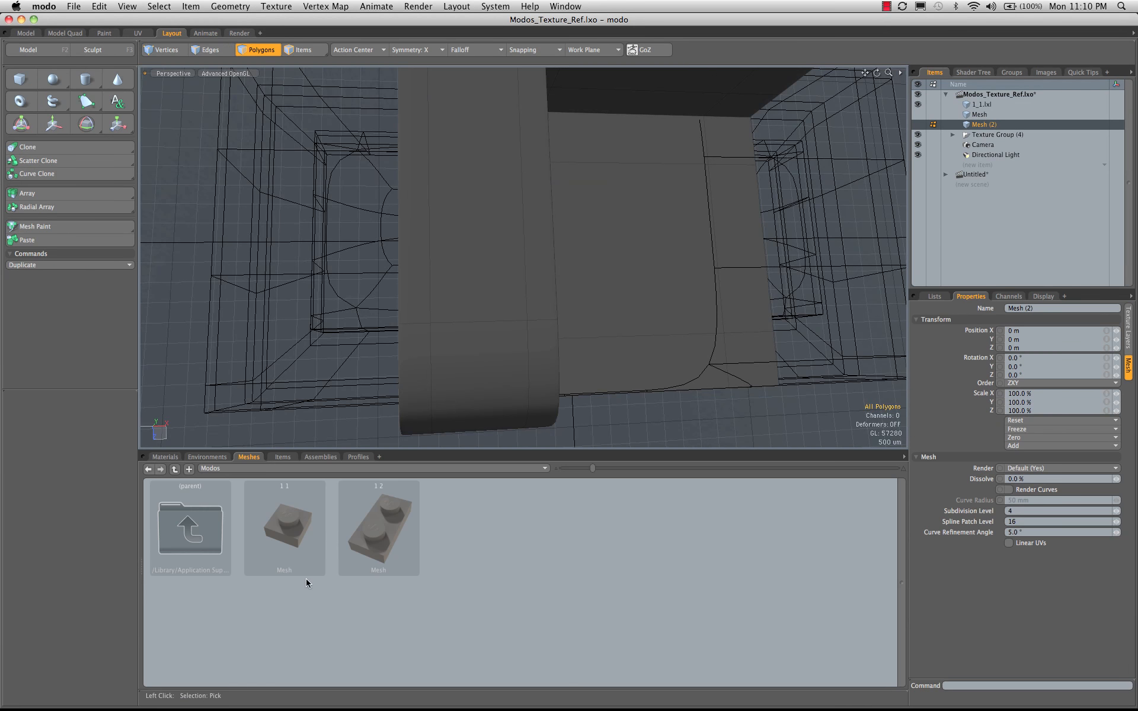
{"action": "double_click", "coordinate": [272, 519]}
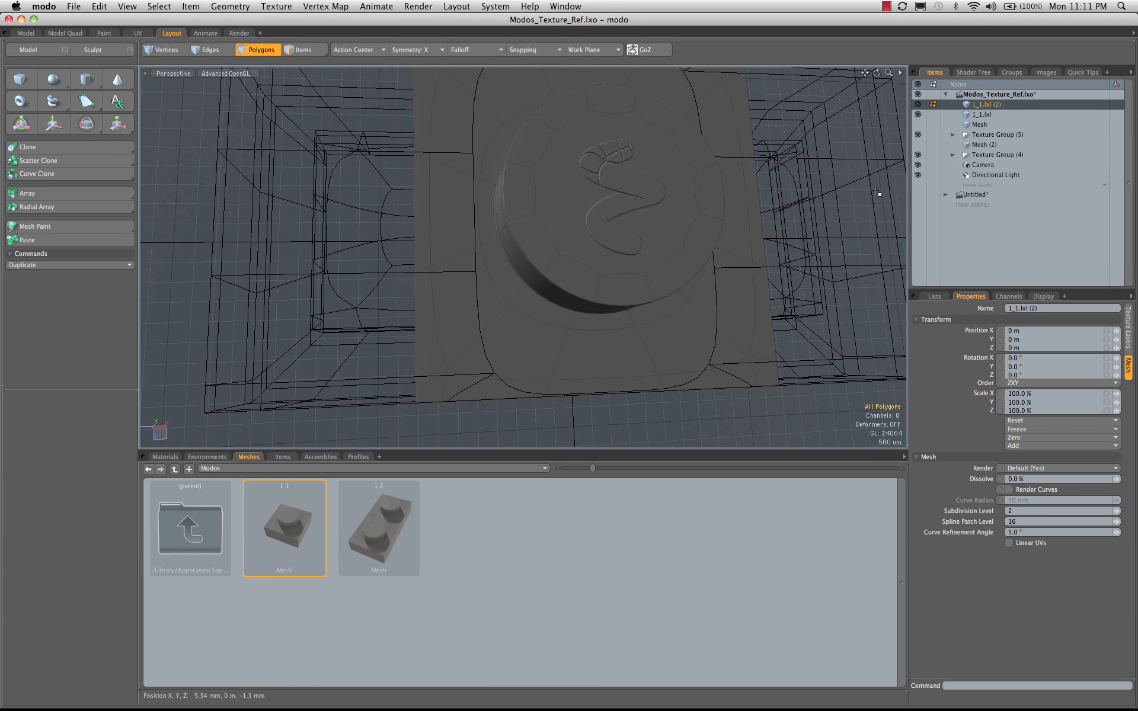
Step: Copy the loaded brick's stud with the ring at its base, hide 1_1.lxl (2), and paste the stud into 1_1.lxl
{"action": "double_click", "coordinate": [637, 191]}
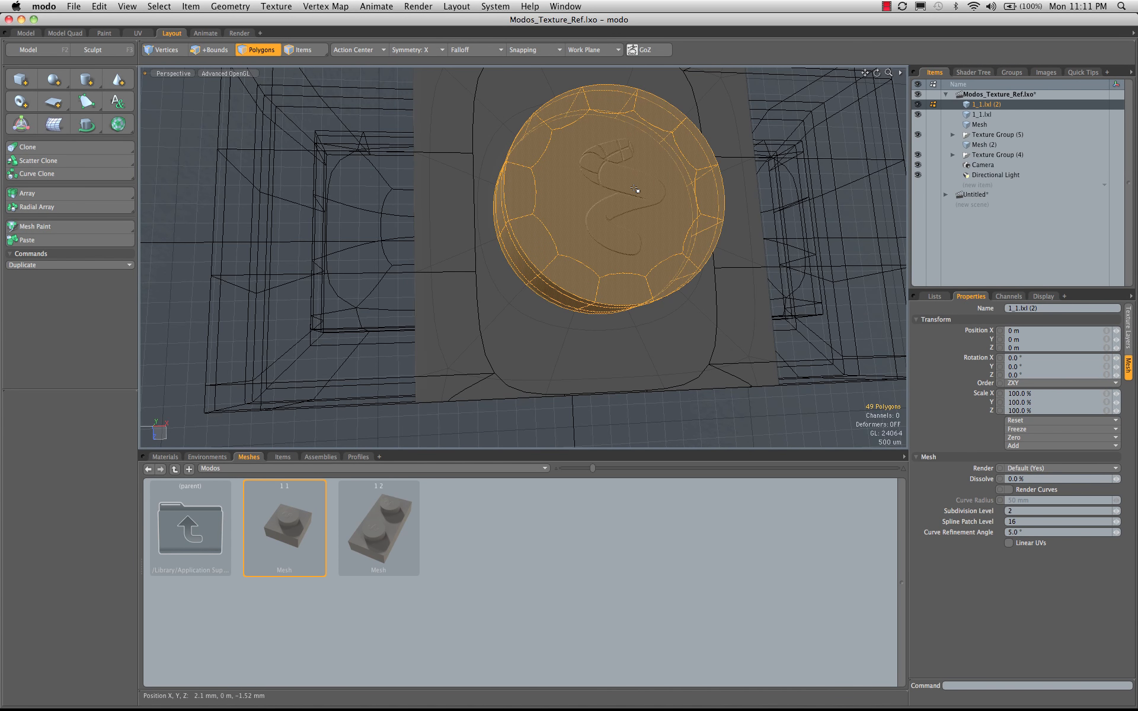
{"action": "key", "text": "shift+Up"}
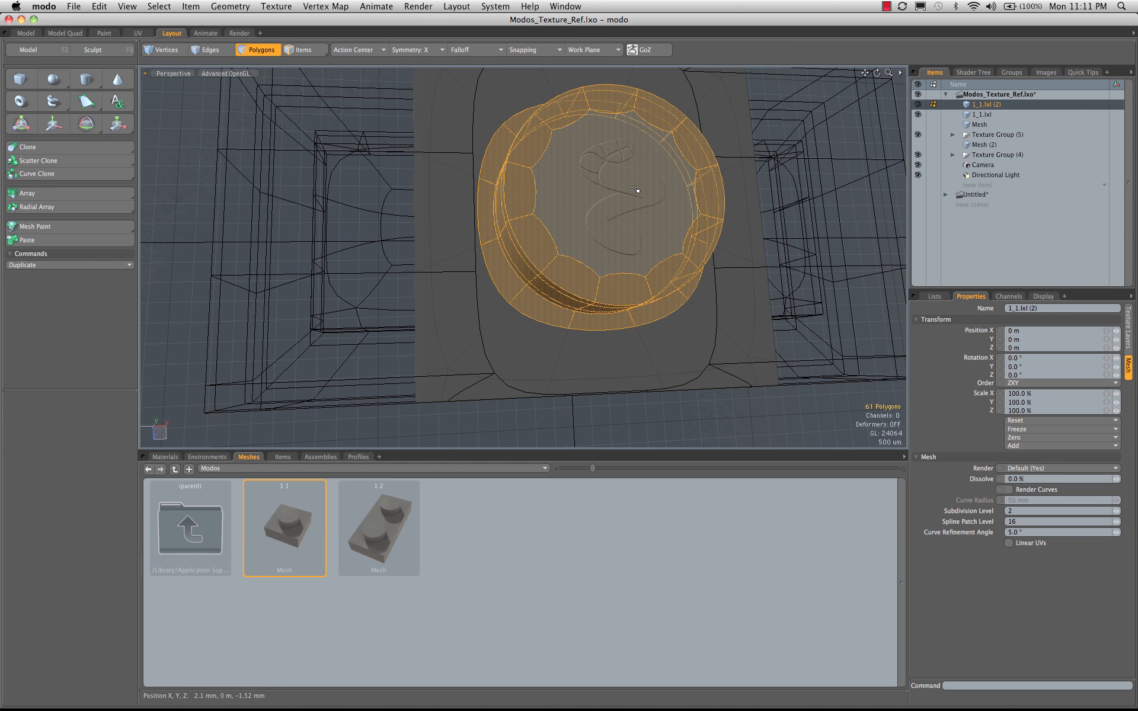
{"action": "left_click", "coordinate": [978, 114]}
{"action": "left_click", "coordinate": [918, 104]}
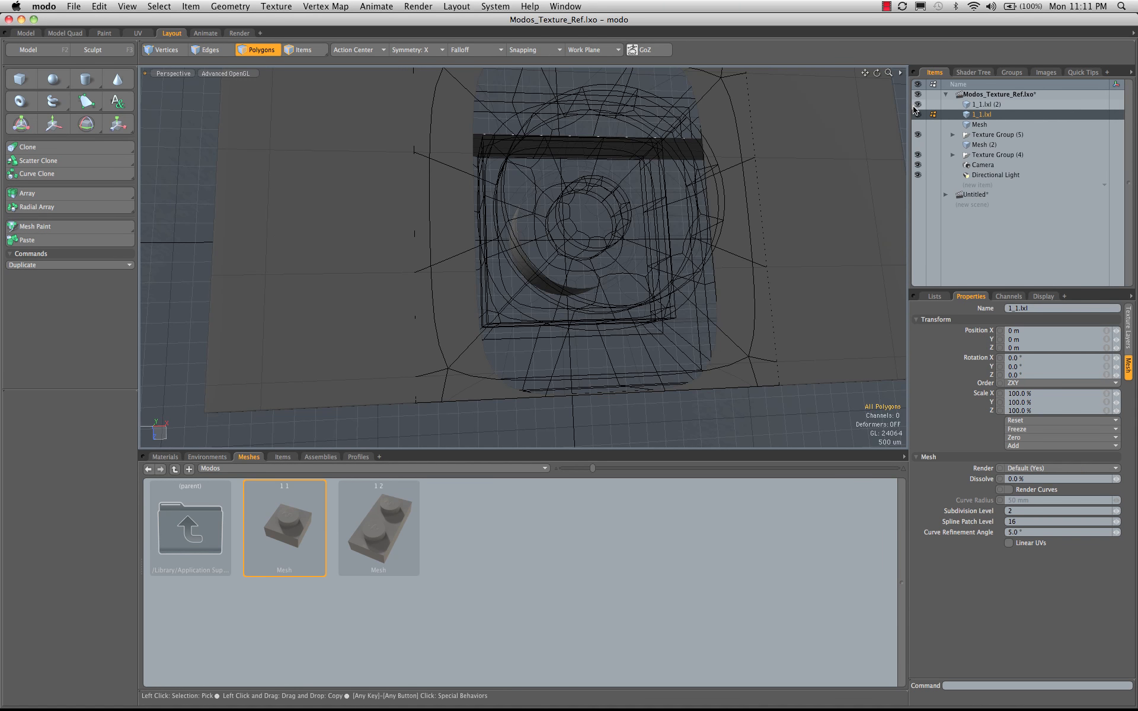
{"action": "key", "text": "super+v"}
Step: Select the edge loop at the pasted stud's base together with the opening's edge loop
{"action": "left_click_drag", "start_coordinate": [596, 261], "coordinate": [610, 206], "text": "alt"}
{"action": "key", "text": "space"}
{"action": "key", "text": "space"}
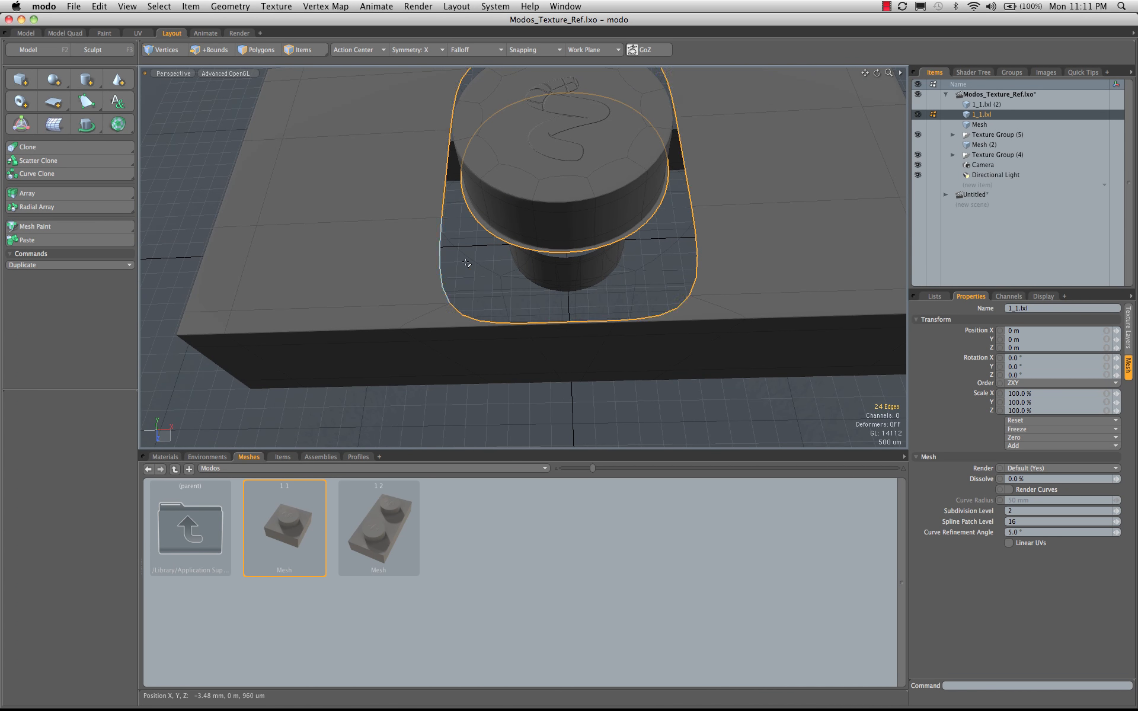
{"action": "left_click_drag", "start_coordinate": [610, 221], "coordinate": [614, 248], "text": "alt"}
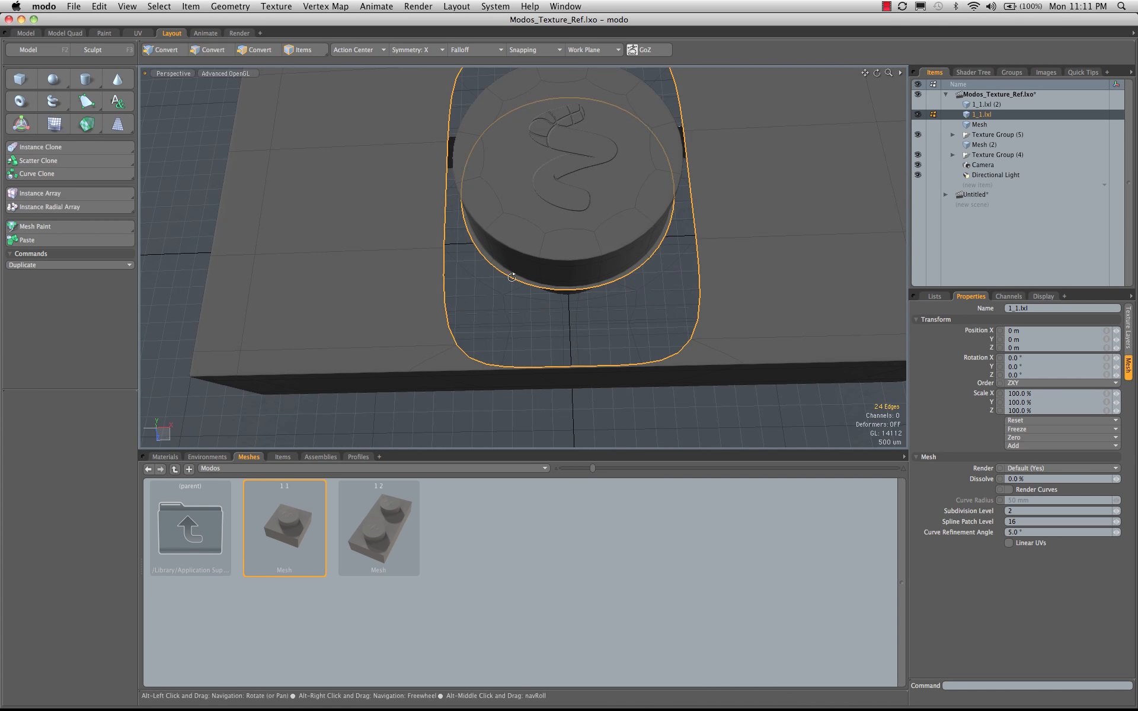
Step: Bridge the opening's edge loop to the edge loop at the stud's base in the Model Quad layout
{"action": "left_click", "coordinate": [66, 33]}
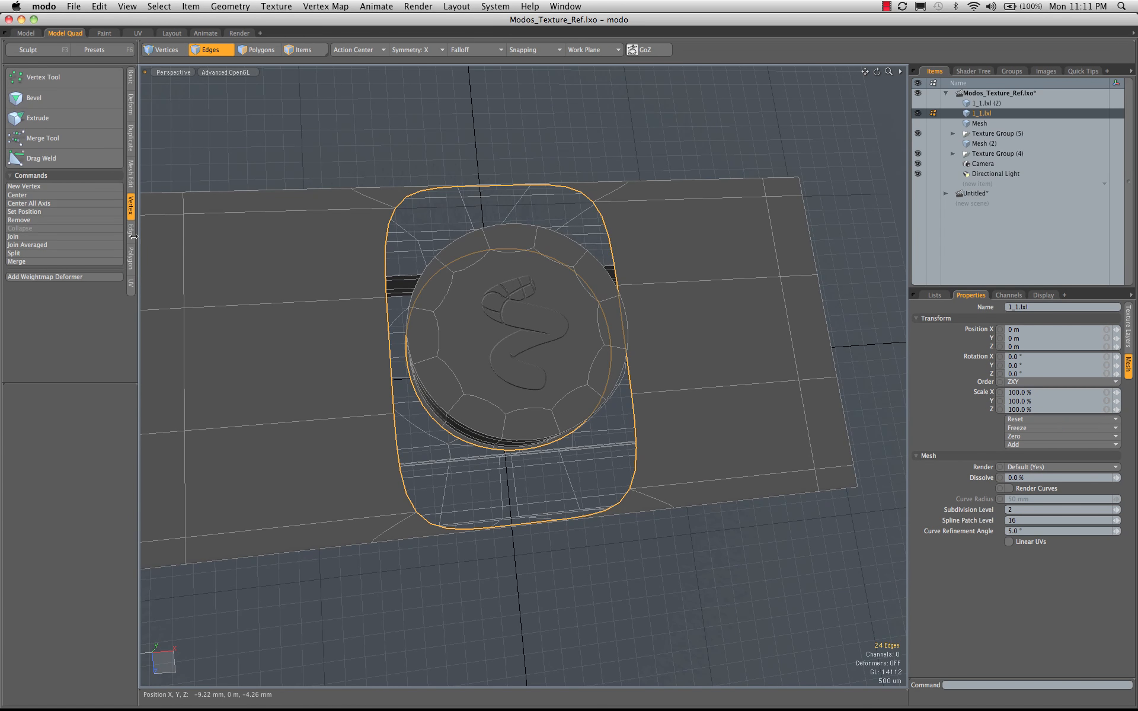
{"action": "left_click", "coordinate": [131, 231]}
{"action": "left_click", "coordinate": [35, 138]}
{"action": "left_click_drag", "start_coordinate": [554, 353], "coordinate": [617, 247], "text": "alt"}
{"action": "left_click_drag", "start_coordinate": [667, 205], "coordinate": [590, 338]}
{"action": "key", "text": "space"}
{"action": "left_click", "coordinate": [521, 123]}
{"action": "left_click_drag", "start_coordinate": [569, 208], "coordinate": [526, 372], "text": "alt"}
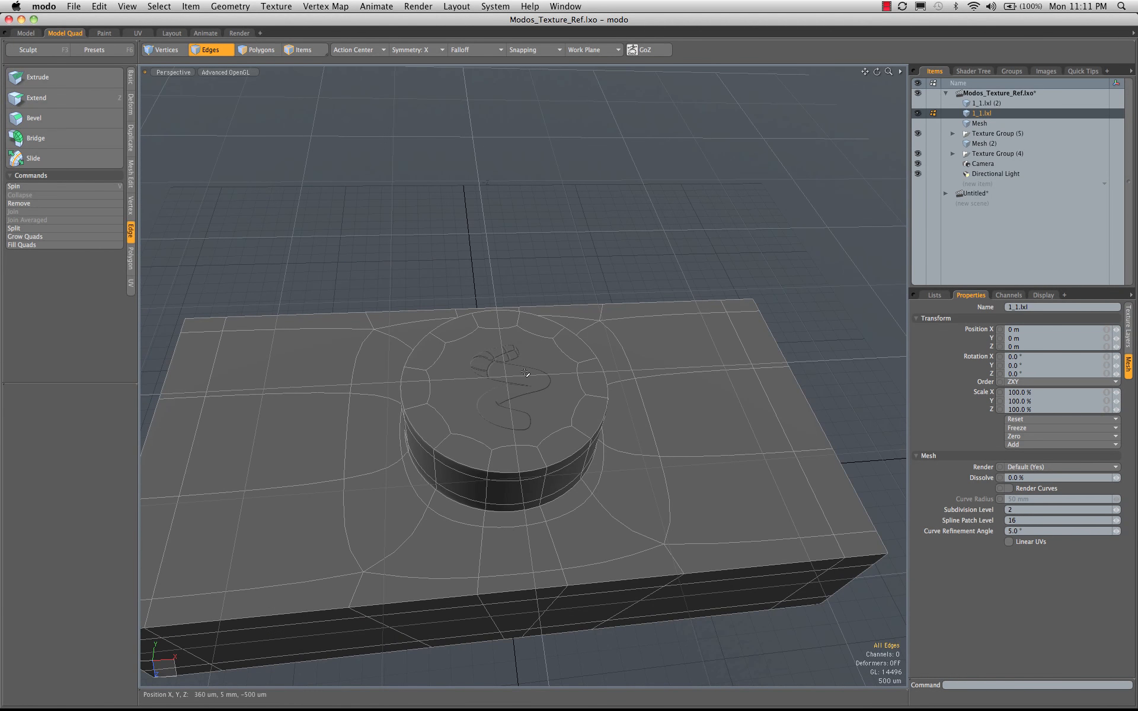
Step: Turn off subdivision for the brick's mesh and show it in the four-view layout
{"action": "key", "text": "3"}
{"action": "left_click", "coordinate": [495, 394]}
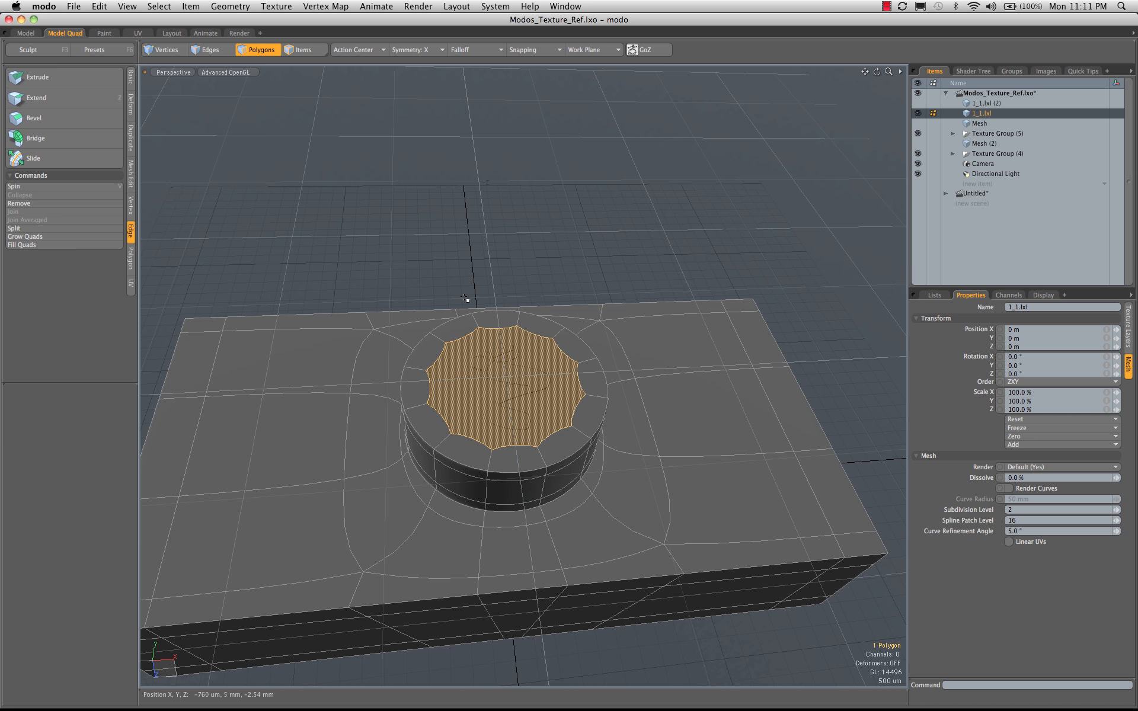
{"action": "left_click", "coordinate": [490, 155]}
{"action": "key", "text": "Tab"}
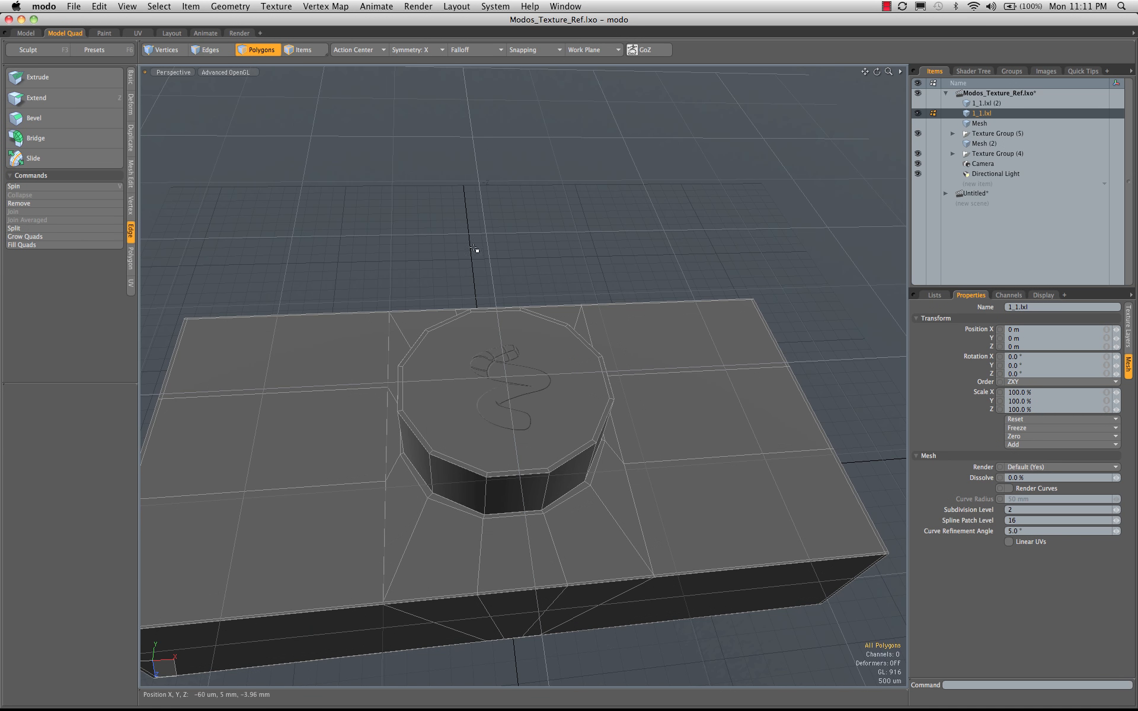
{"action": "key", "text": "ctrl+space"}
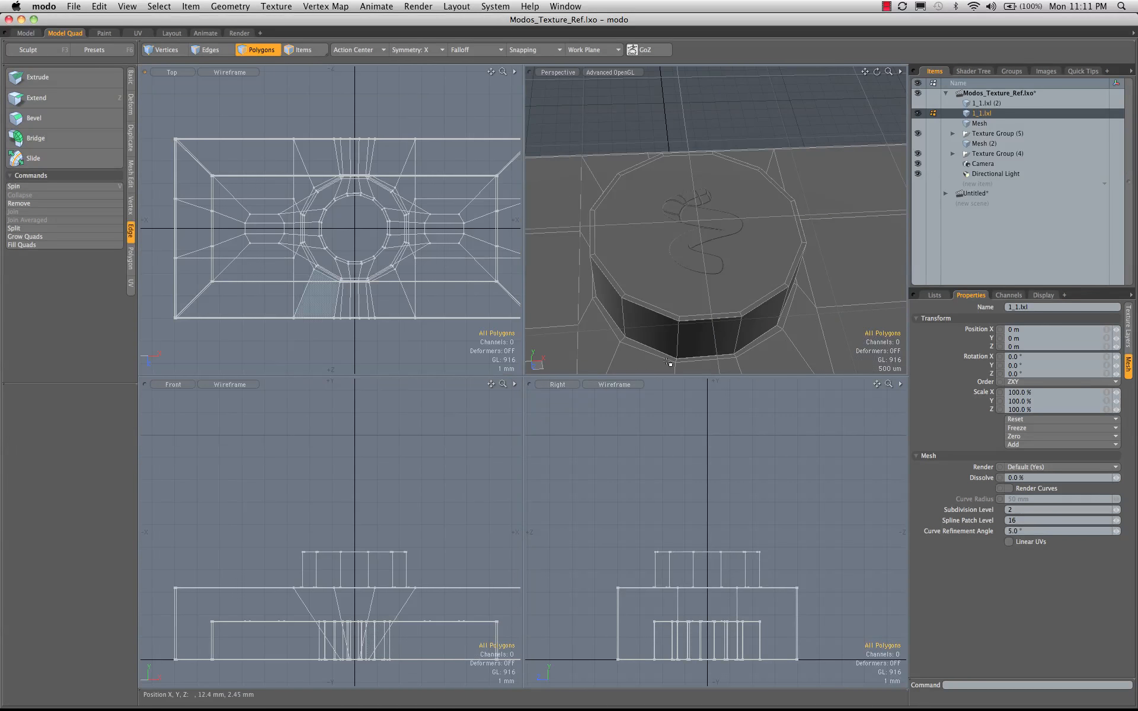
Step: Inset the stud's top polygon to about the tube's inner circle, and inset it again by 104 um with Bevel
{"action": "left_click", "coordinate": [737, 257]}
{"action": "left_click_drag", "start_coordinate": [368, 224], "coordinate": [410, 224], "text": "ctrl+alt"}
{"action": "left_click_drag", "start_coordinate": [384, 222], "coordinate": [361, 208], "text": "alt+shift"}
{"action": "key", "text": "b"}
{"action": "left_click", "coordinate": [363, 208]}
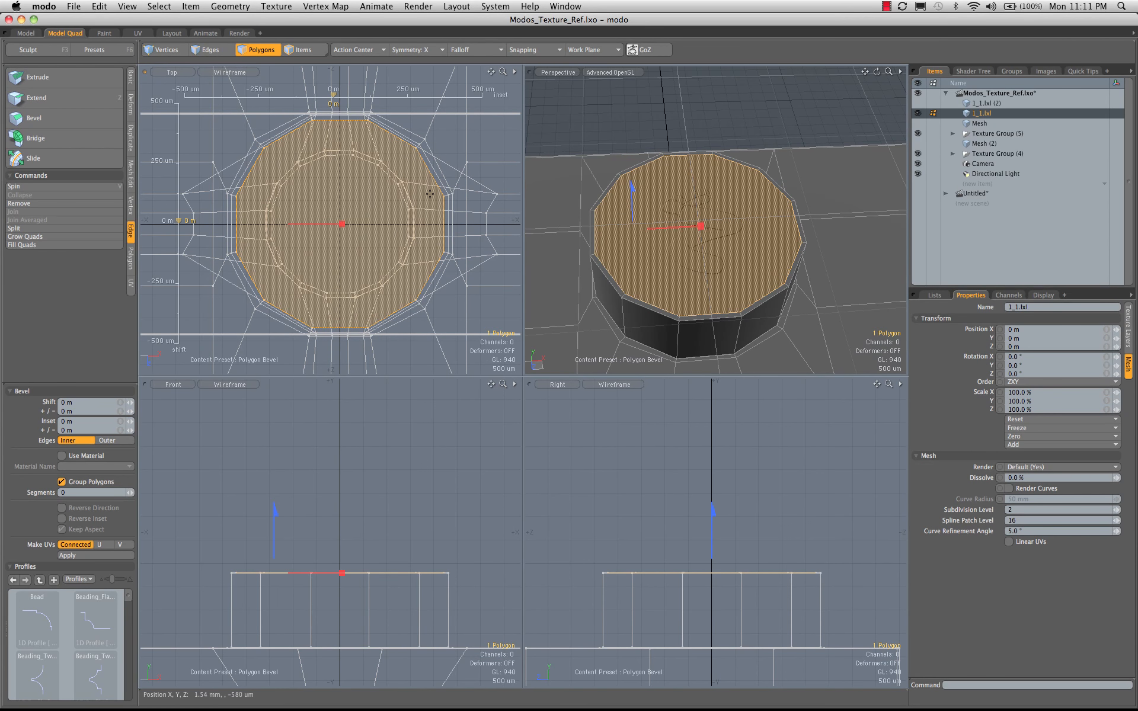
{"action": "left_click_drag", "start_coordinate": [342, 224], "coordinate": [368, 224]}
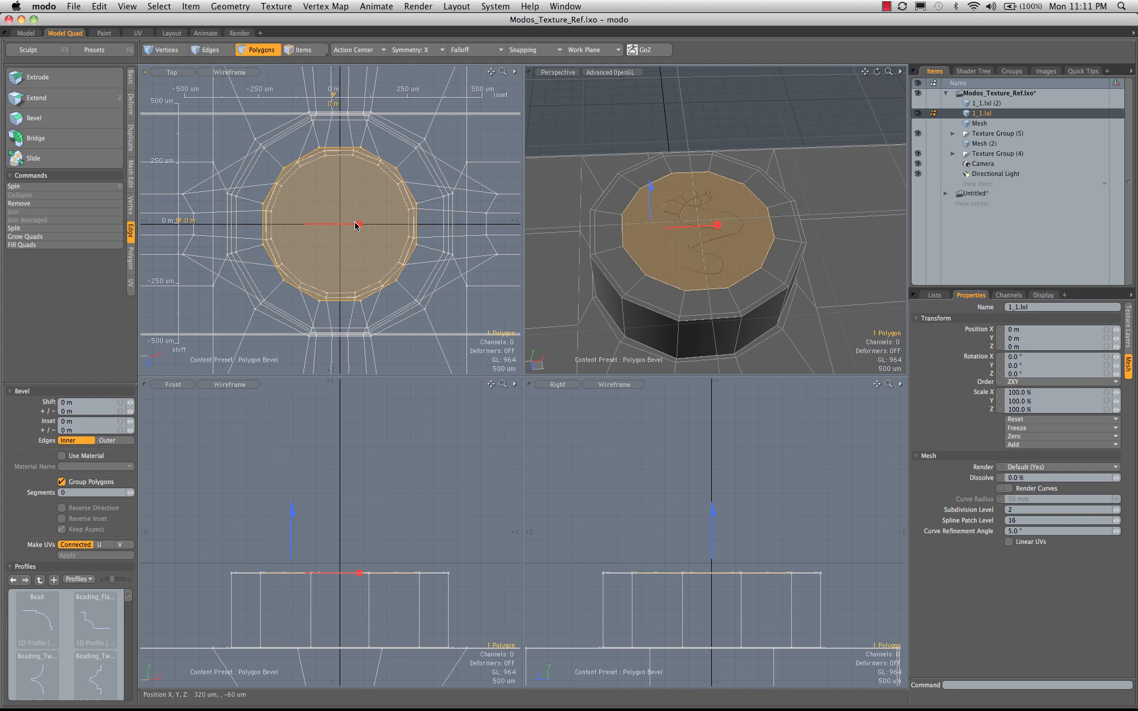
{"action": "left_click_drag", "start_coordinate": [358, 224], "coordinate": [362, 224]}
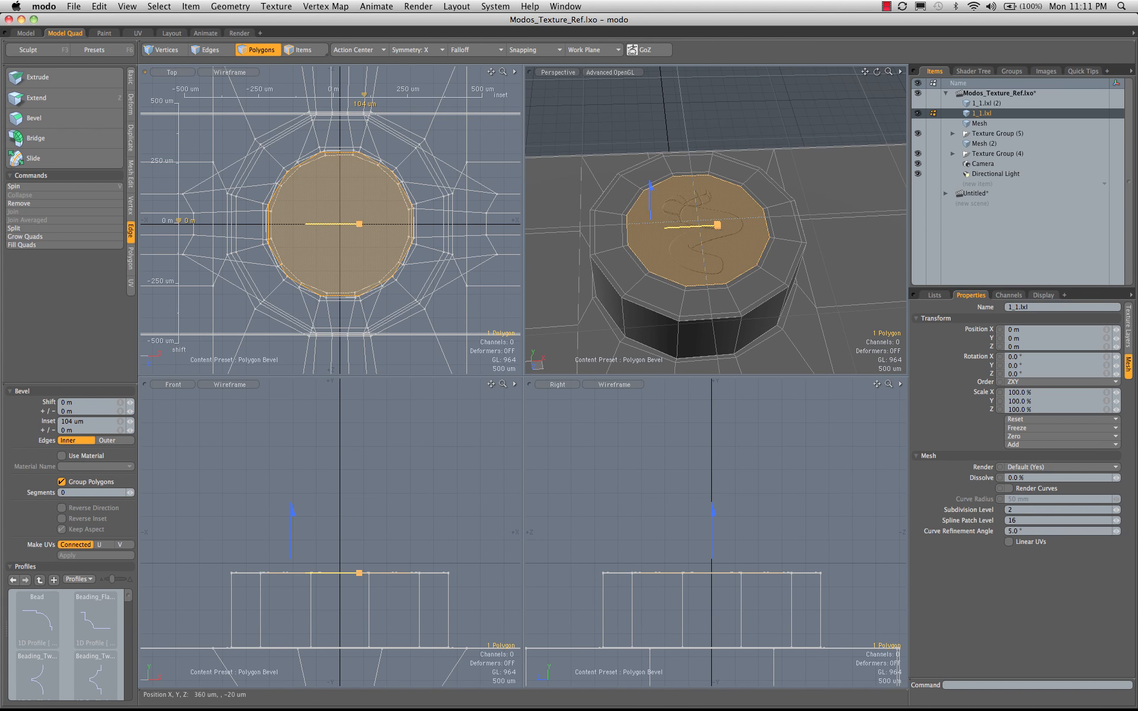
Step: Bevel the inset polygon straight down to the level of the brick's top, hollowing out the stud
{"action": "left_click_drag", "start_coordinate": [335, 224], "coordinate": [358, 217], "text": "alt+shift"}
{"action": "left_click", "coordinate": [719, 173]}
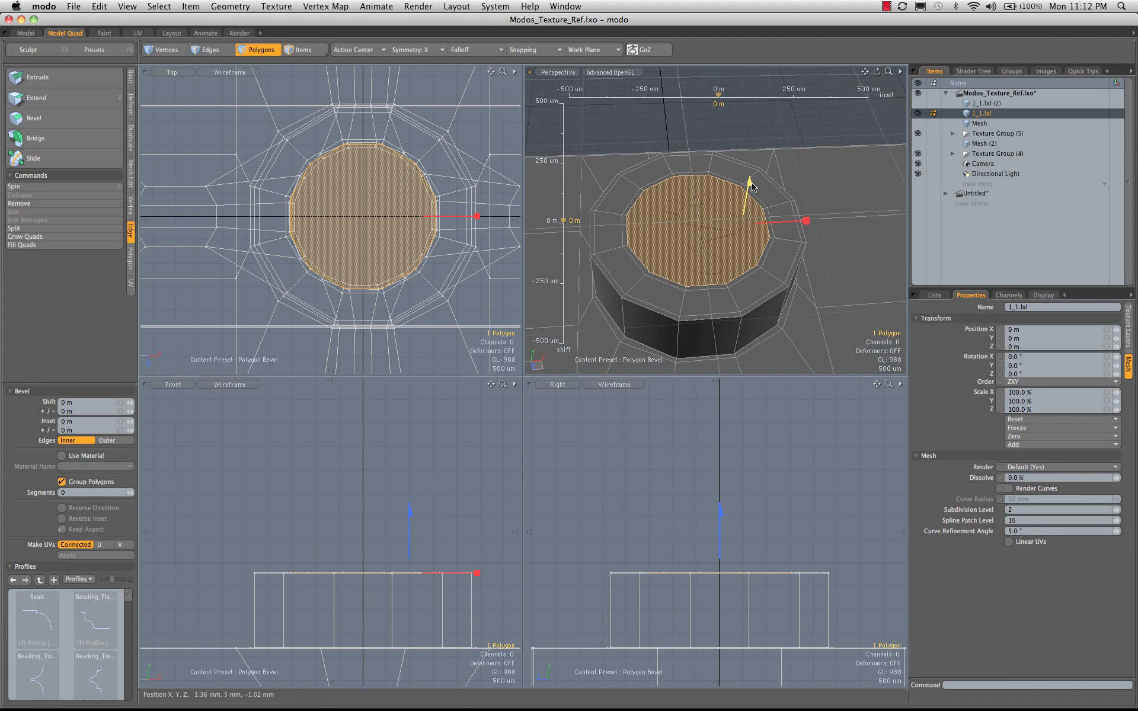
{"action": "left_click_drag", "start_coordinate": [751, 185], "coordinate": [639, 190]}
{"action": "key", "text": "space"}
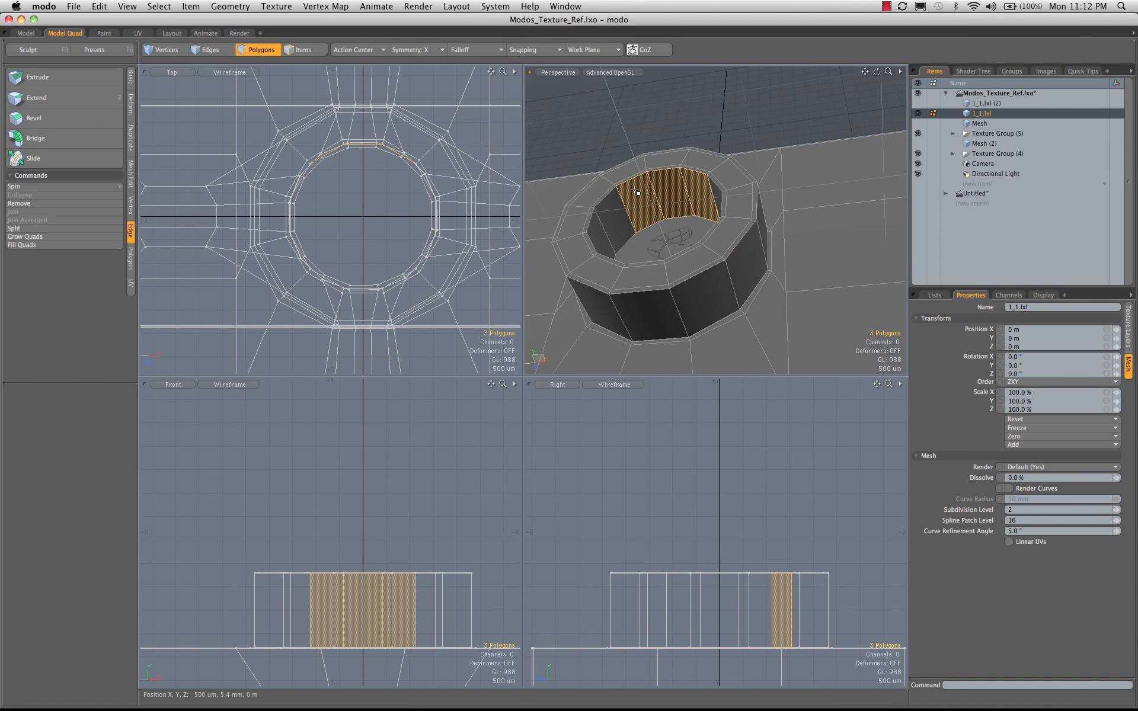
Step: Select the ring of inner wall polygons in the stud's recess and loop slice it symmetrically with 2 cuts at 6.0%
{"action": "key", "text": "l"}
{"action": "key", "text": "alt+c"}
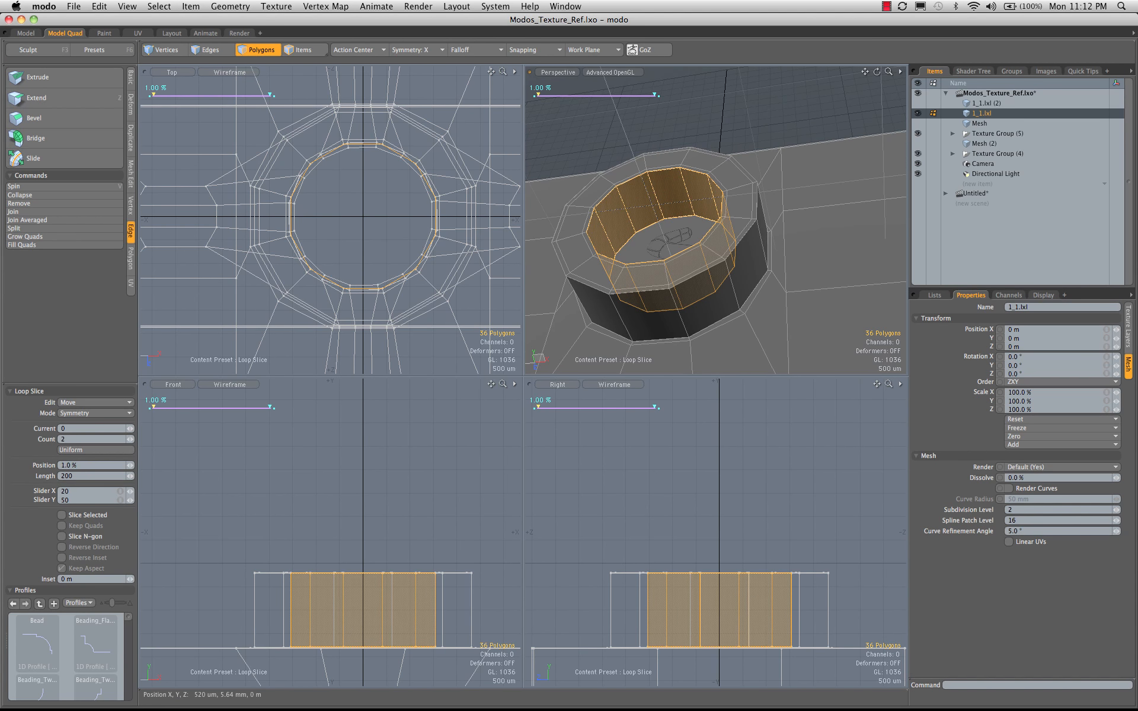
{"action": "left_click_drag", "start_coordinate": [130, 465], "coordinate": [137, 466]}
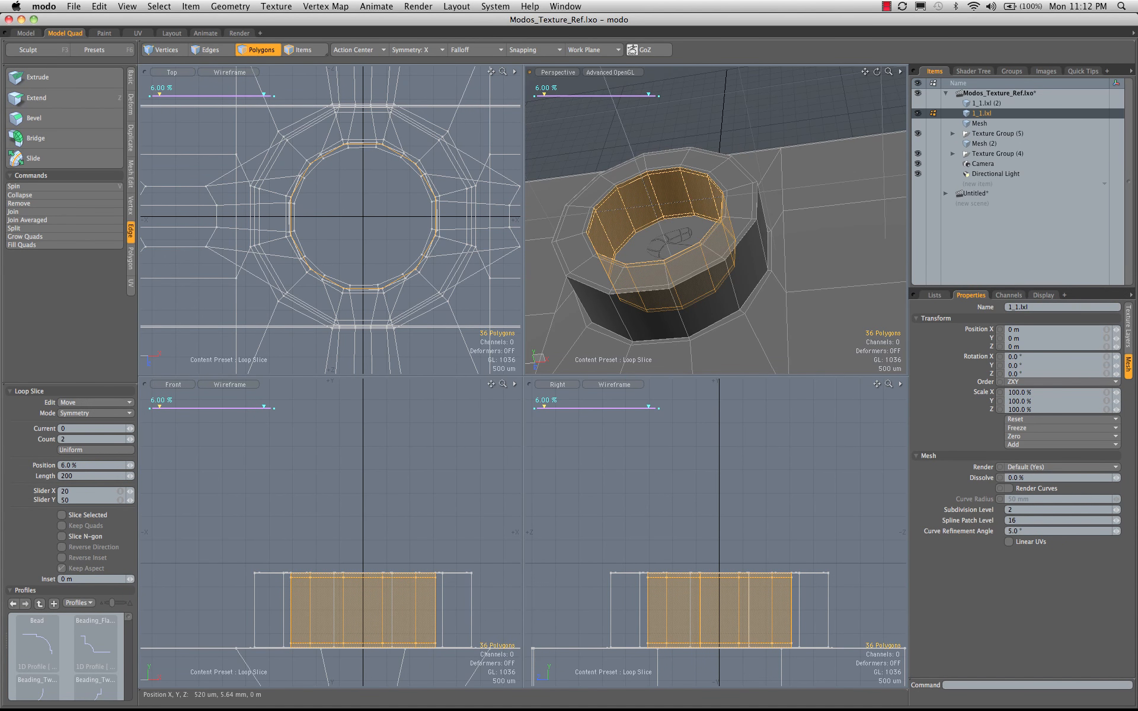
Step: Select the floor polygon inside the stud's recess and inset it by 96 um with Bevel
{"action": "left_click_drag", "start_coordinate": [668, 184], "coordinate": [711, 263], "text": "alt"}
{"action": "key", "text": "space"}
{"action": "key", "text": "Escape"}
{"action": "left_click", "coordinate": [712, 290]}
{"action": "key", "text": "b"}
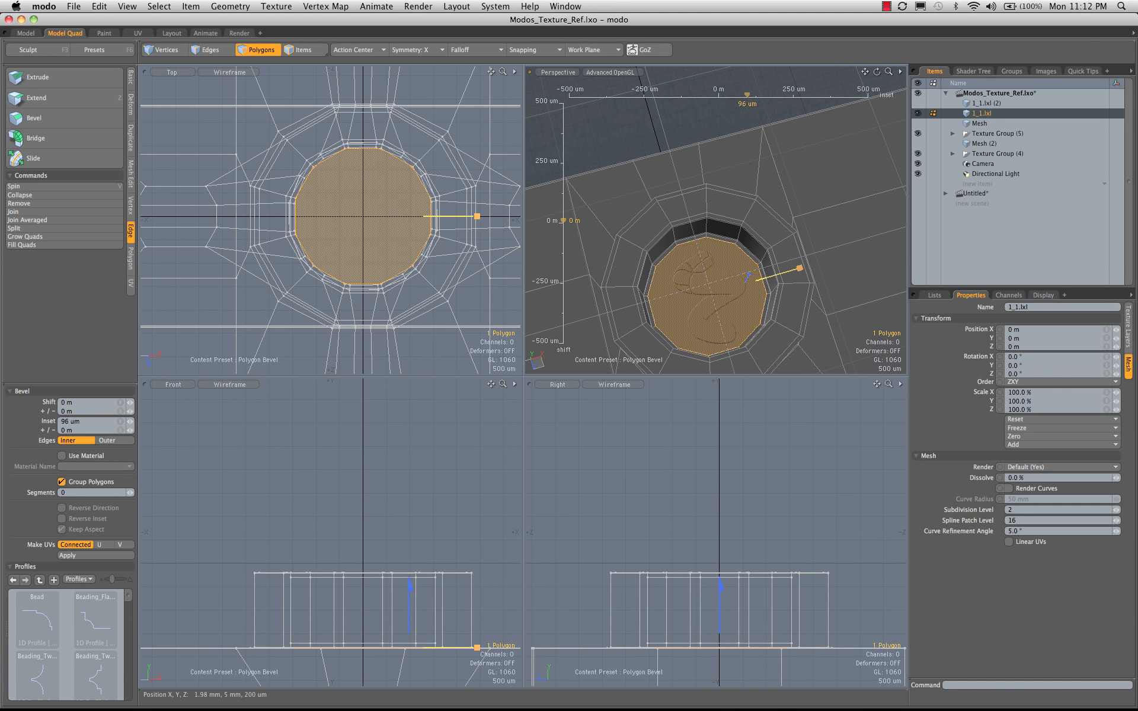
{"action": "key", "text": "space"}
Step: Clear the polygon selection, turn subdivision back on for the brick, and show the whole brick in the single-view Model layout
{"action": "left_click", "coordinate": [686, 130]}
{"action": "left_click_drag", "start_coordinate": [732, 159], "coordinate": [708, 249], "text": "alt"}
{"action": "key", "text": "Tab"}
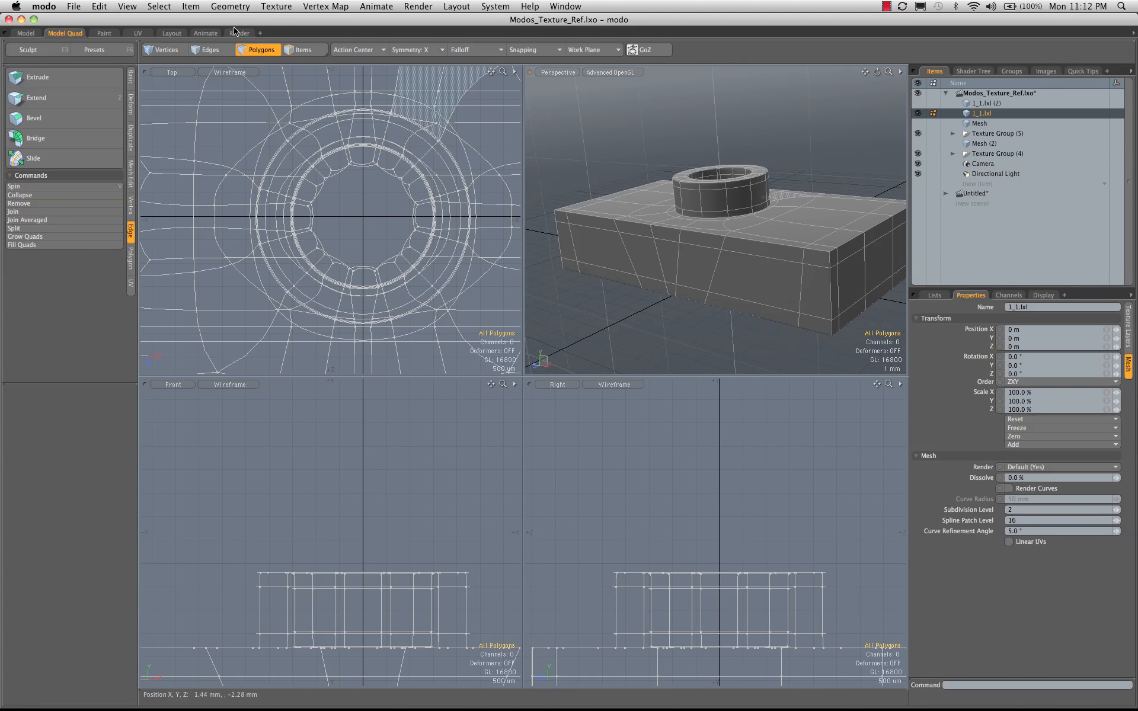
{"action": "left_click", "coordinate": [25, 33]}
{"action": "left_click_drag", "start_coordinate": [587, 510], "coordinate": [549, 386], "text": "alt"}
{"action": "left_click_drag", "start_coordinate": [548, 386], "coordinate": [670, 379], "text": "alt"}
{"action": "left_click_drag", "start_coordinate": [584, 208], "coordinate": [274, 249], "text": "alt"}
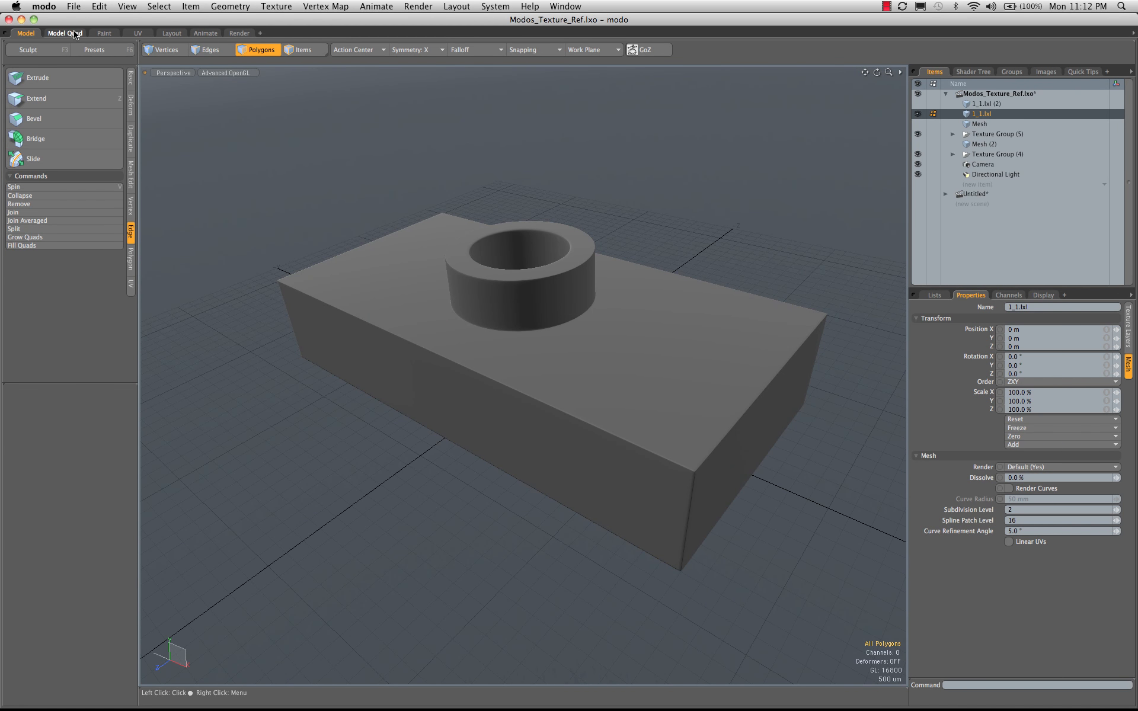
Step: Switch to the preset browser layout and save the brick as the mesh preset 1_2_Mid.lxl in the Modos folder
{"action": "left_click", "coordinate": [172, 33]}
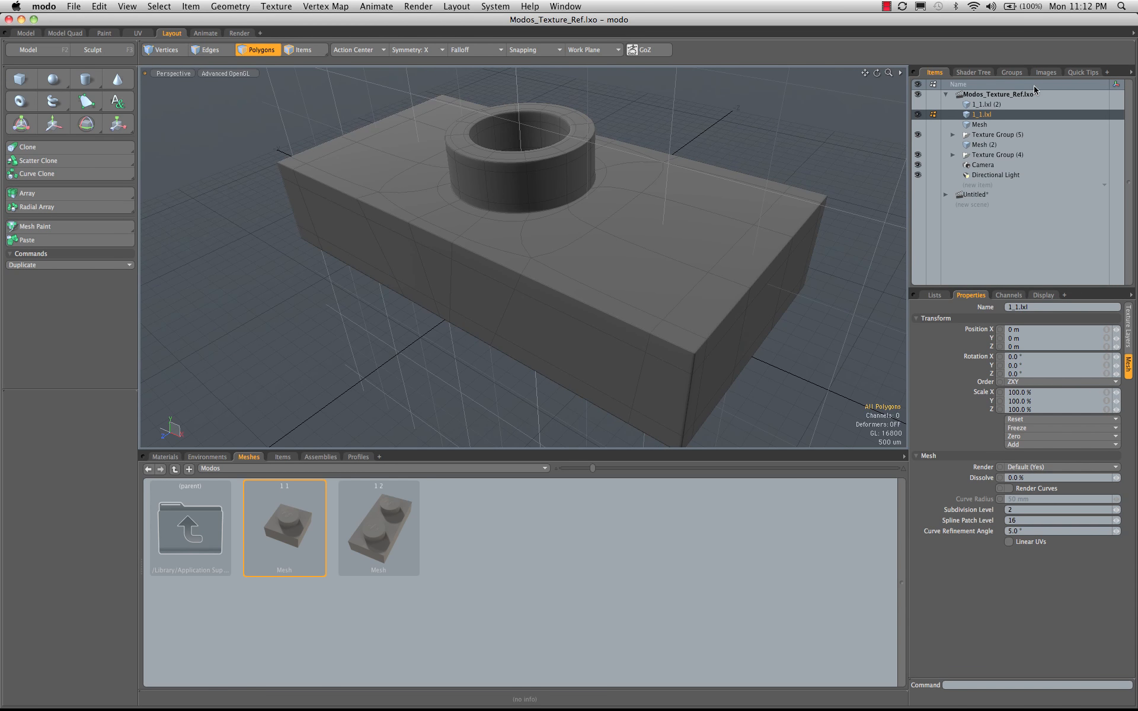
{"action": "right_click", "coordinate": [984, 114]}
{"action": "left_click", "coordinate": [513, 20]}
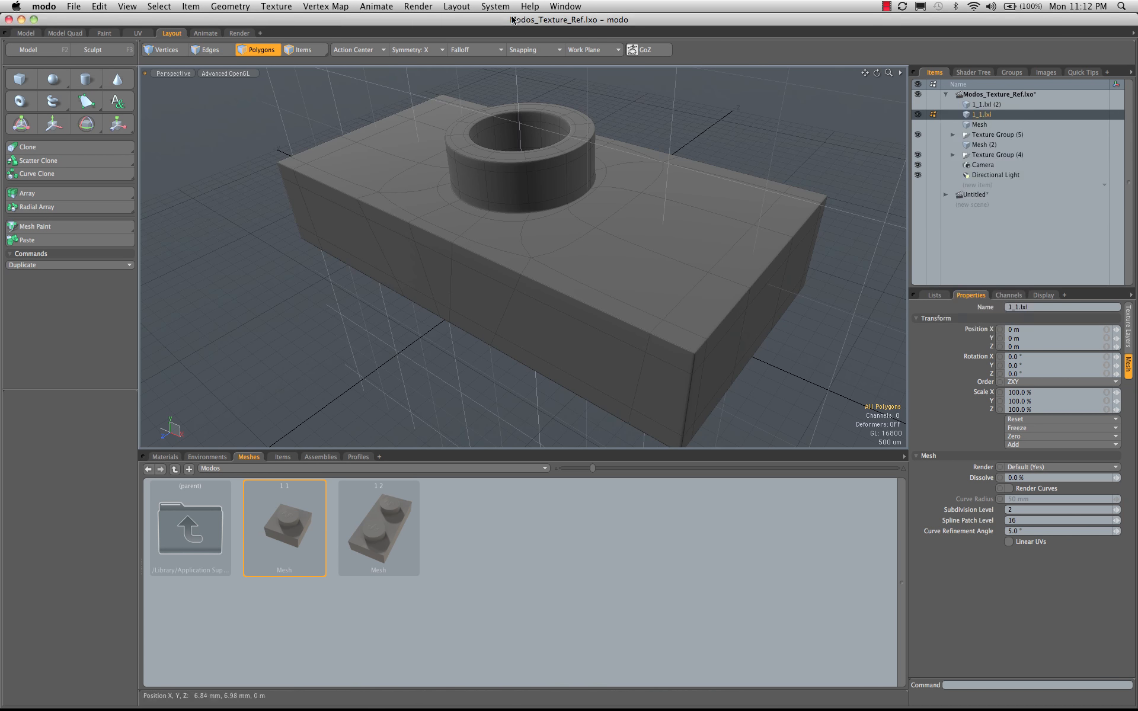
{"action": "left_click", "coordinate": [72, 7]}
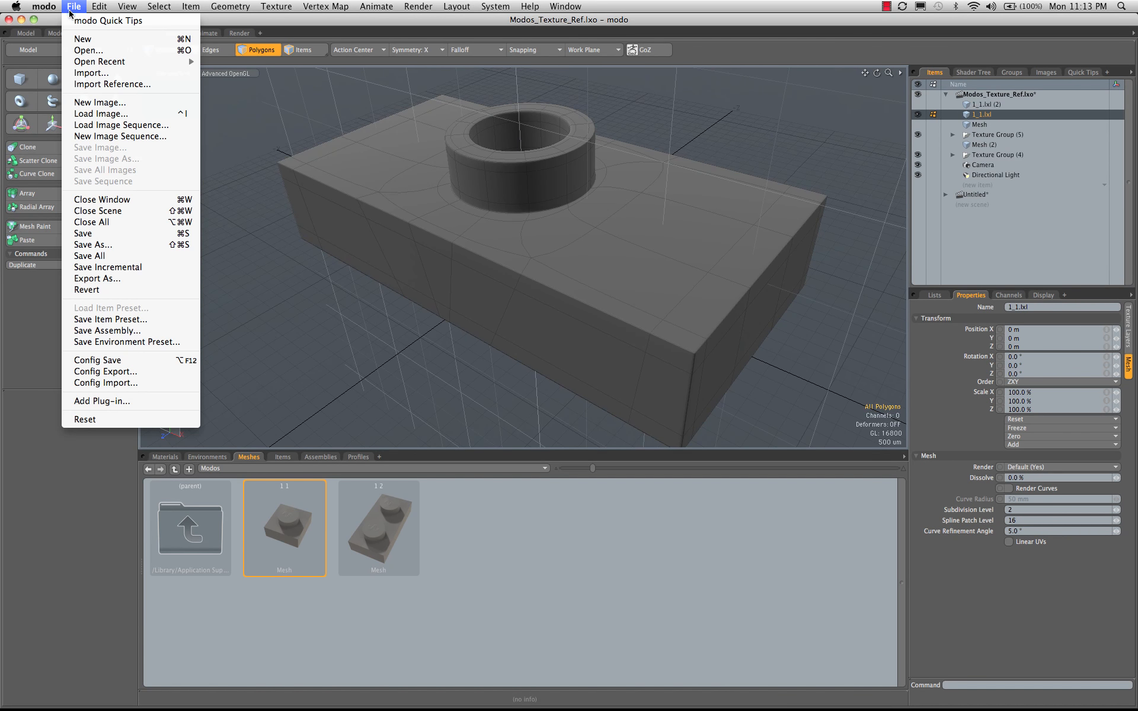
{"action": "left_click", "coordinate": [136, 322]}
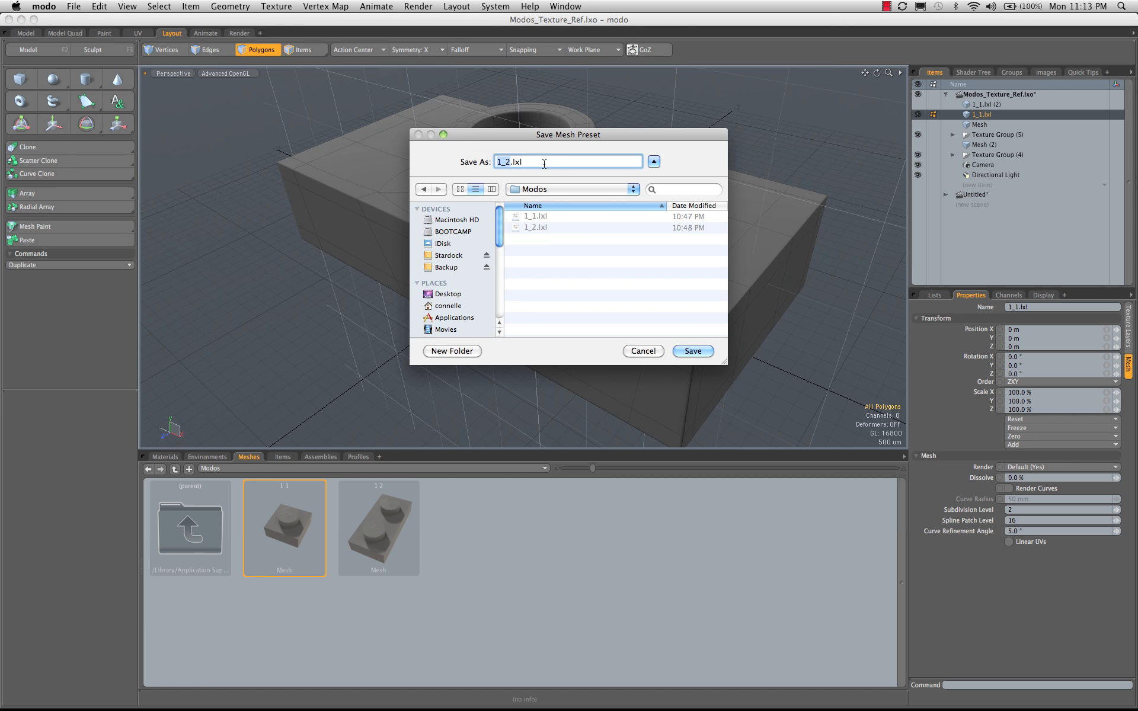
{"action": "key", "text": "Right"}
{"action": "type", "text": "_Mid"}
{"action": "key", "text": "Return"}
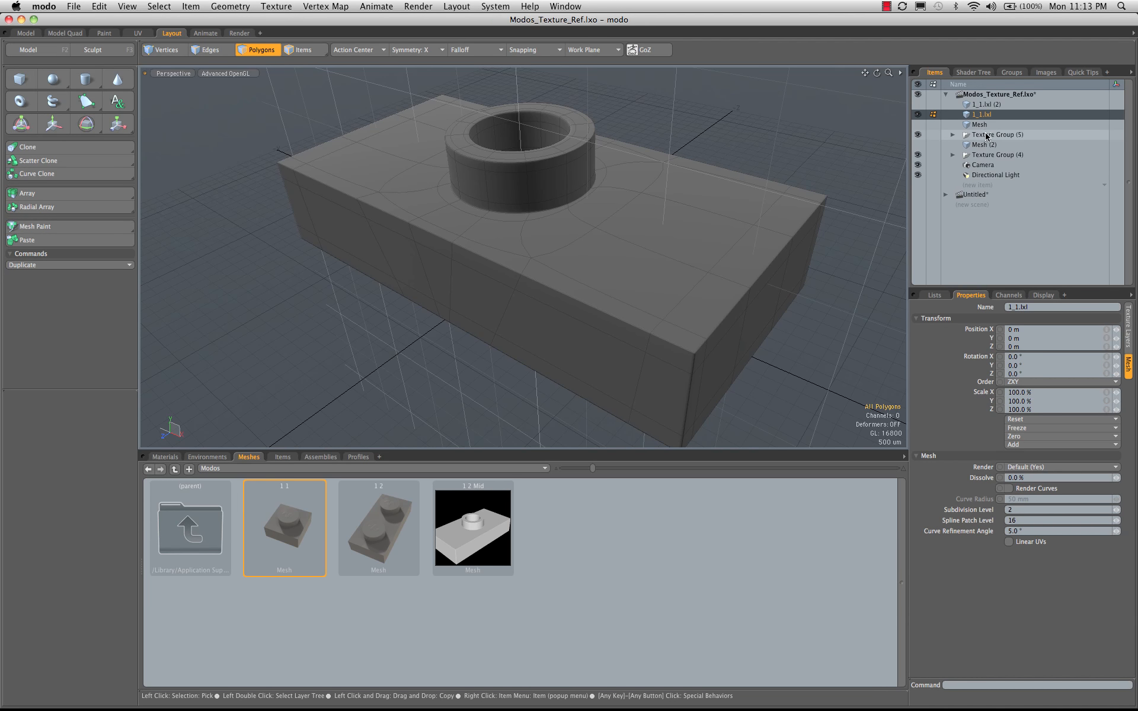
Step: Hide the studded brick, select the smooth block named Mesh, and save it as the mesh preset 1_1_Smooth.lxl
{"action": "left_click", "coordinate": [919, 120]}
{"action": "left_click", "coordinate": [919, 115]}
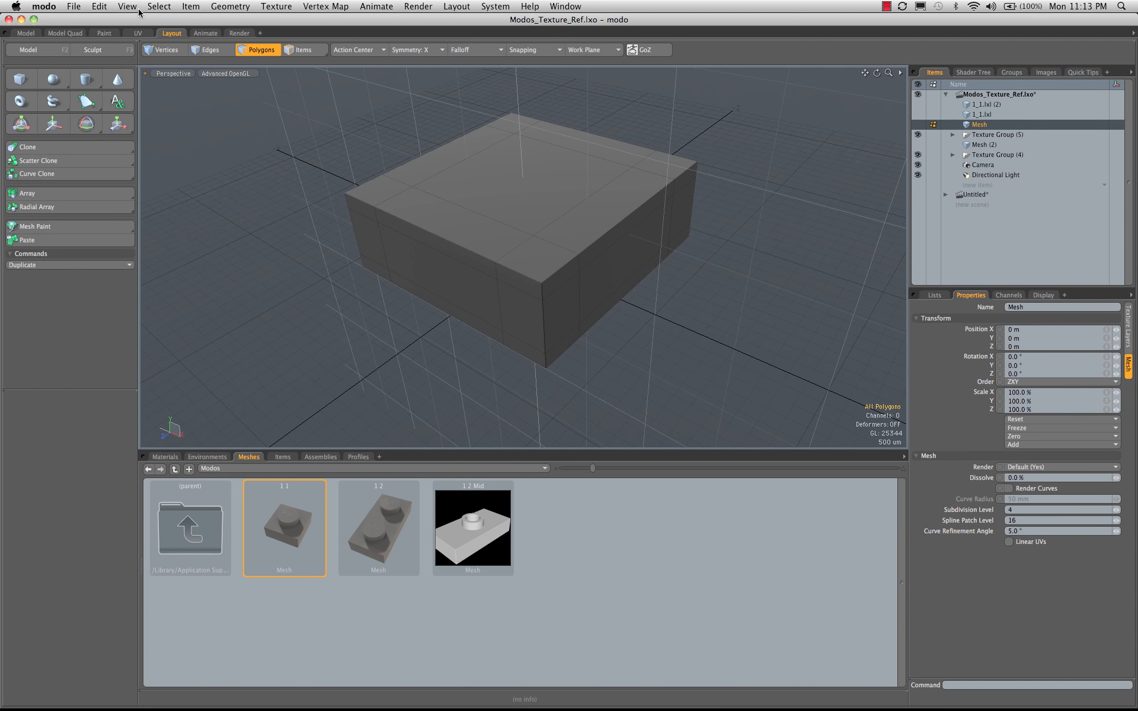
{"action": "left_click", "coordinate": [72, 8]}
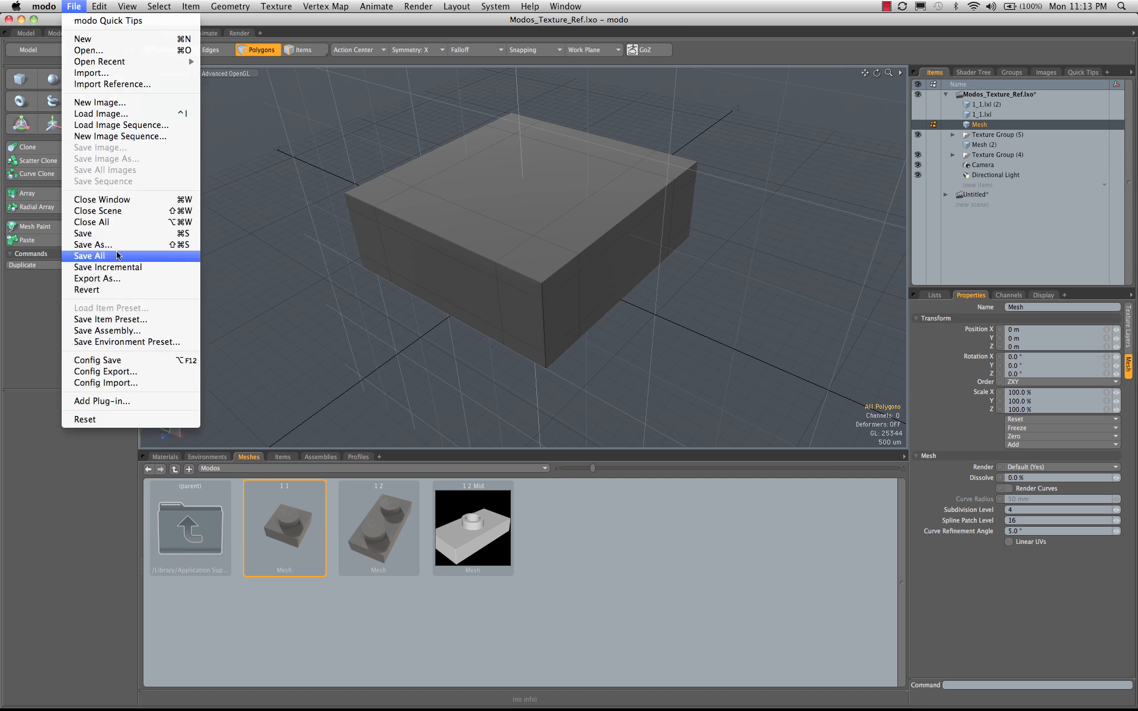
{"action": "left_click", "coordinate": [117, 324]}
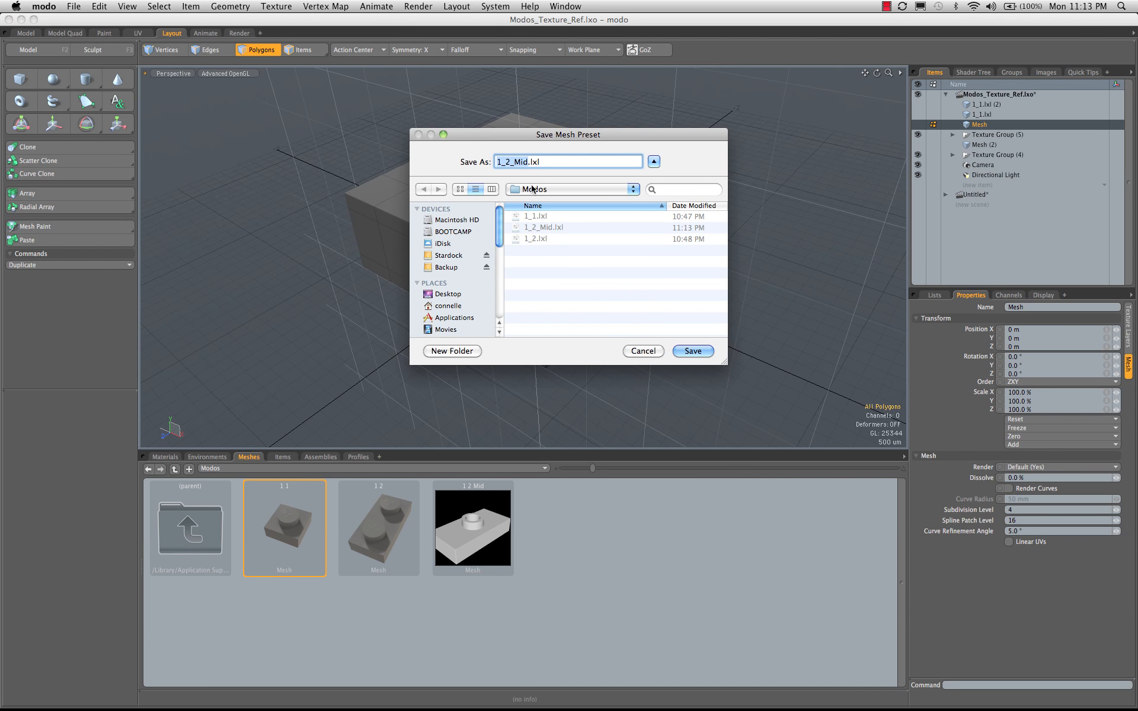
{"action": "type", "text": "1_1_Smooth"}
{"action": "key", "text": "Return"}
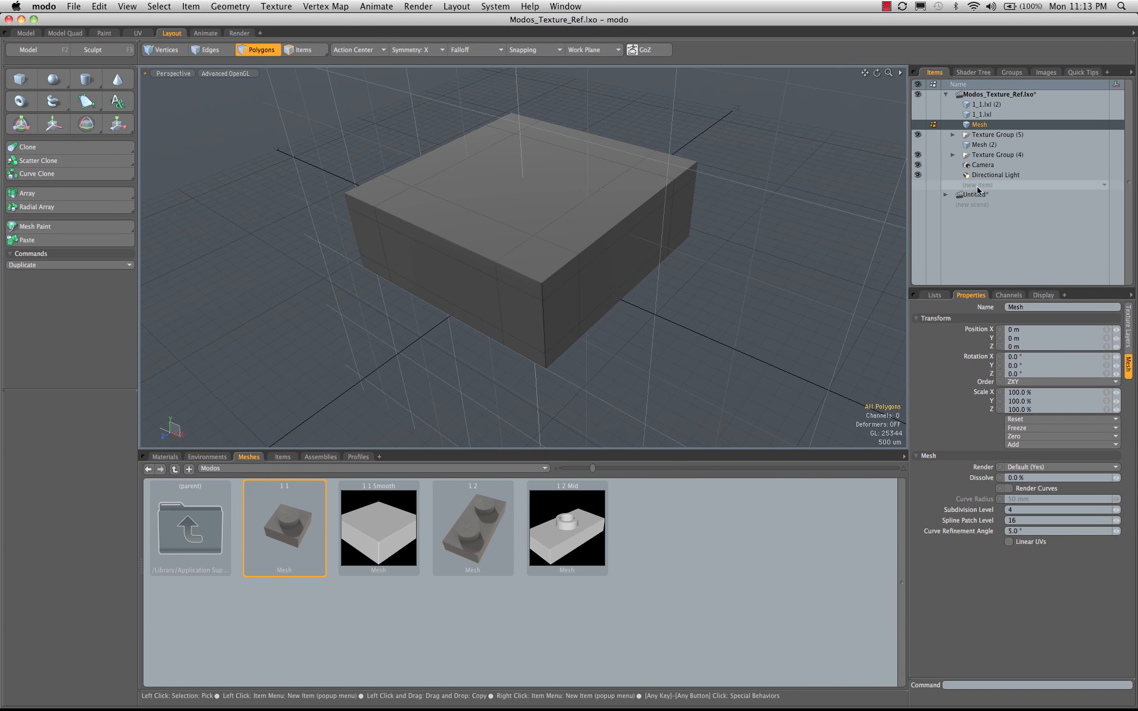
Step: Go through the remaining brick items, select the corner piece Mesh (2), make it visible and bring it fully into view
{"action": "left_click", "coordinate": [992, 115]}
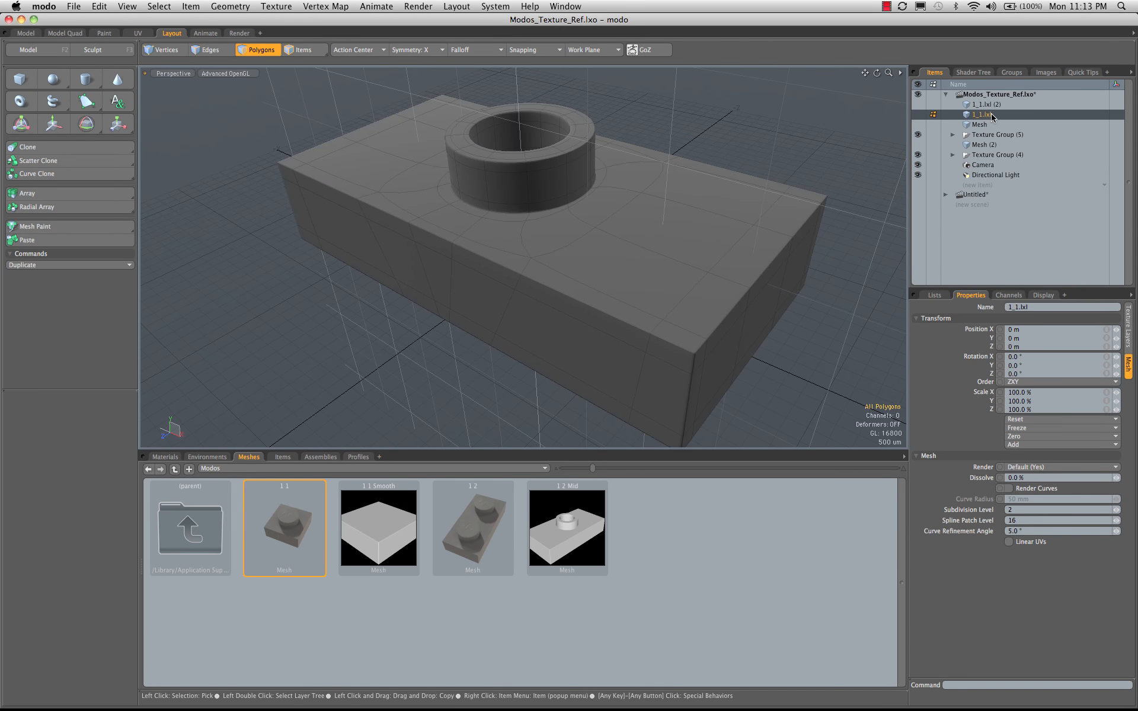
{"action": "left_click", "coordinate": [984, 104]}
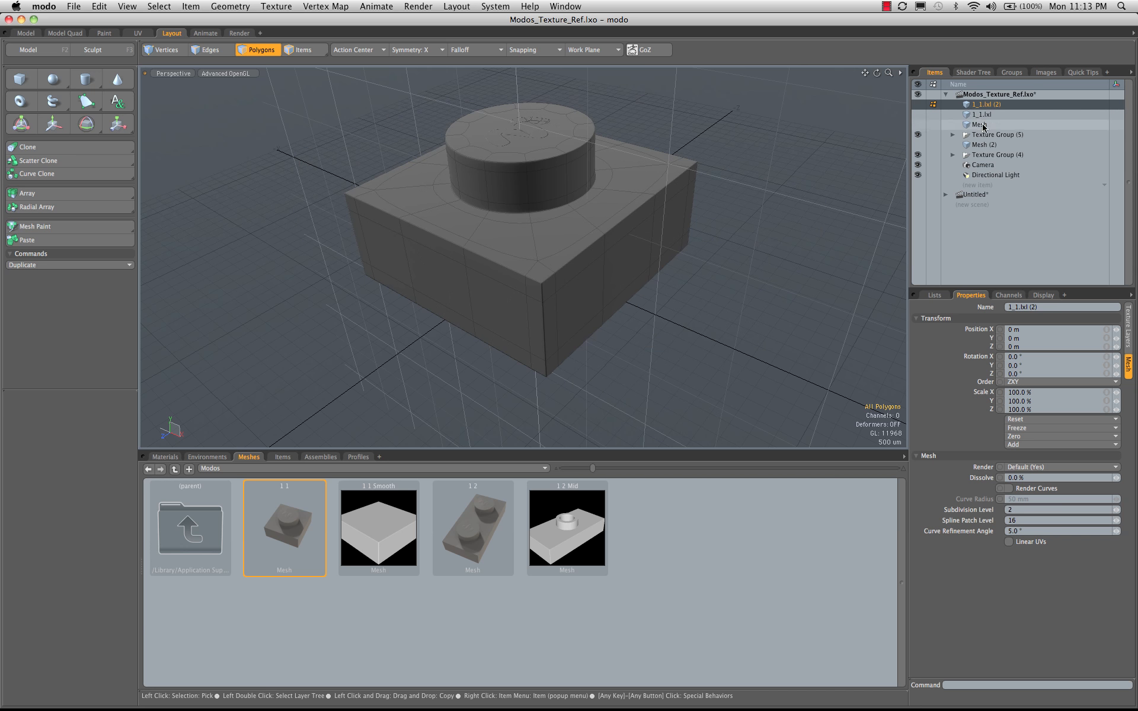
{"action": "left_click", "coordinate": [981, 145]}
{"action": "left_click", "coordinate": [919, 145]}
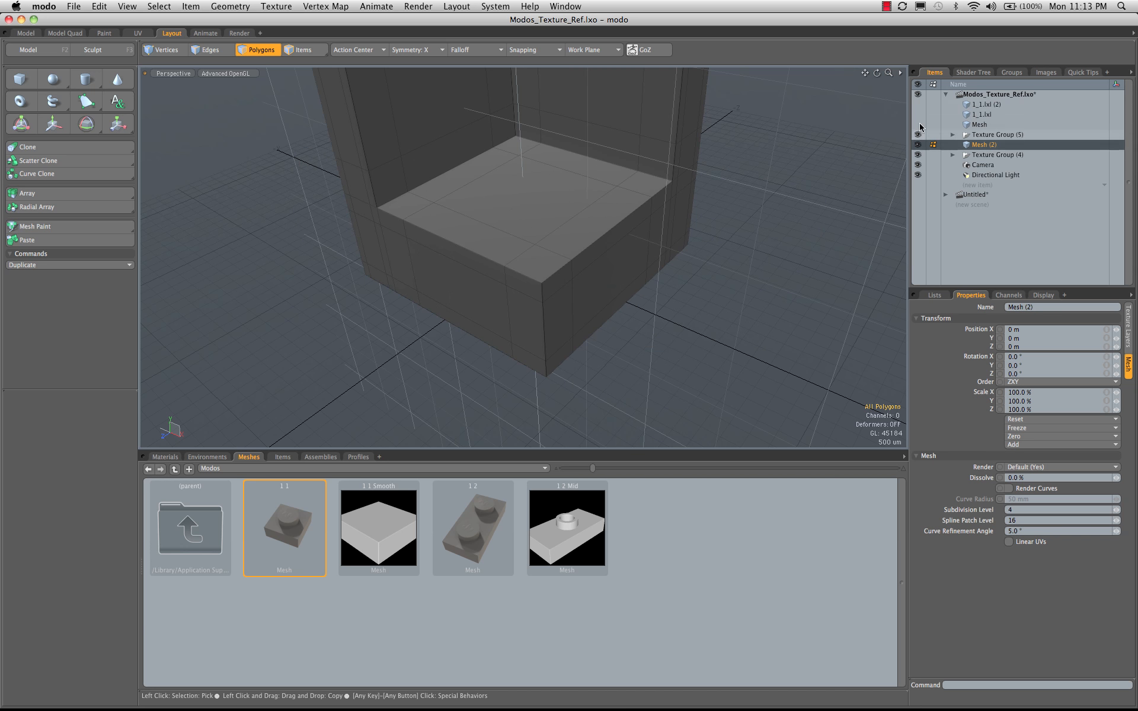
{"action": "left_click_drag", "start_coordinate": [602, 262], "coordinate": [576, 276], "text": "alt"}
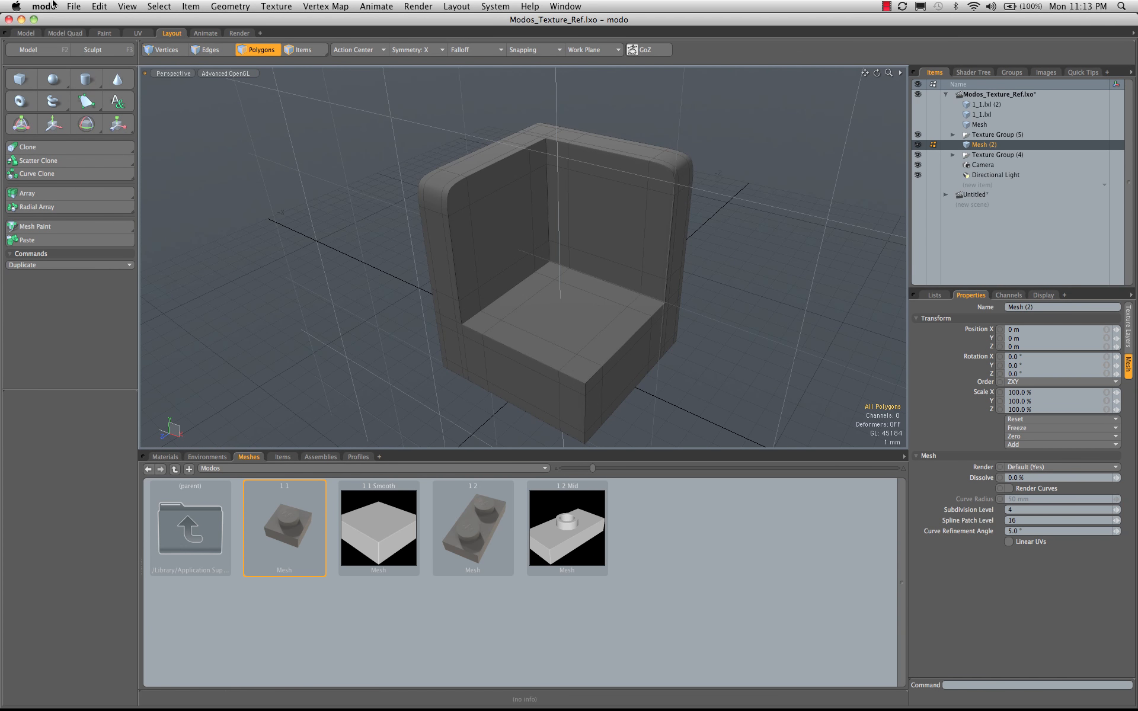
Step: Save the corner piece as the mesh preset 1_1_Corner.lxl in the Modos folder
{"action": "left_click", "coordinate": [71, 7]}
{"action": "left_click", "coordinate": [111, 320]}
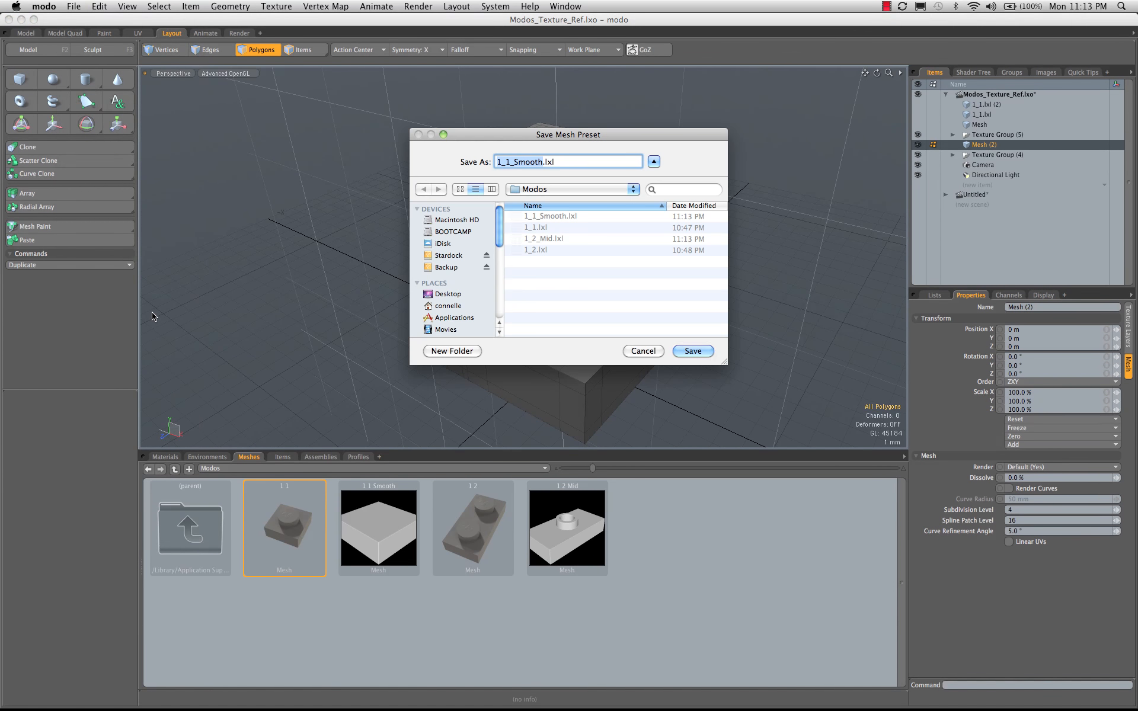
{"action": "key", "text": "Right"}
{"action": "key", "text": "BackSpace"}
{"action": "key", "text": "BackSpace"}
{"action": "key", "text": "BackSpace"}
{"action": "key", "text": "BackSpace"}
{"action": "type", "text": "Corner"}
{"action": "key", "text": "Return"}
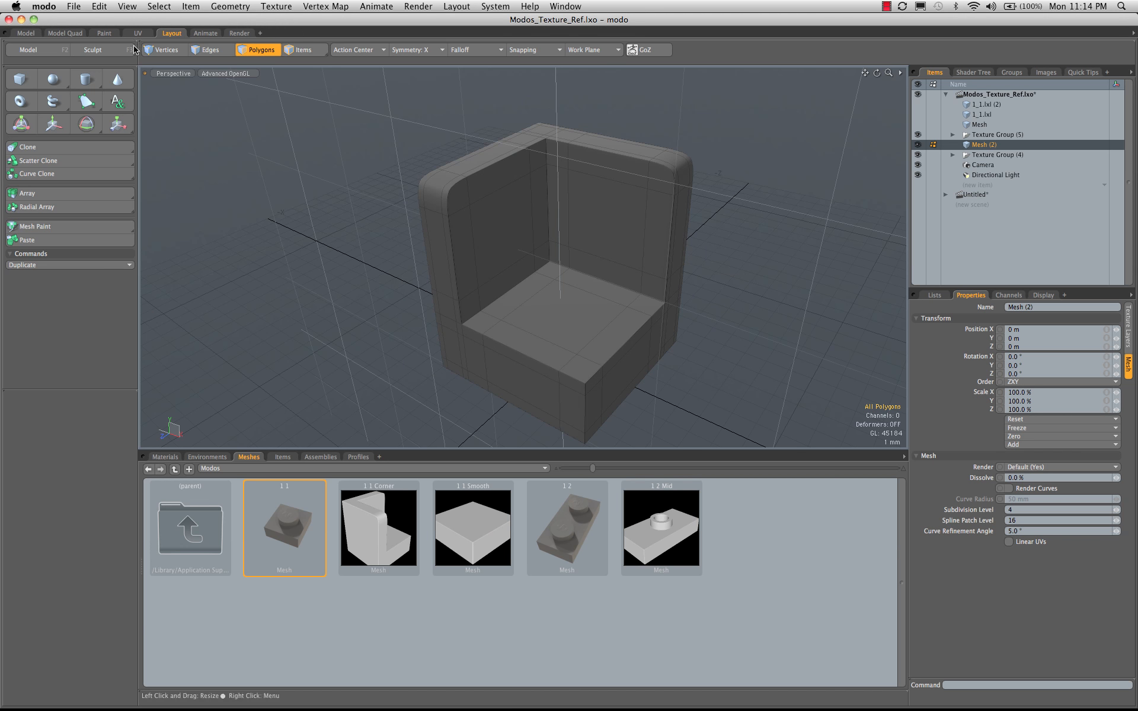
Step: Switch to the Render layout, select the 1_1.lxl brick in the item list, and hide the corner piece Mesh (2)
{"action": "left_click", "coordinate": [249, 33]}
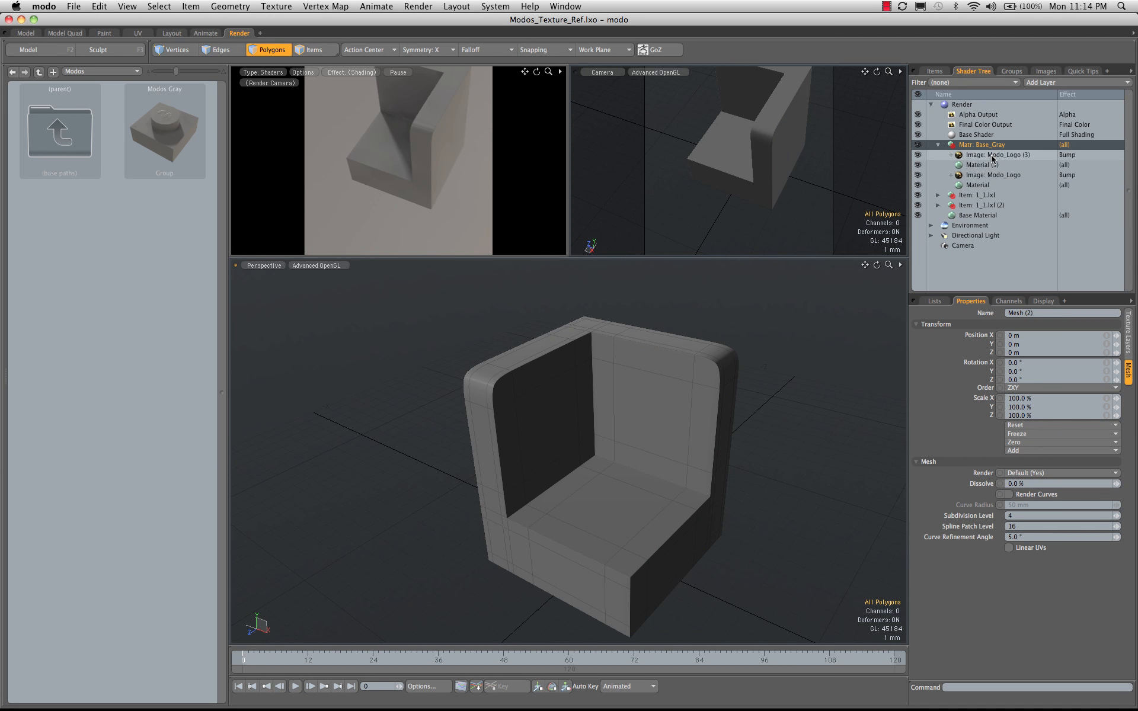
{"action": "left_click", "coordinate": [935, 71]}
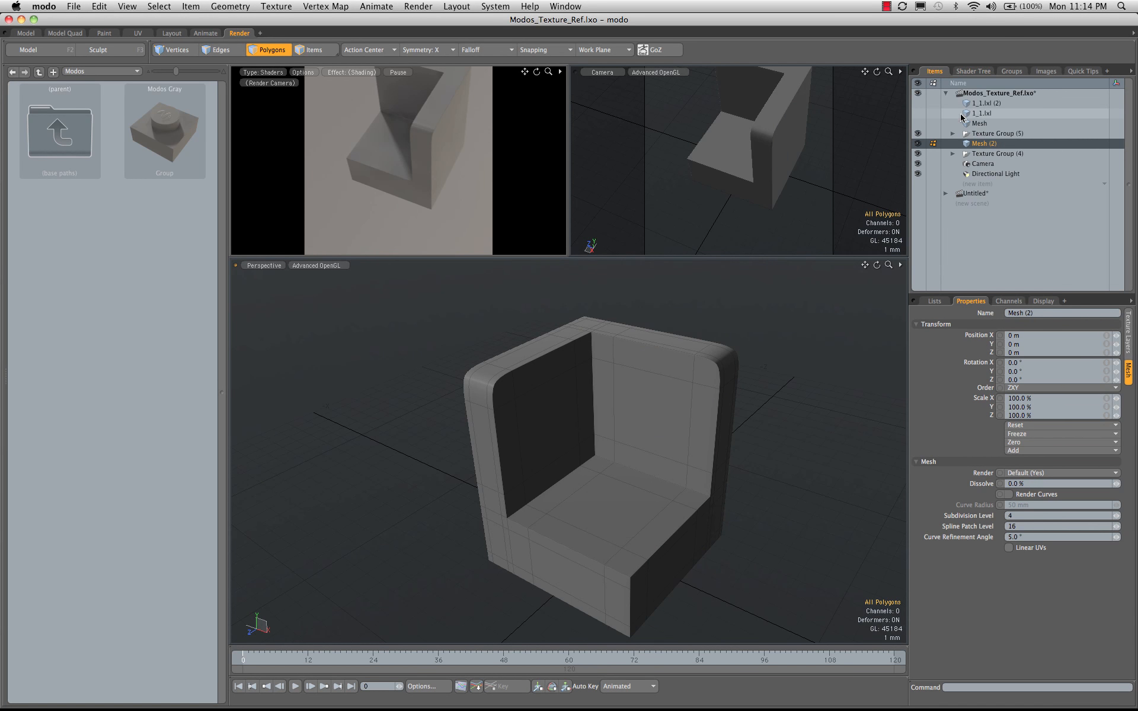
{"action": "left_click", "coordinate": [979, 114]}
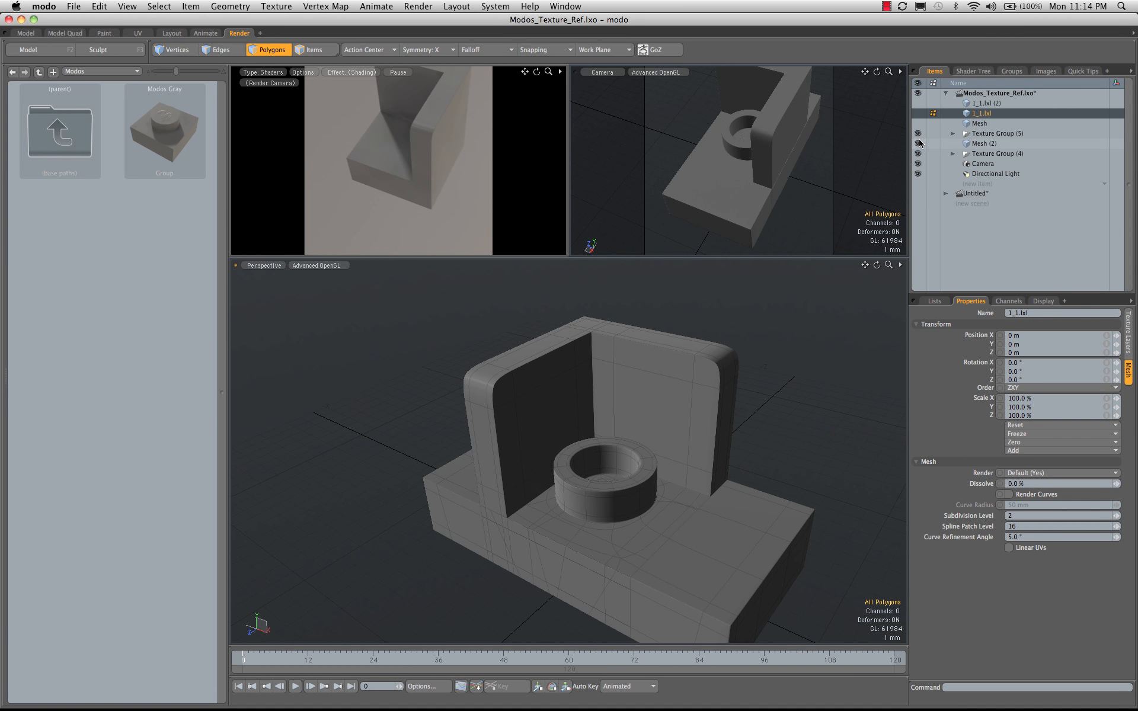
{"action": "left_click", "coordinate": [918, 143]}
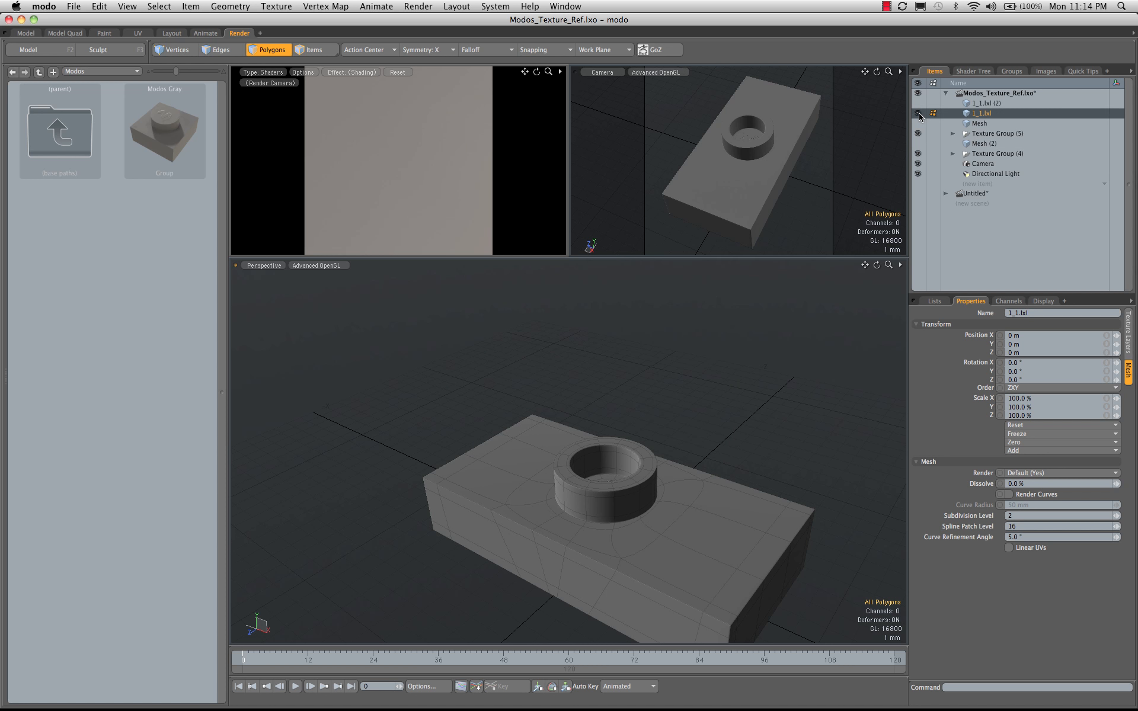